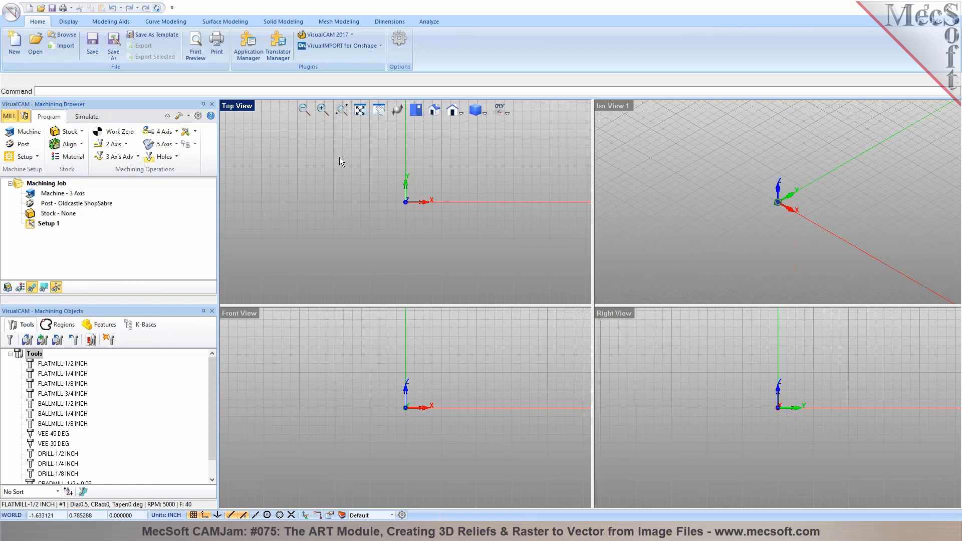
Switch the VisualCAM 2017 plugin from the MILL module to ART
left_click(353, 35)
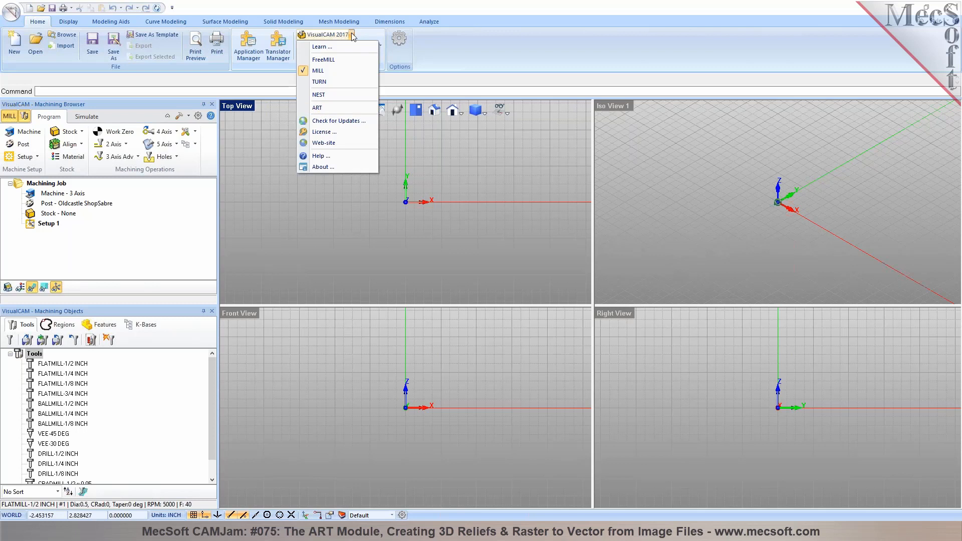
left_click(316, 108)
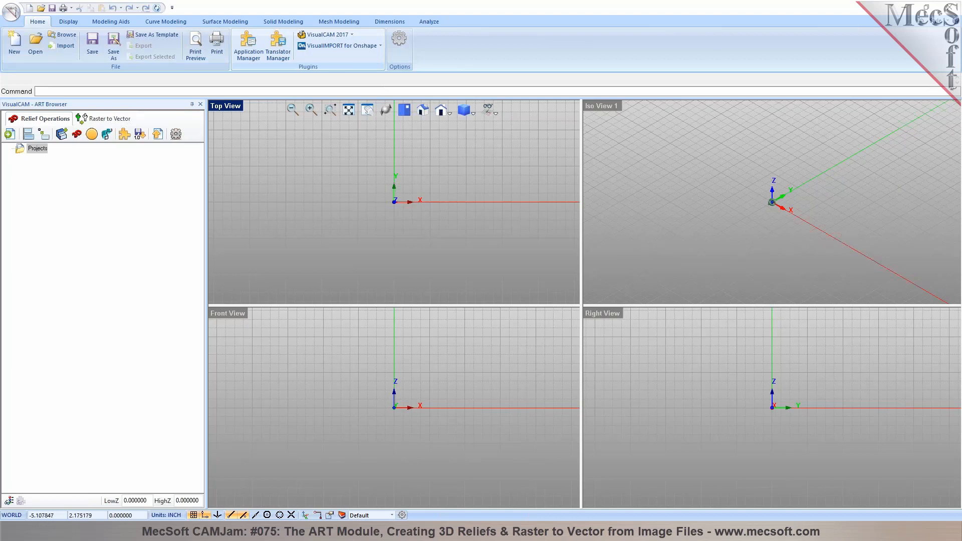
Maximize the Top View viewport and zoom out
double_click(221, 108)
scroll(300, 267, "down", 2)
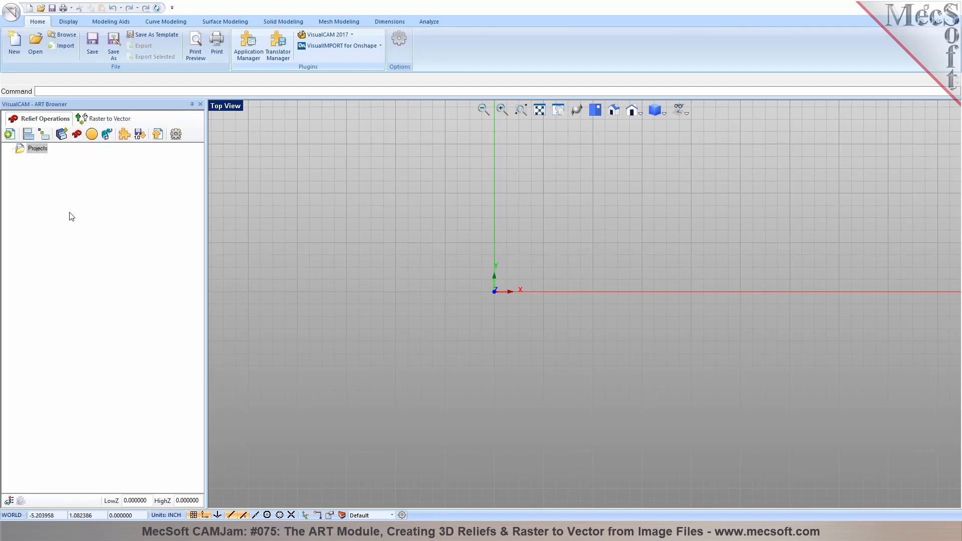
Open the Raster to Vector tab of the ART Browser
left_click(97, 119)
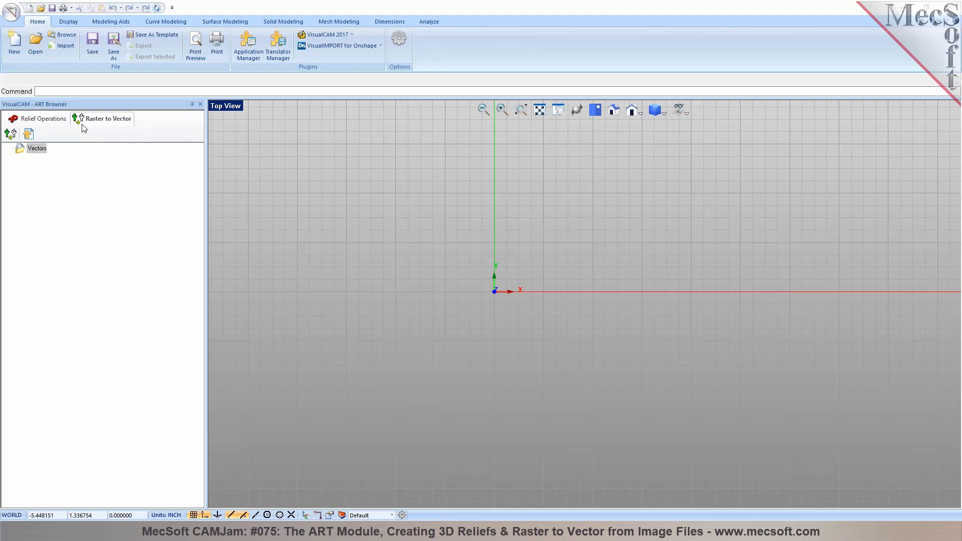
Create curves from image using rhino2.JPG from Desktop\VisualCADCAM2016\ART
left_click(11, 134)
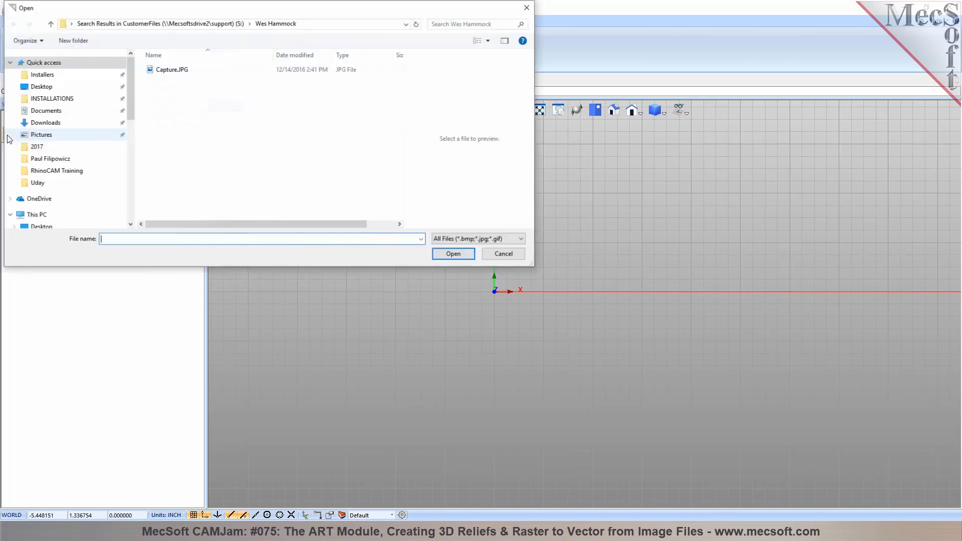
left_click(421, 239)
left_click(452, 254)
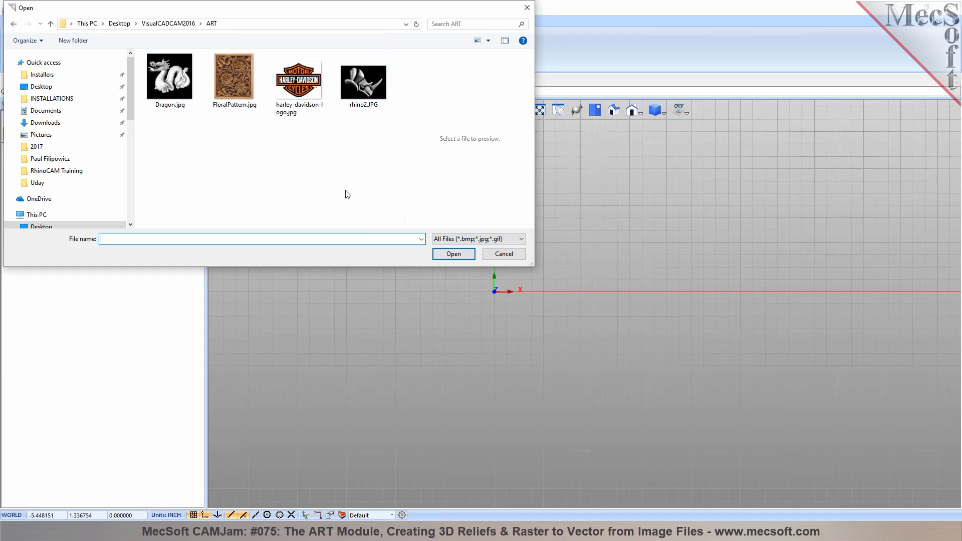
left_click(364, 96)
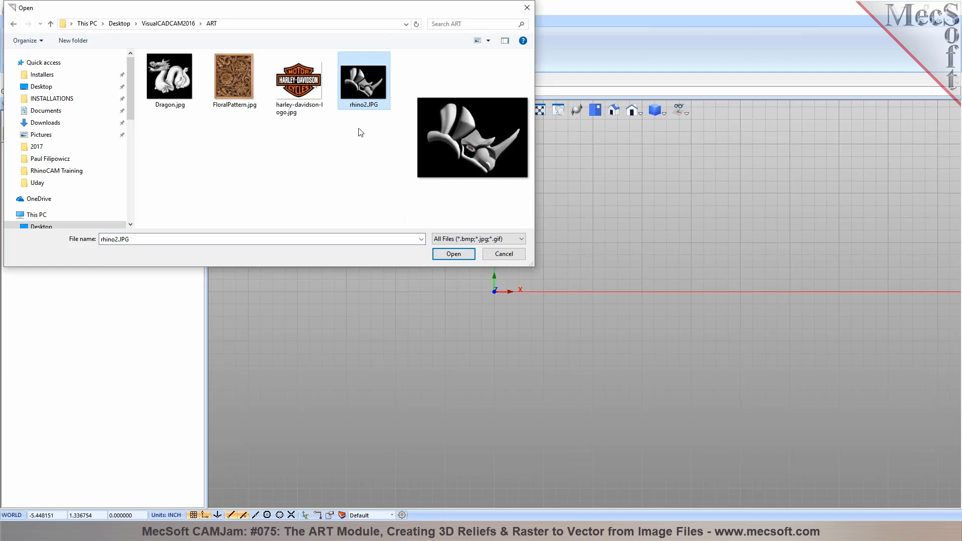
left_click(453, 254)
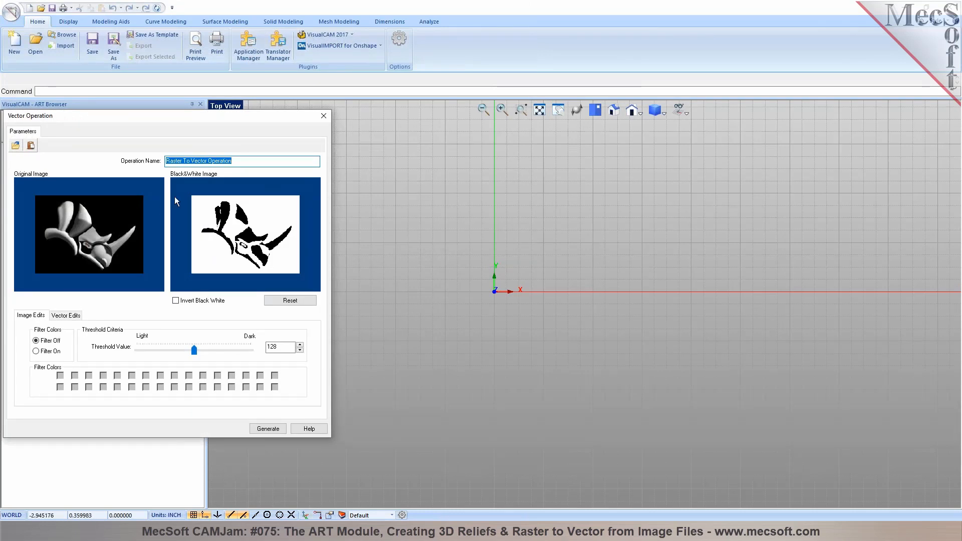
Set the Threshold Value to 240 and leave color filtering off
mouse_move(238, 168)
left_click_drag(194, 350, 245, 356)
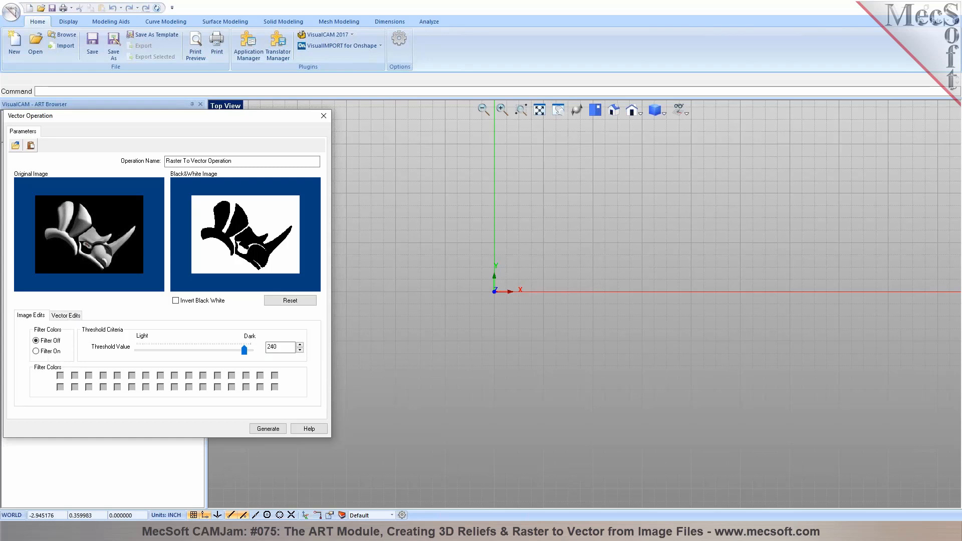
left_click(48, 351)
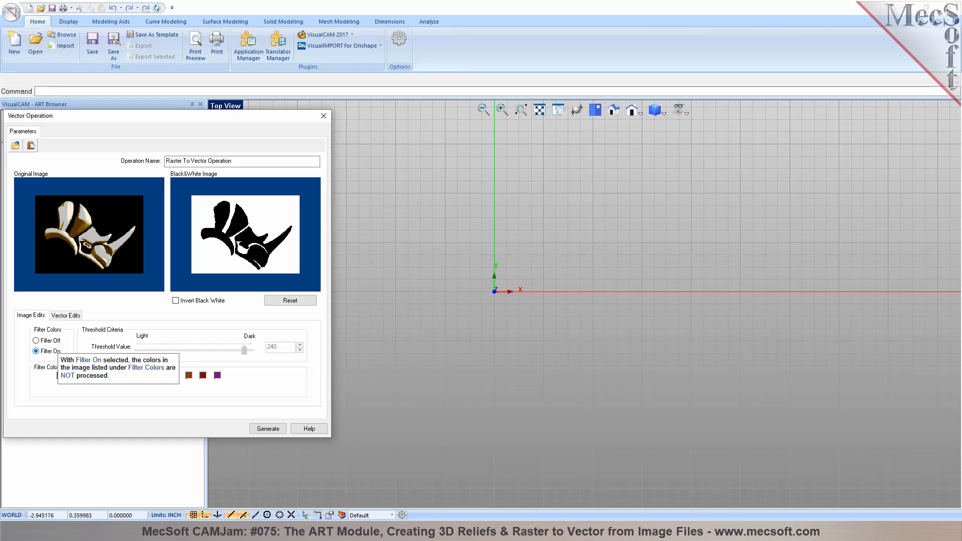
left_click(44, 341)
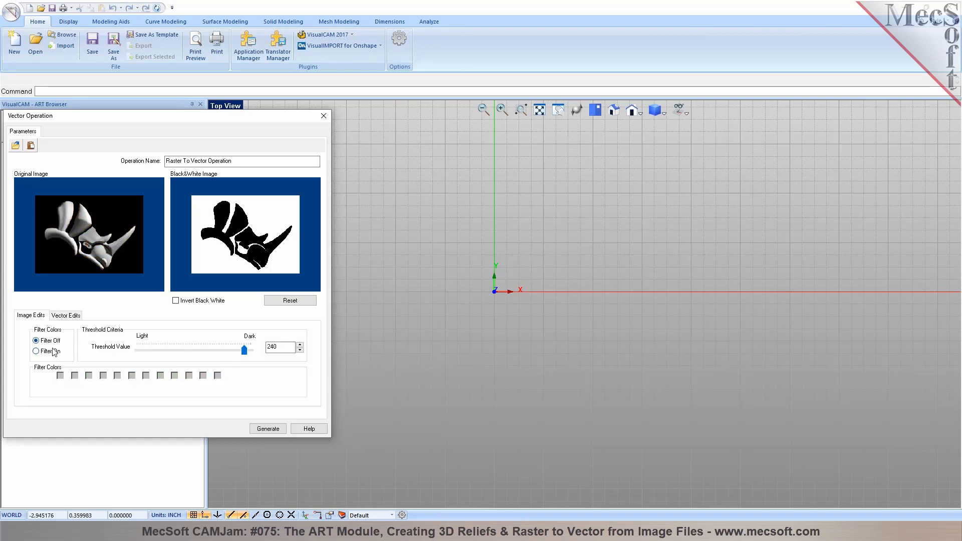
On Vector Edits, uncheck Use Image Size and Maintain Aspect Ratio
left_click(70, 316)
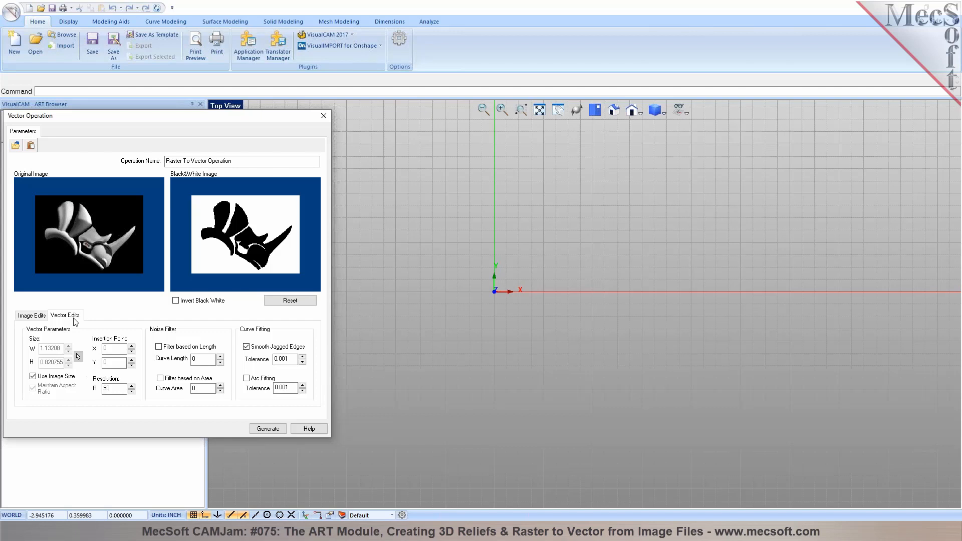
left_click(42, 376)
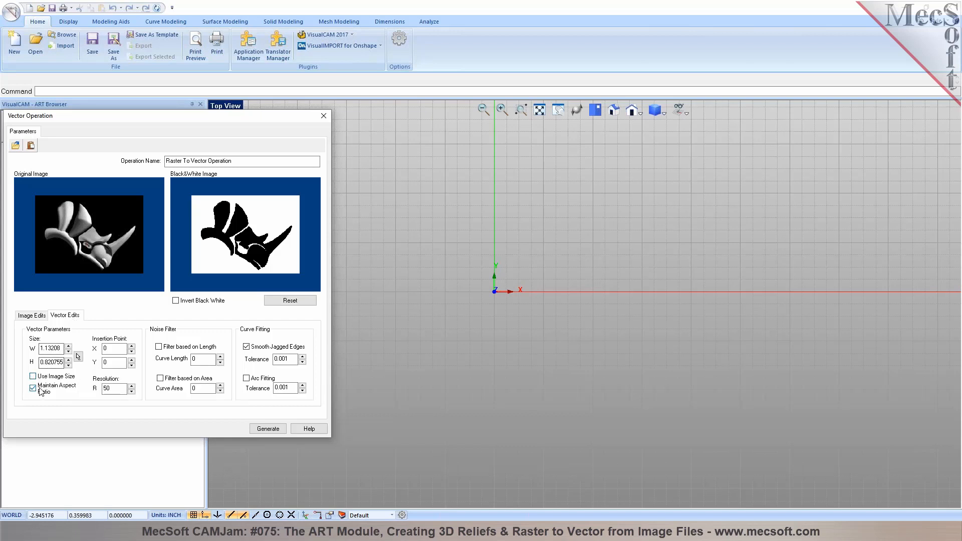
left_click(41, 391)
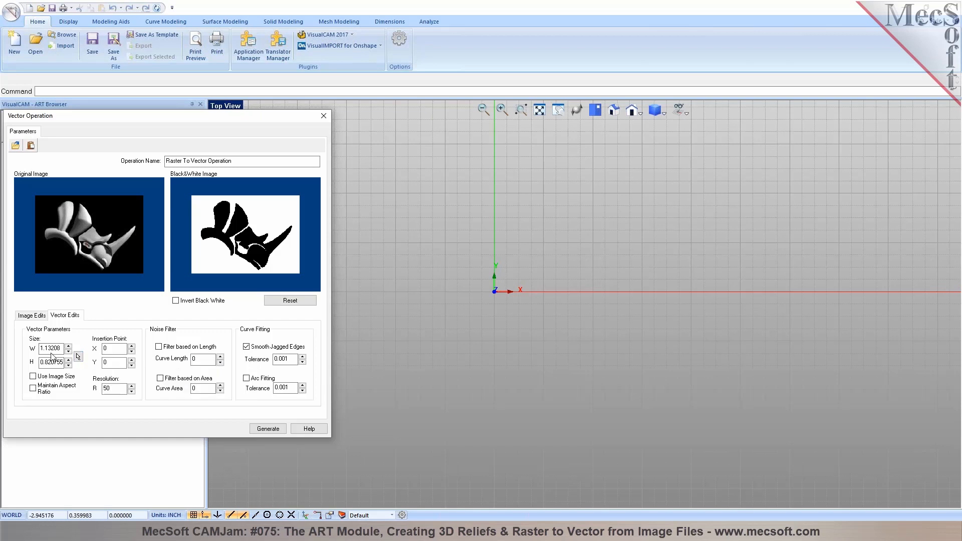
Pick a 3.5 × 2.5 vector area at 0.25, 0.25 and set resolution 125
left_click(78, 358)
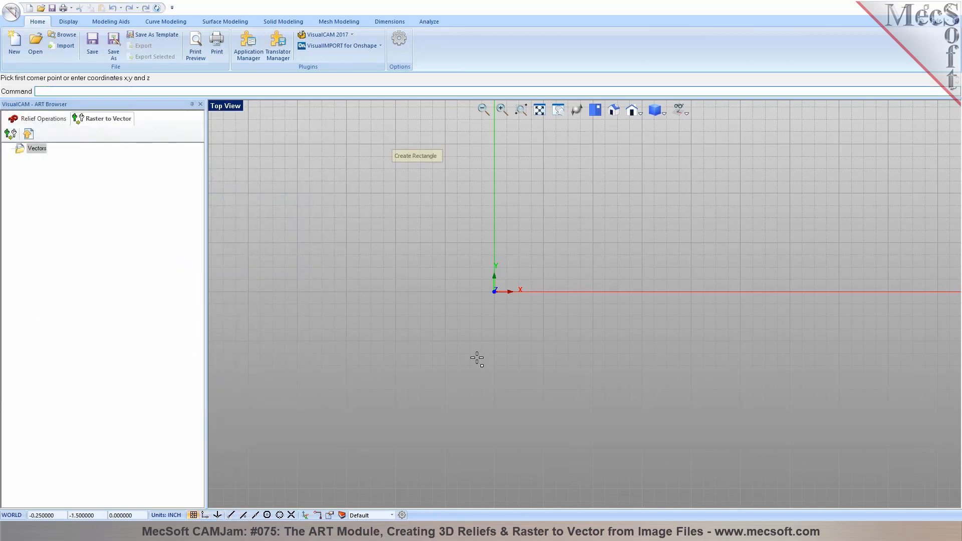
scroll(467, 323, "down", 3)
scroll(534, 290, "up", 4)
left_click(482, 293)
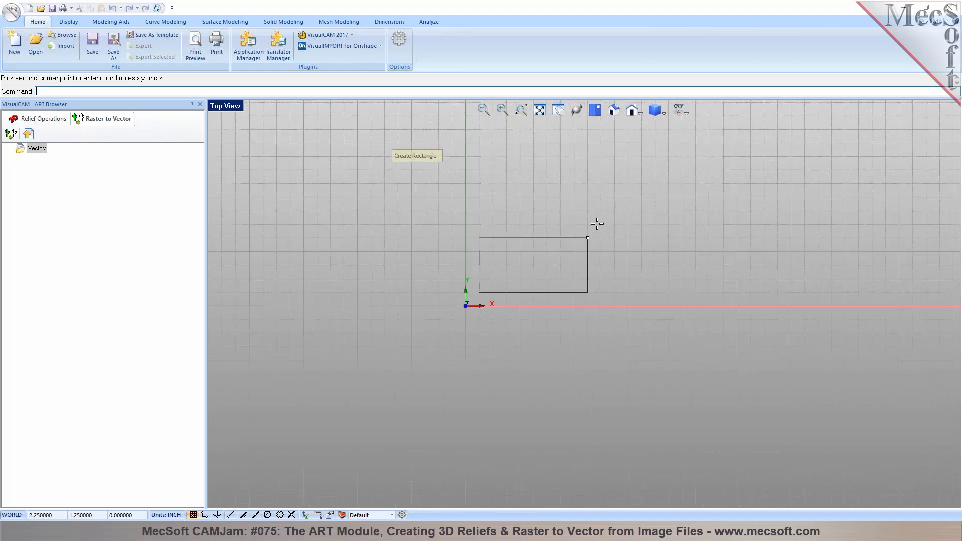
left_click(667, 157)
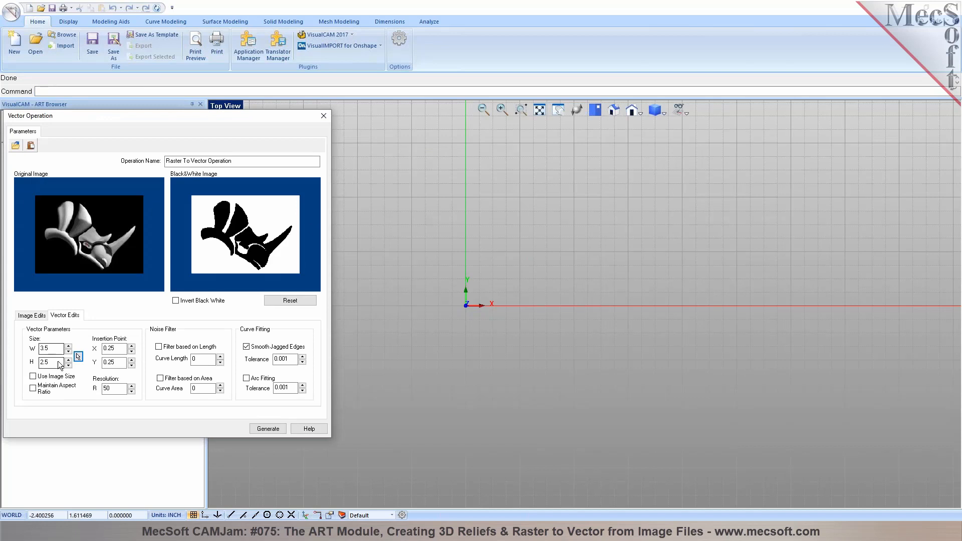
mouse_move(108, 389)
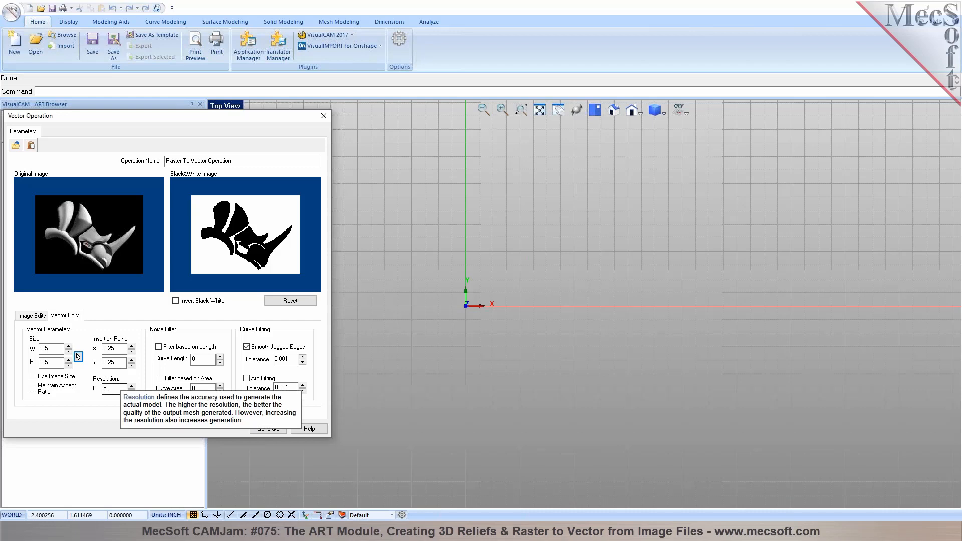
left_click_drag(107, 391, 104, 391)
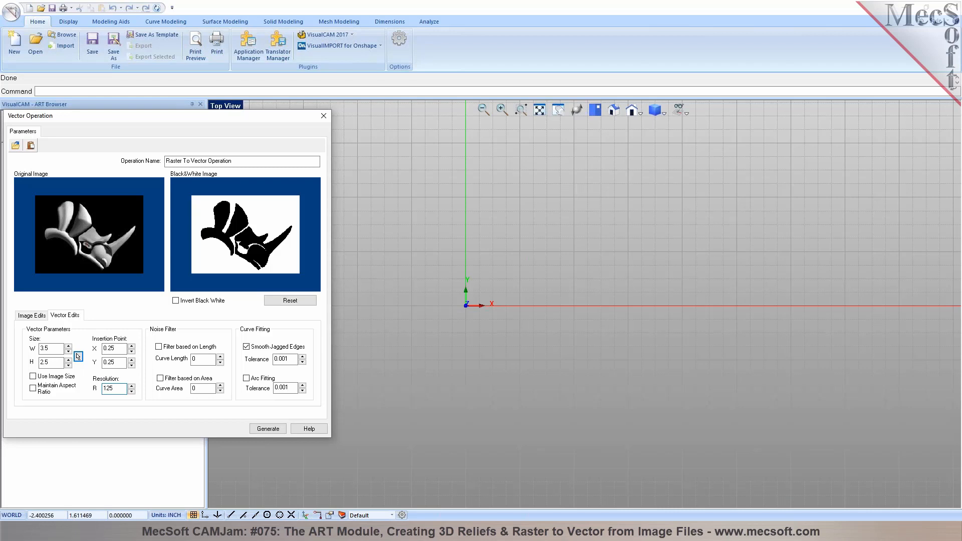
Generate the rhino vector curves and zoom in on them
left_click(260, 429)
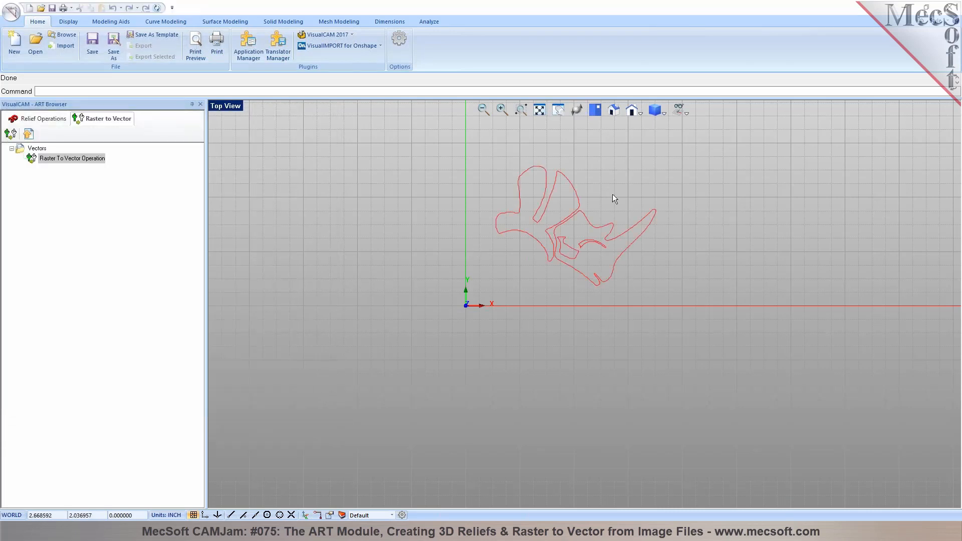
scroll(611, 196, "up", 4)
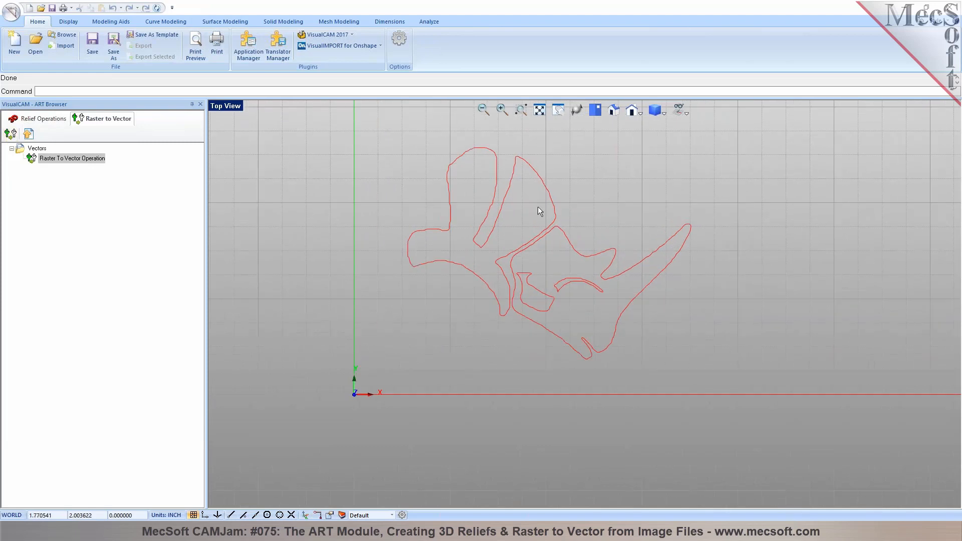
scroll(648, 235, "up", 1)
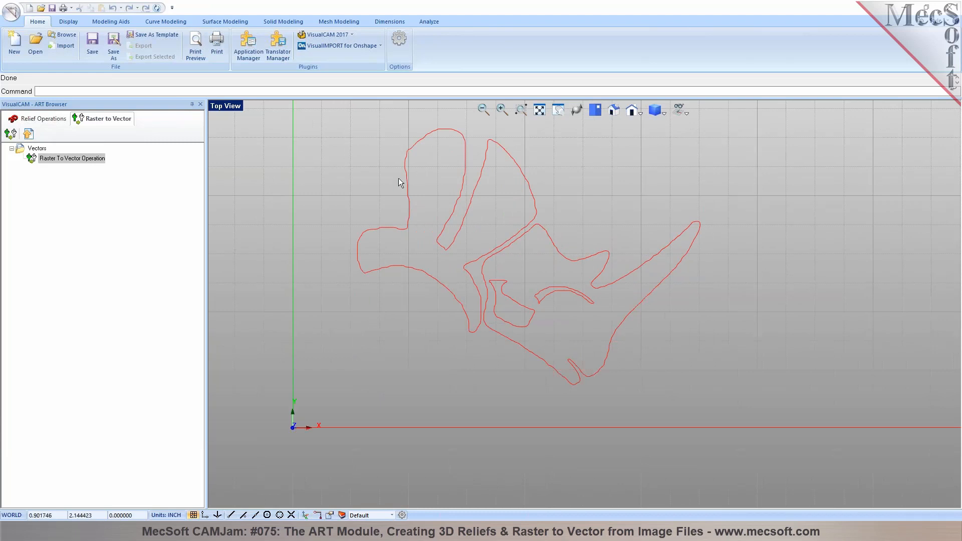
Edit the operation's smoothing tolerance, regenerate the curves, and select the operation
right_click(69, 160)
left_click(80, 189)
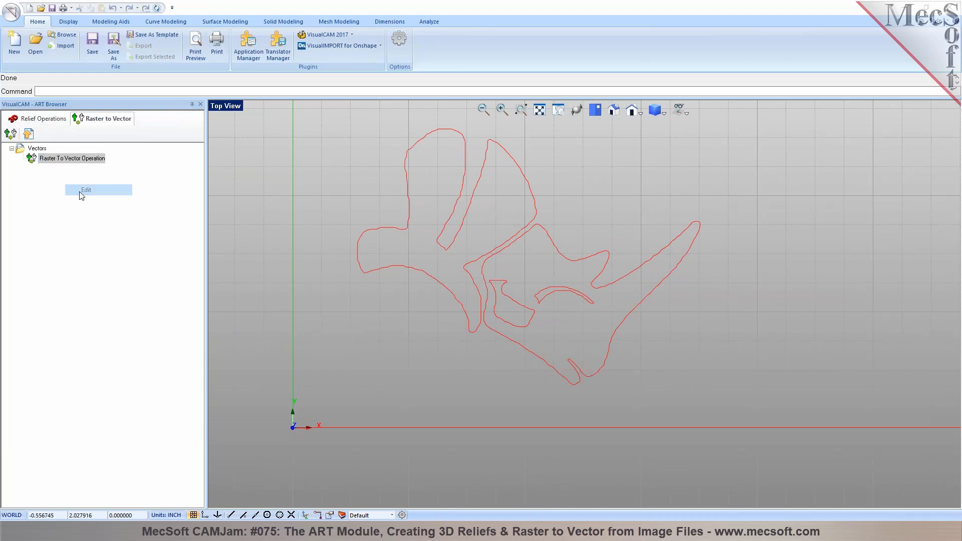
left_click(74, 316)
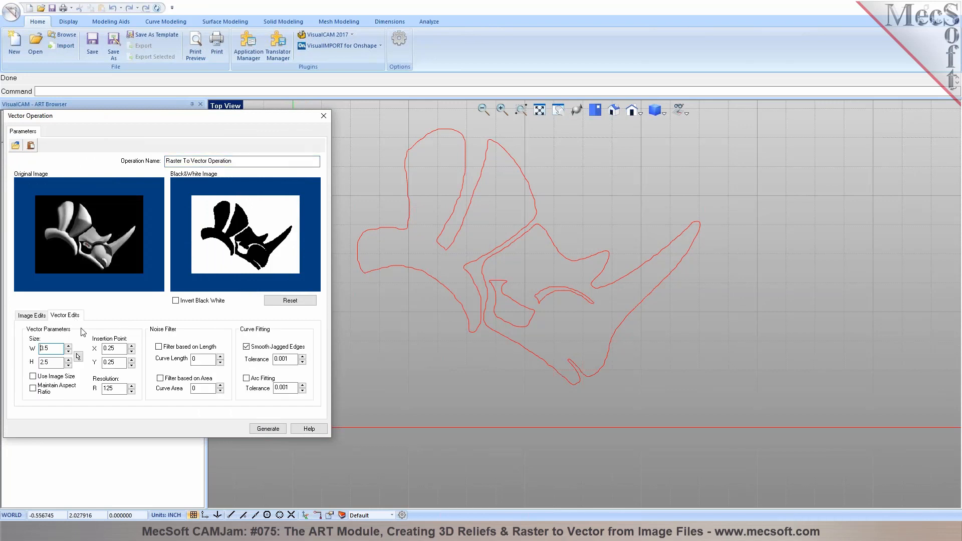
left_click(283, 359)
left_click(261, 429)
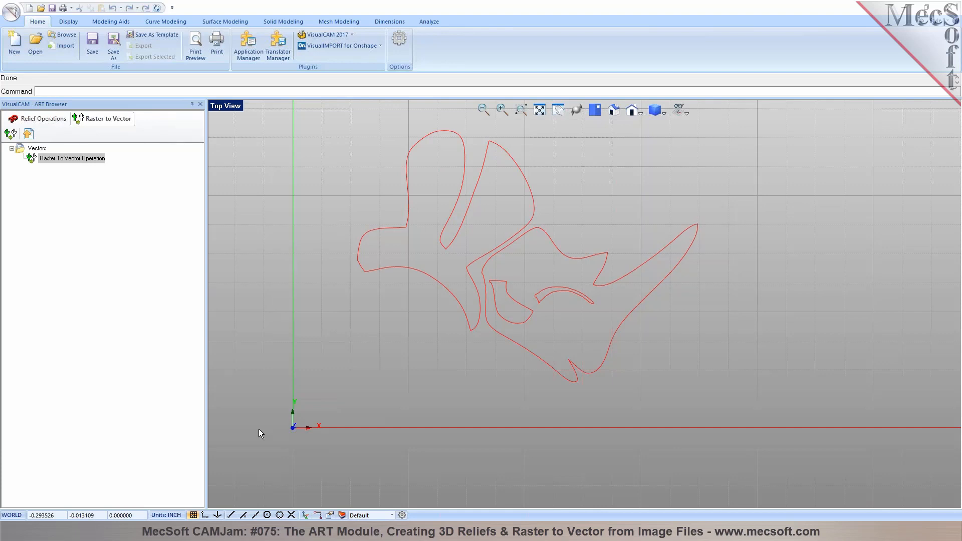
left_click(34, 159)
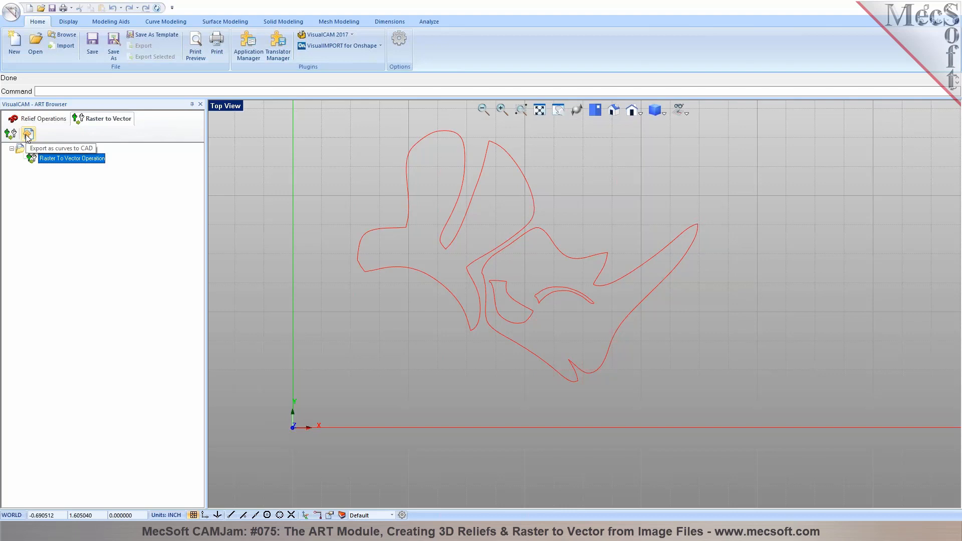
Export the vectors as CAD curves and verify a curve is individually selectable
left_click(26, 135)
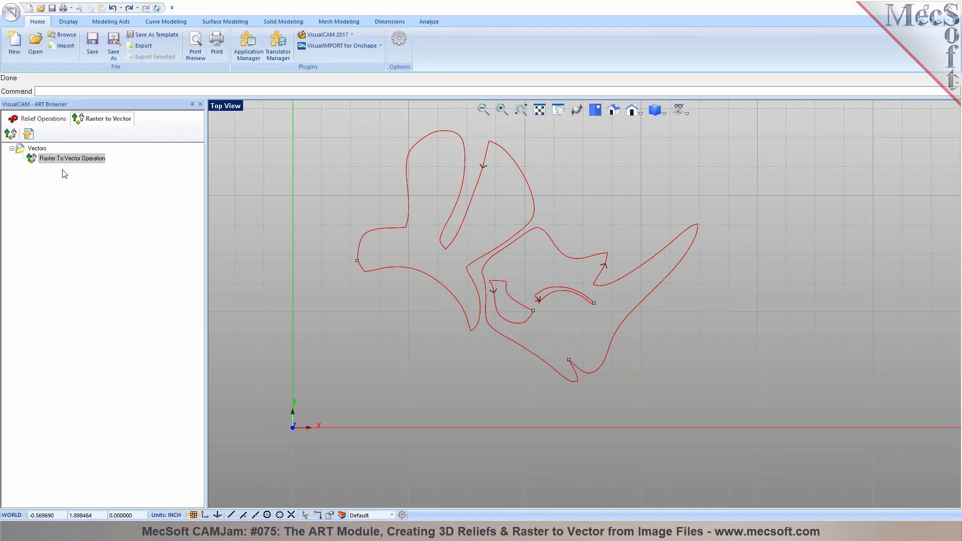
left_click(41, 152)
left_click(382, 229)
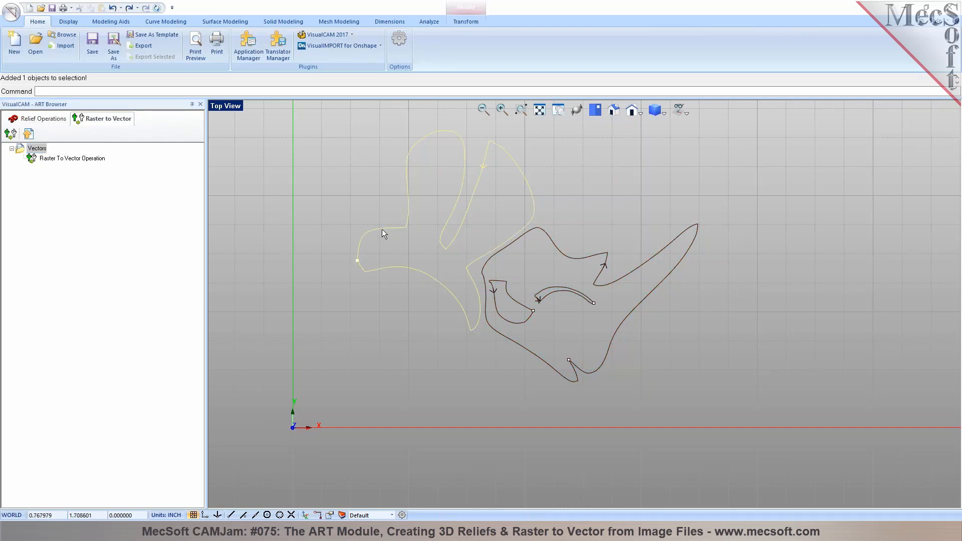
left_click(472, 341)
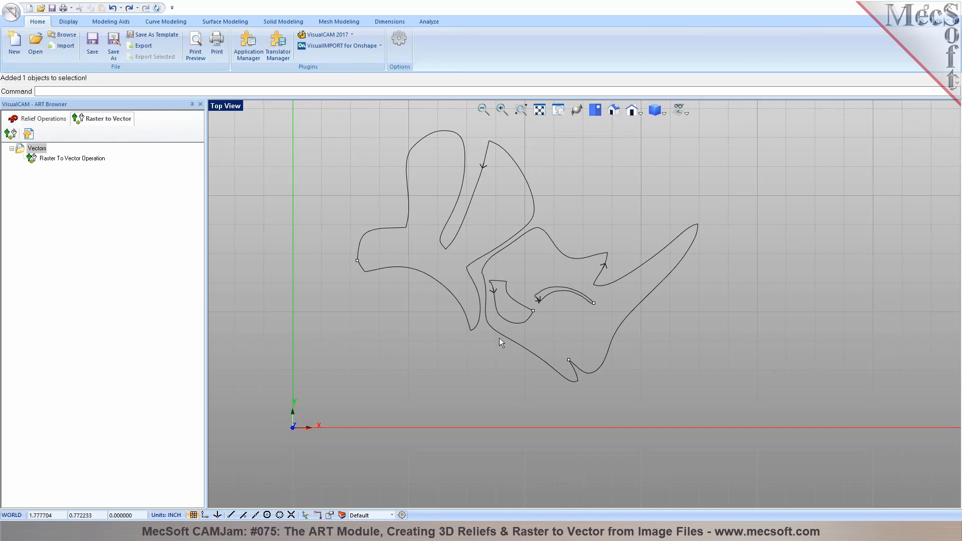
In Relief Operations, draw a 4 × 3 rectangle from the origin
left_click(42, 120)
scroll(460, 375, "down", 2)
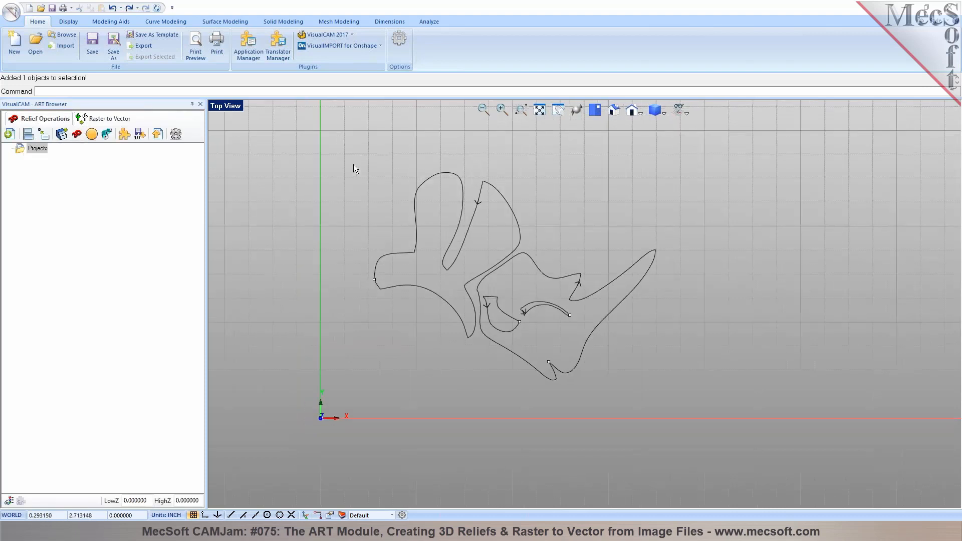
scroll(368, 165, "up", 1)
scroll(546, 283, "down", 1)
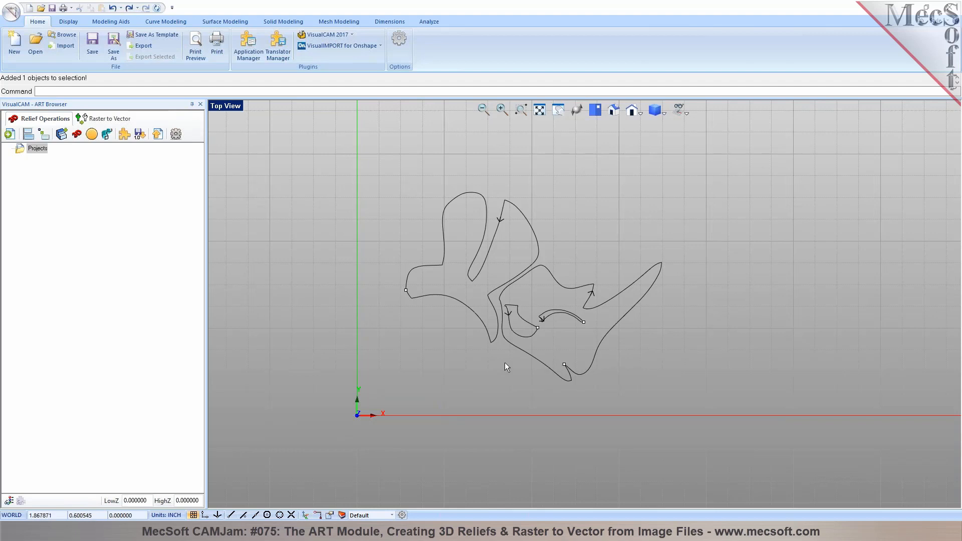
left_click(169, 23)
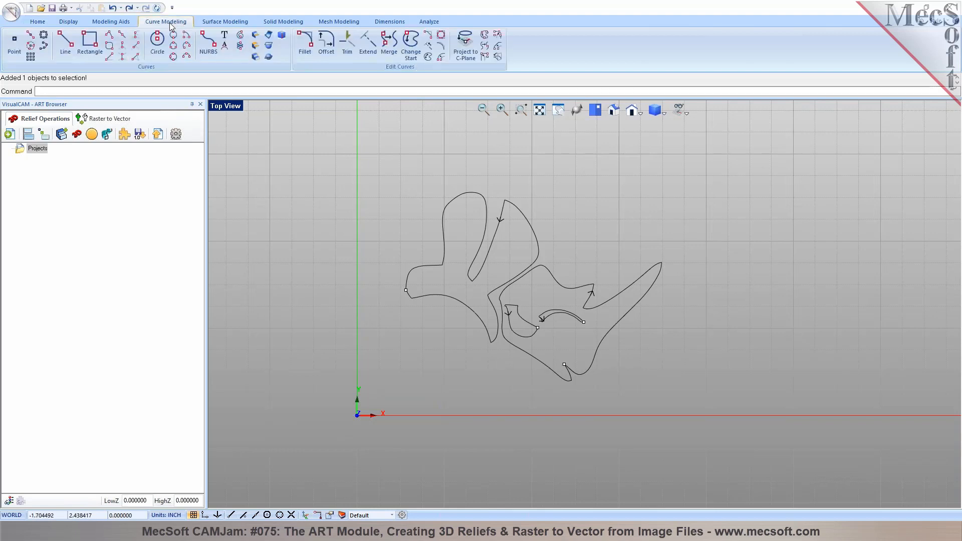
left_click(89, 41)
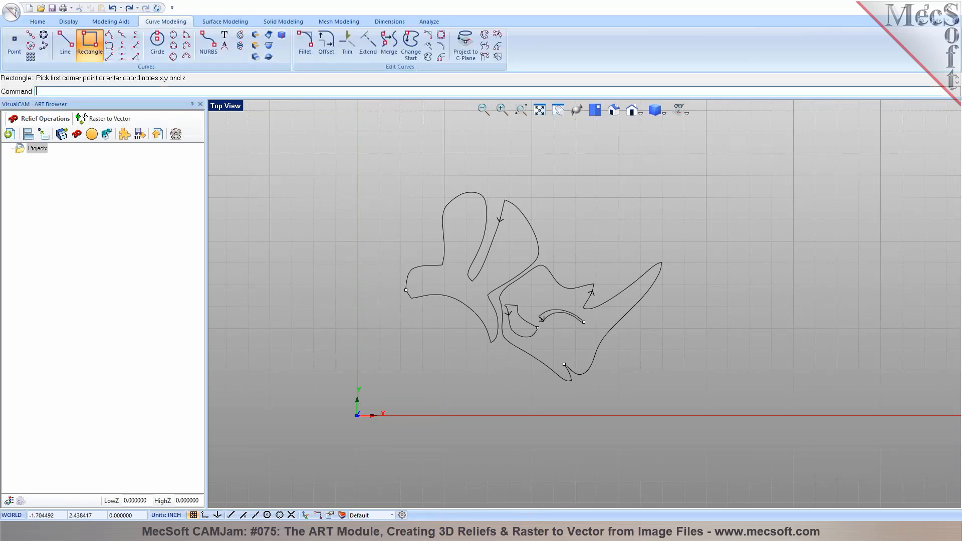
left_click(357, 415)
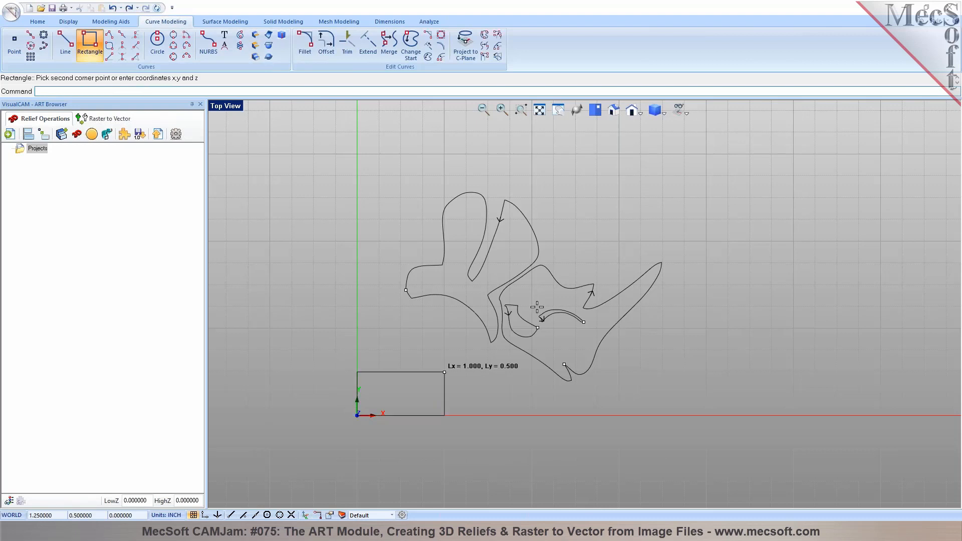
left_click(716, 157)
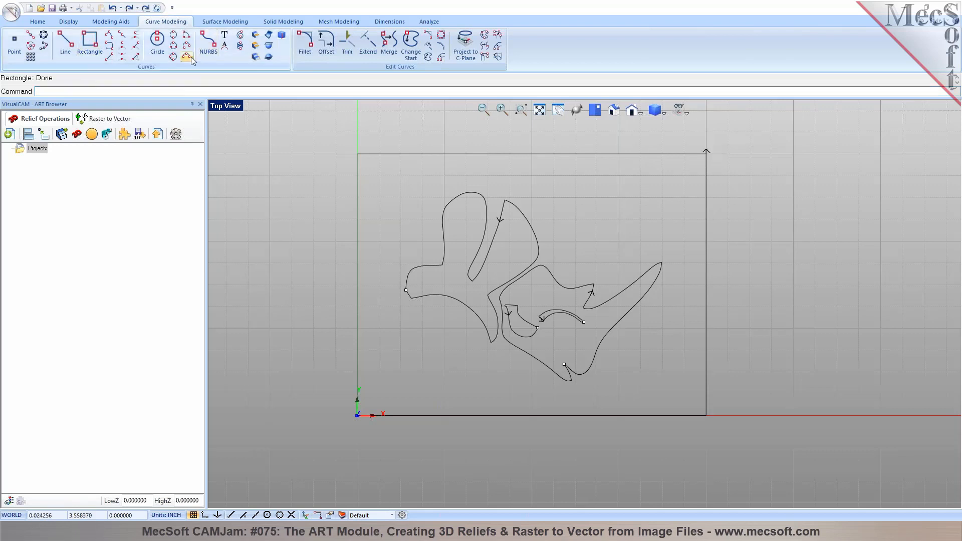
Draw a 3.5 × 2.5 rounded rectangle with 1.25 corner radius around the fish
left_click(110, 46)
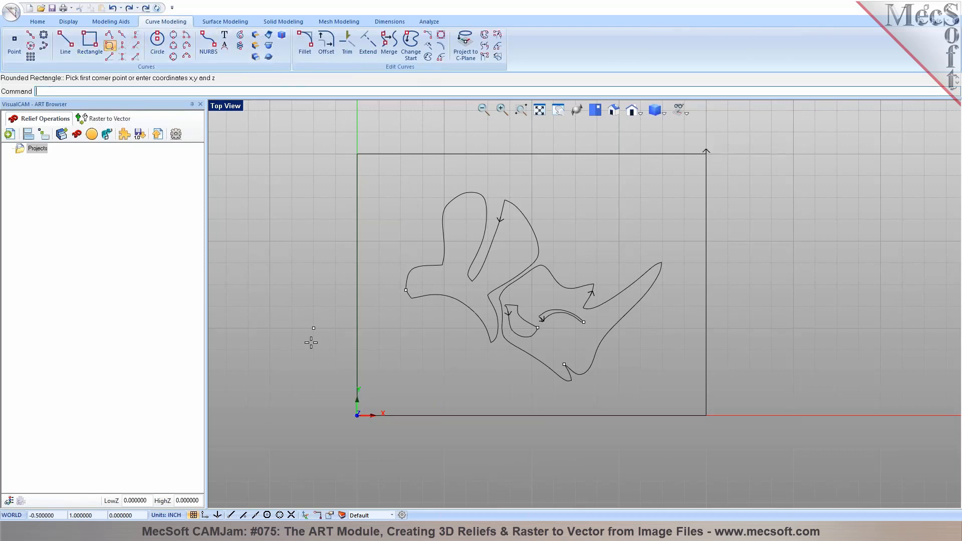
left_click(375, 396)
left_click(684, 175)
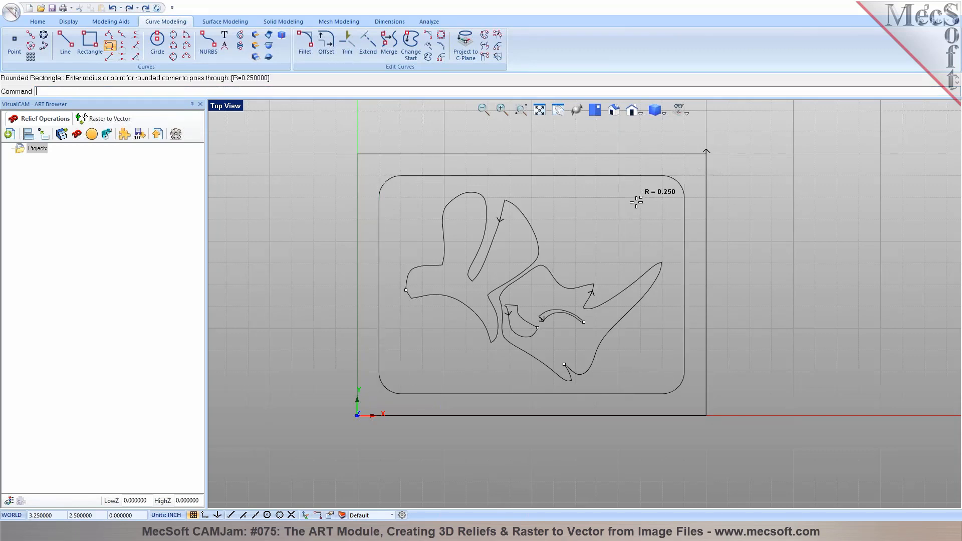
left_click(624, 213)
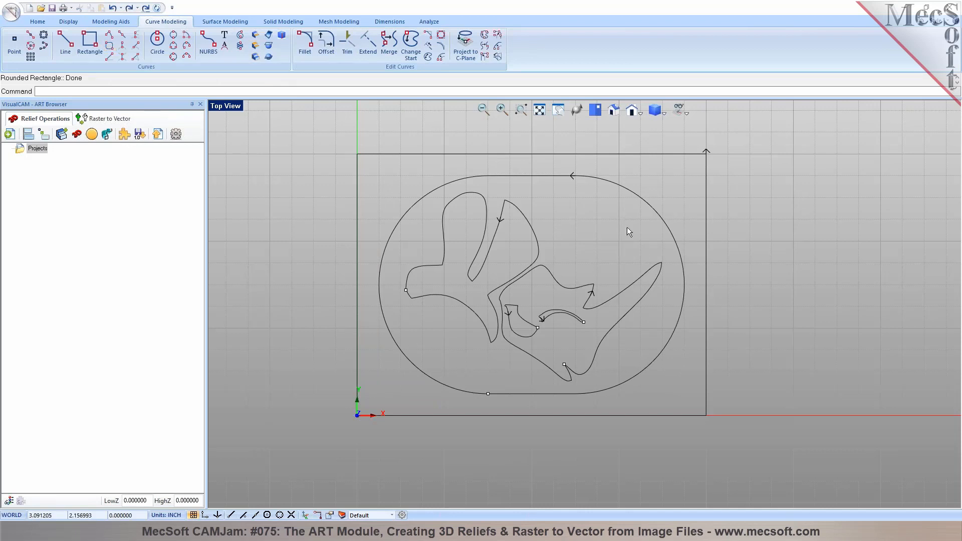
Create Project1 from the rectangle corners at Medium resolution, then orbit to an angled view
left_click(10, 134)
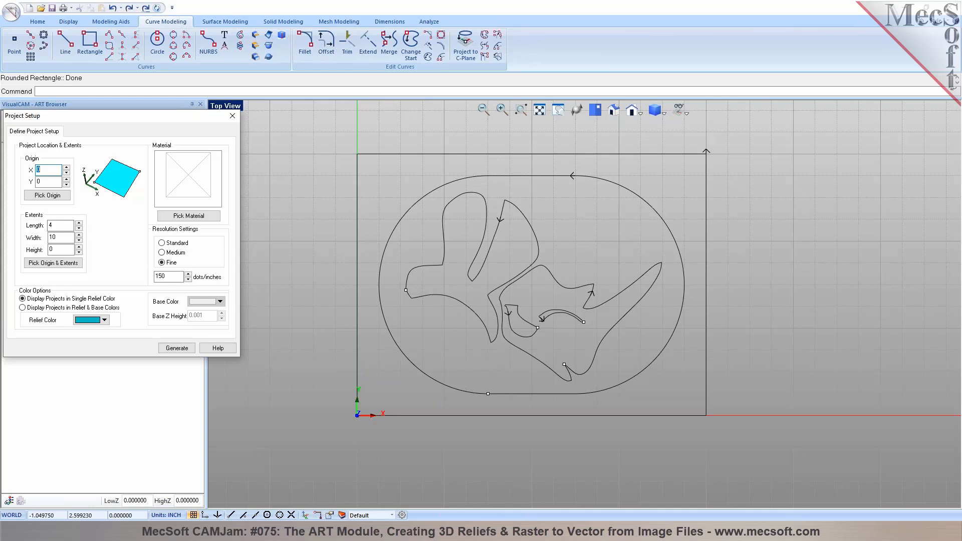
left_click(58, 264)
left_click(357, 416)
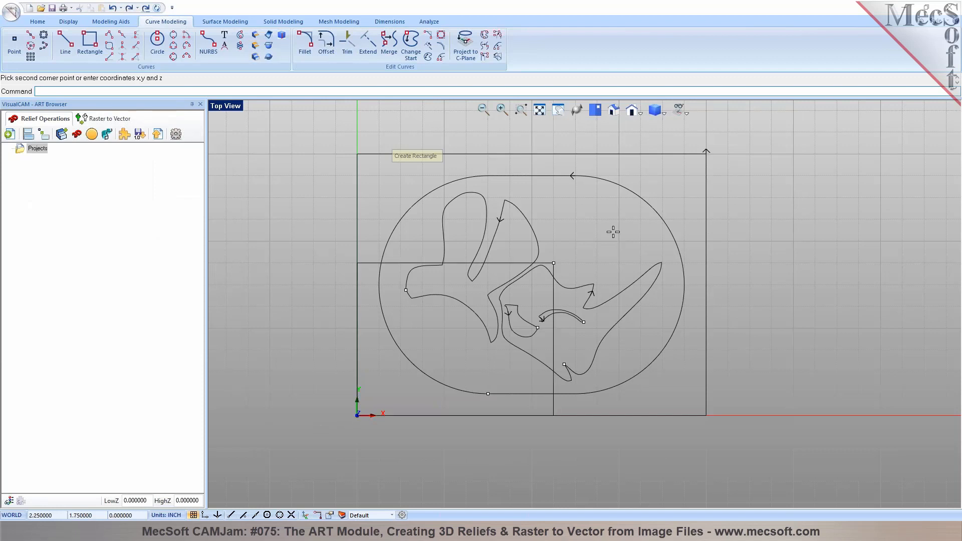
left_click(706, 154)
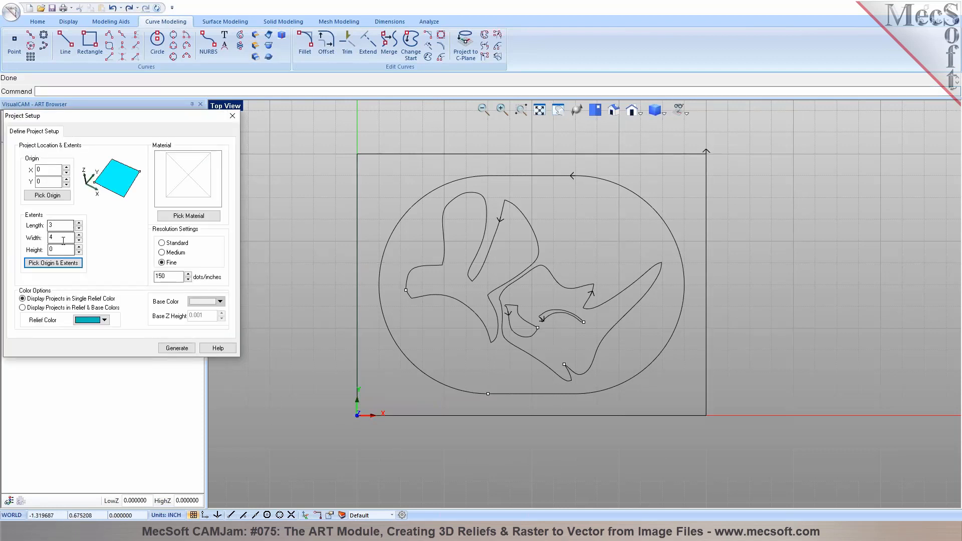
mouse_move(161, 278)
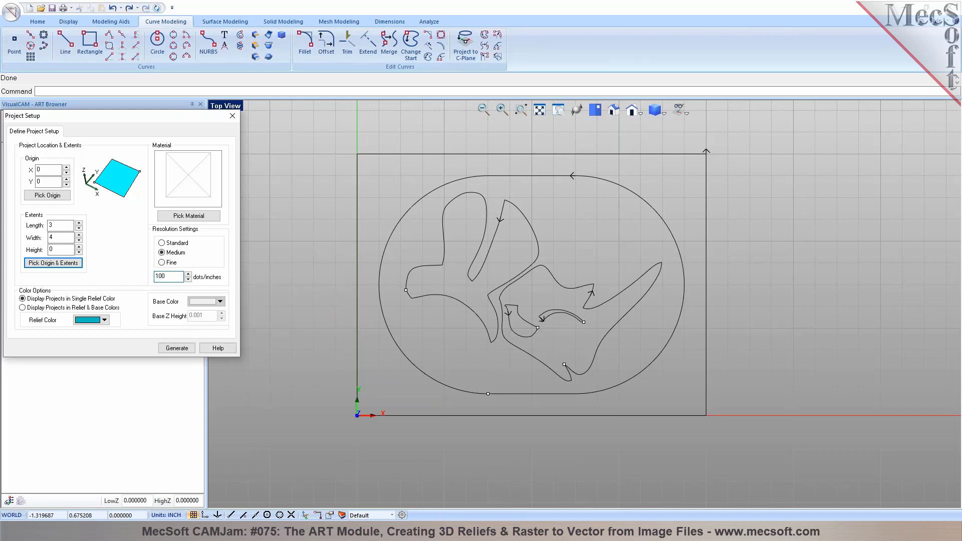
left_click(177, 348)
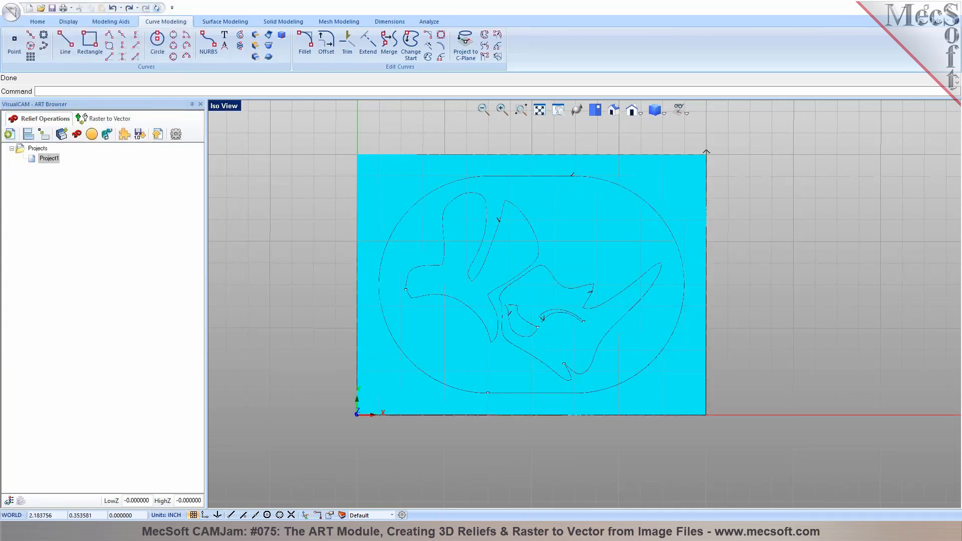
middle_click_drag(535, 386, 549, 361)
middle_click_drag(467, 224, 503, 300)
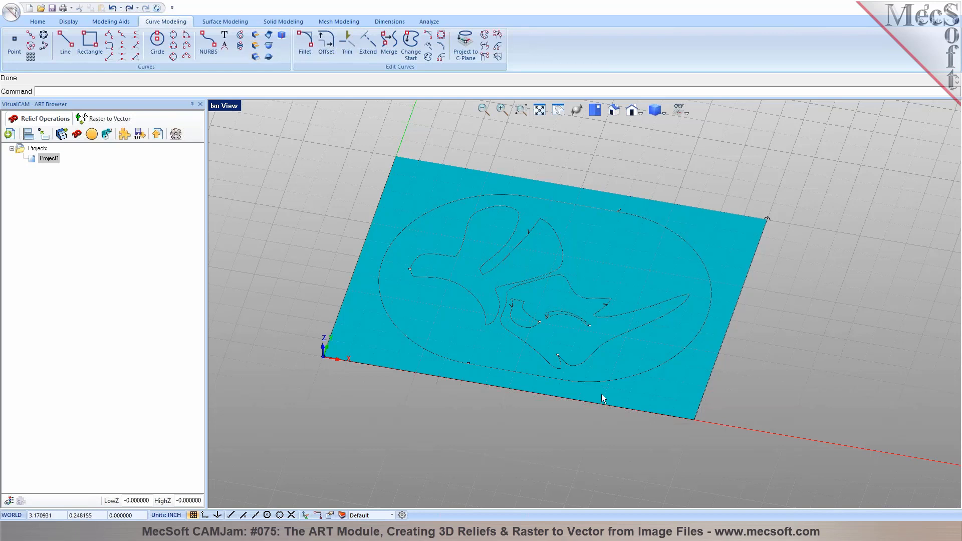
Start a puffed volume with an arched profile and raise the profile's peak
left_click(92, 134)
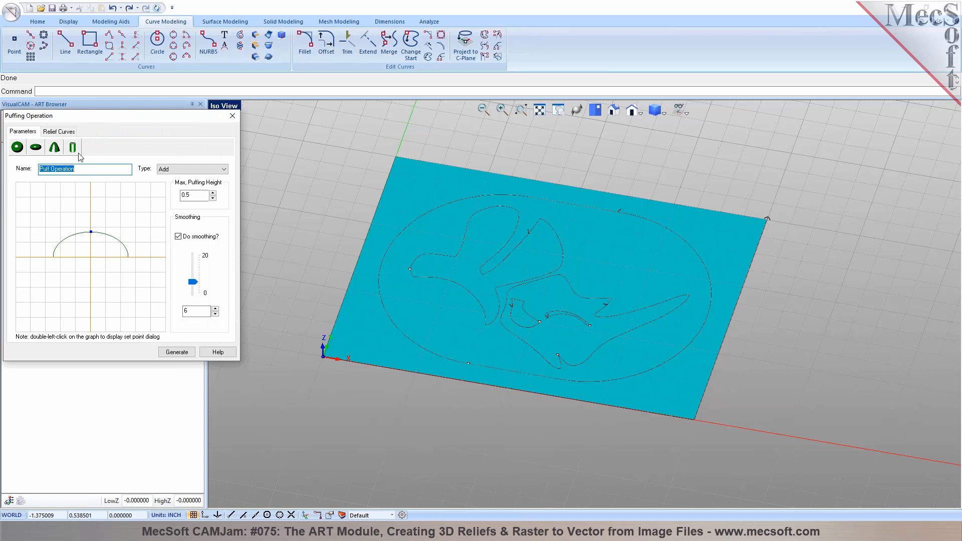
left_click(21, 149)
left_click(38, 148)
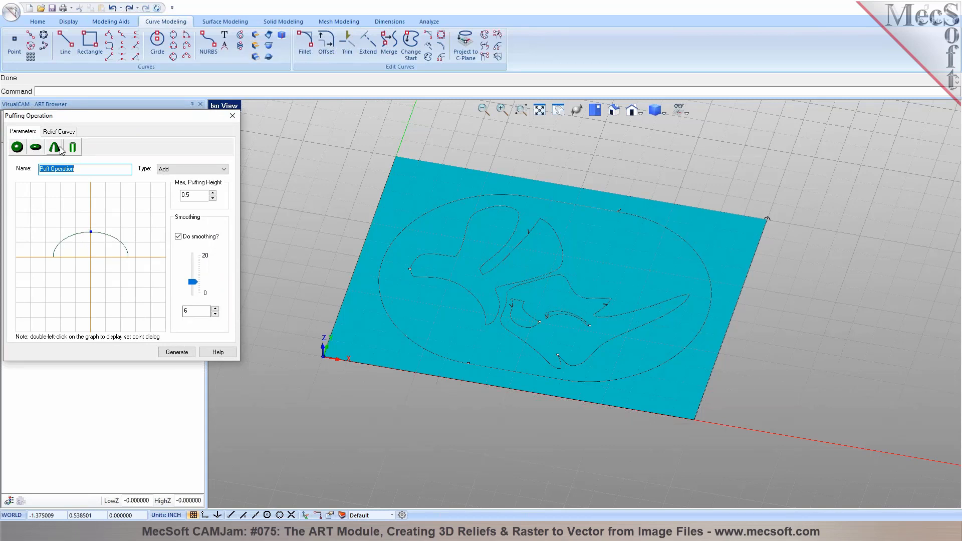
left_click(73, 149)
left_click(54, 149)
left_click(36, 149)
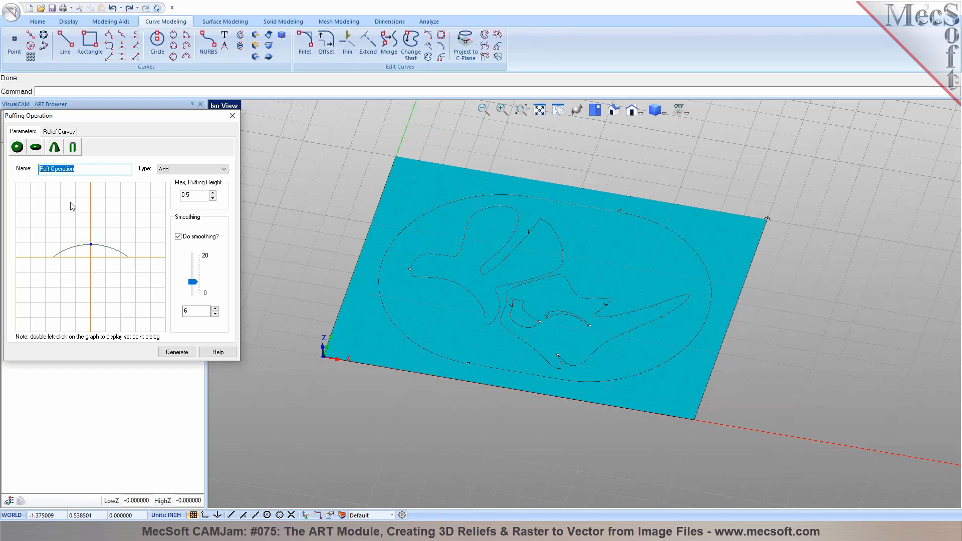
mouse_move(91, 243)
left_mouse_down()
mouse_move(92, 223)
mouse_move(93, 280)
mouse_move(93, 223)
mouse_move(95, 235)
left_mouse_up()
Set the Max. Puffing Height to 0.25 and keep the operation type Add
left_click(184, 194)
type("2")
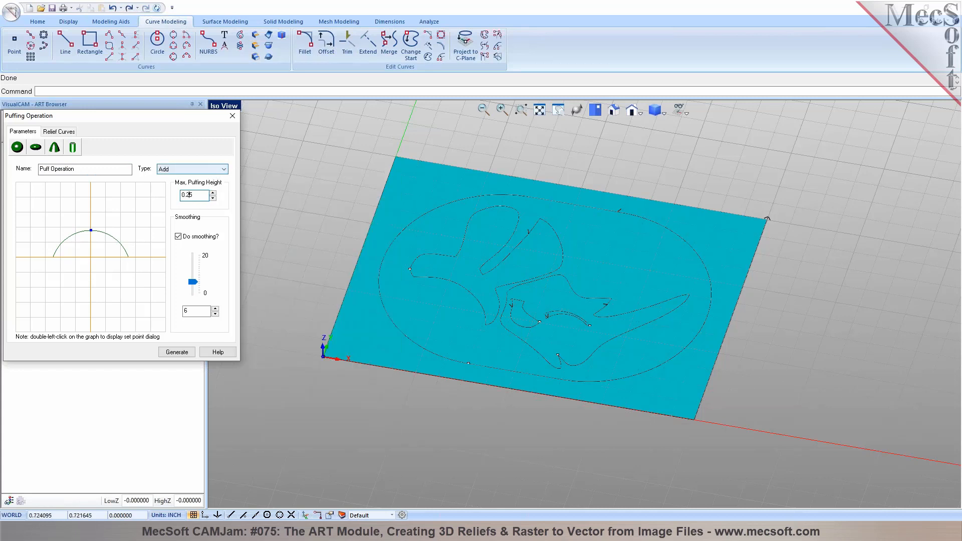
mouse_move(221, 175)
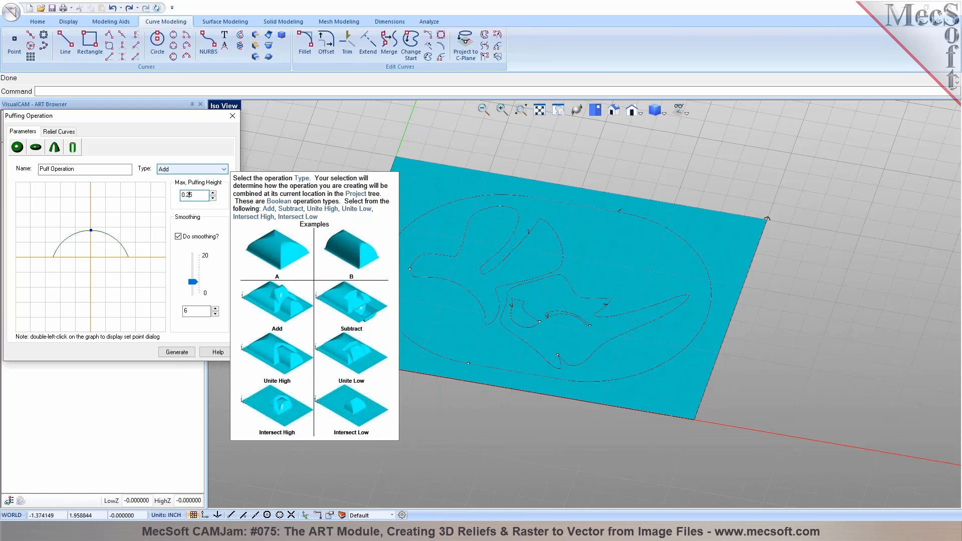
left_click(221, 169)
left_click(220, 176)
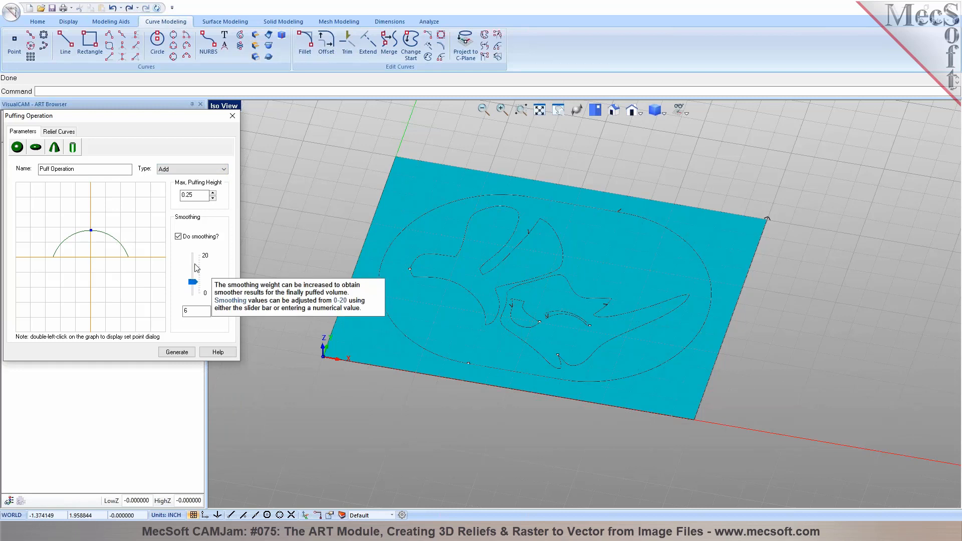
left_click(68, 131)
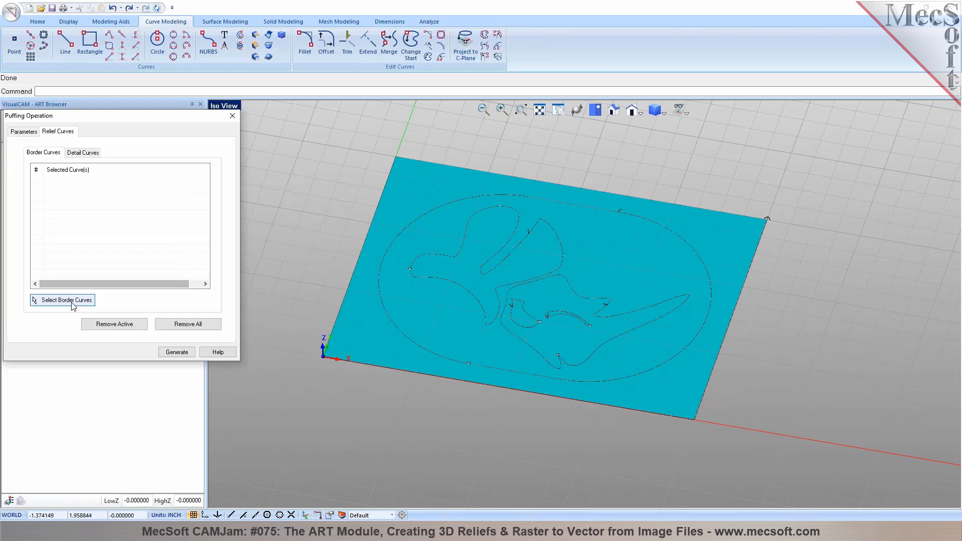
Use the rounded outline as the border curve and generate the dome on Project1
left_click(63, 299)
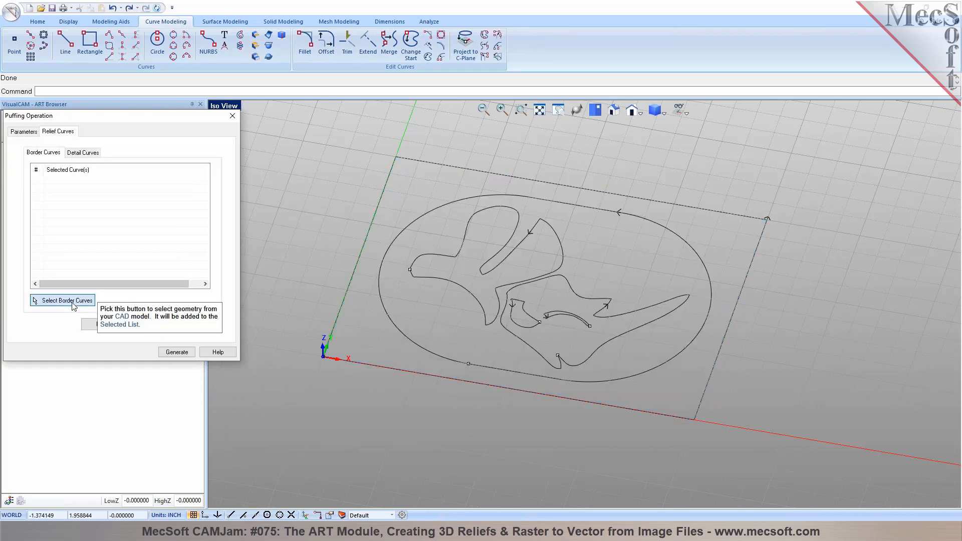
left_click(404, 333)
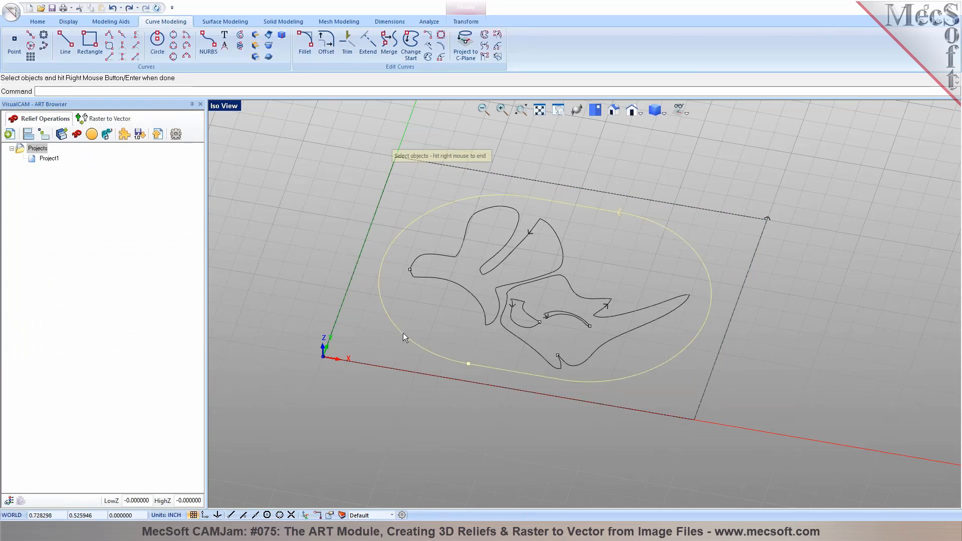
right_click(403, 332)
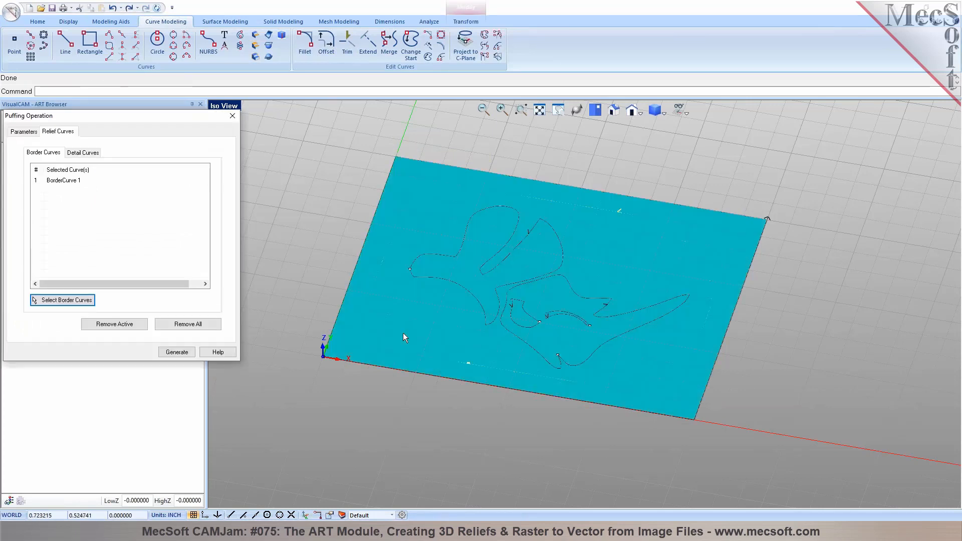
left_click(73, 180)
left_click(177, 353)
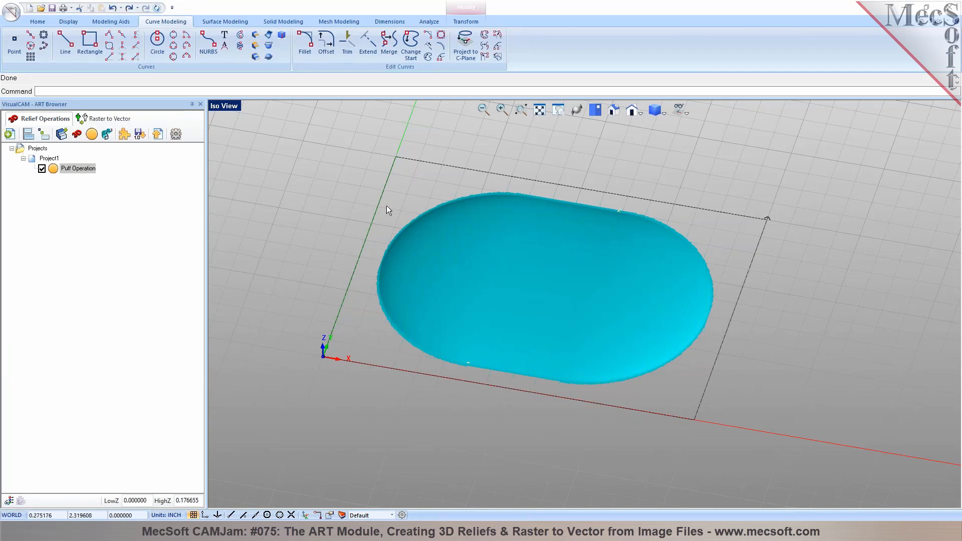
left_click(42, 159)
mouse_move(536, 377)
middle_mouse_down()
mouse_move(539, 360)
mouse_move(538, 371)
middle_mouse_up()
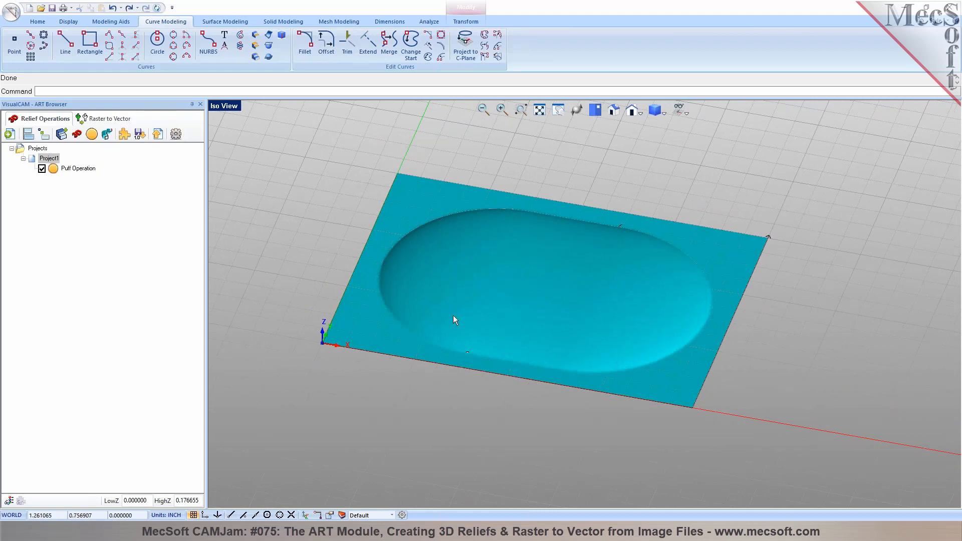
Edit the Puff Operation to type Subtract and regenerate it as a recessed oval
left_click(54, 169)
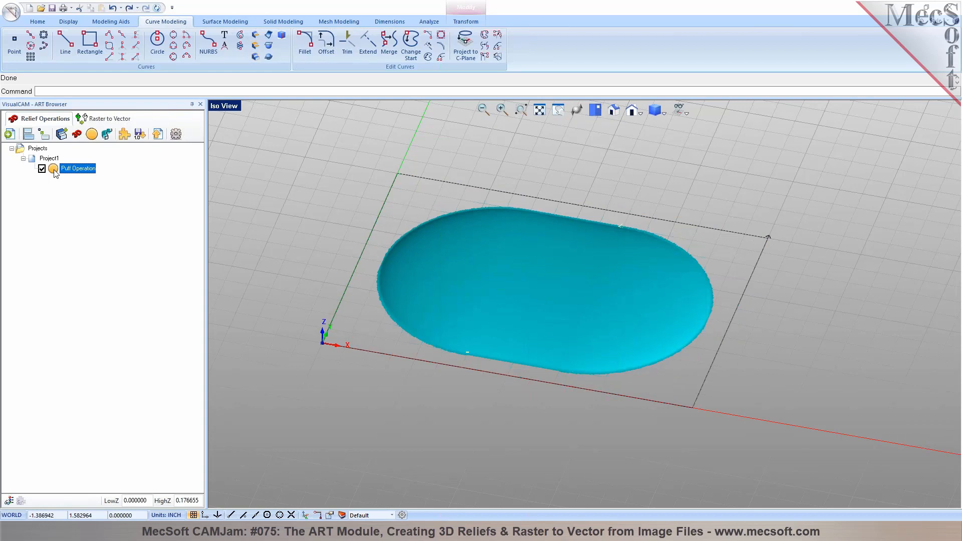
right_click(55, 170)
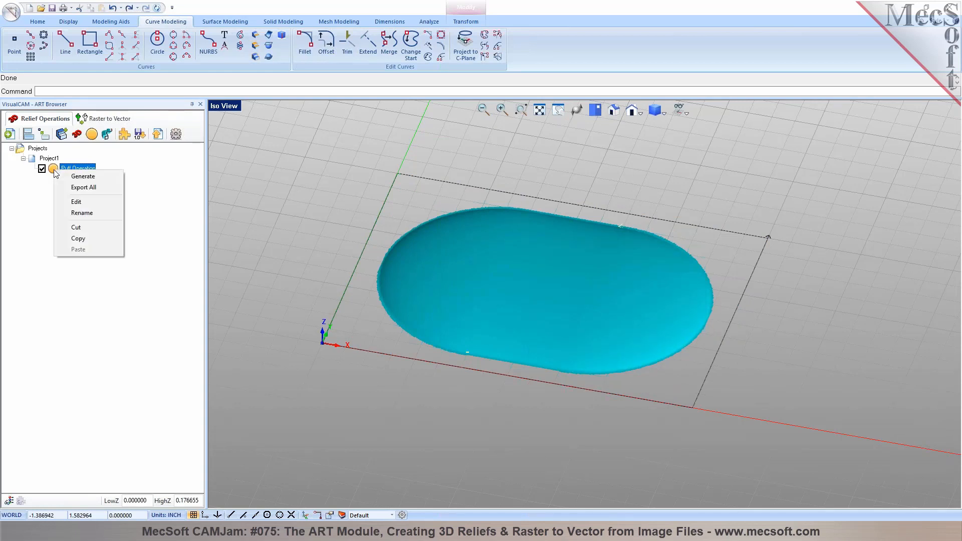
left_click(75, 202)
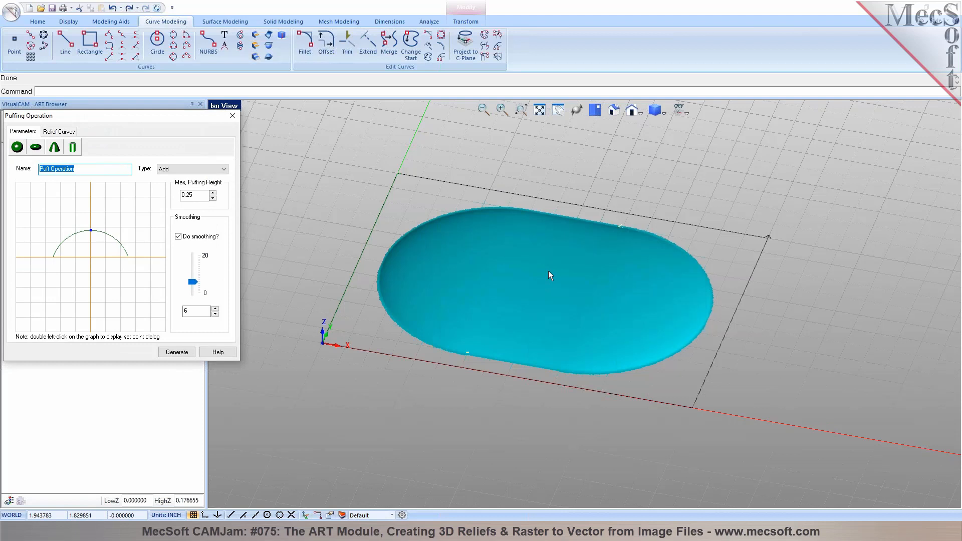
mouse_move(573, 290)
middle_mouse_down()
mouse_move(576, 275)
mouse_move(569, 296)
mouse_move(563, 282)
middle_mouse_up()
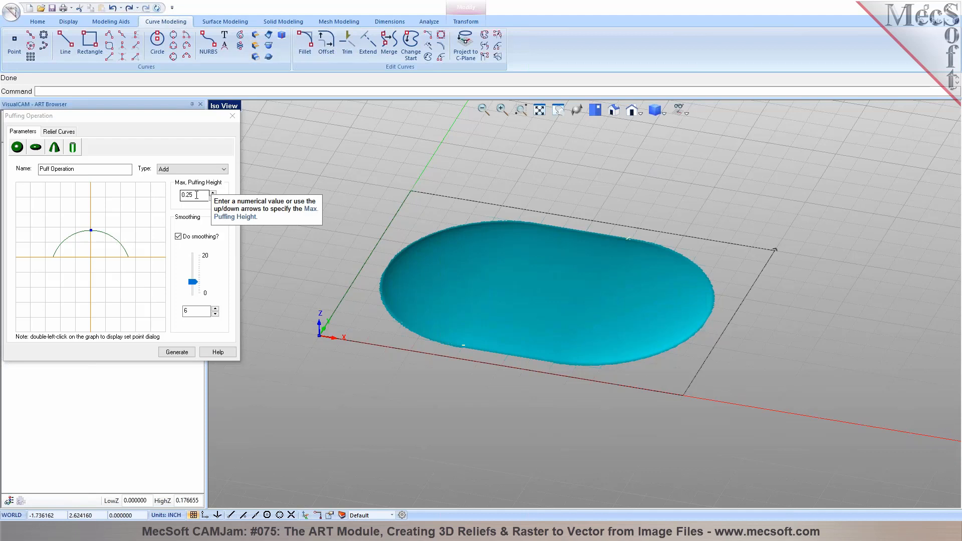
left_click(223, 169)
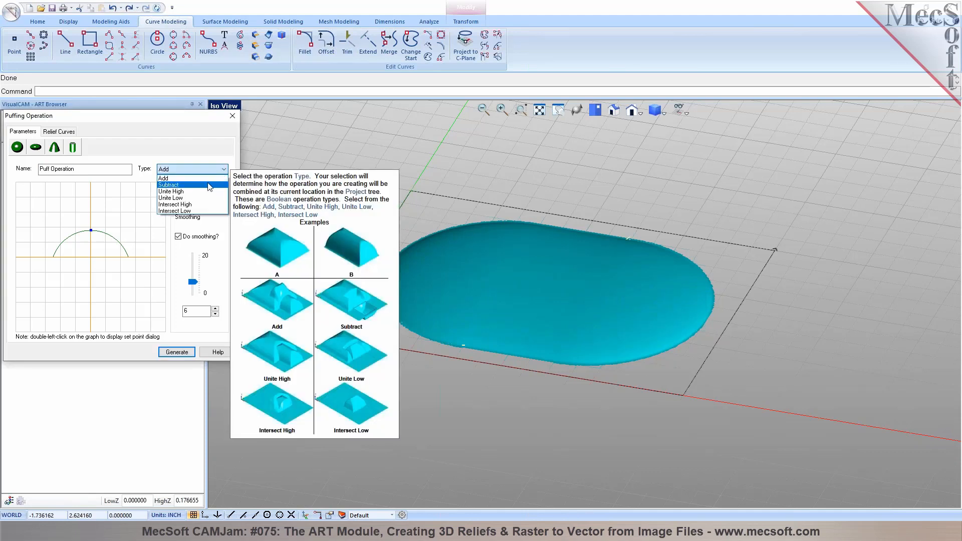
left_click(209, 185)
left_click(174, 352)
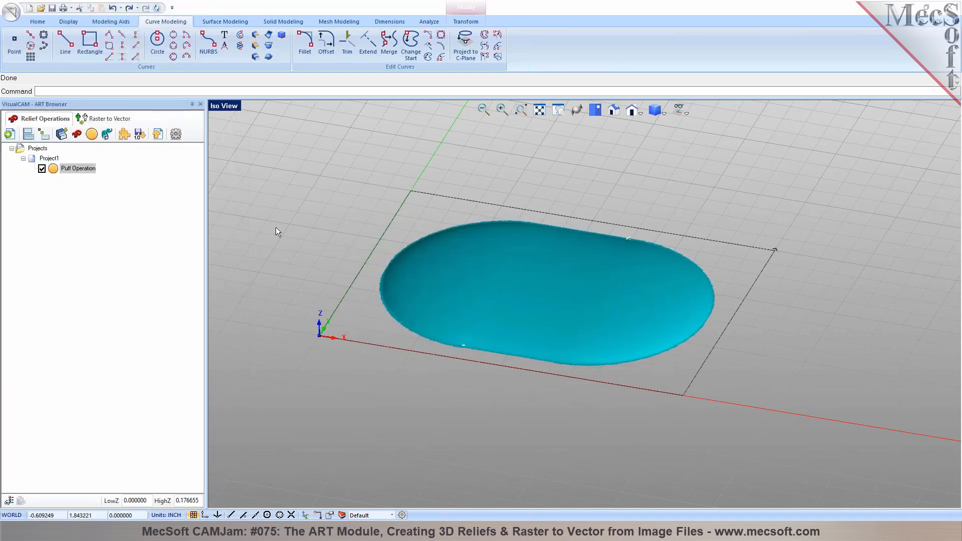
left_click(45, 159)
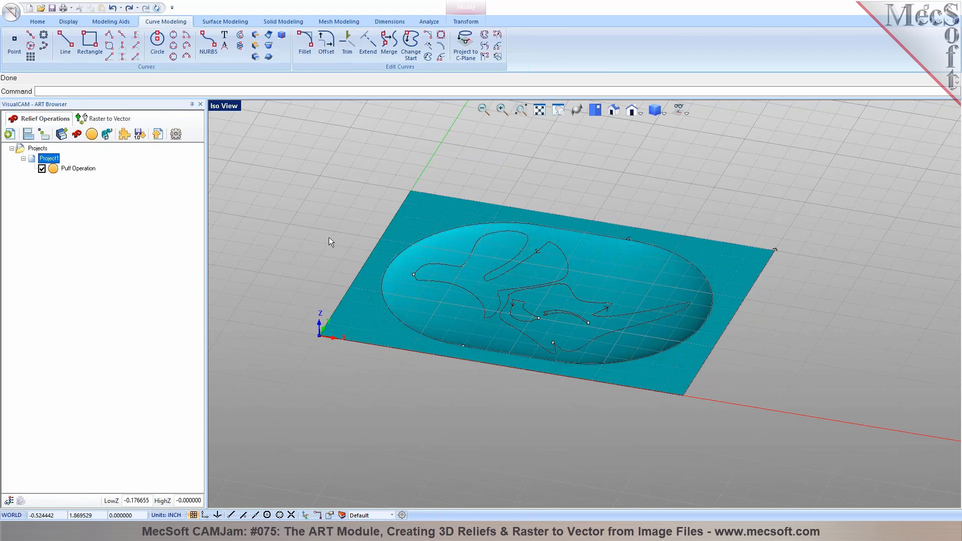
Reopen the puff as type Add, replacing the oval border with the two fish outlines
left_click(77, 169)
double_click(77, 169)
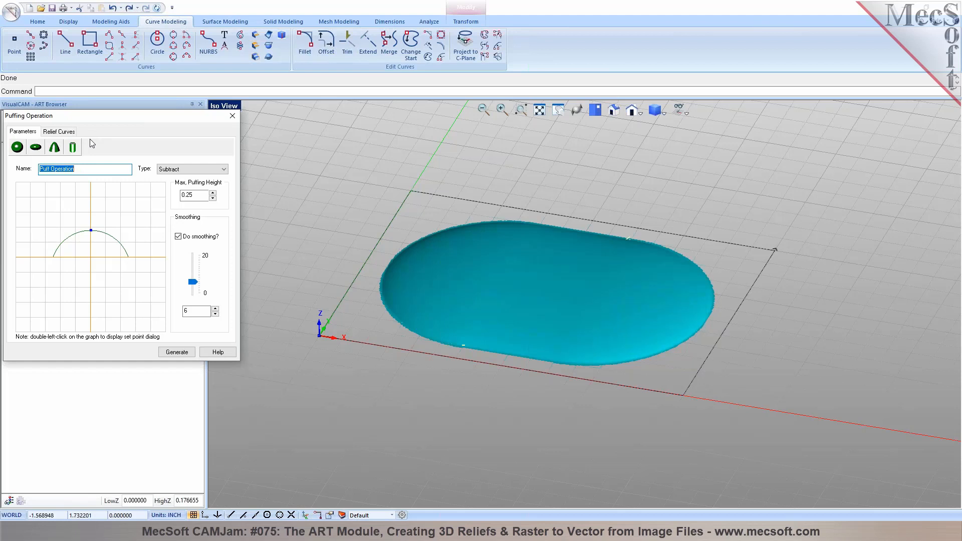
left_click(213, 170)
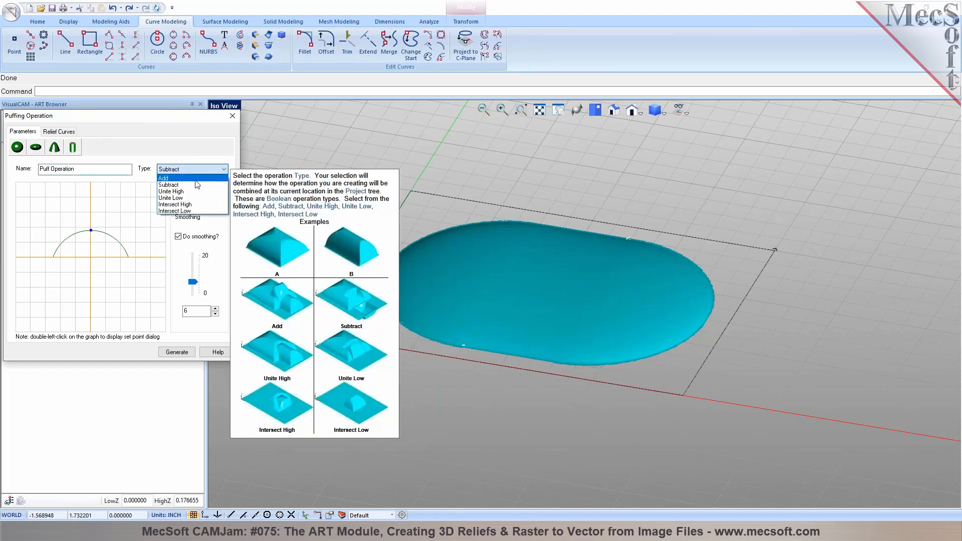
left_click(195, 179)
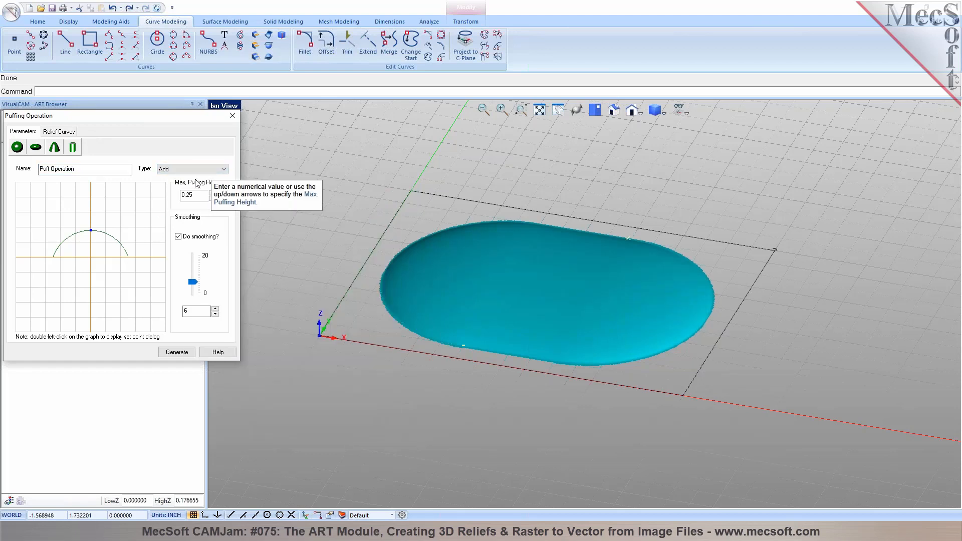
left_click(58, 131)
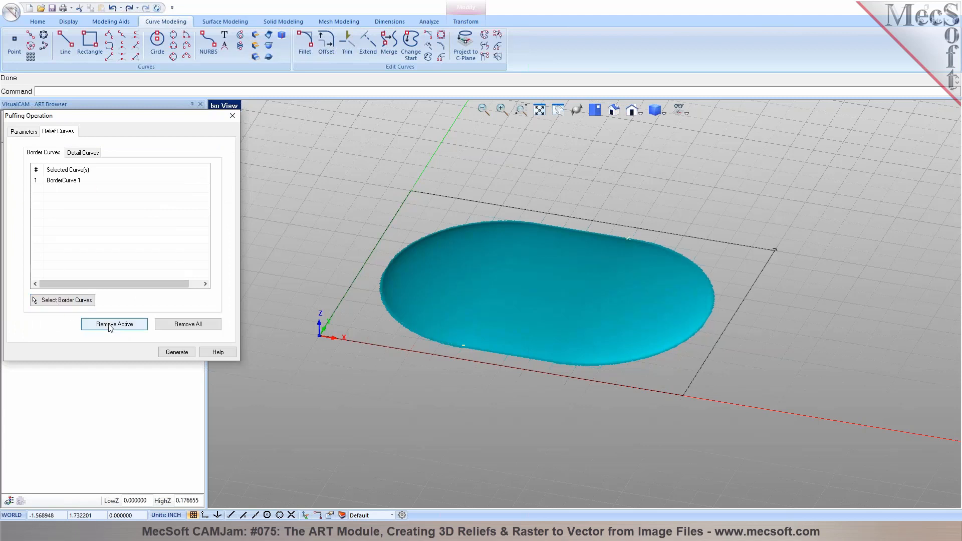
left_click(188, 324)
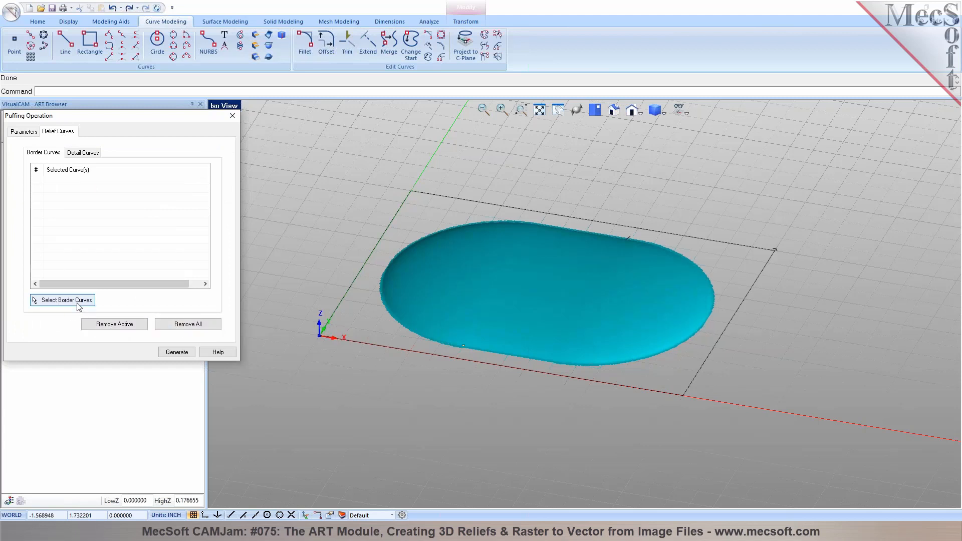
left_click(75, 300)
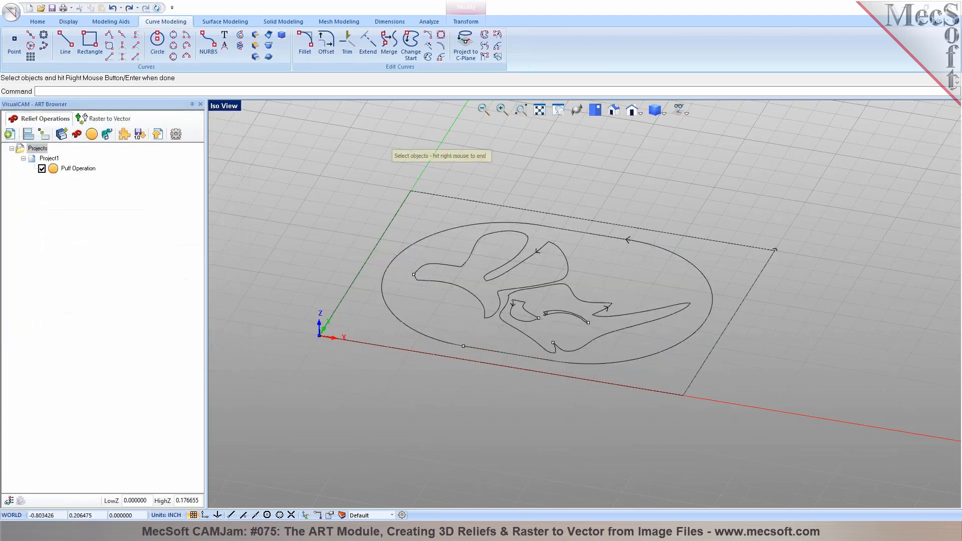
left_click(477, 299)
left_click(516, 330)
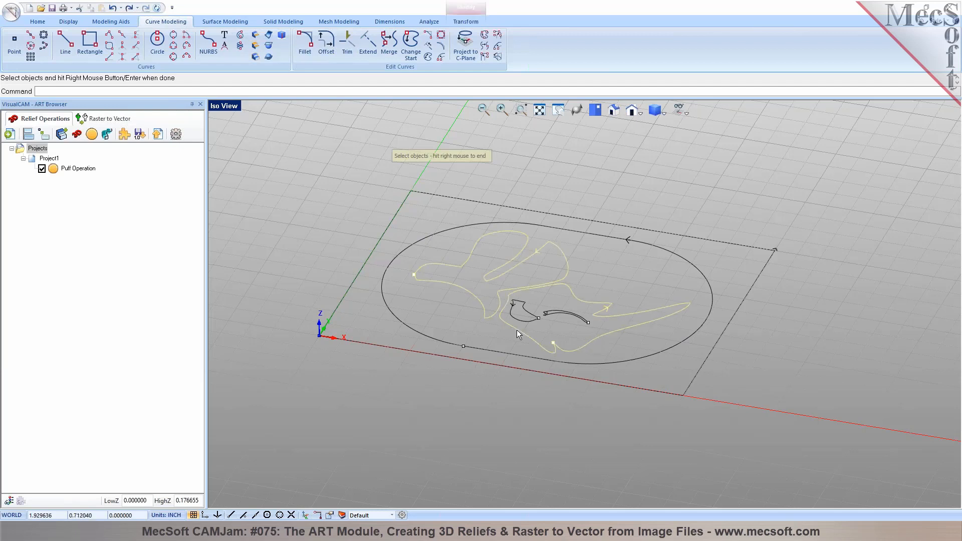
right_click(516, 330)
Add the inner detail curve and use a wider arc profile with a higher peak
left_click(84, 153)
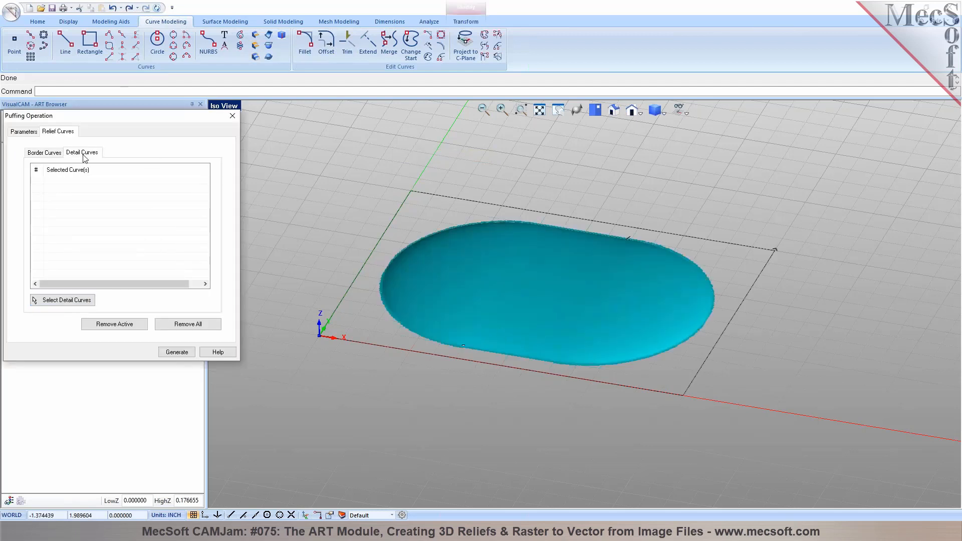
left_click(63, 300)
left_click(524, 321)
right_click(552, 314)
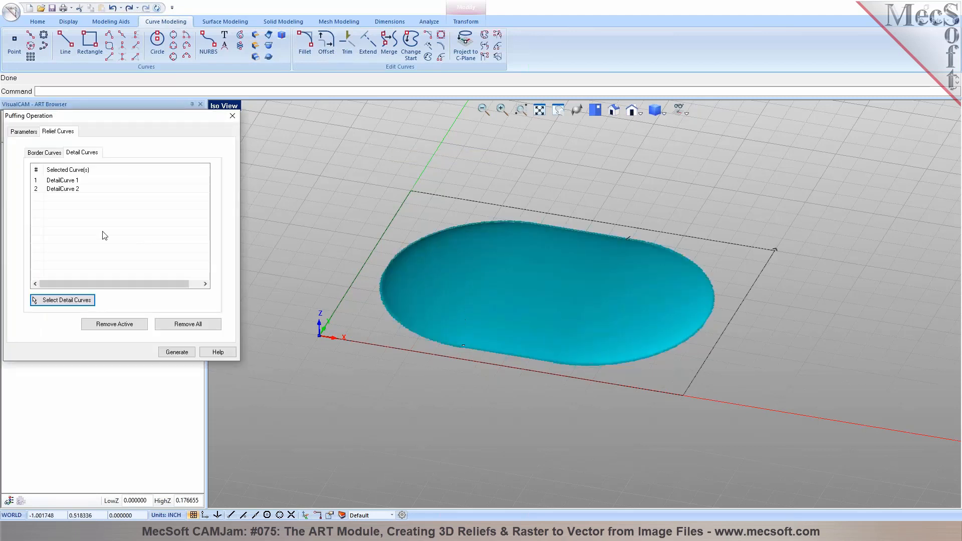
left_click(27, 132)
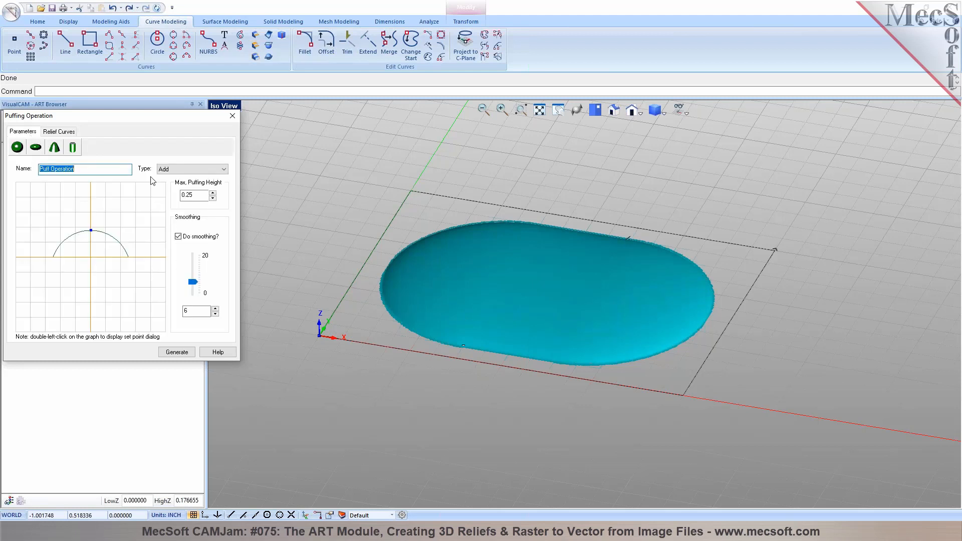
left_click(54, 147)
left_click_drag(88, 238, 94, 216)
Generate the fish puff, show Project1's combined relief, and switch to Top View
left_click(176, 352)
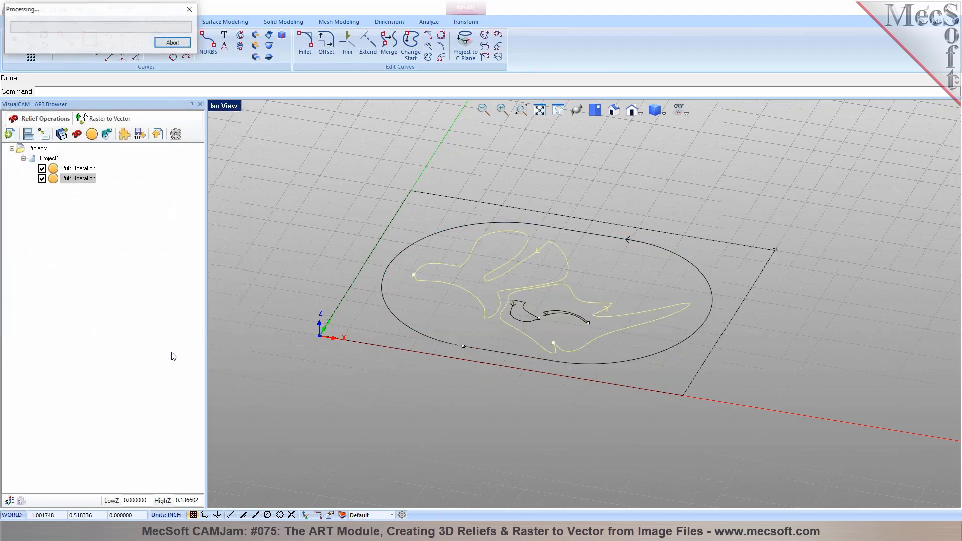
middle_click_drag(400, 360, 441, 379)
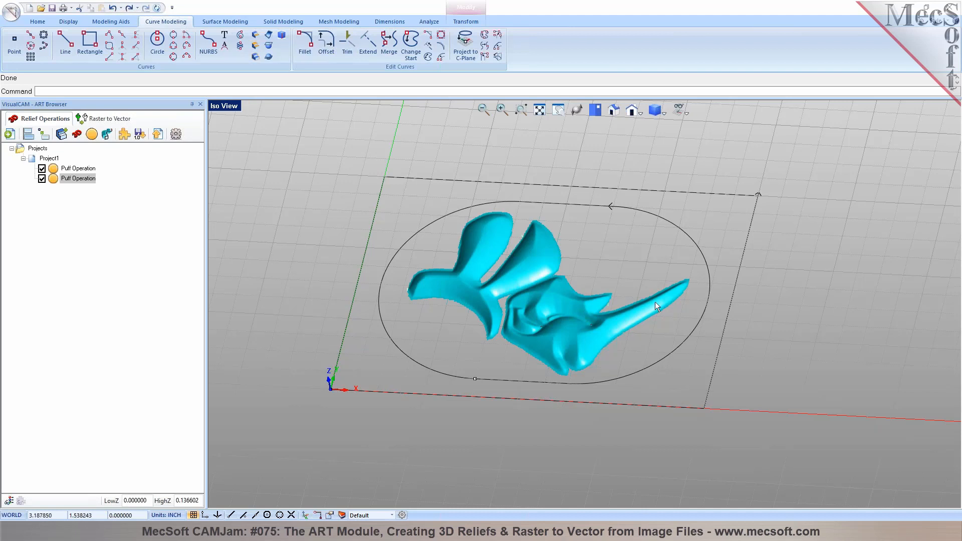
left_click(36, 160)
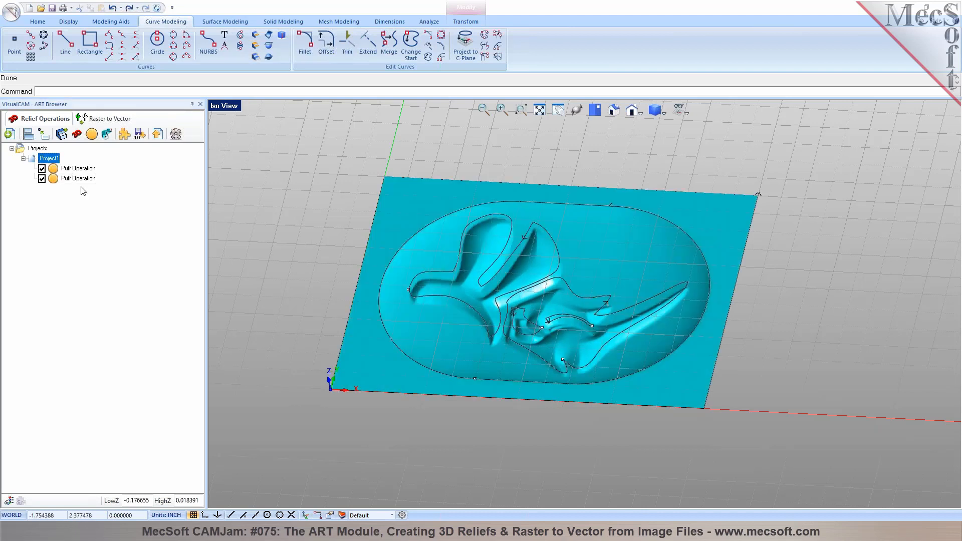
middle_click_drag(475, 334, 434, 279)
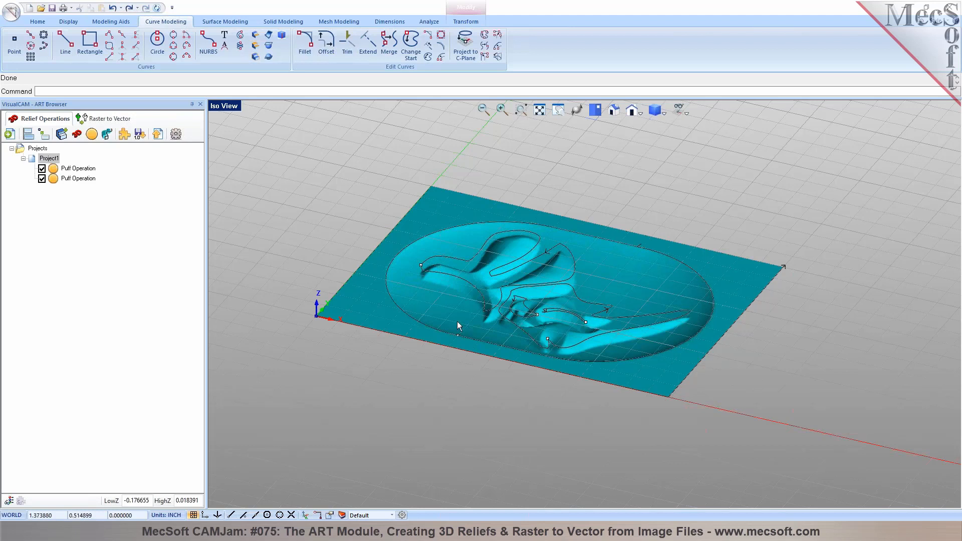
mouse_move(534, 319)
middle_mouse_down()
mouse_move(526, 351)
mouse_move(522, 318)
middle_mouse_up()
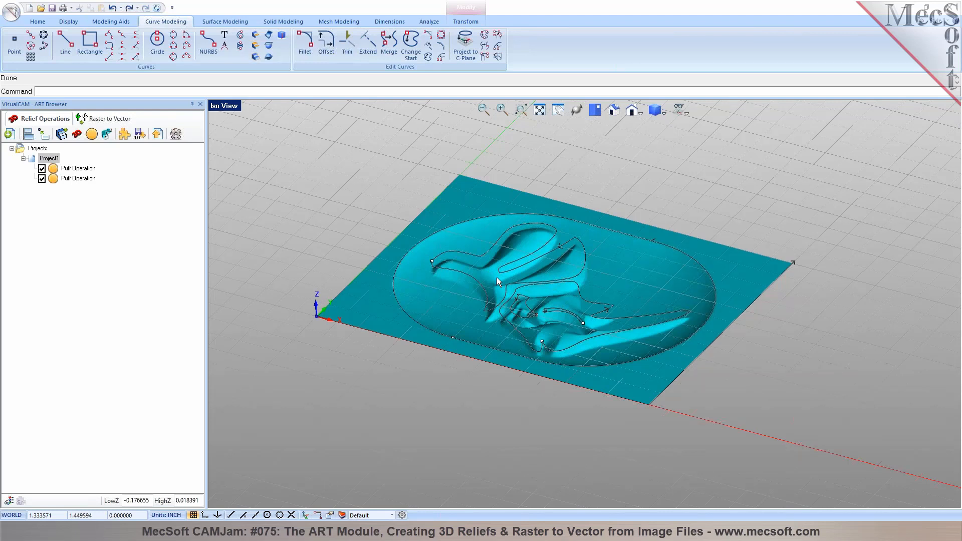
middle_click_drag(526, 280, 532, 306)
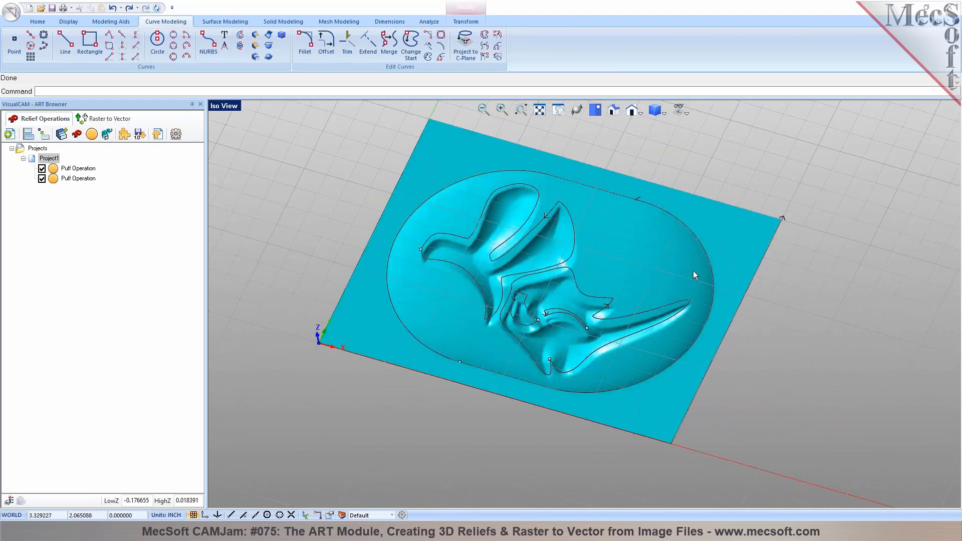
left_click(598, 112)
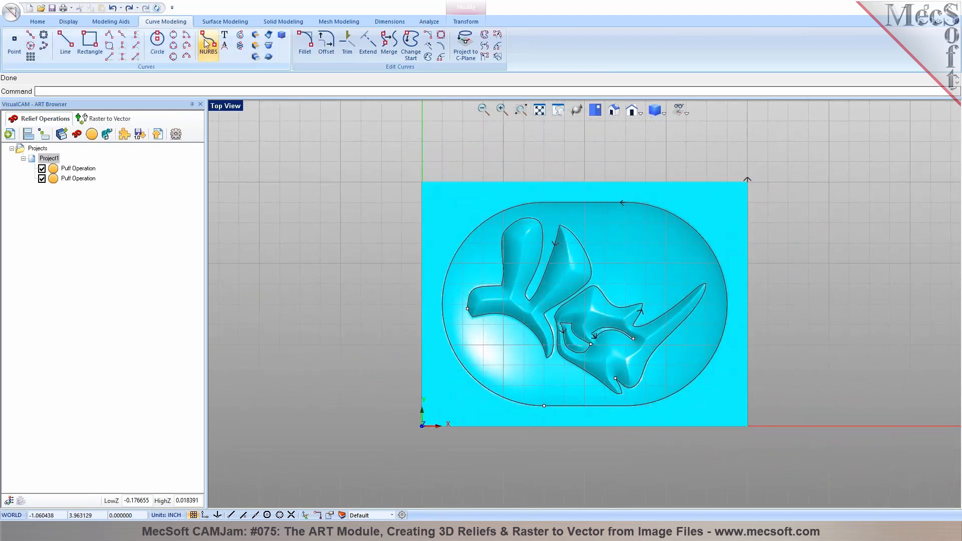
Create 'ART' text in Verdana at size 0.3 and place it inside the oval's upper right
left_click(225, 35)
left_click_drag(462, 211, 375, 211)
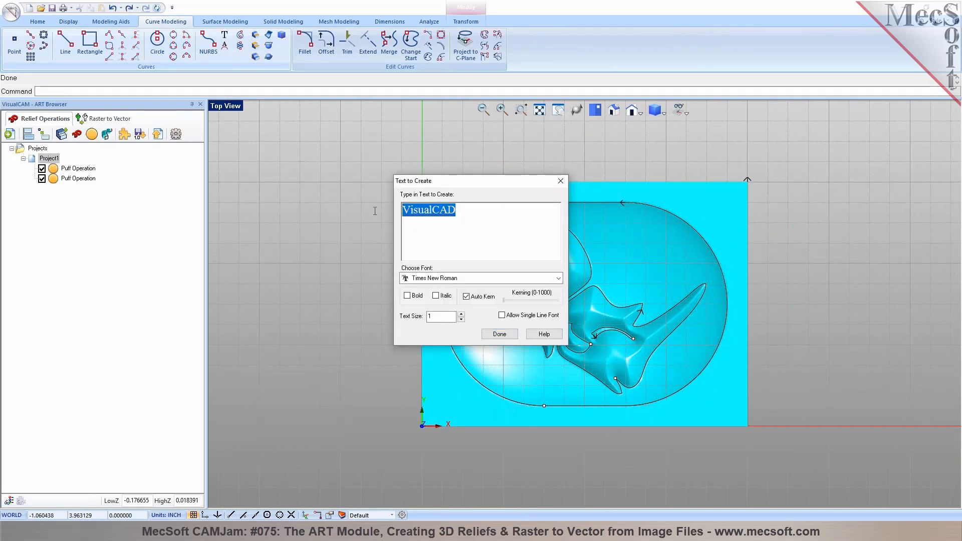
type("ART")
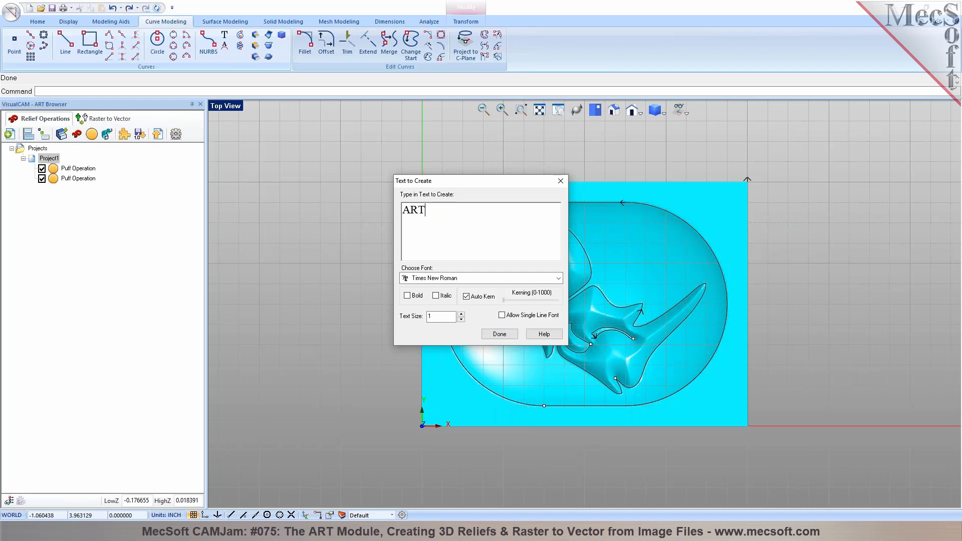
left_click(540, 281)
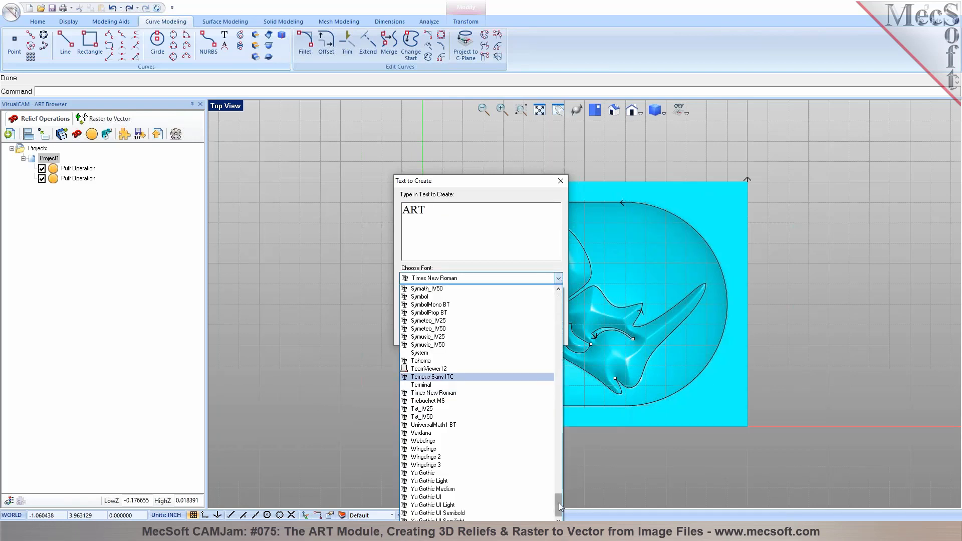
left_click(471, 434)
double_click(430, 317)
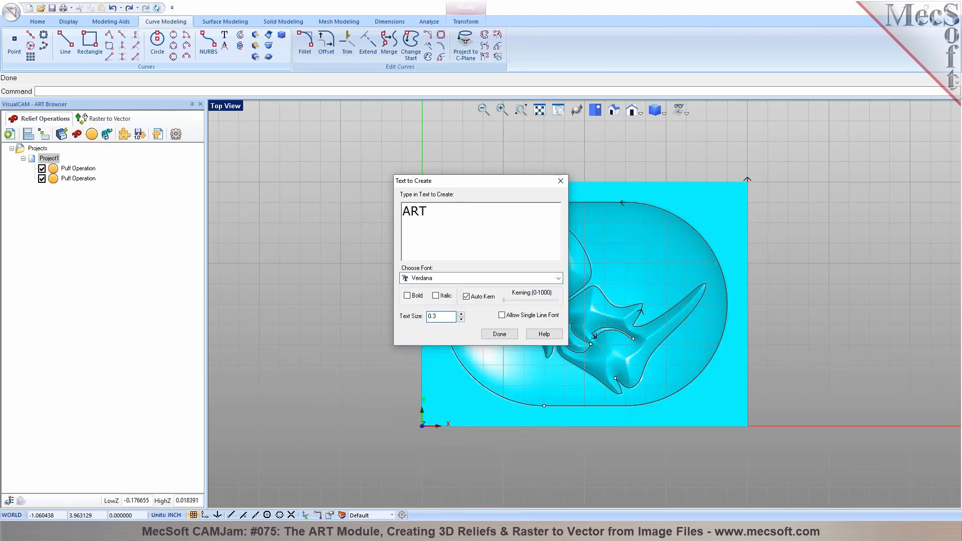
left_click(503, 338)
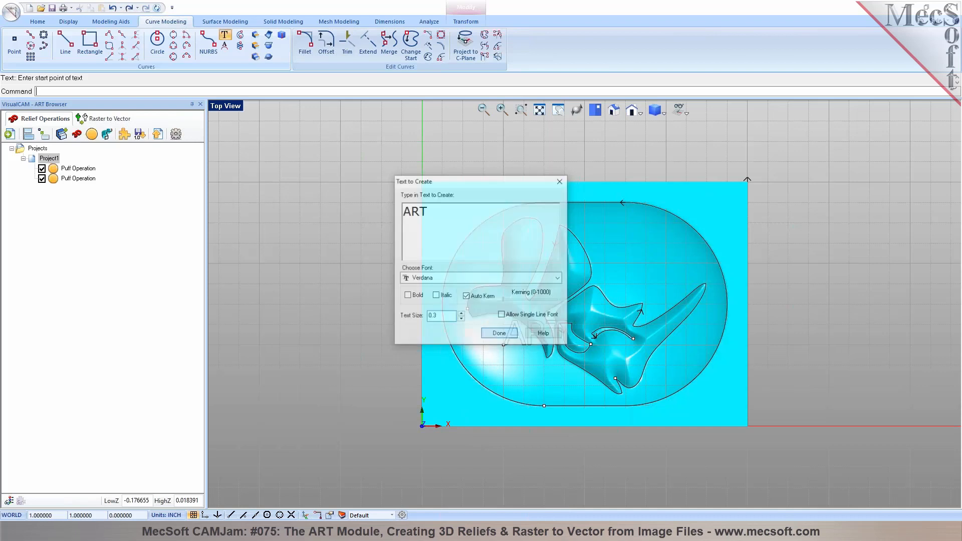
left_click(610, 263)
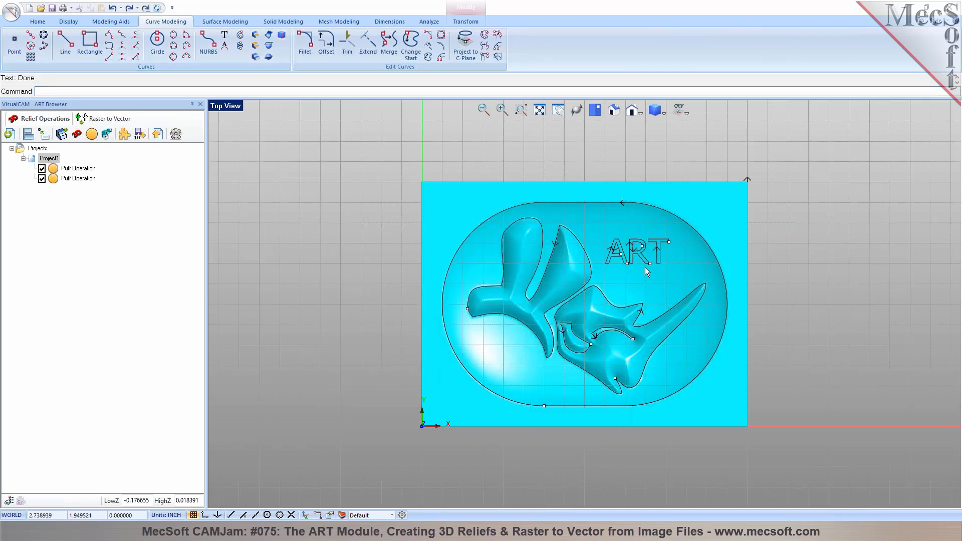
Start a sweep operation with an enlarged rounded cross-section and type Add
left_click(73, 181)
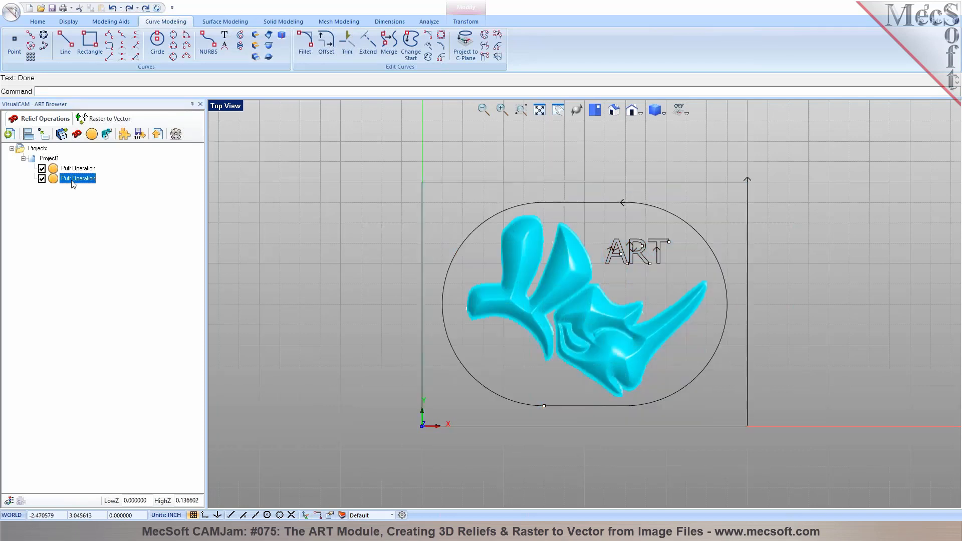
left_click(106, 135)
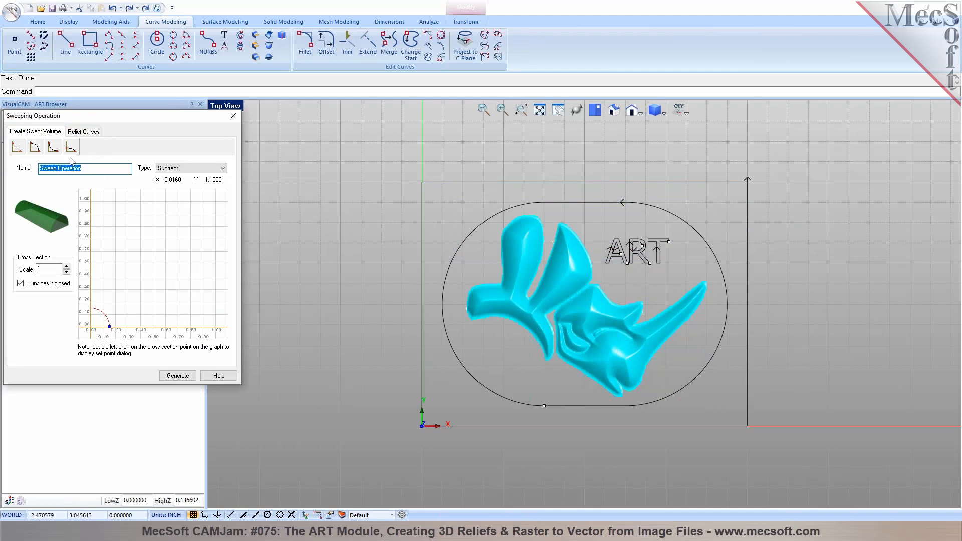
left_click(33, 151)
left_click(33, 150)
mouse_move(110, 325)
left_mouse_down()
mouse_move(119, 326)
mouse_move(107, 327)
left_mouse_up()
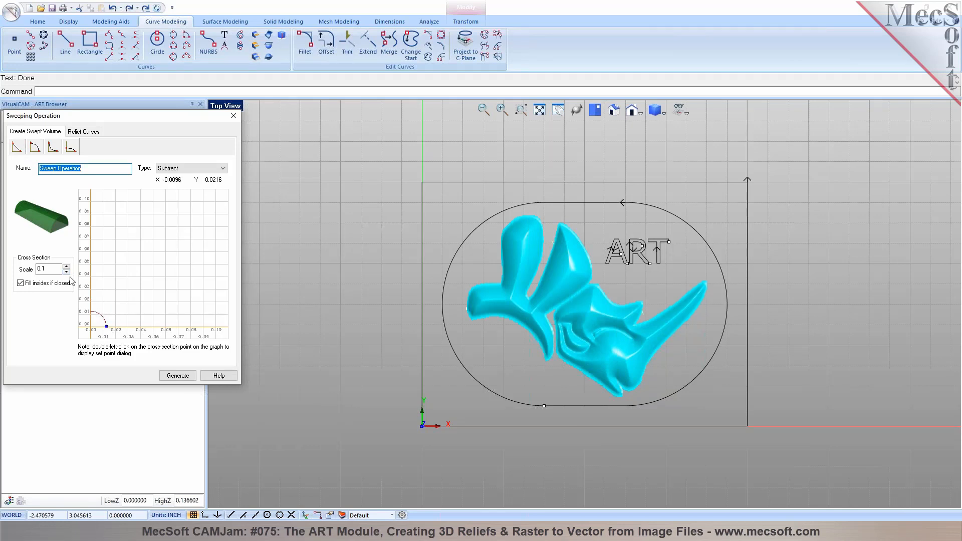
left_click_drag(107, 327, 103, 327)
left_click(224, 170)
mouse_move(216, 180)
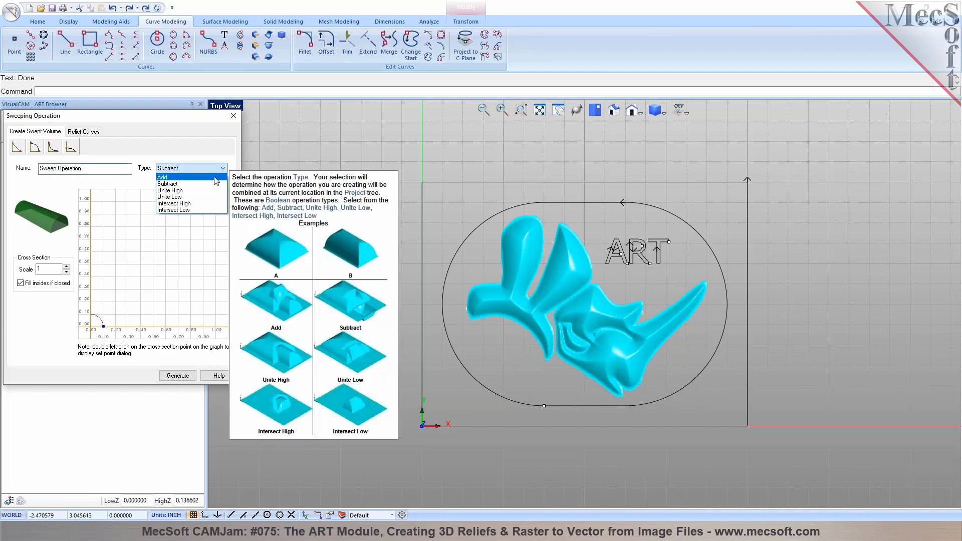
left_click(214, 177)
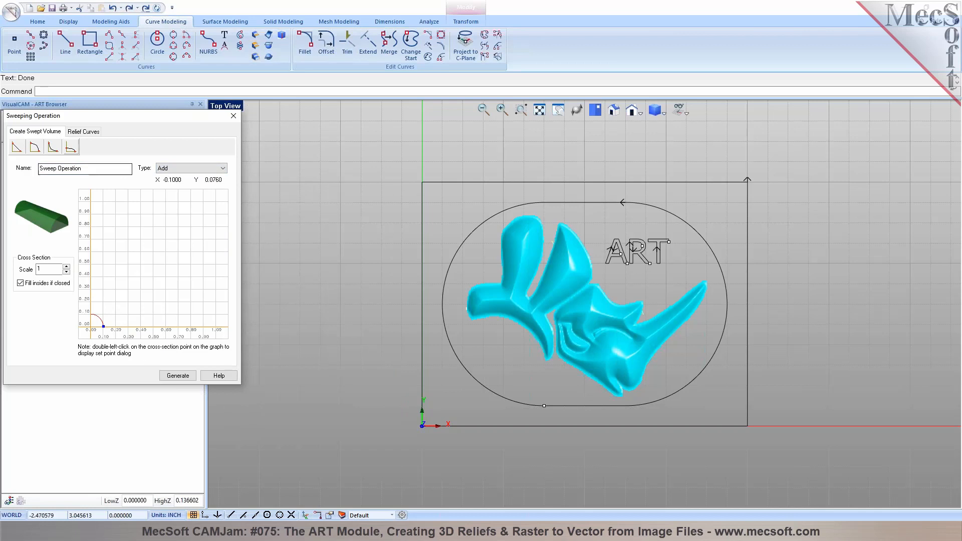
Replace the sweep's curves with the five ART letter curves and generate it
left_click(80, 133)
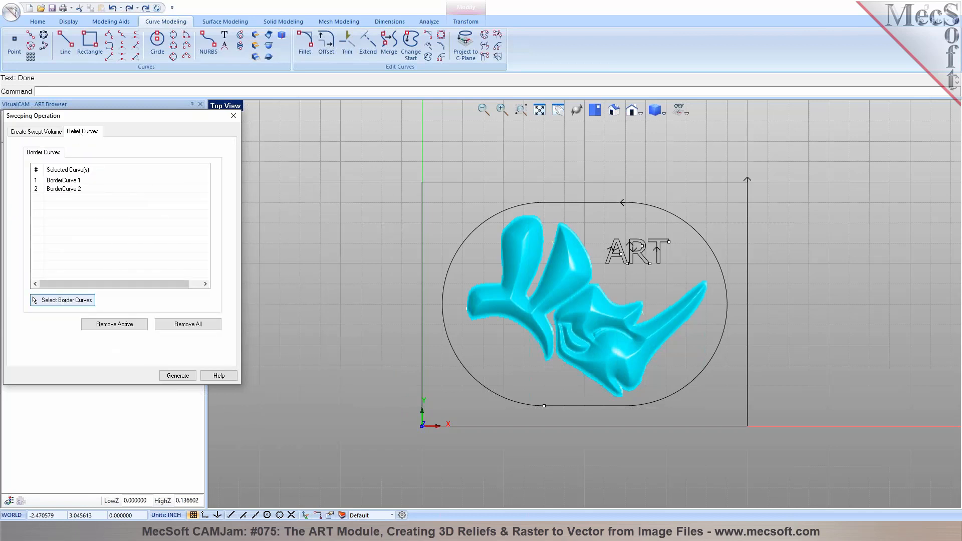
left_click(188, 324)
left_click(67, 300)
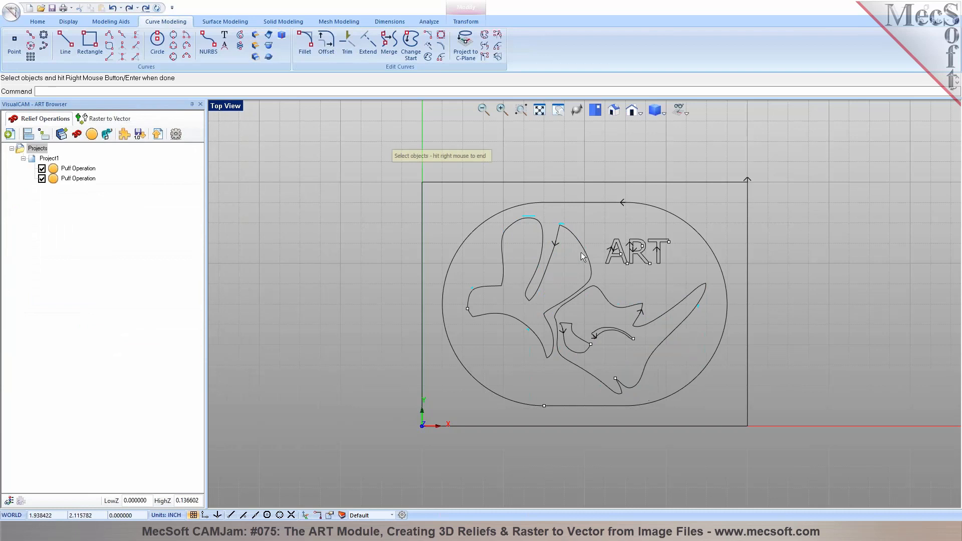
left_click_drag(679, 274, 678, 275)
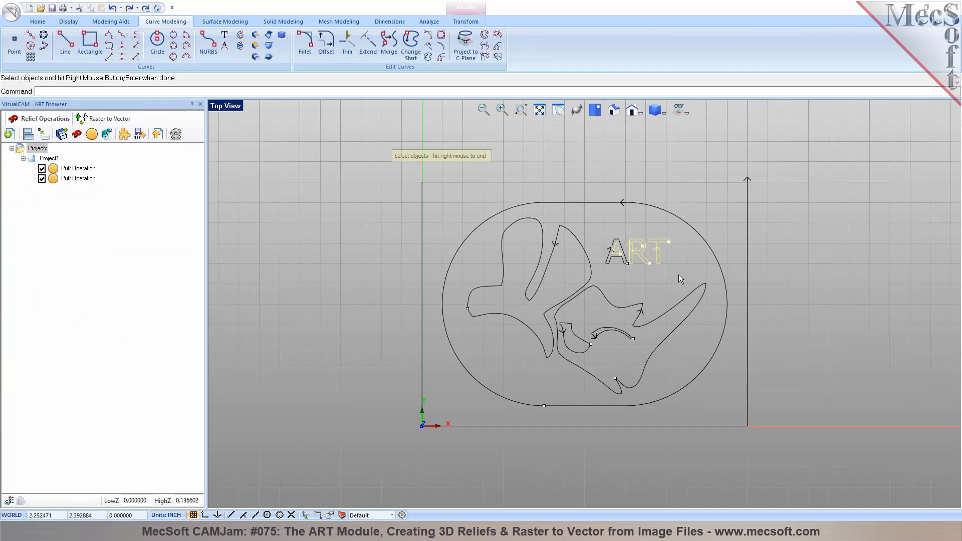
right_click(624, 260)
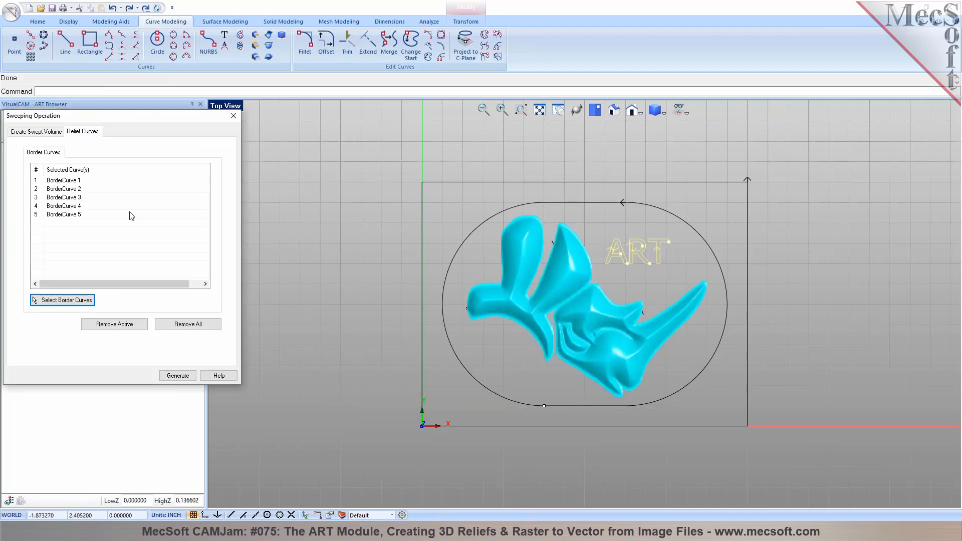
left_click(40, 132)
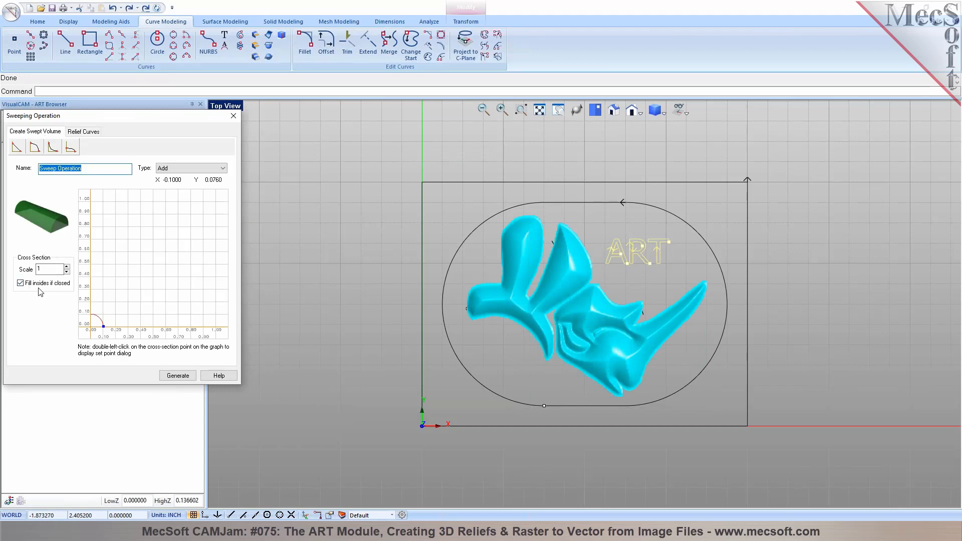
left_click(178, 376)
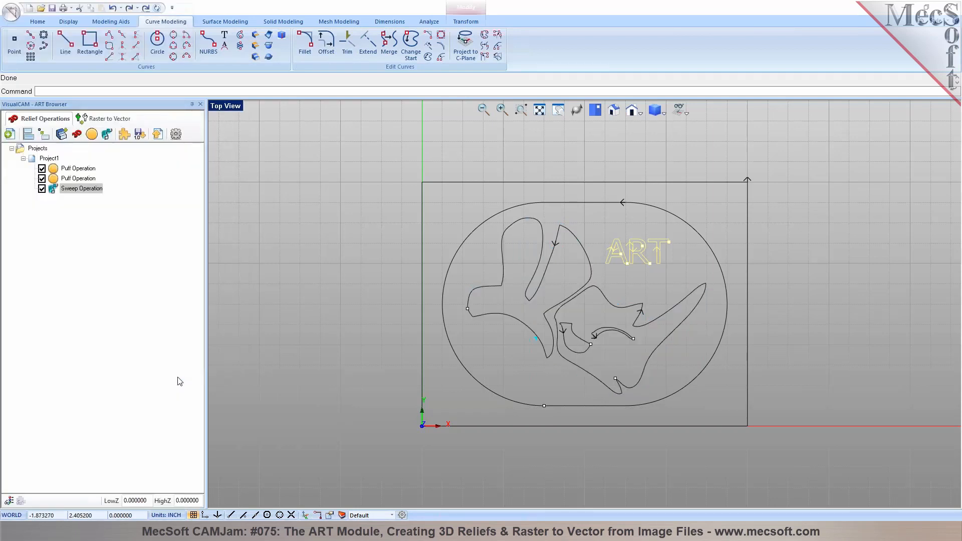
left_click(320, 299)
left_click(49, 159)
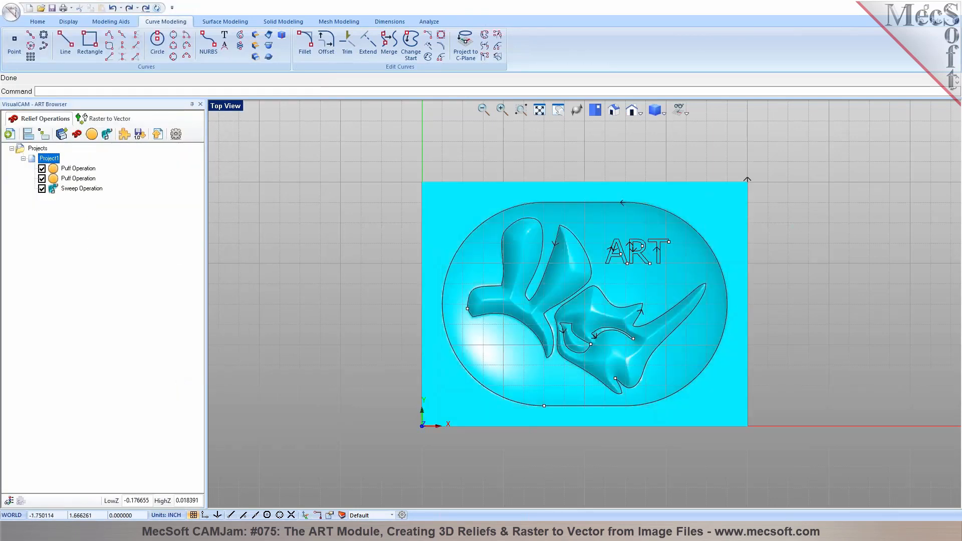
Edit the Sweep Operation's cross-section scale to 0.1 and regenerate the raised ART lettering
left_click(57, 190)
right_click(57, 190)
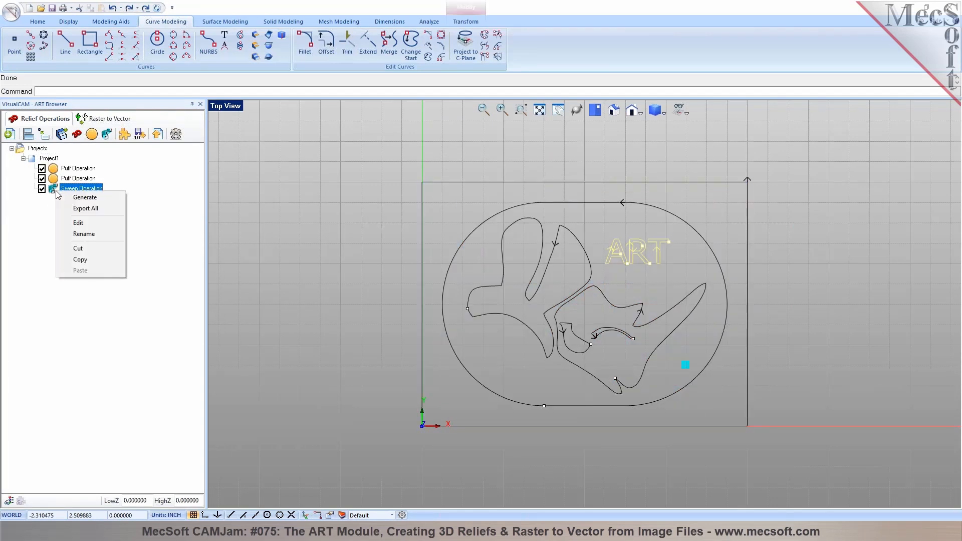
left_click(68, 221)
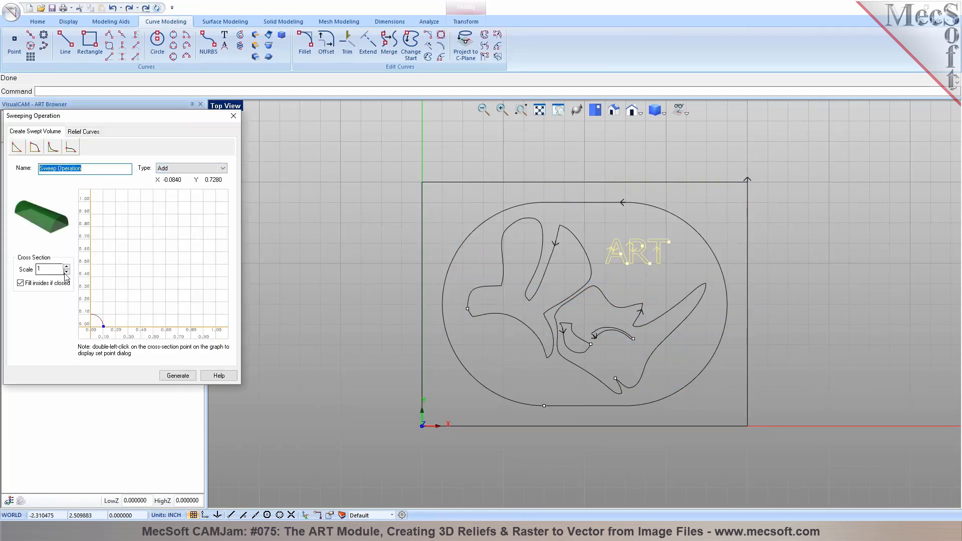
left_click_drag(103, 327, 110, 327)
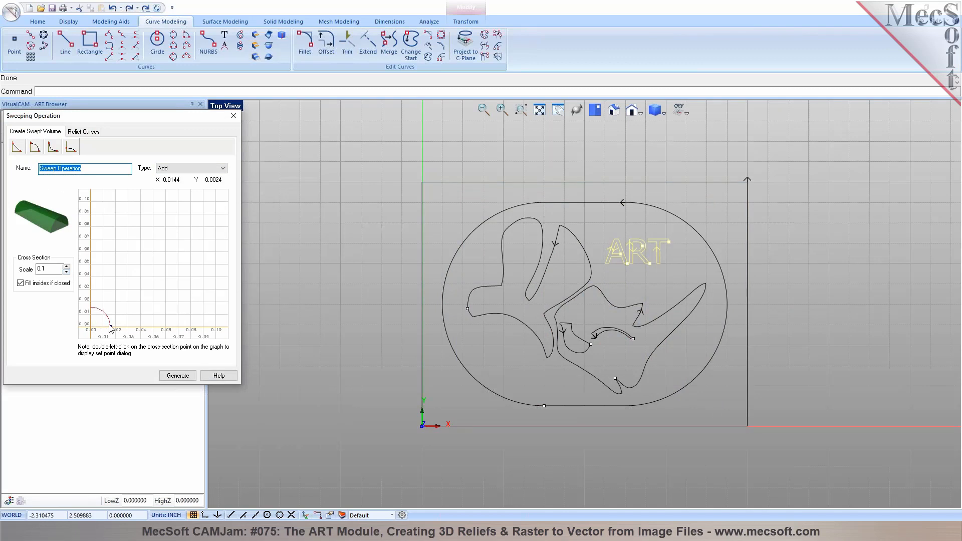
left_click(83, 131)
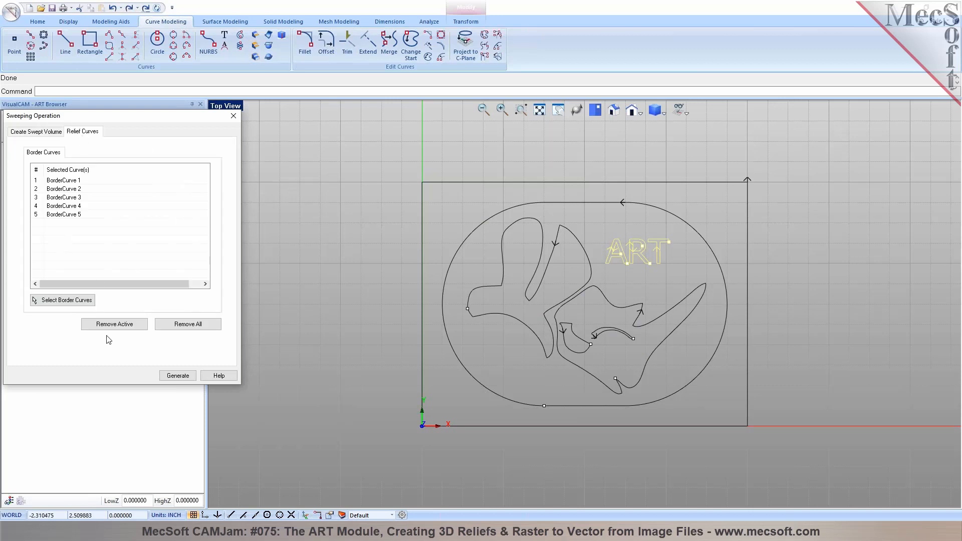
left_click(174, 376)
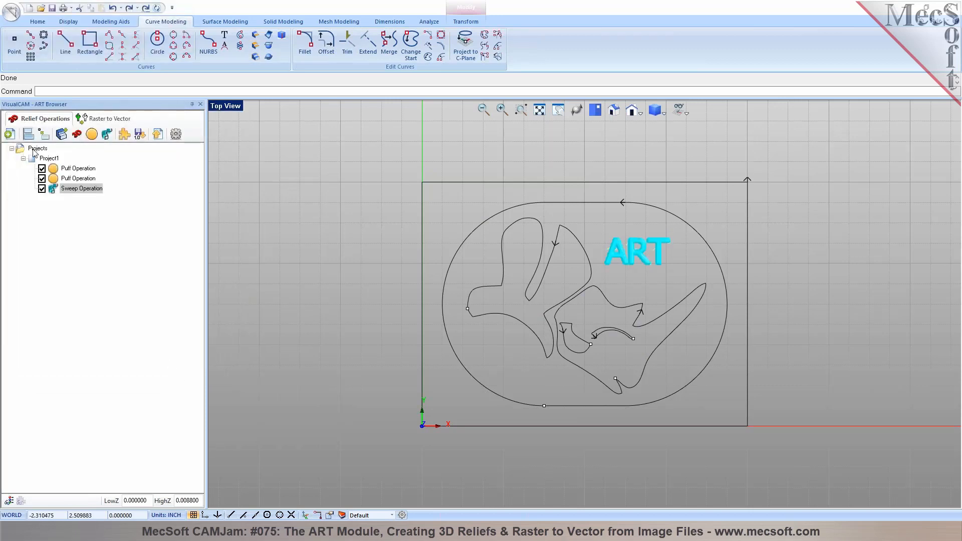
left_click(40, 159)
middle_click_drag(701, 361, 662, 301)
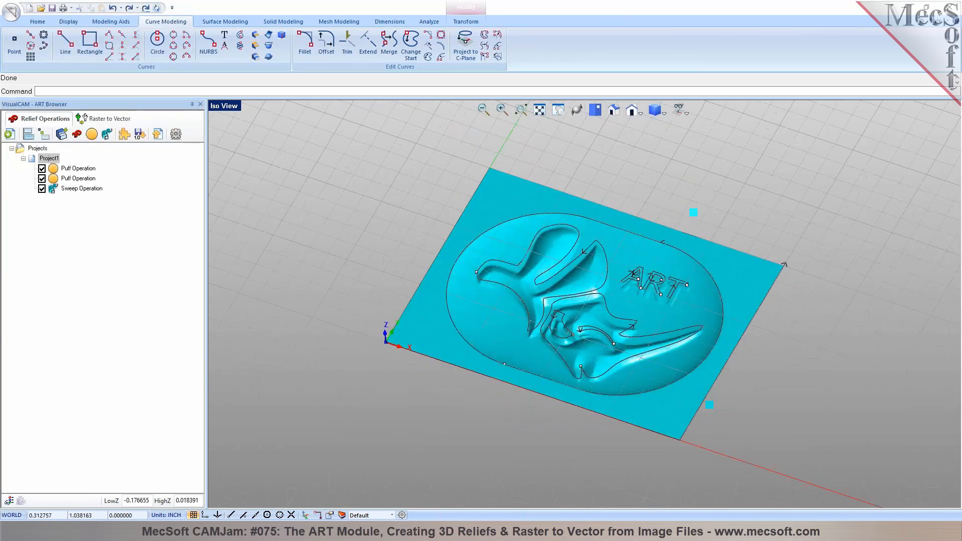
key("Escape")
scroll(658, 296, "up", 8)
mouse_move(596, 331)
middle_mouse_down()
mouse_move(576, 311)
mouse_move(607, 291)
mouse_move(593, 322)
mouse_move(602, 340)
middle_mouse_up()
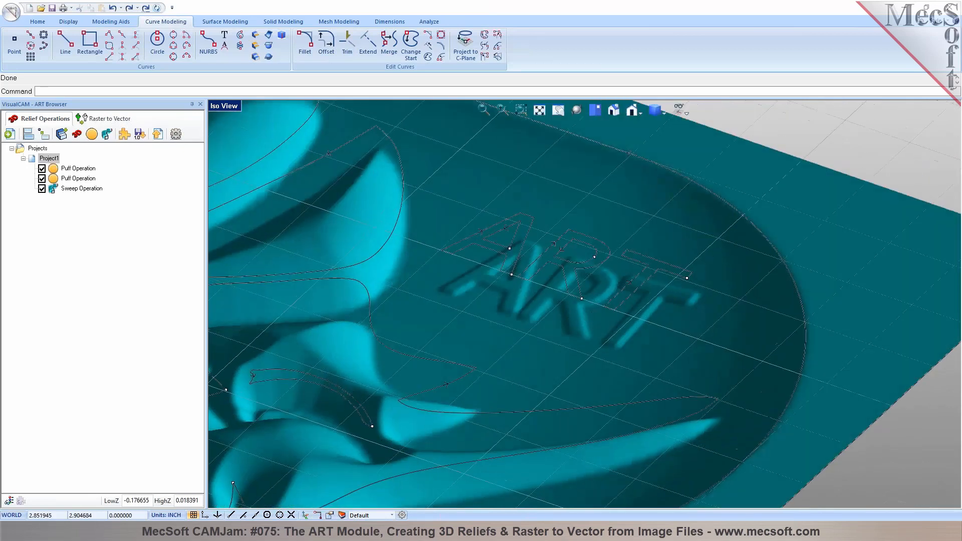
scroll(633, 309, "up", 3)
scroll(633, 309, "up", 1)
scroll(713, 314, "down", 10)
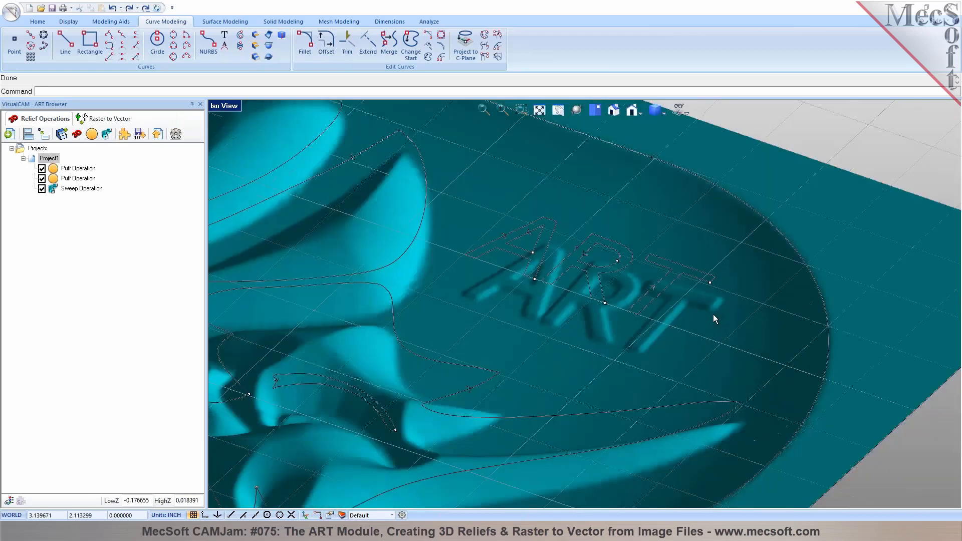
middle_click_drag(580, 306, 557, 295)
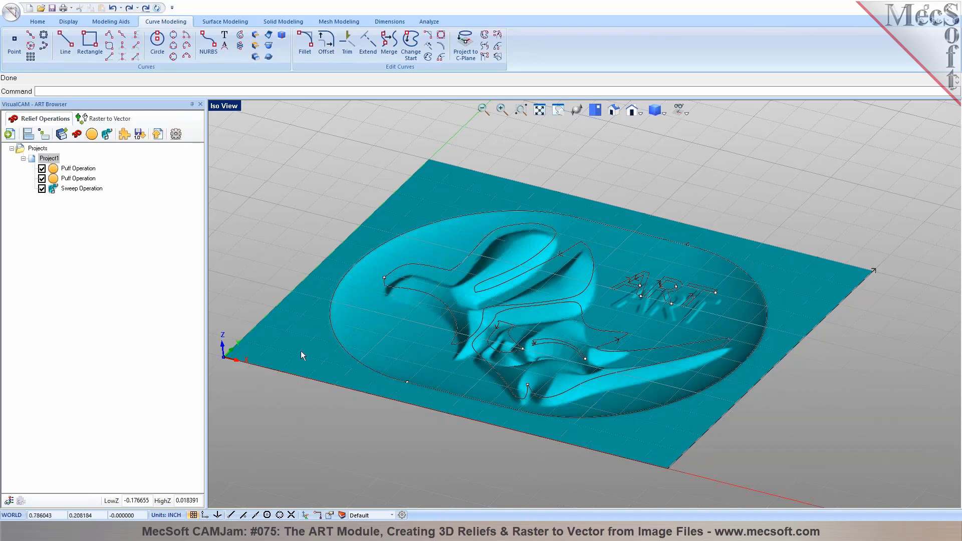
In ART Options, choose Output Relief and Base as single Mesh and confirm
left_click(175, 134)
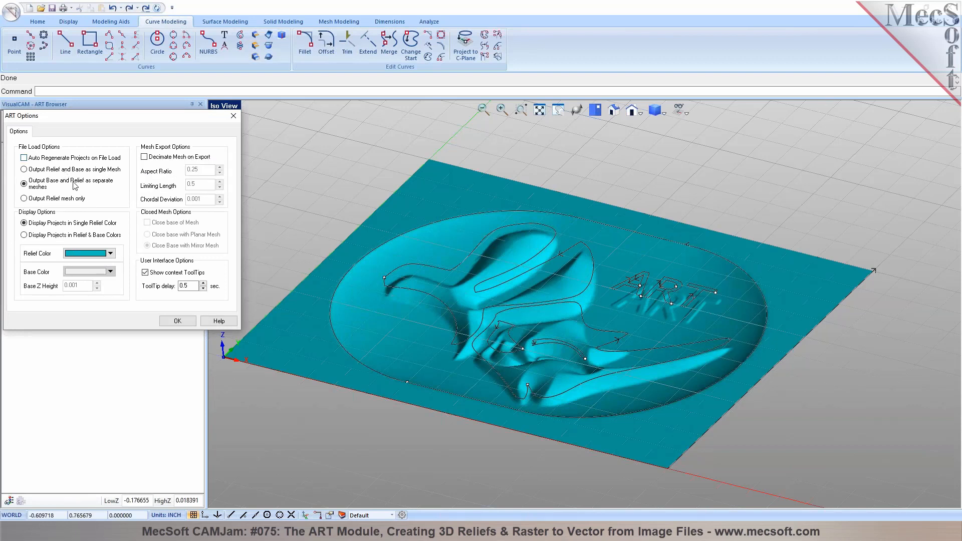
mouse_move(62, 189)
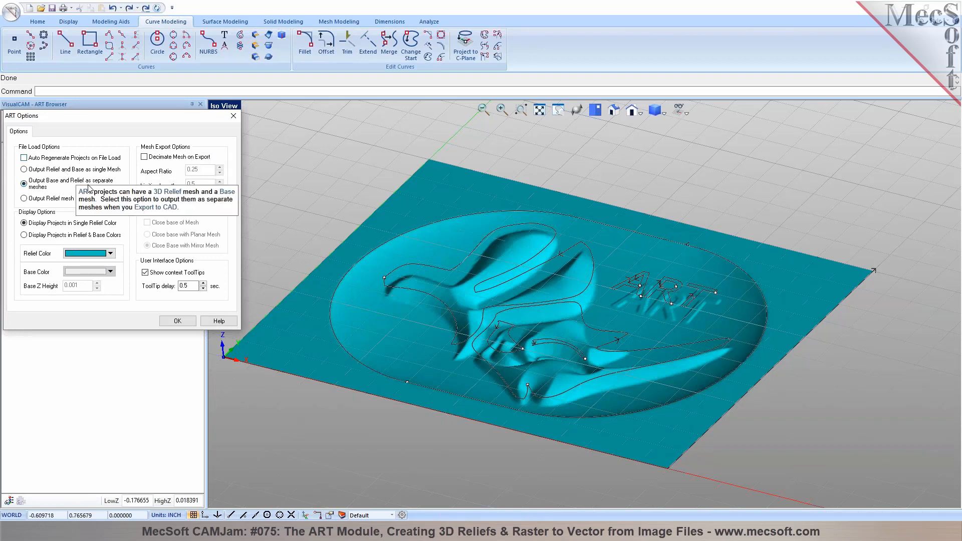
left_click(98, 170)
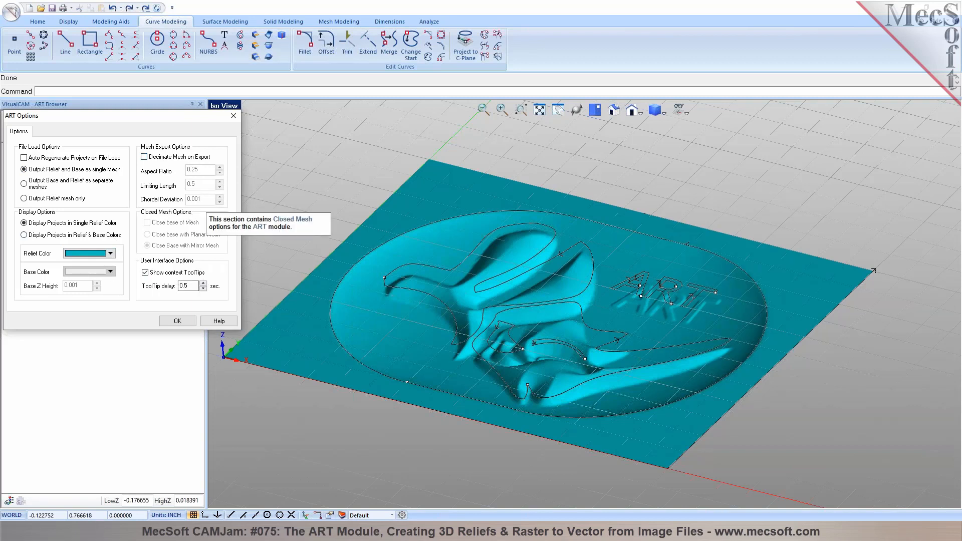
left_click(177, 321)
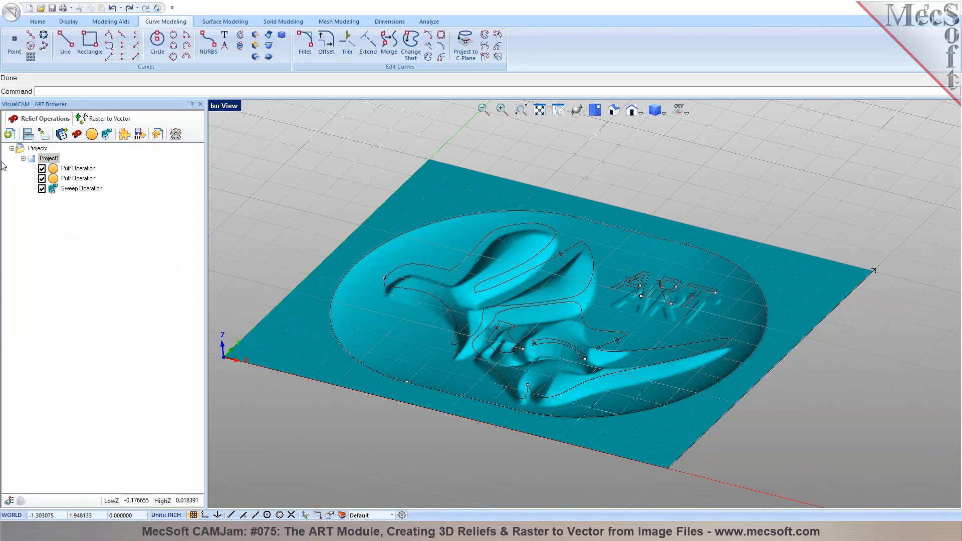
left_click(33, 149)
Switch VisualCAM to the MILL machining module
middle_click_drag(471, 306, 495, 306)
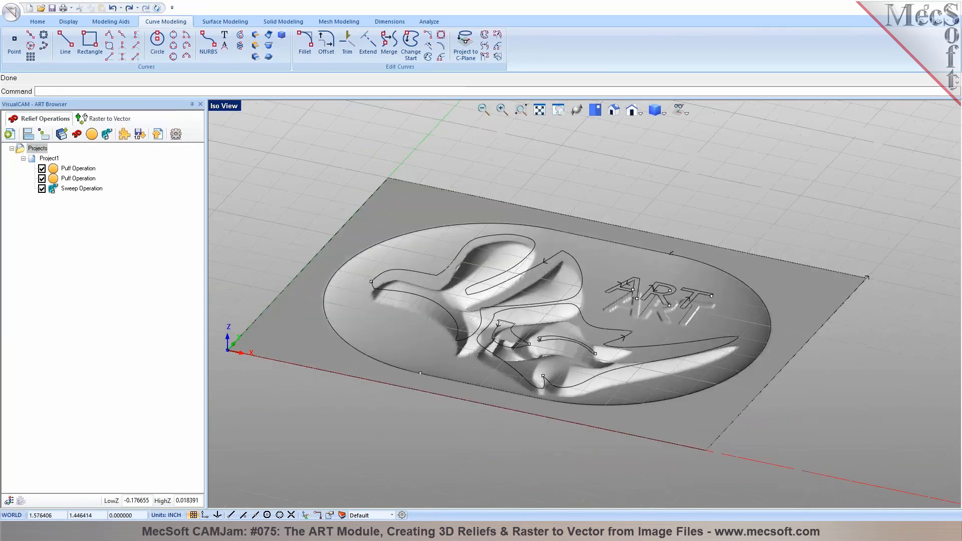
left_click(38, 21)
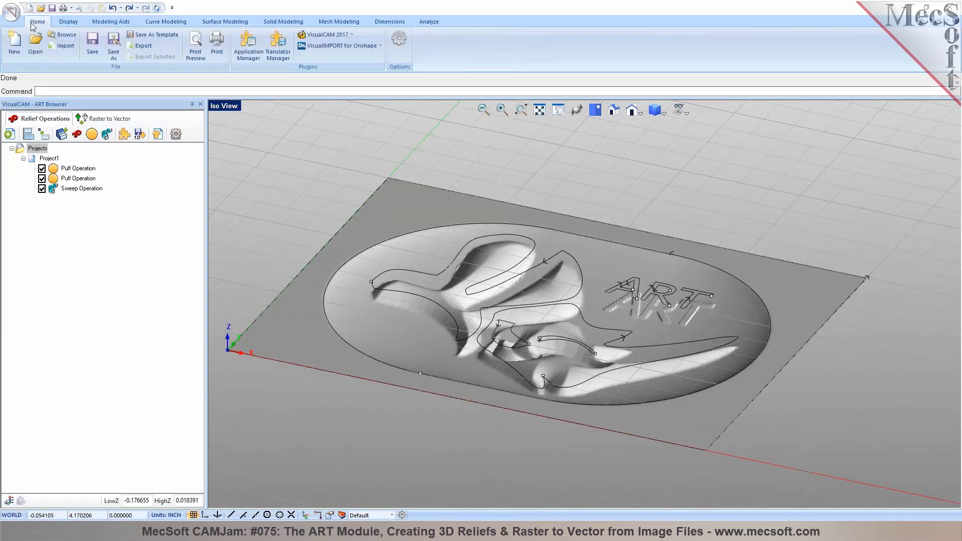
left_click(352, 35)
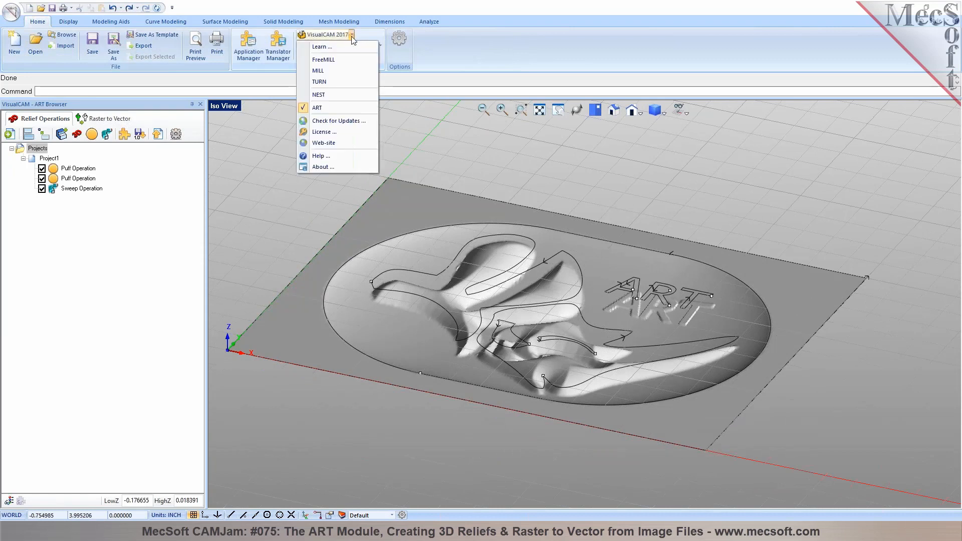
left_click(338, 75)
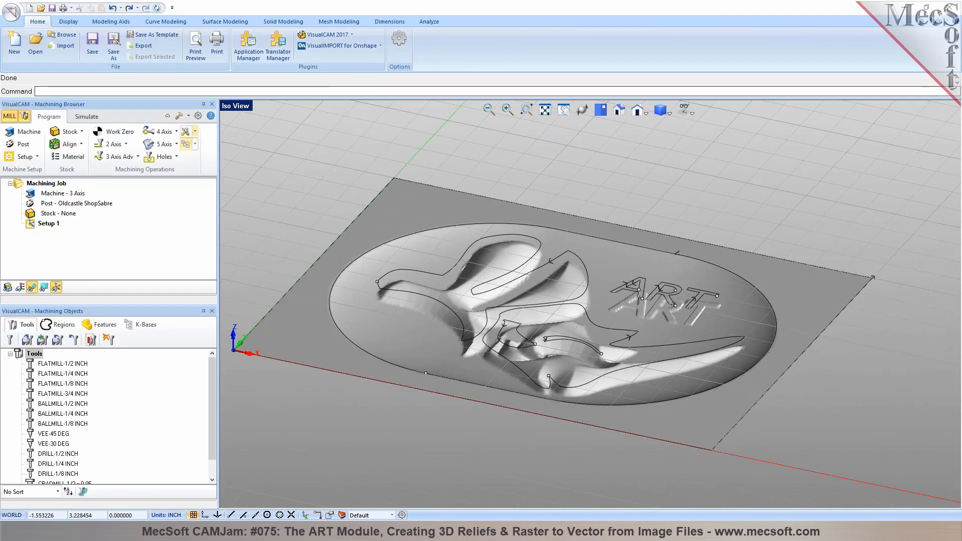
Set the machining job's post-processor to APT CLS
left_click(23, 145)
left_click(151, 157)
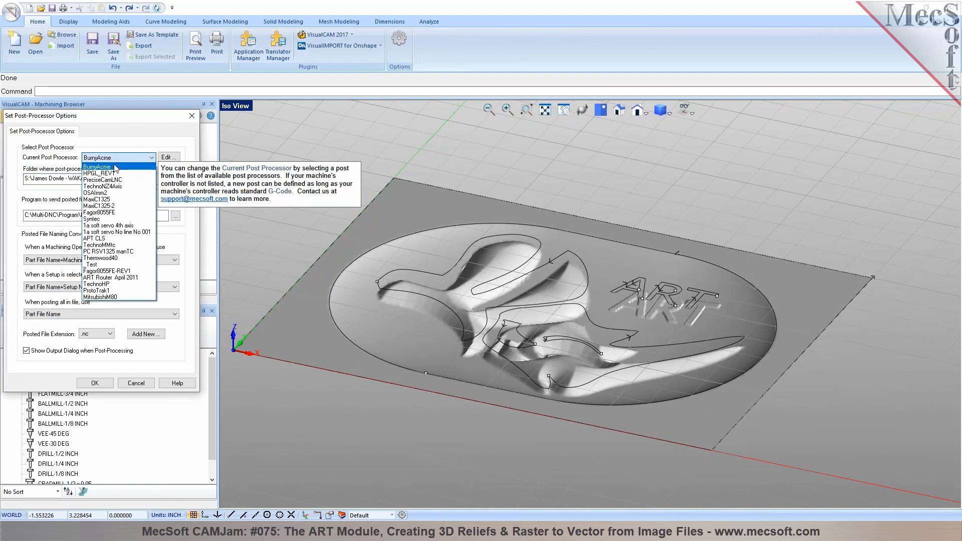
left_click(115, 238)
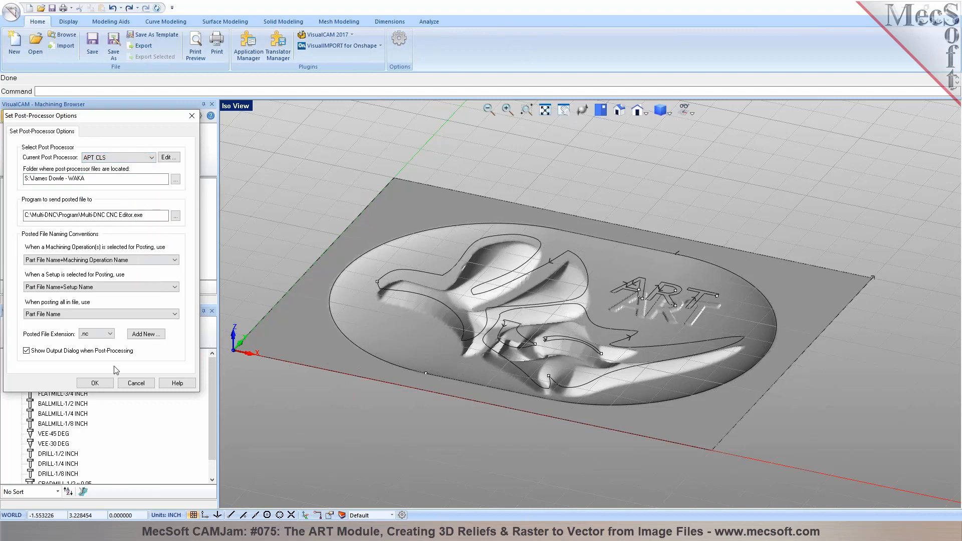
left_click(98, 386)
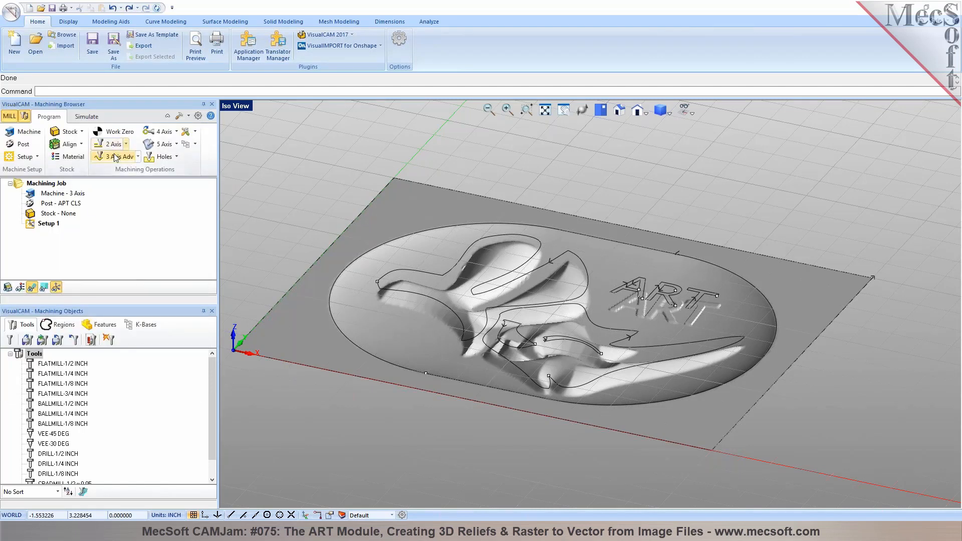
Add a 4 × 3 × 0.195046 box stock copied from the model's bounding box
left_click(71, 132)
left_click(84, 146)
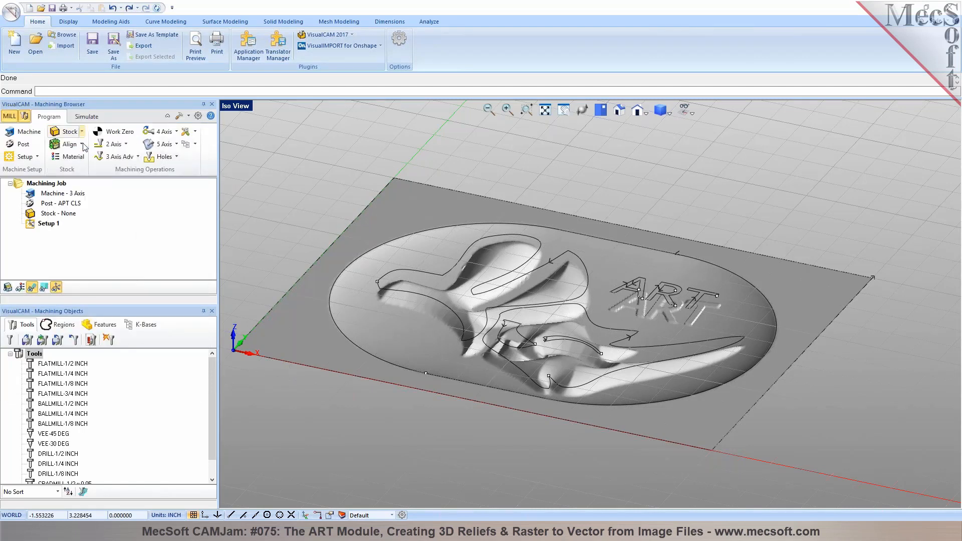
left_click(130, 317)
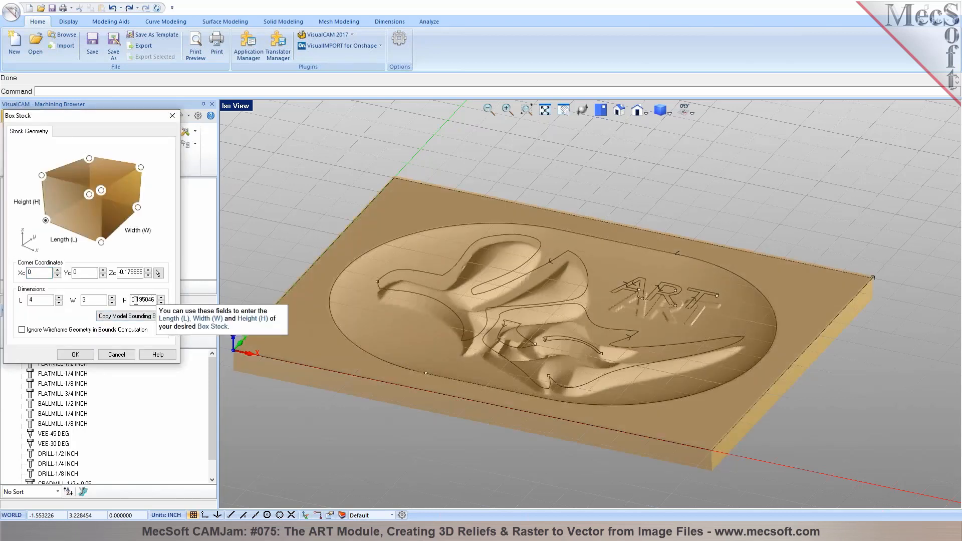
mouse_move(506, 341)
middle_mouse_down()
mouse_move(528, 298)
mouse_move(504, 329)
mouse_move(511, 326)
middle_mouse_up()
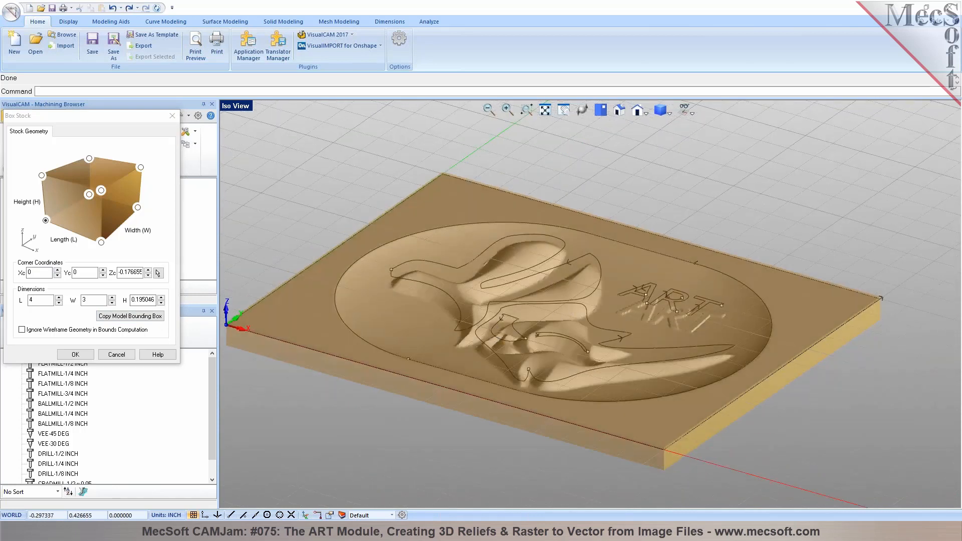
left_click(90, 353)
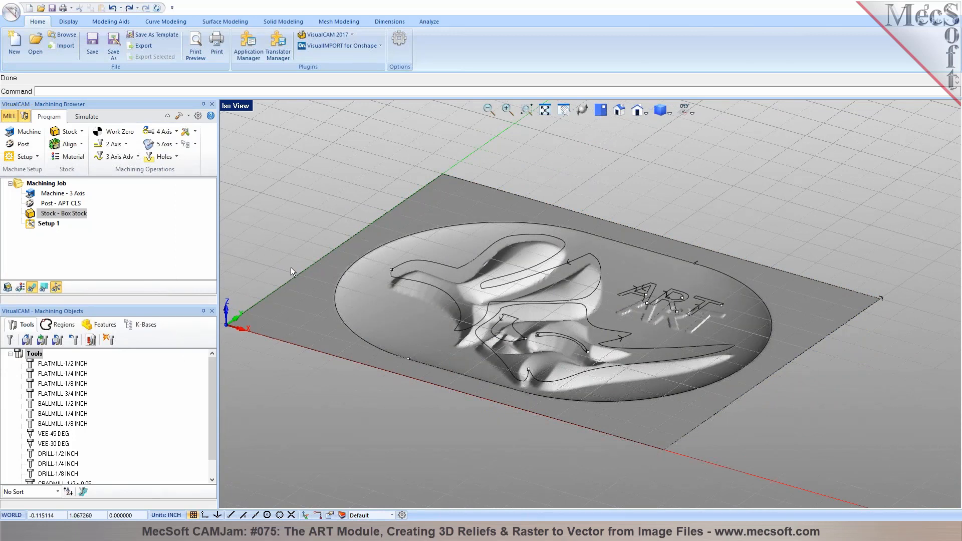
Create a Parallel Finishing operation with the ellipse as its cutting boundary
left_click(138, 157)
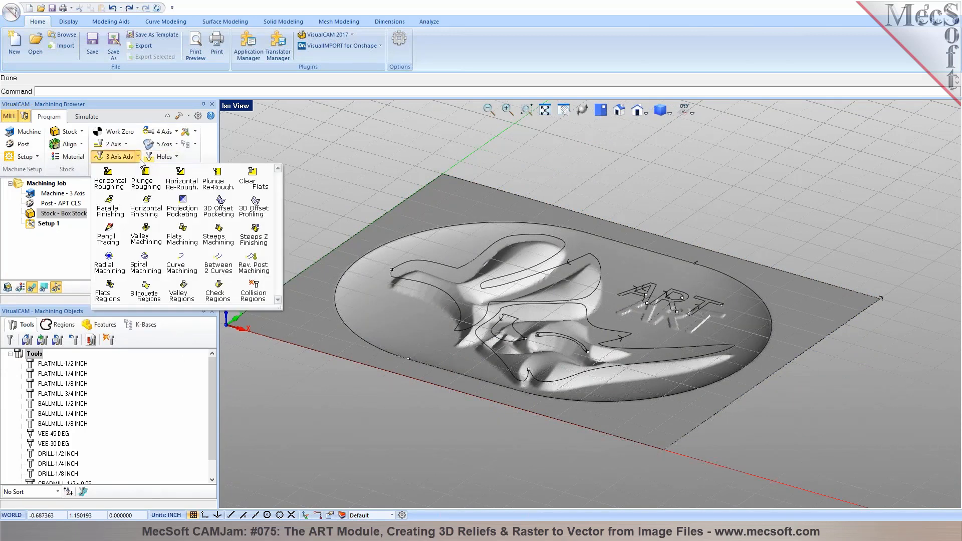
left_click(109, 210)
left_click(85, 277)
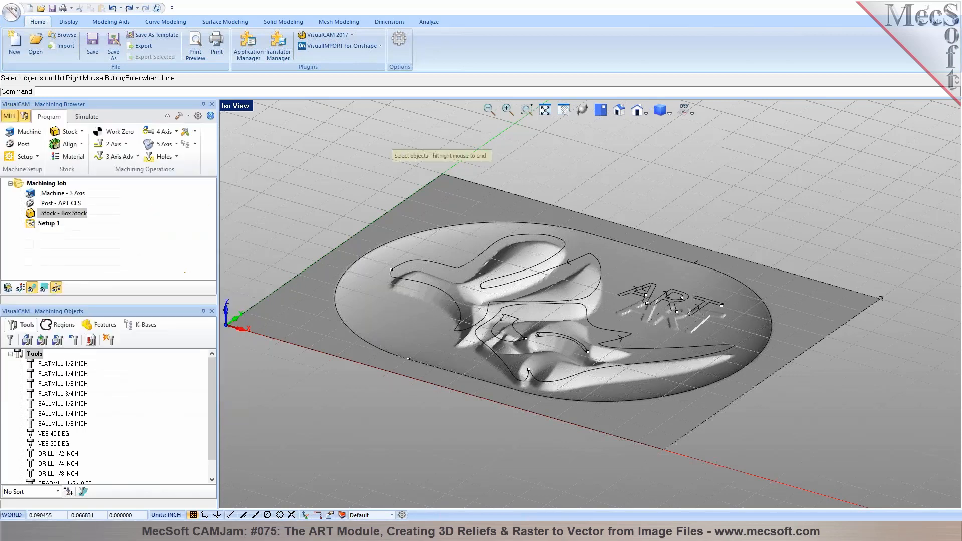
left_click(339, 281)
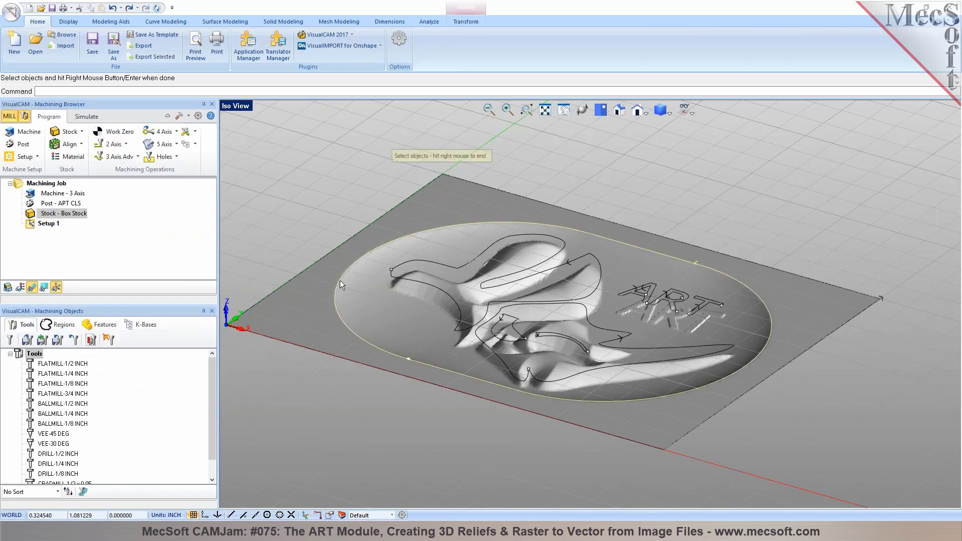
right_click(340, 280)
Pick the BALLMILL-1/8 INCH tool and enter stepover 10% and angle 45°
left_click(90, 142)
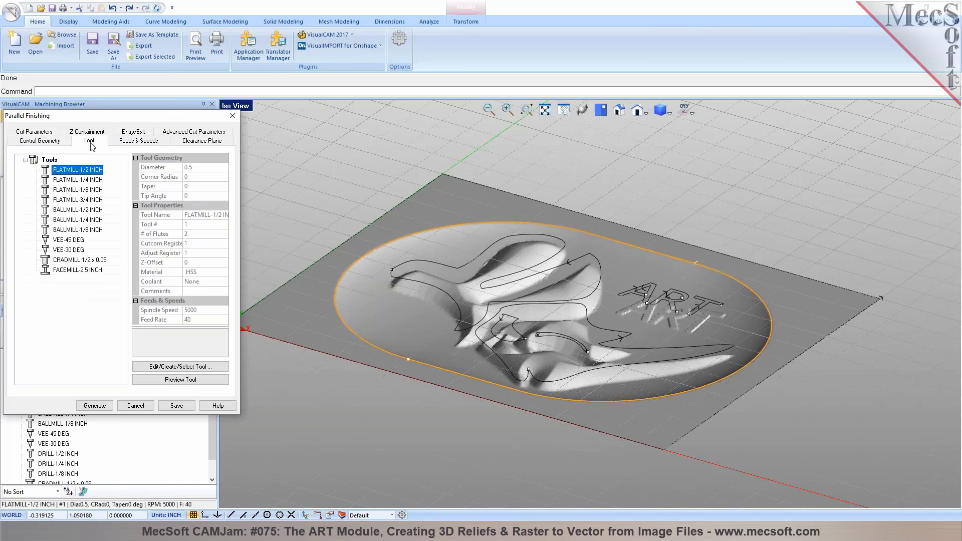
left_click(80, 190)
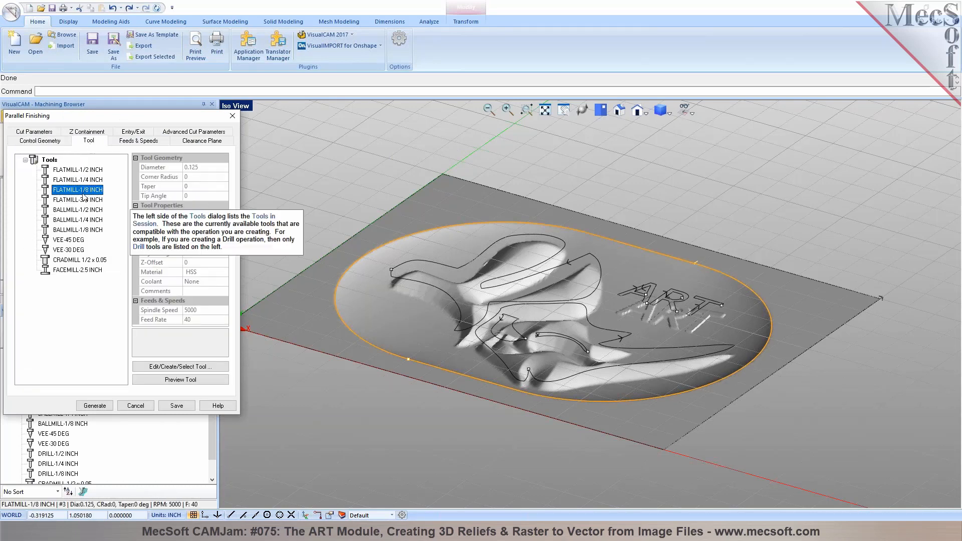
left_click(80, 230)
left_click(50, 133)
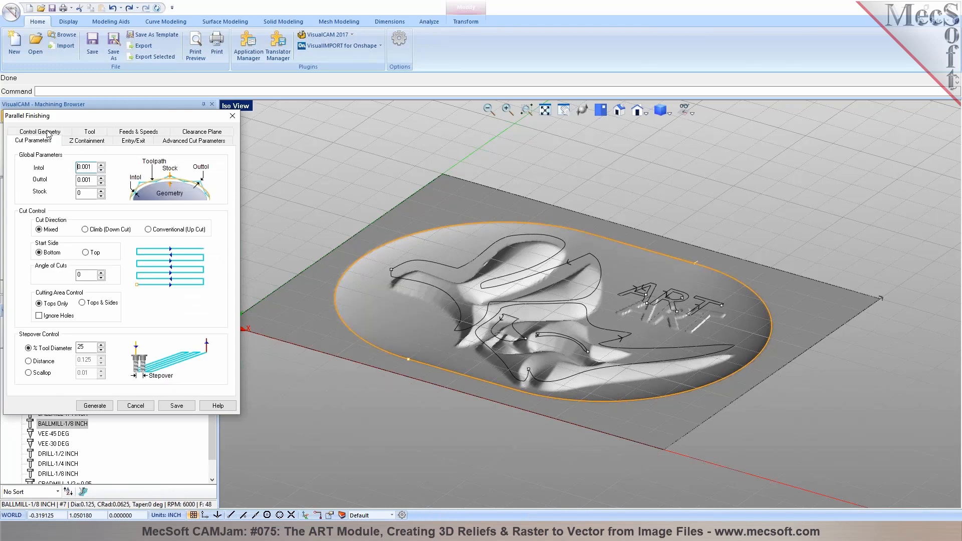
type("10")
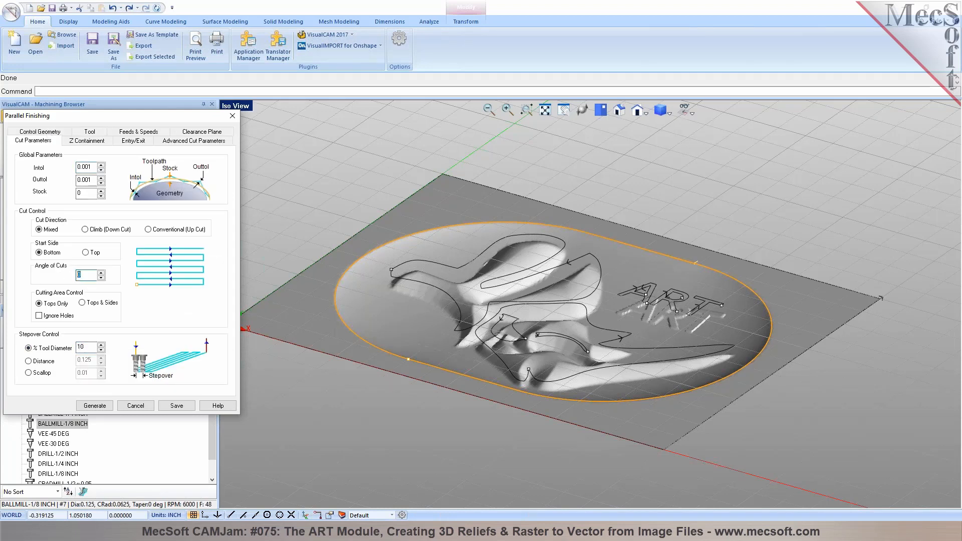
type("45")
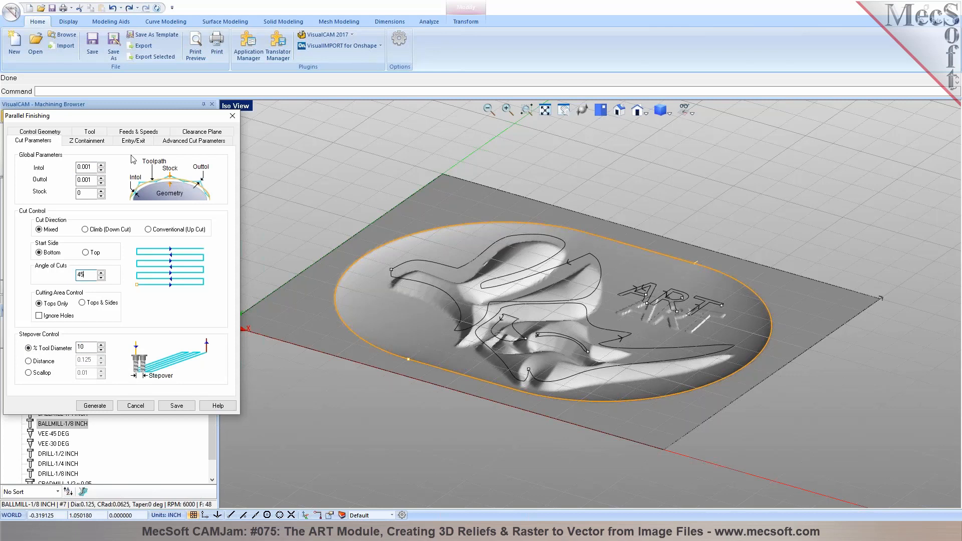
Generate the parallel finishing toolpath, inspect it, and start the cutting simulation
left_click(97, 406)
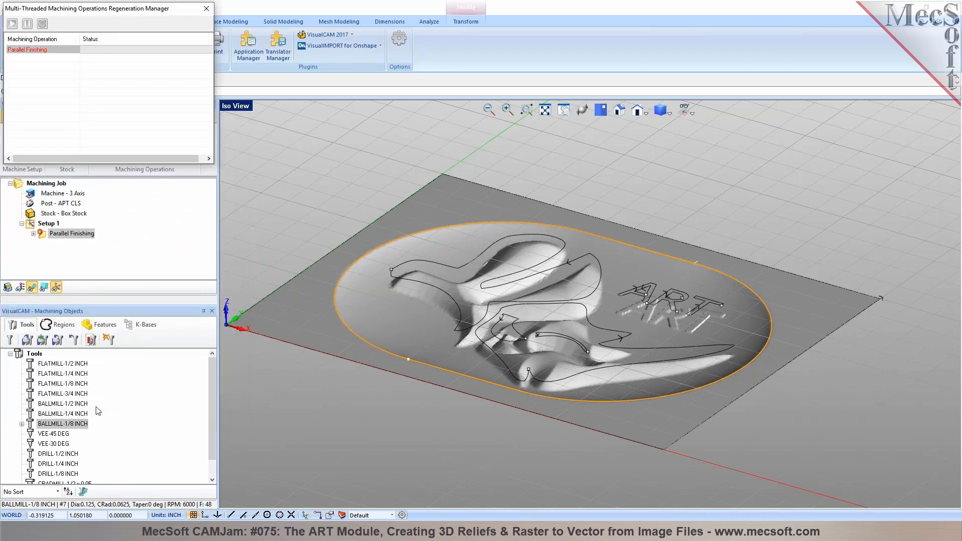
mouse_move(504, 351)
middle_mouse_down()
mouse_move(514, 362)
mouse_move(512, 328)
mouse_move(493, 336)
middle_mouse_up()
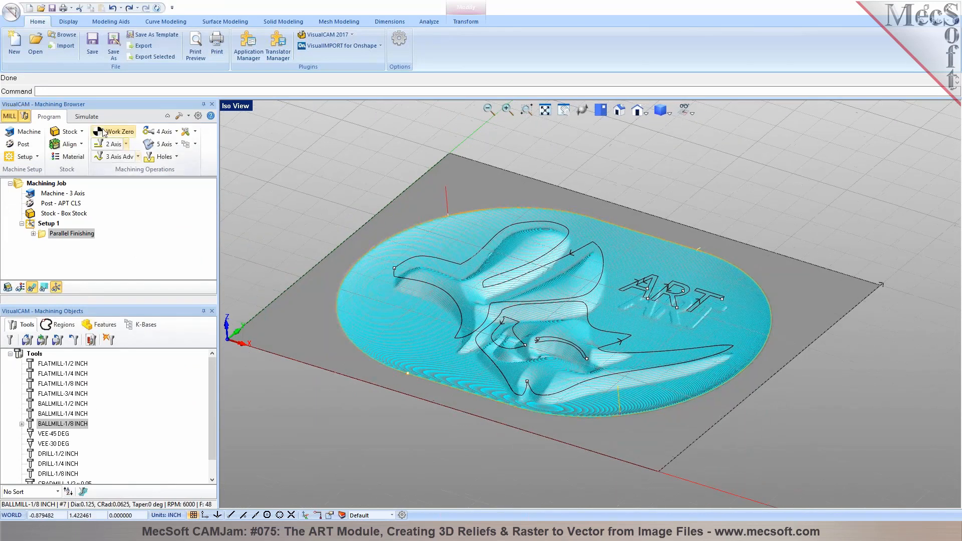
left_click(86, 117)
left_click(86, 143)
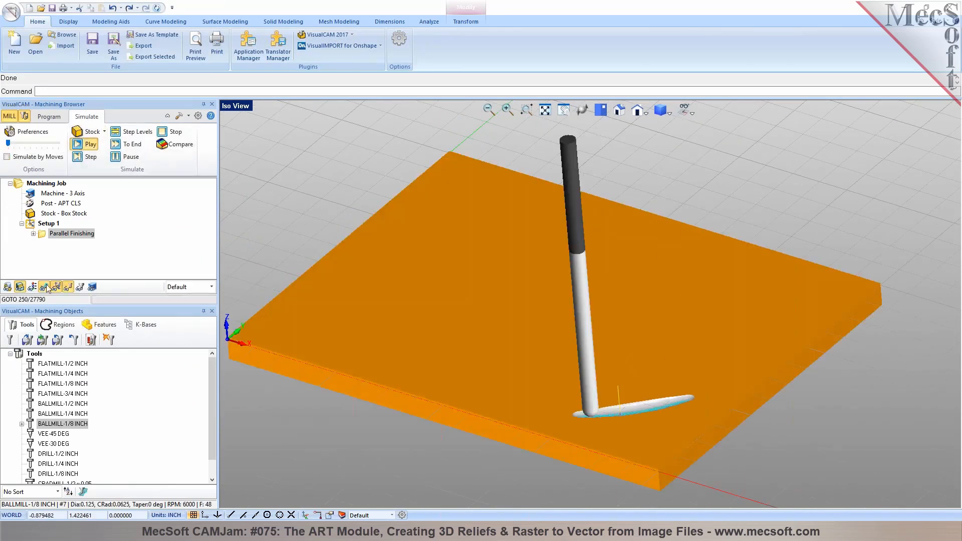
Speed up the simulation, inspect the carved fish relief, and return to the machining program
left_click_drag(8, 144, 43, 152)
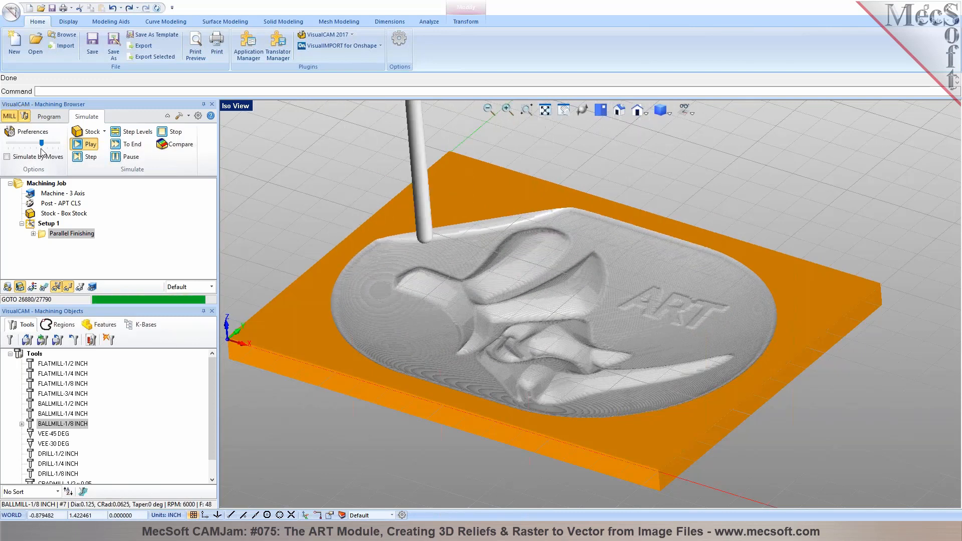
middle_click_drag(481, 242, 553, 287)
scroll(551, 278, "down", 2)
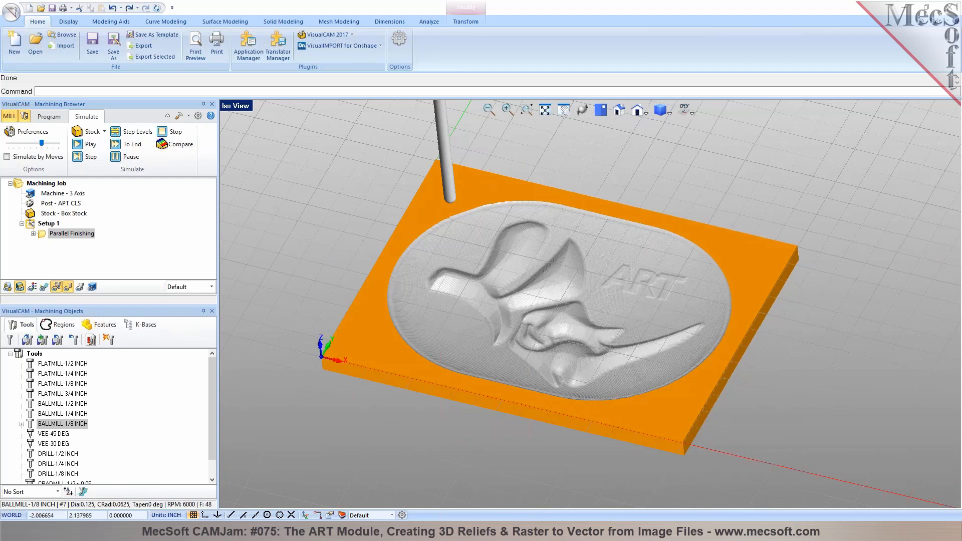
left_click(59, 121)
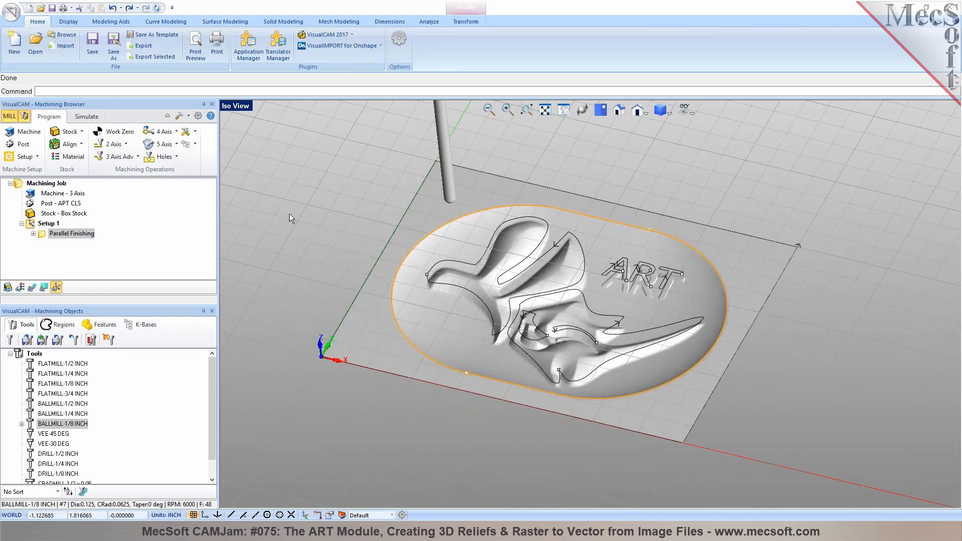
Start a new document after the save prompt, activate the ART module, and switch to Top view
left_click(21, 54)
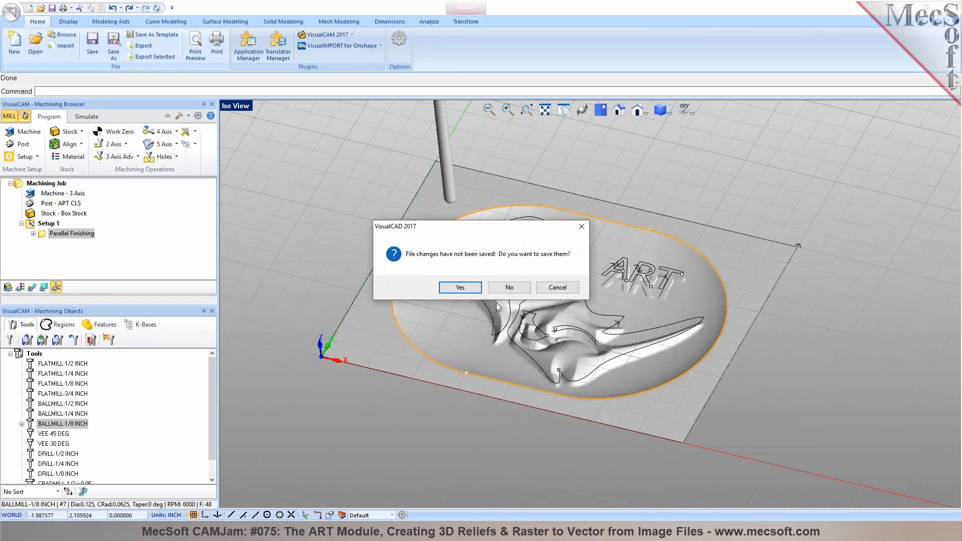
left_click(510, 288)
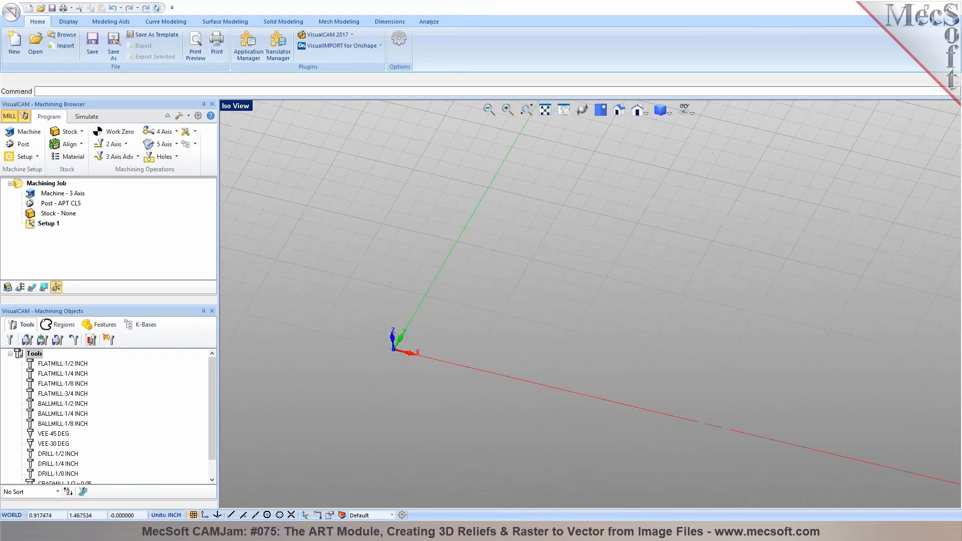
left_click(351, 34)
left_click(330, 107)
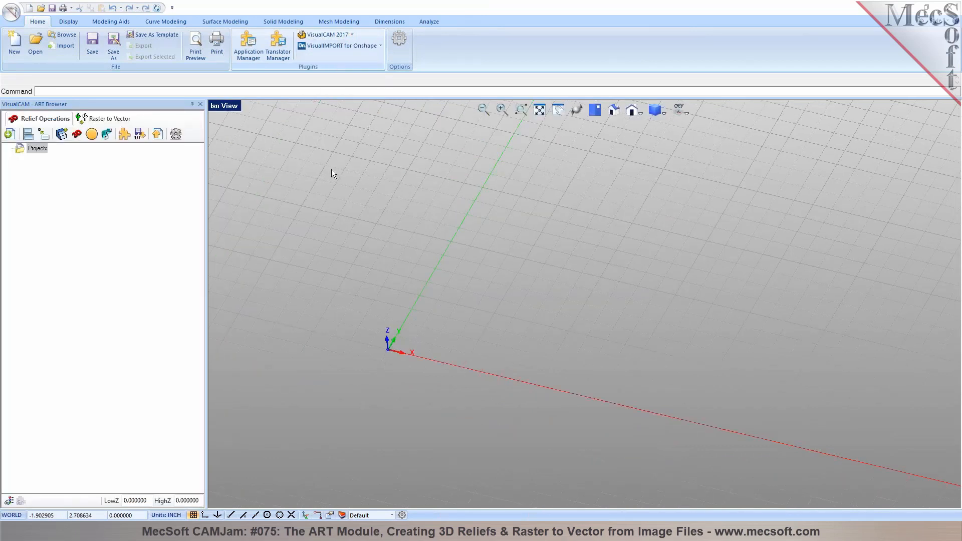
left_click(596, 111)
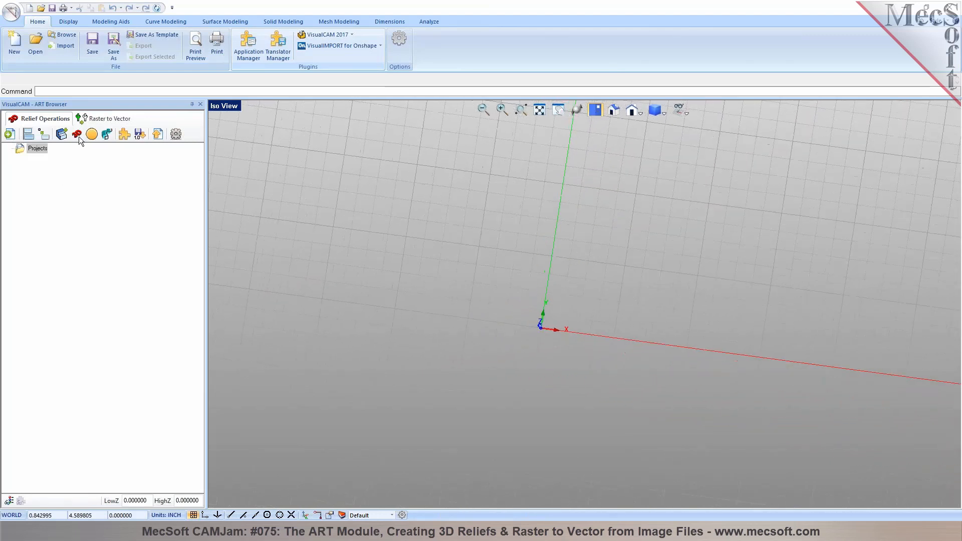
Create relief project Project1 with a 4 by 5 extent picked in the workspace
left_click(9, 135)
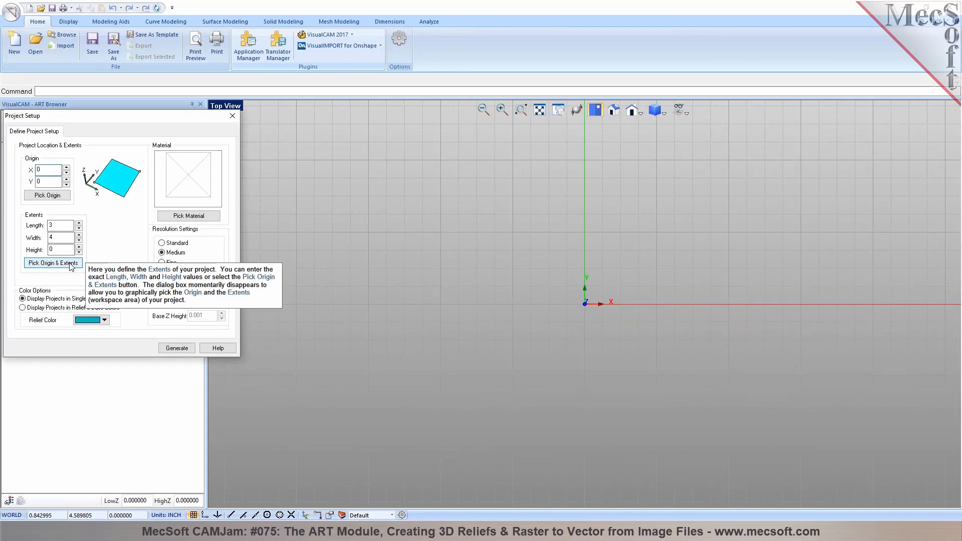
left_click(53, 263)
scroll(660, 286, "down", 2)
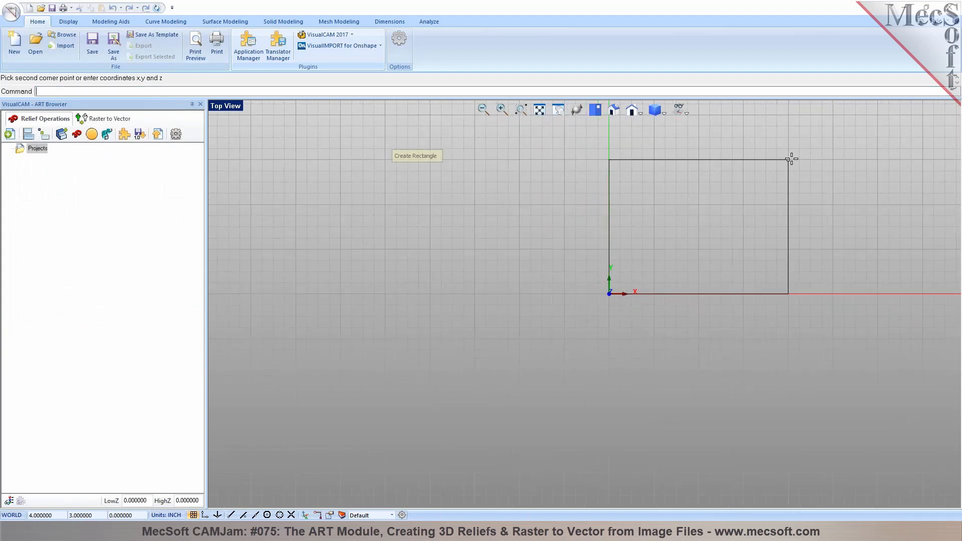
left_click(833, 117)
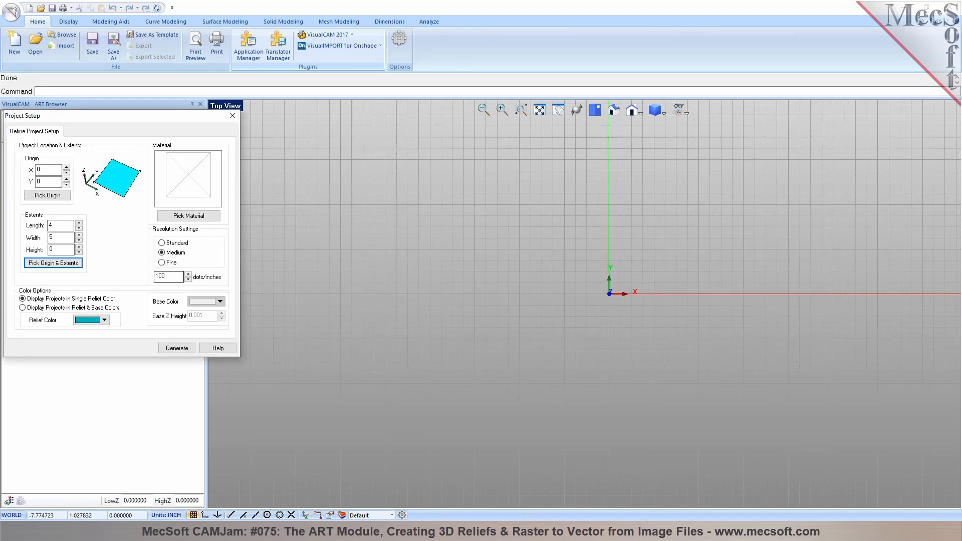
left_click(169, 348)
scroll(380, 374, "down", 6)
scroll(670, 231, "up", 7)
scroll(545, 324, "up", 1)
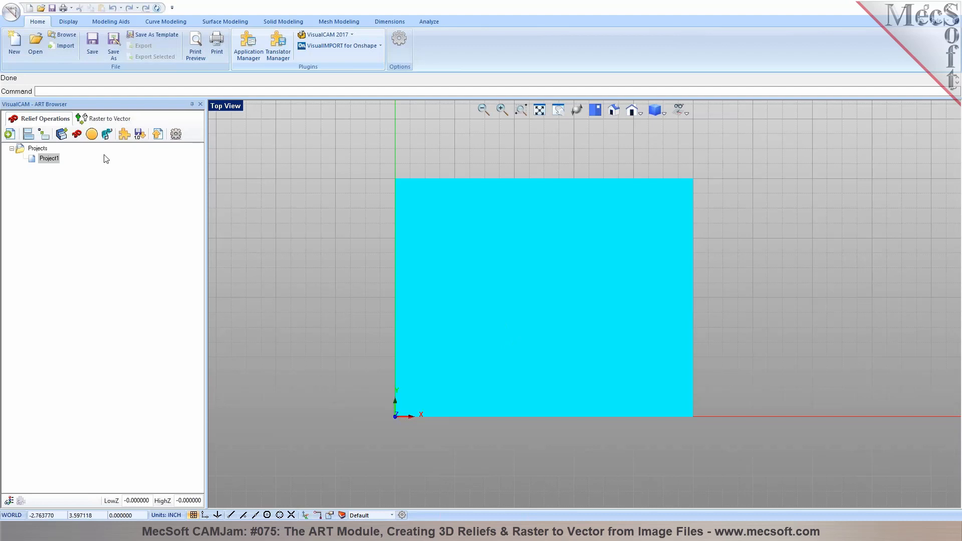
Load Dragon.jpg as the source image of a new 3D relief operation
left_click(77, 134)
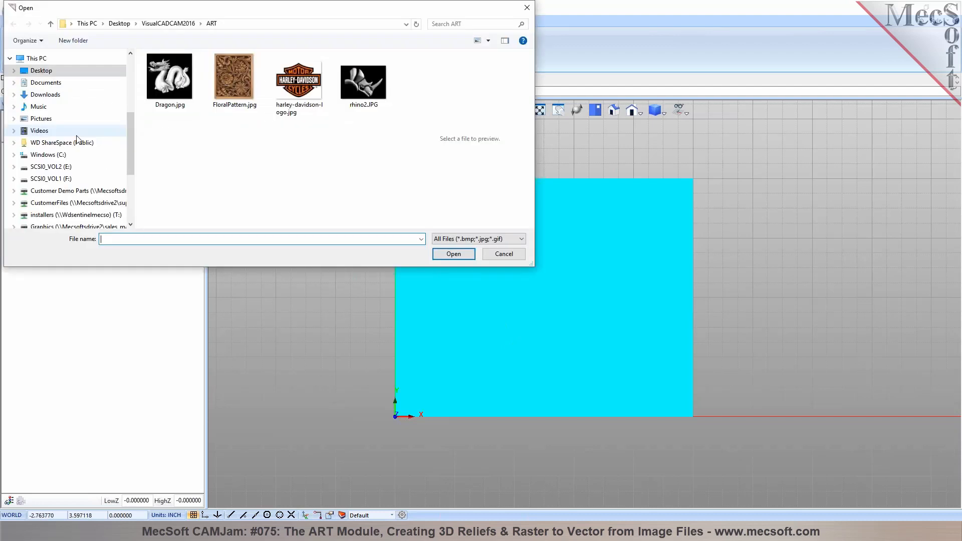
left_click(160, 99)
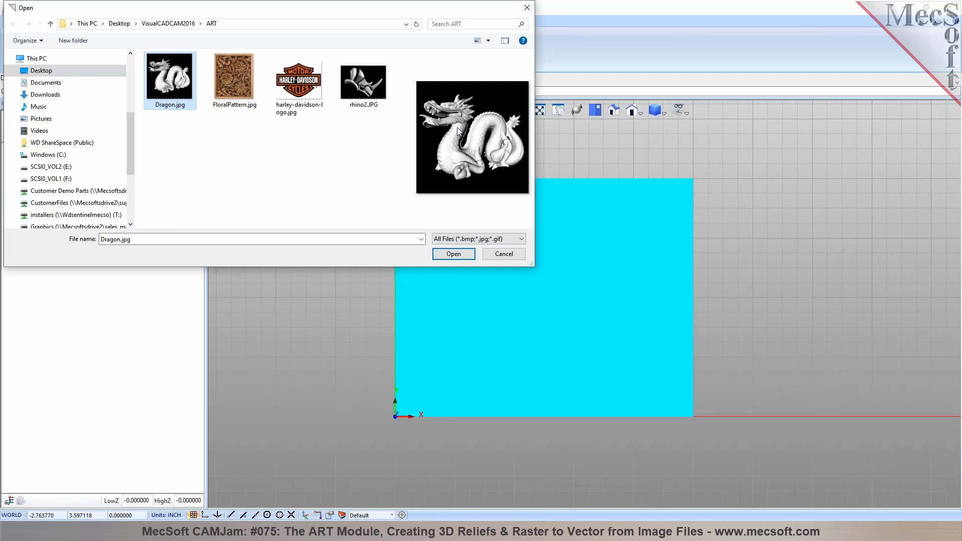
left_click(454, 254)
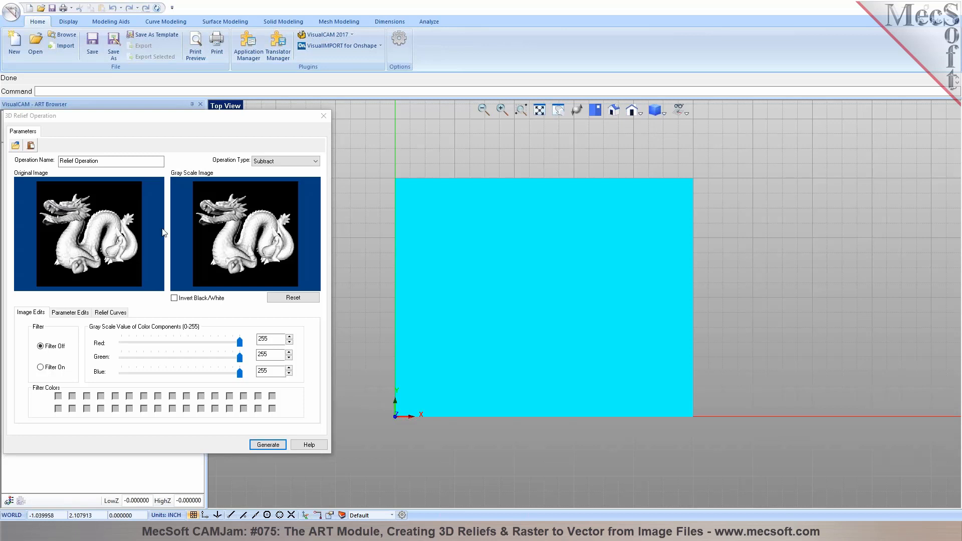
Change the relief operation type to Add, previewing the inverted grayscale image then reverting it
left_click(315, 162)
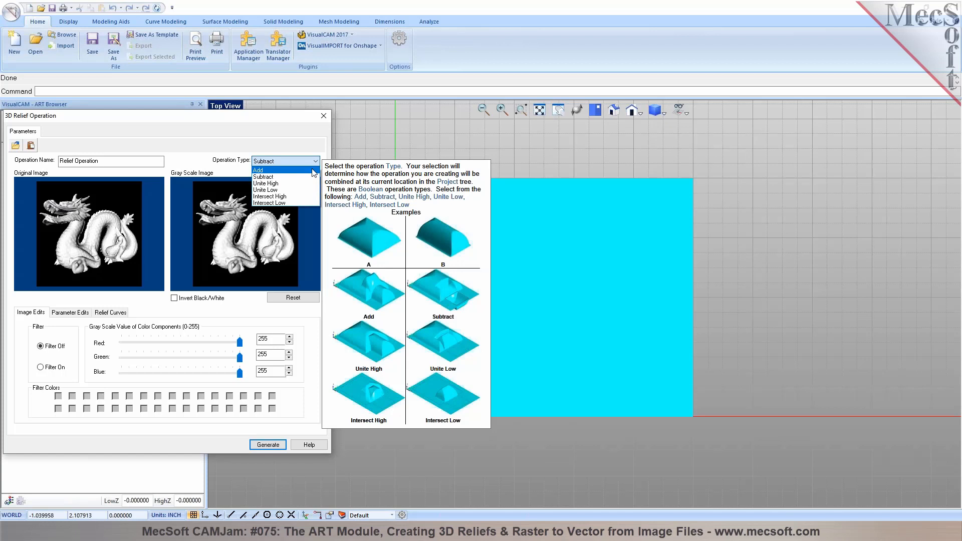
left_click(314, 171)
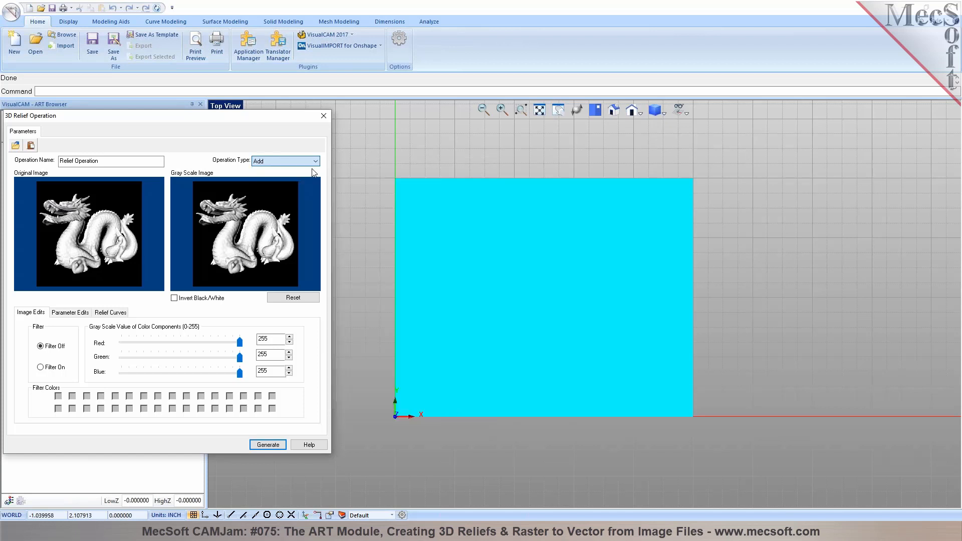
left_click(174, 299)
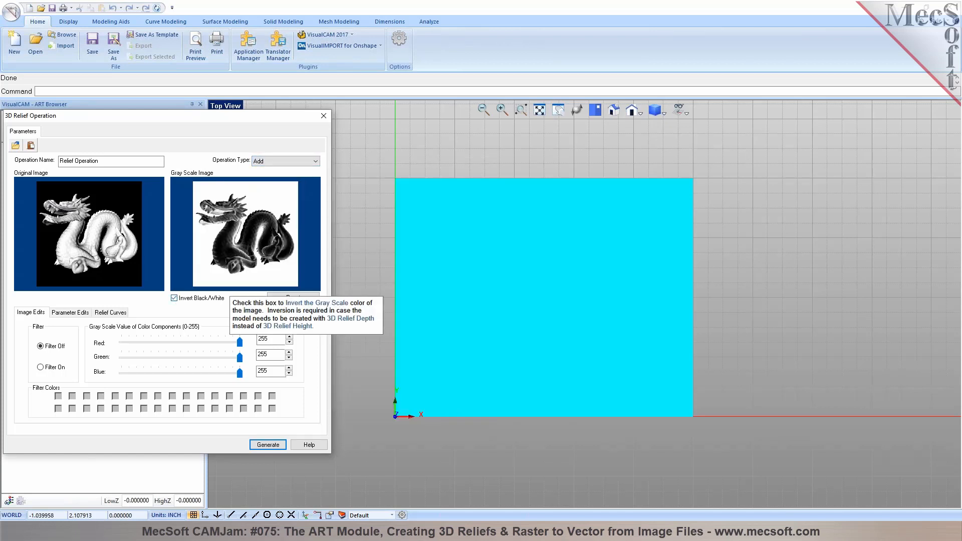
left_click(174, 298)
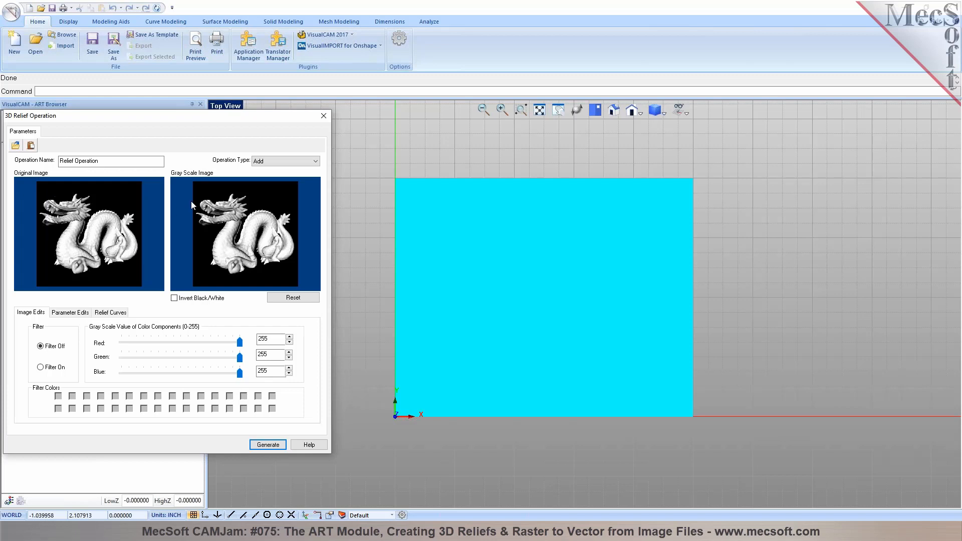
left_click(185, 298)
left_click(186, 298)
Set the relief area to 4.5 by 3.5 by picking its corners in the view
left_click(69, 314)
left_click(41, 400)
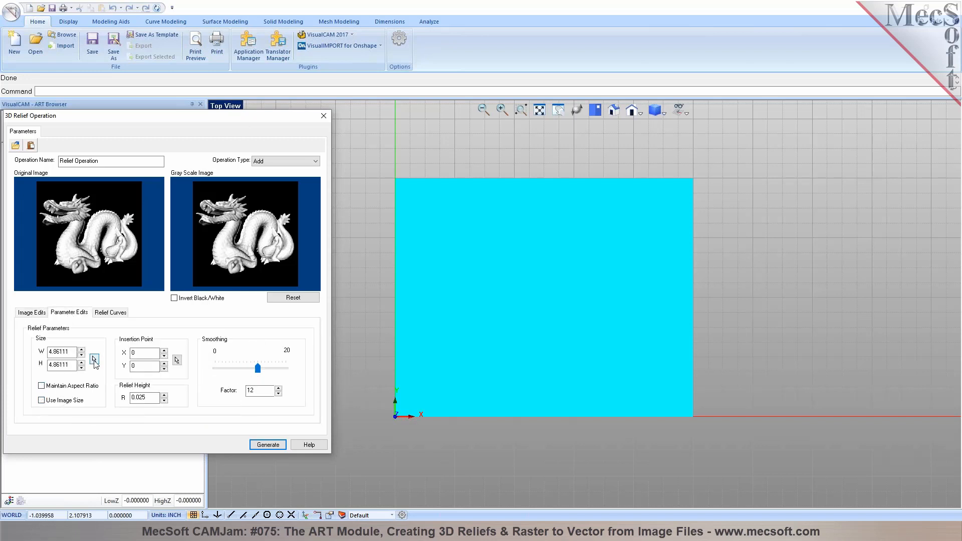
left_click(94, 360)
left_click(410, 401)
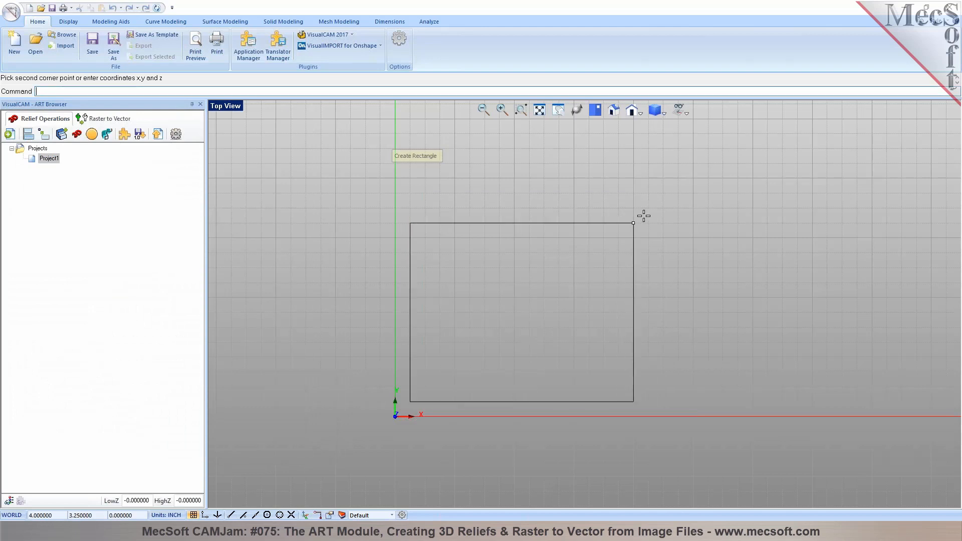
left_click(678, 197)
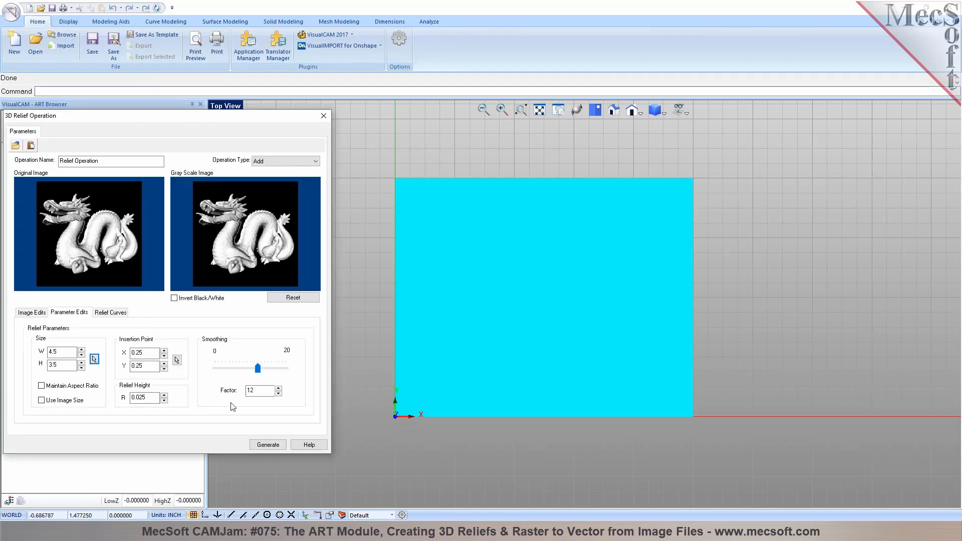
Set the relief height to 0.3 and generate the raised dragon relief
left_click_drag(132, 397, 143, 401)
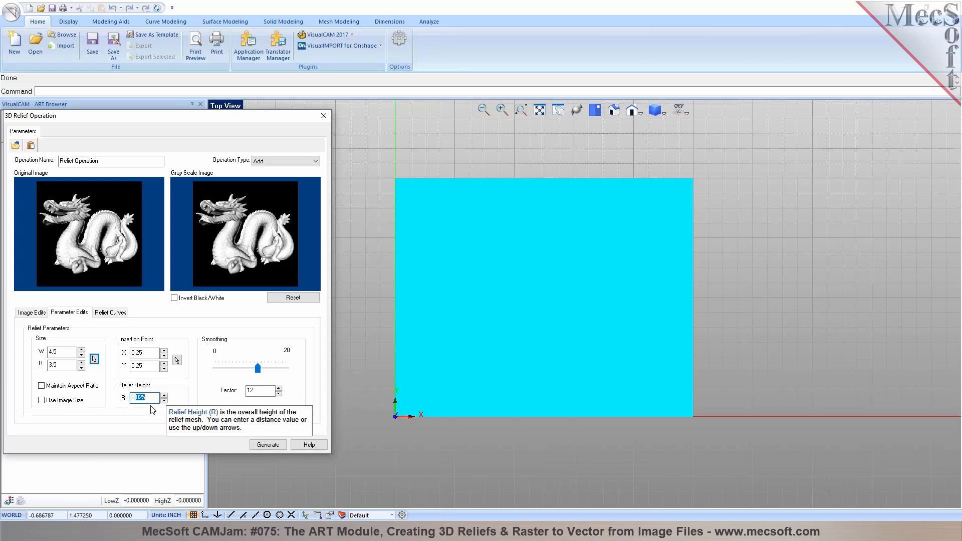
type("3")
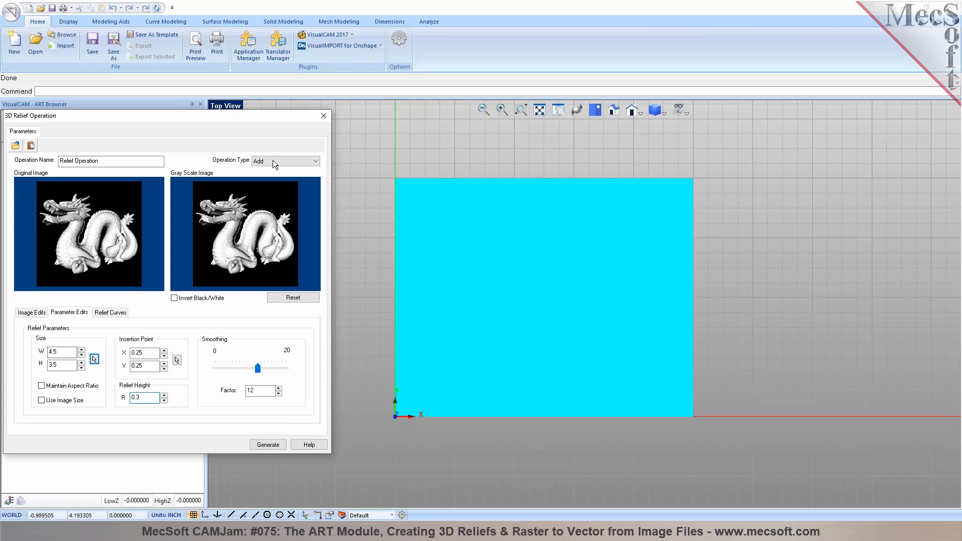
left_click(114, 312)
left_click(114, 313)
left_click(70, 312)
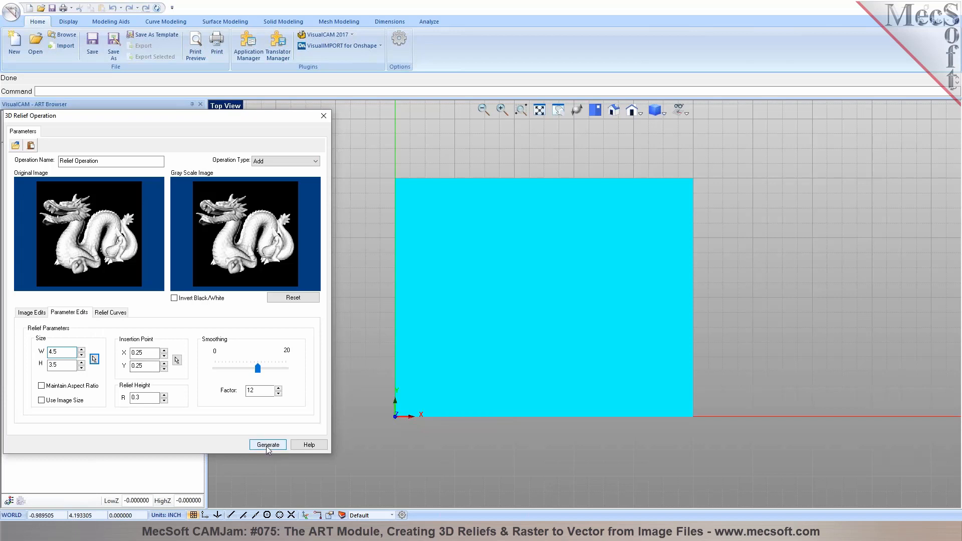
left_click(268, 445)
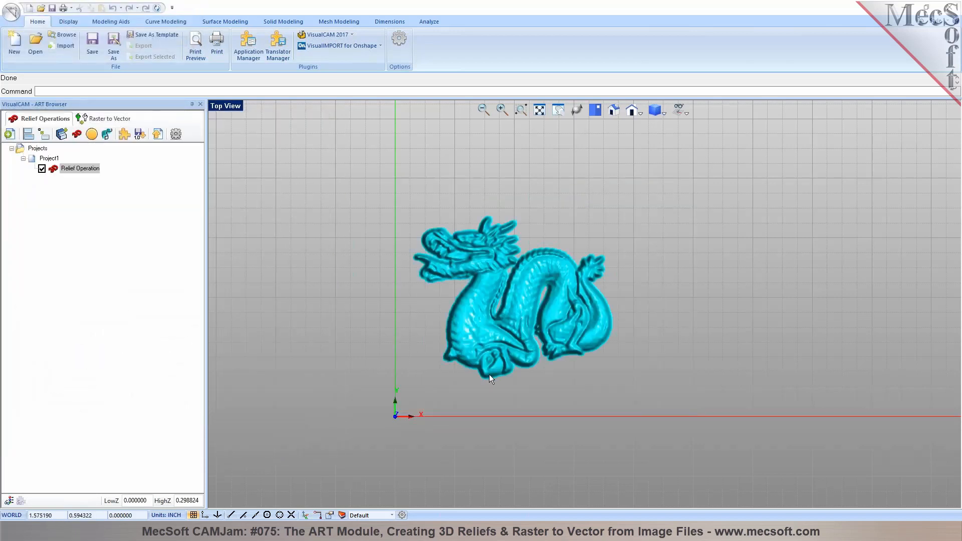
middle_click_drag(489, 374, 465, 339)
Show Project1 with its base plate, zoom in on the dragon relief, and open ART Options
left_click(54, 159)
mouse_move(566, 277)
middle_mouse_down()
mouse_move(532, 320)
mouse_move(506, 272)
mouse_move(527, 309)
mouse_move(512, 279)
mouse_move(563, 274)
mouse_move(560, 306)
mouse_move(564, 296)
middle_mouse_up()
scroll(505, 272, "up", 5)
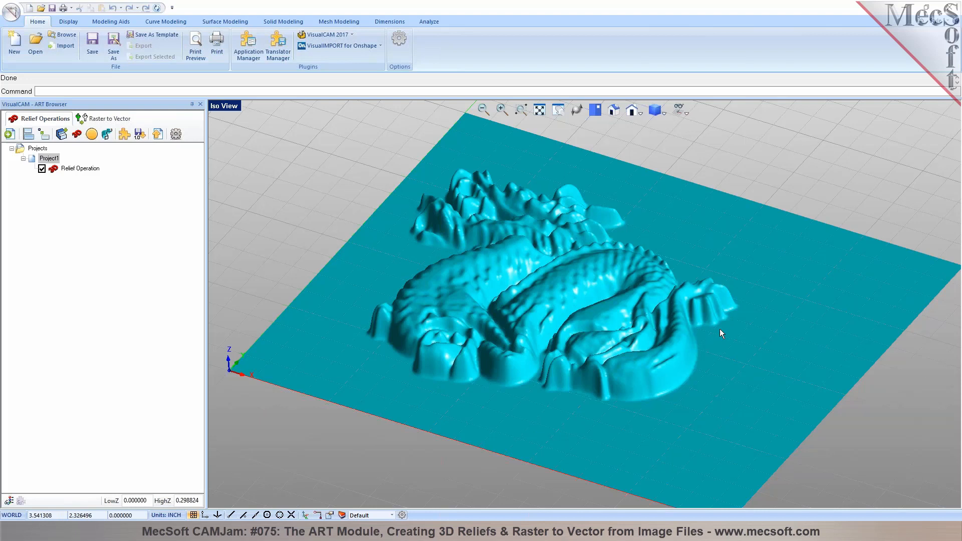
left_click(176, 134)
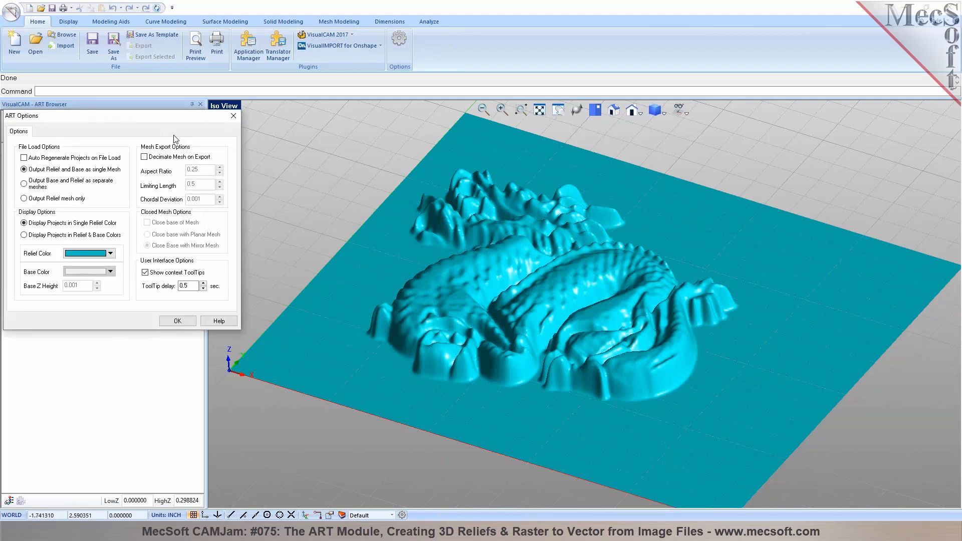
Set ART Options to output the relief mesh only, closing its base with a planar mesh
mouse_move(26, 204)
left_click(25, 199)
left_click(148, 222)
left_click(169, 236)
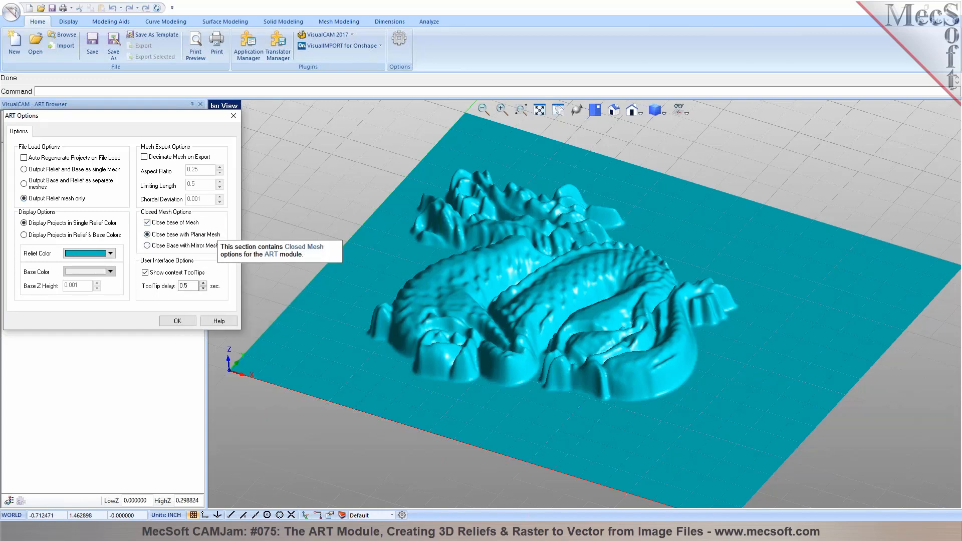
left_click(172, 323)
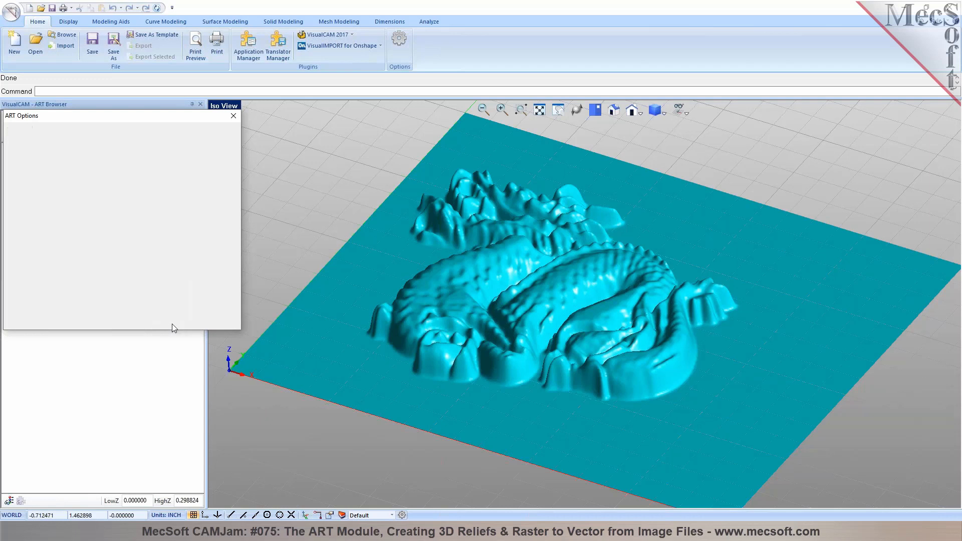
Export the relief as a CAD mesh, inspect its flat underside, then delete that mesh
left_click(157, 138)
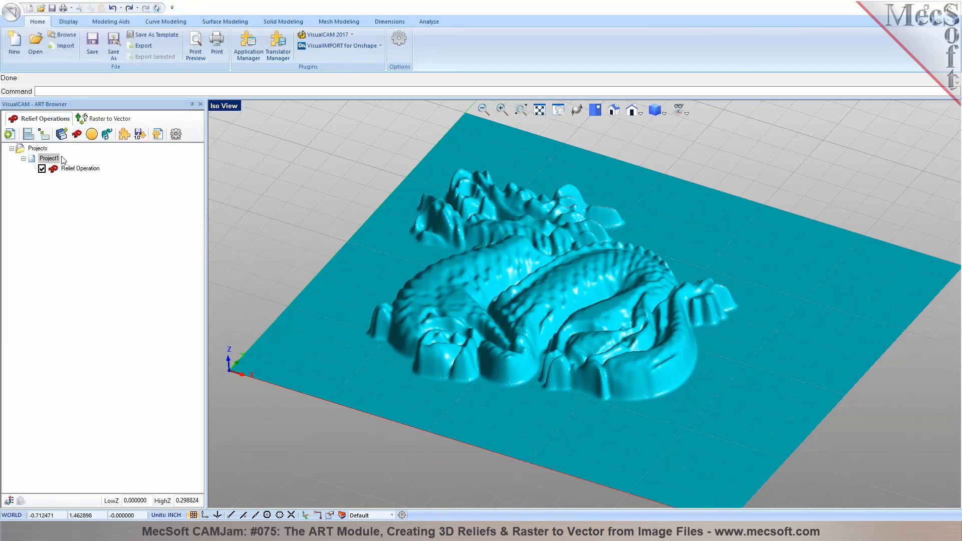
left_click(41, 149)
middle_click_drag(578, 386, 538, 348)
left_click(538, 349)
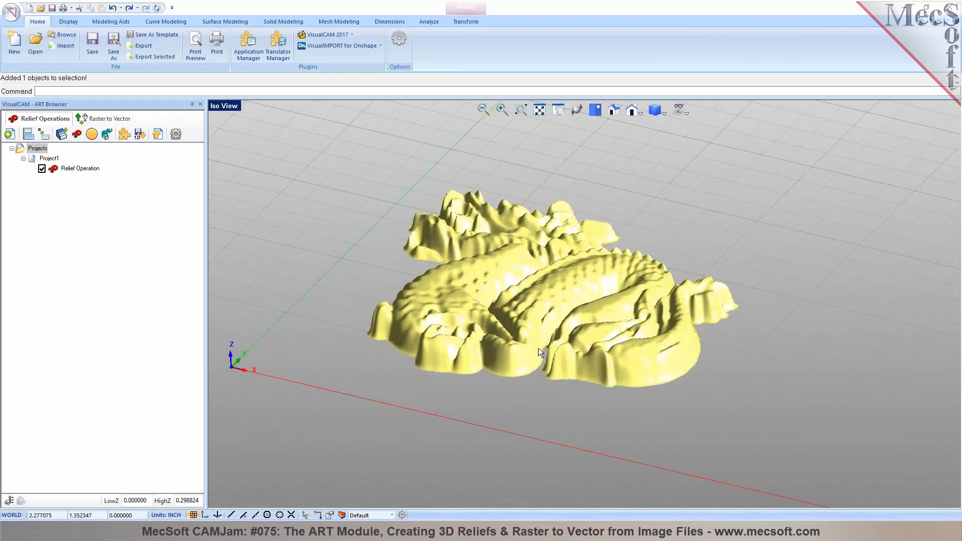
key("Delete")
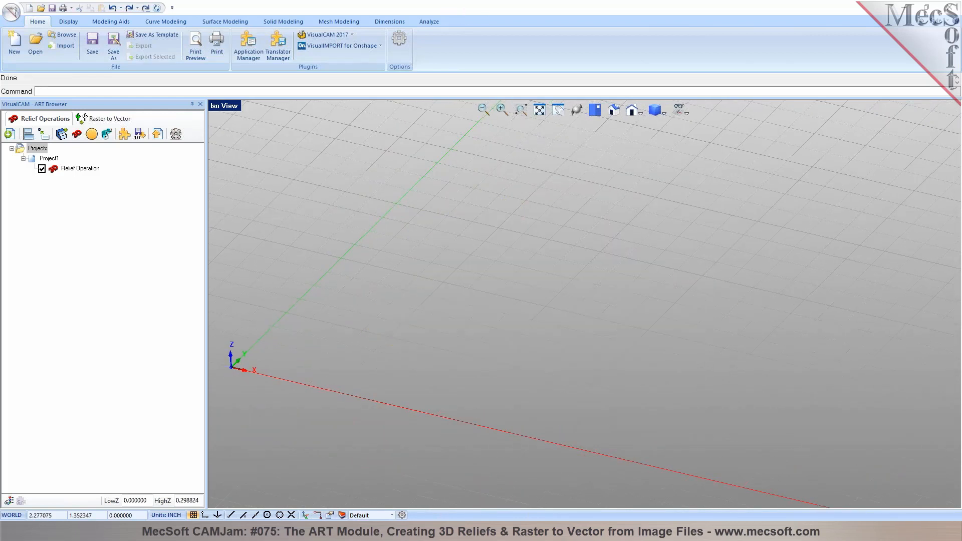
left_click(64, 169)
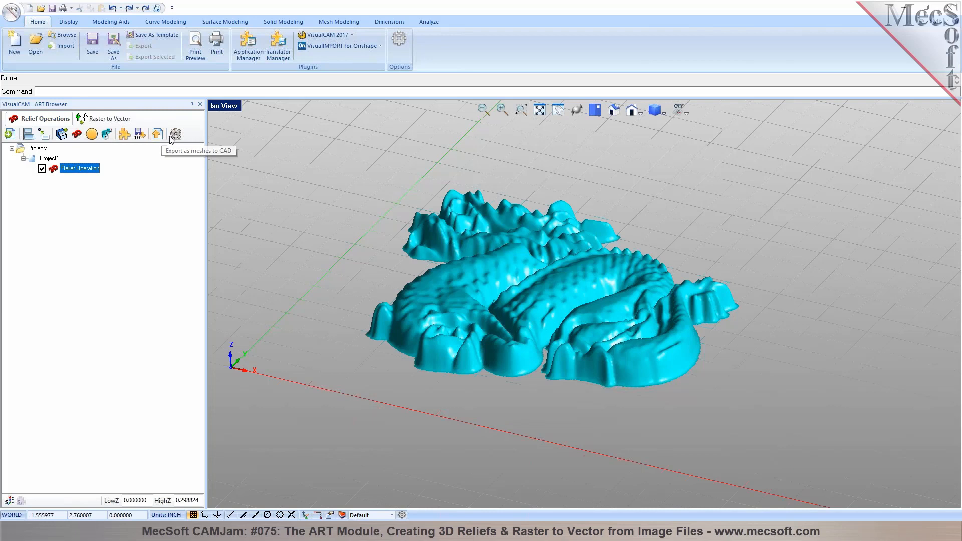
Switch the closed base to a mirrored mesh and export the relief again to inspect it
left_click(175, 134)
left_click(165, 246)
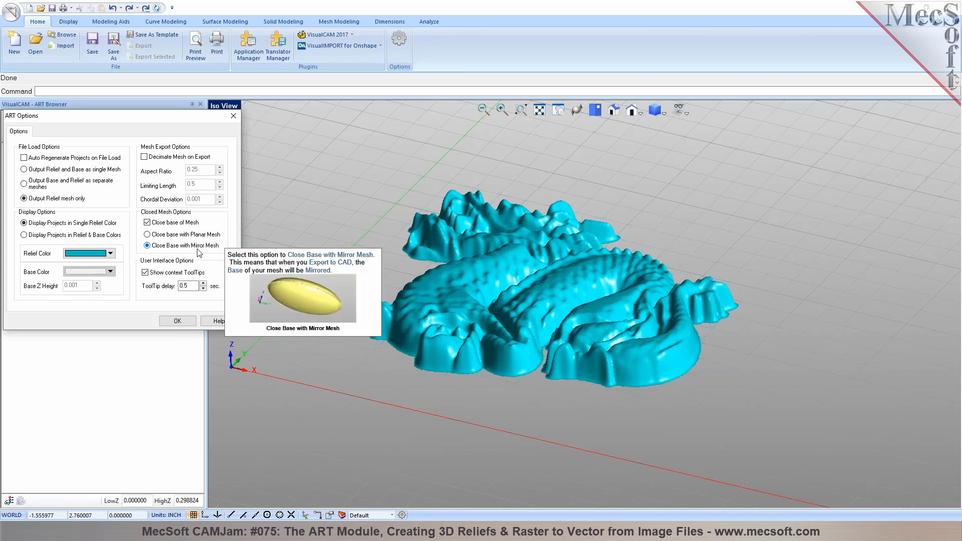
left_click(177, 321)
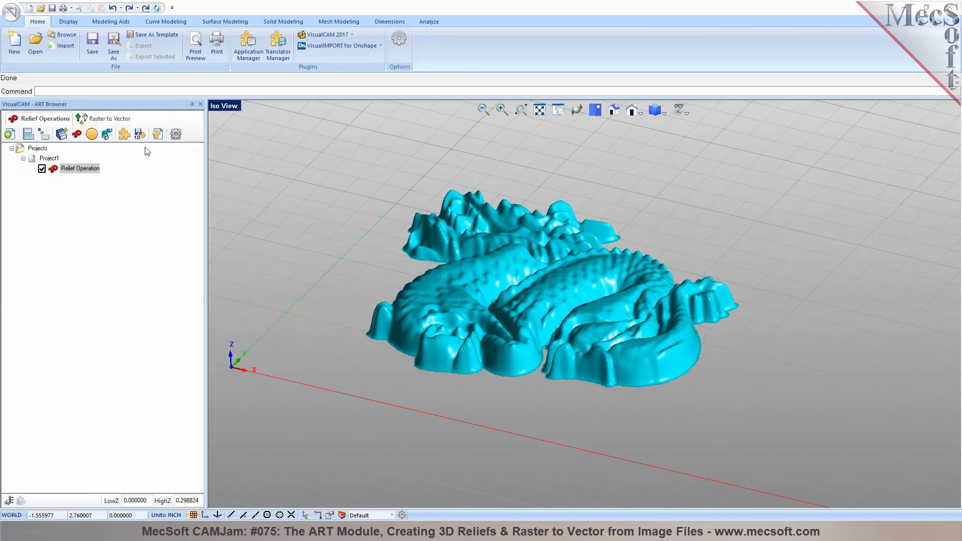
left_click(56, 159)
left_click(157, 134)
left_click(37, 150)
middle_click_drag(515, 368, 506, 400)
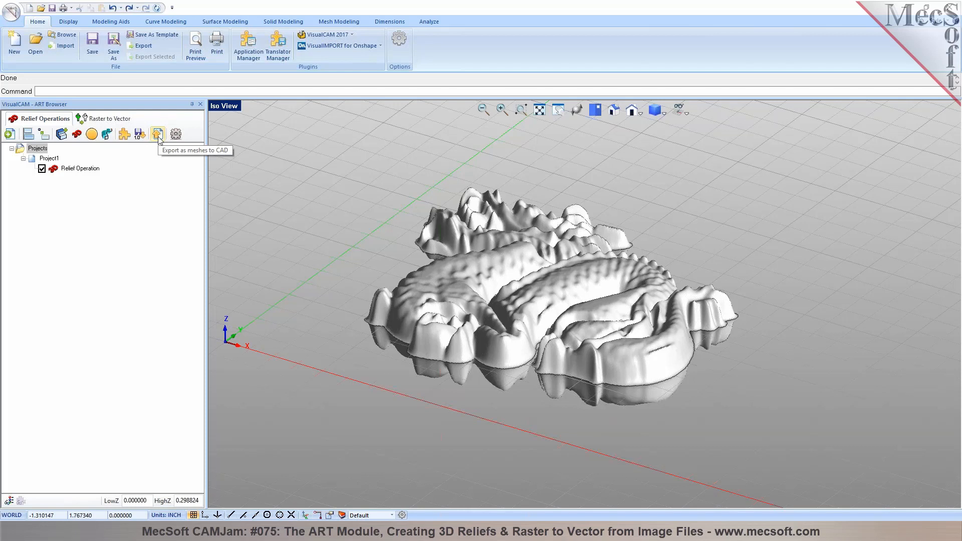
Set export to separate base and relief meshes without a closed base, then start a new image relief
left_click(176, 134)
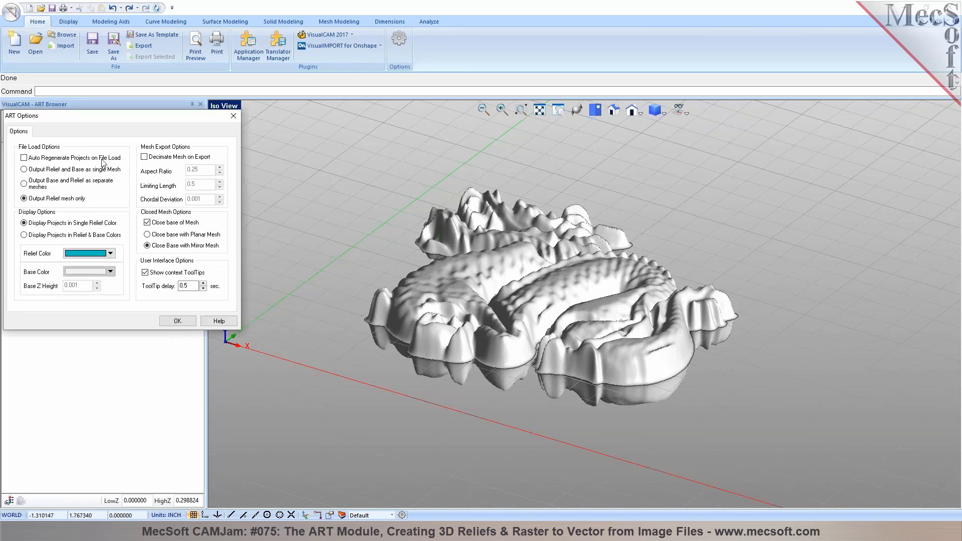
left_click(147, 223)
left_click(27, 182)
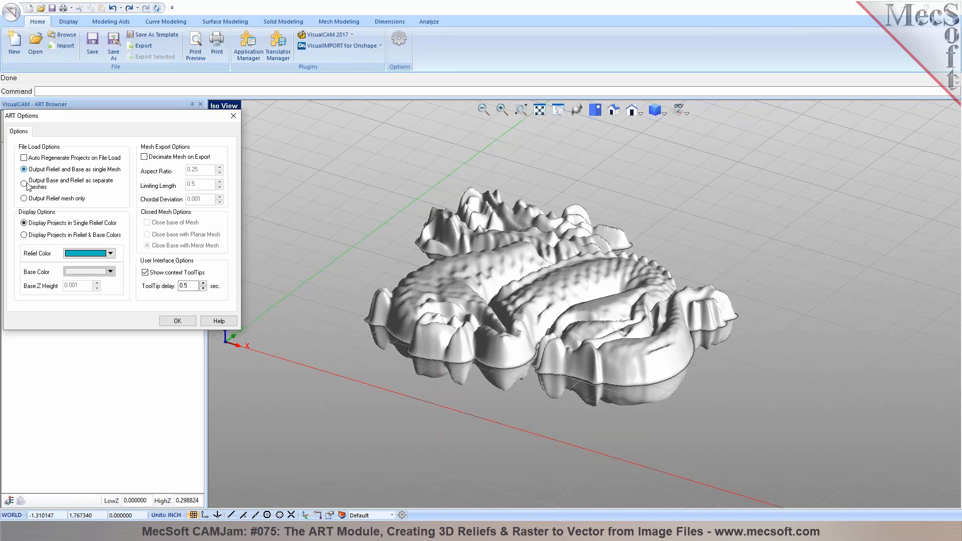
left_click(178, 321)
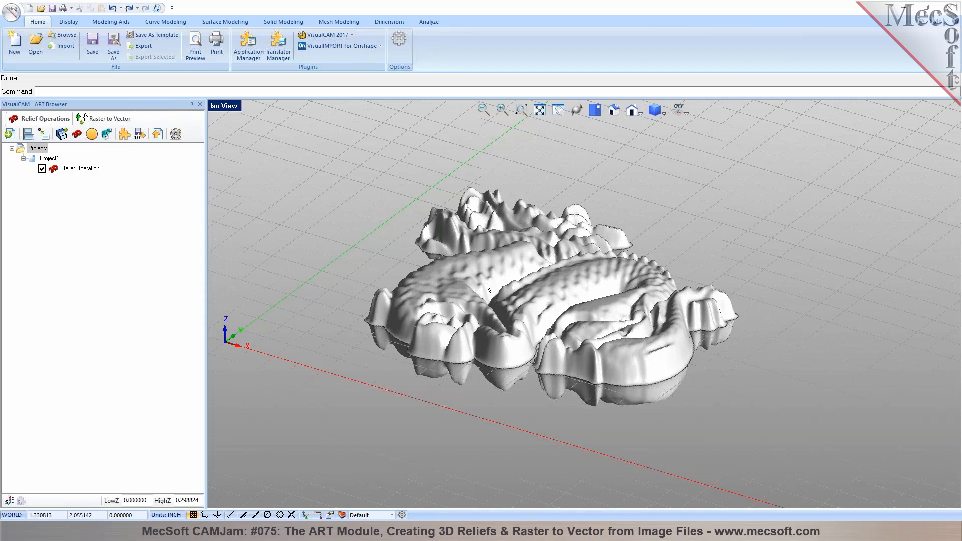
left_click(48, 159)
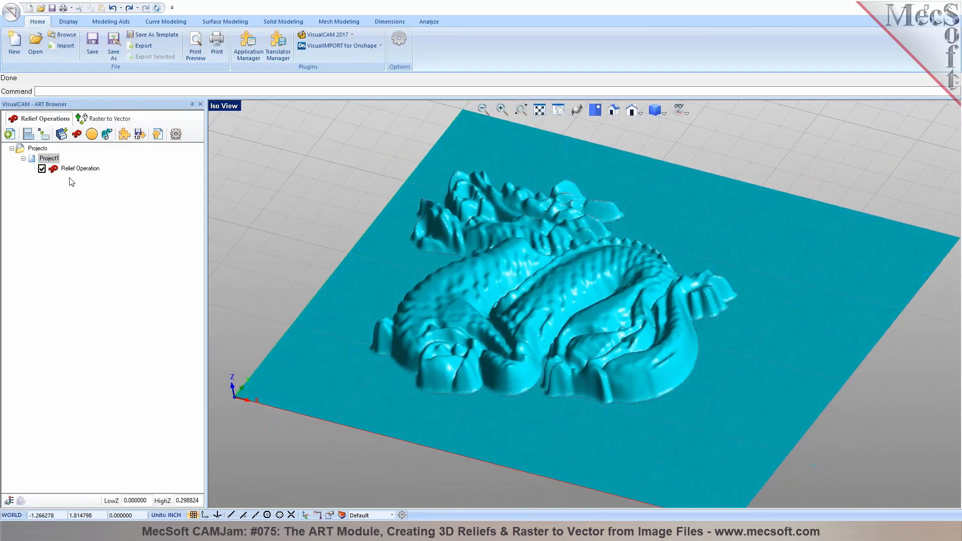
scroll(647, 256, "down", 3)
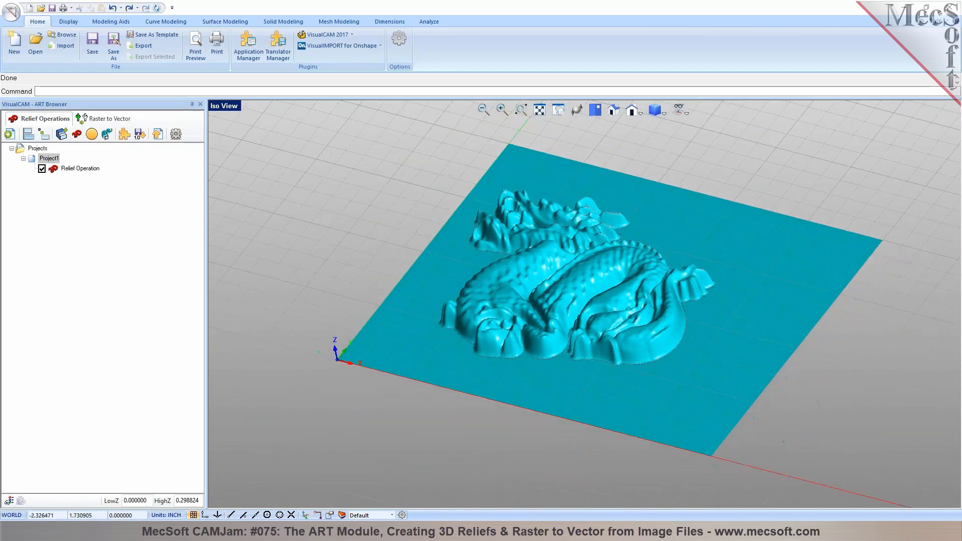
left_click(63, 170)
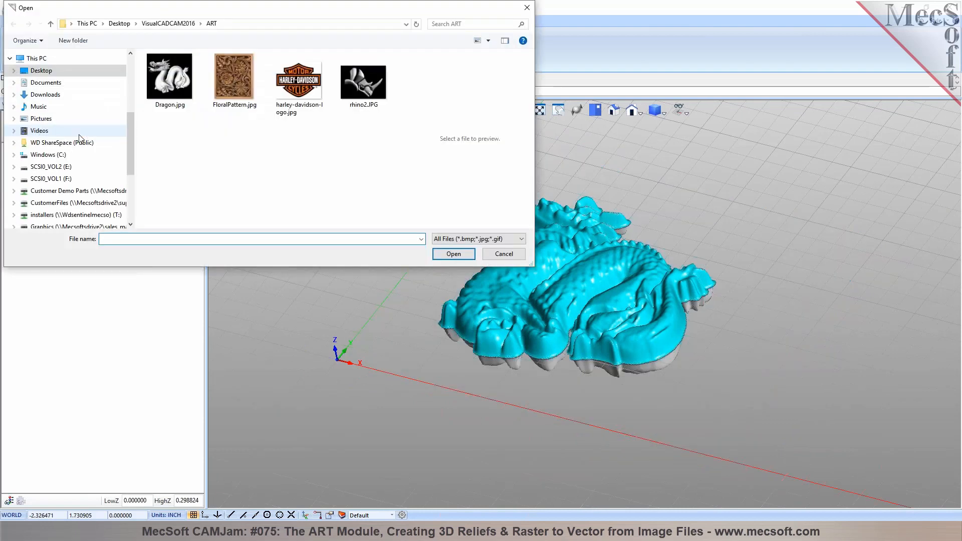
Cancel the file picker, then load FloralPattern.jpg into a new relief operation
left_click(652, 369)
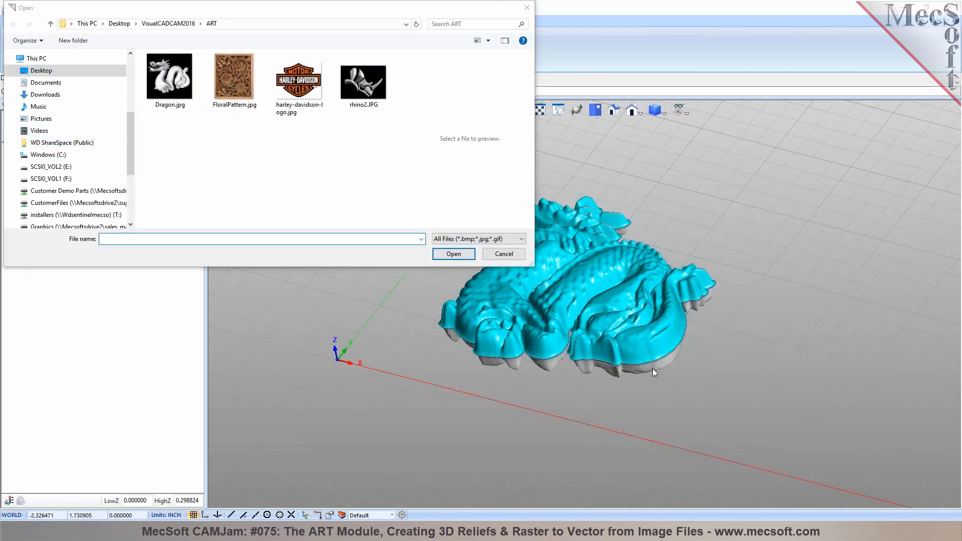
left_click(515, 258)
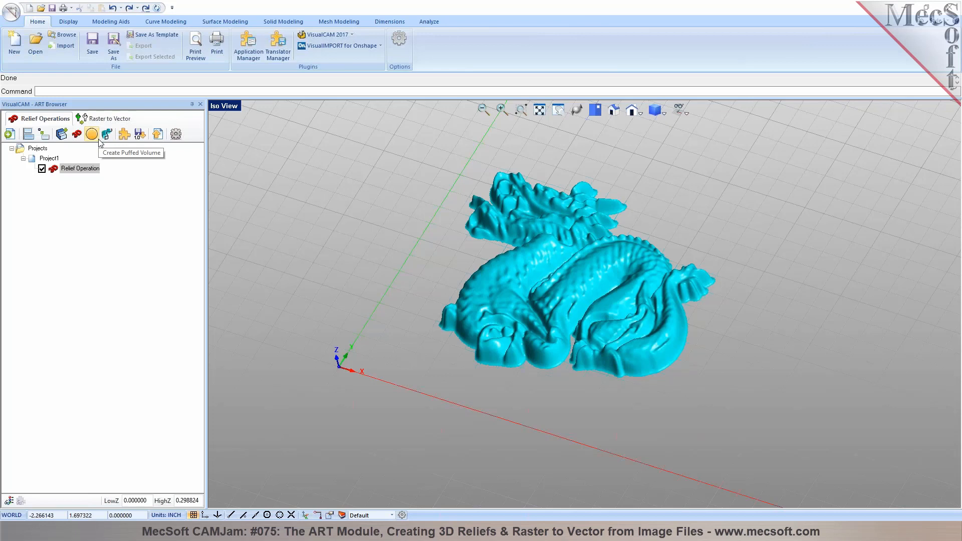
left_click(77, 134)
left_click(233, 79)
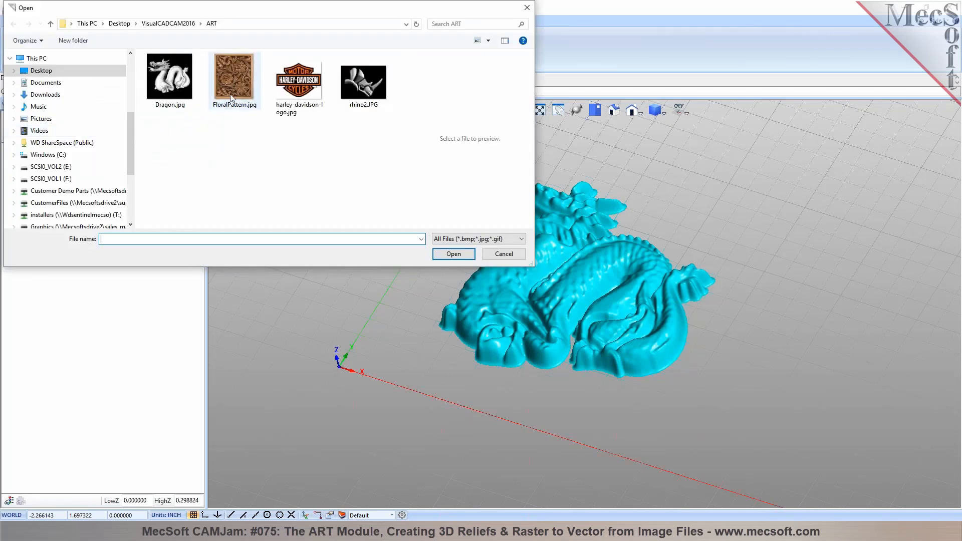
left_click(453, 255)
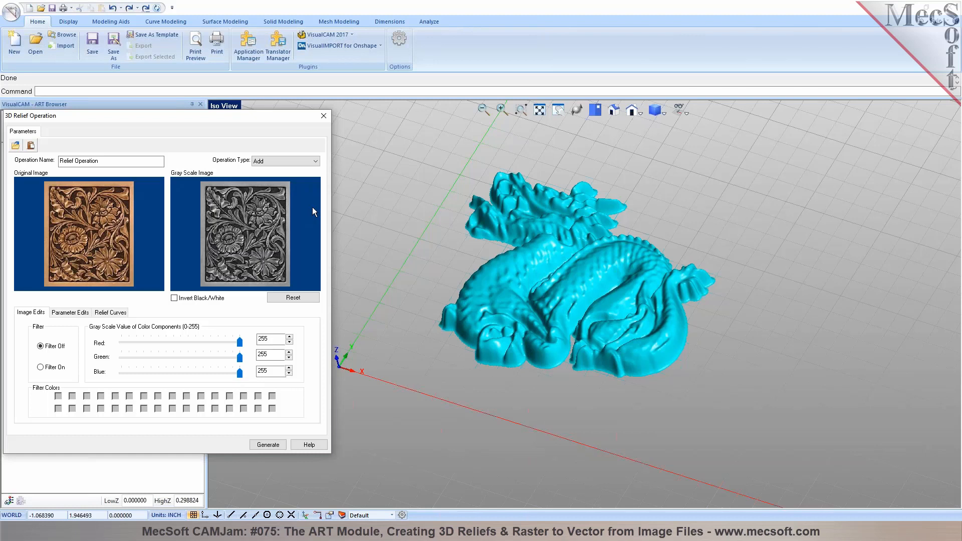
Set the floral relief's operation type to Unite High and invert its black and white
left_click(301, 161)
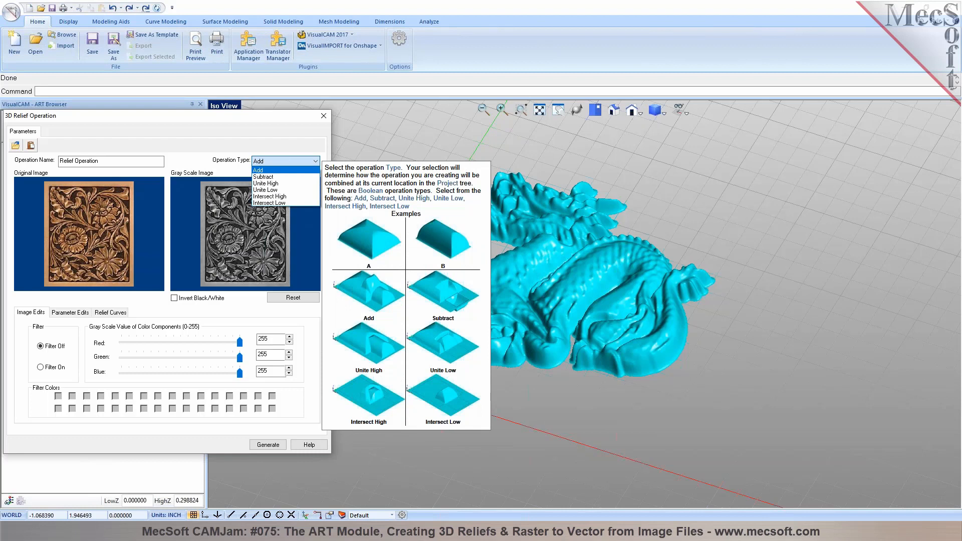
left_click(305, 183)
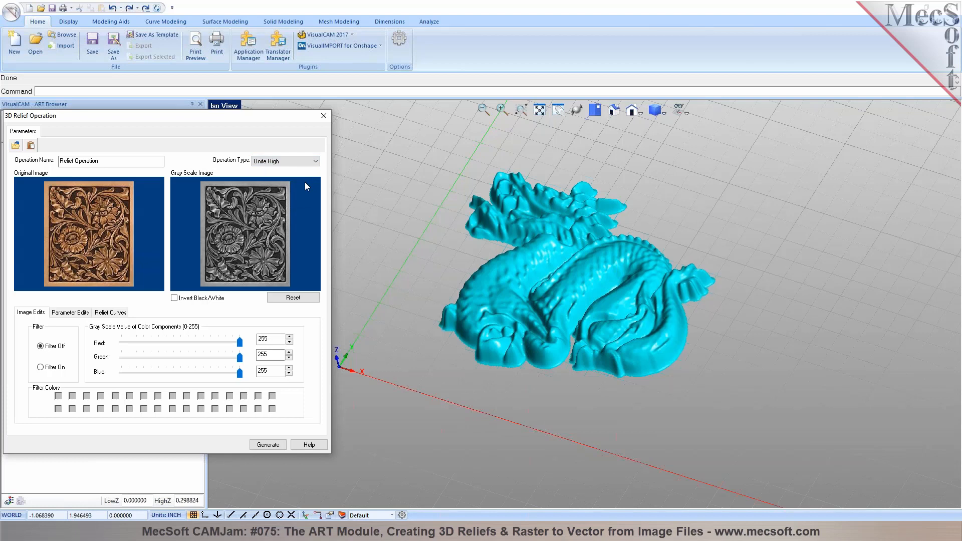
left_click(80, 311)
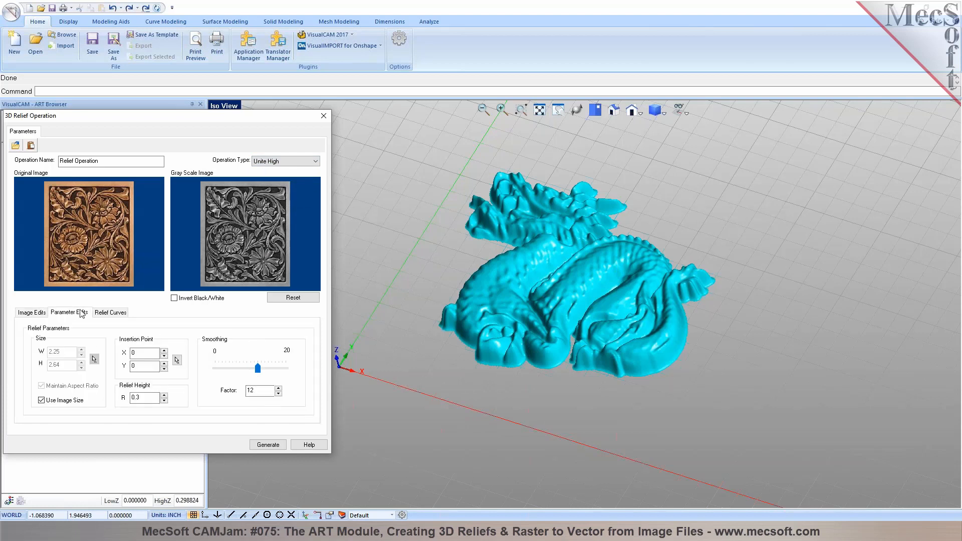
left_click(174, 298)
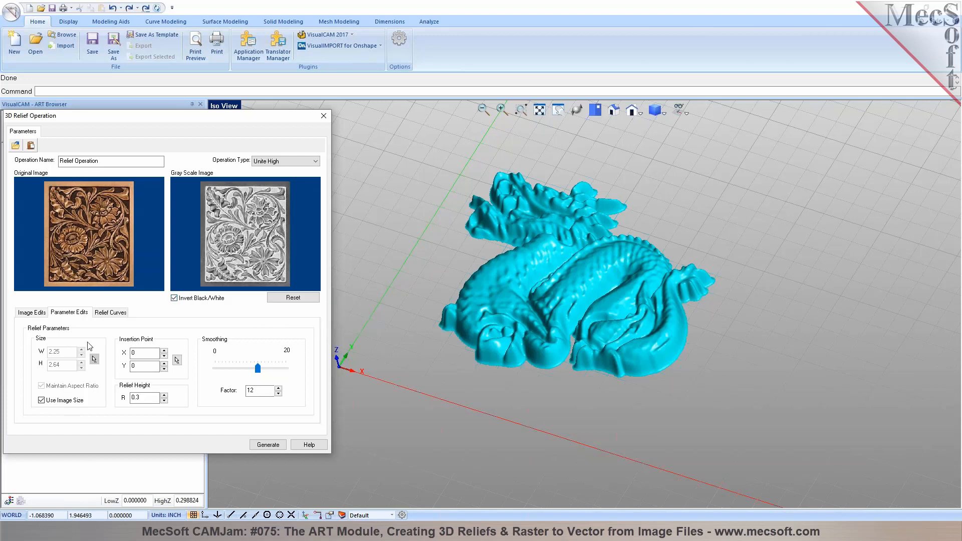
Size the floral relief 5 by 4 from the scene, set its height to 0.015, and generate it
left_click(59, 400)
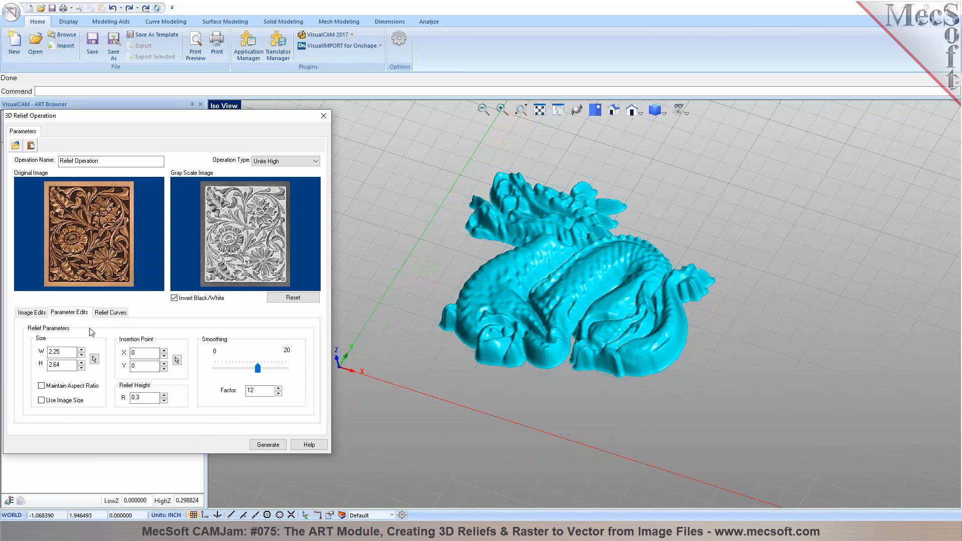
left_click(96, 360)
left_click(357, 373)
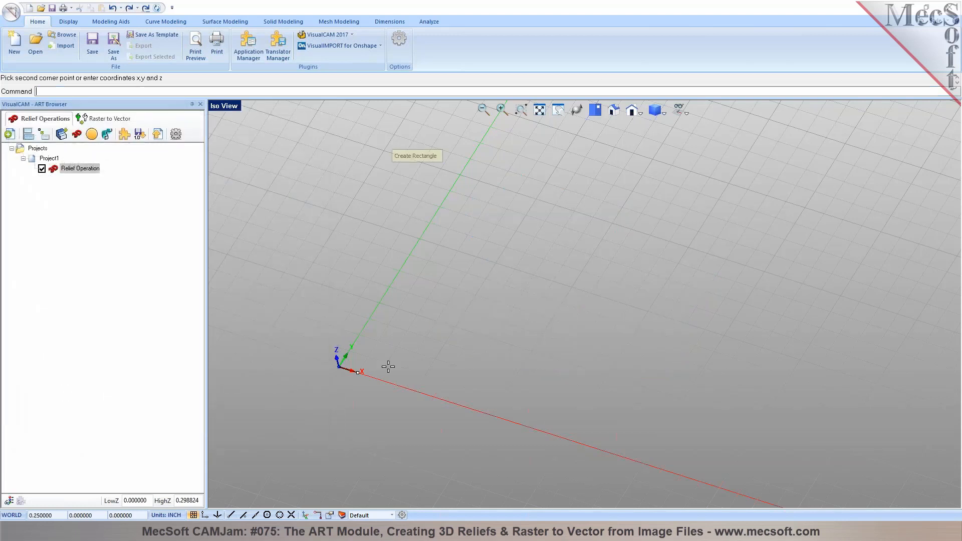
left_click(883, 234)
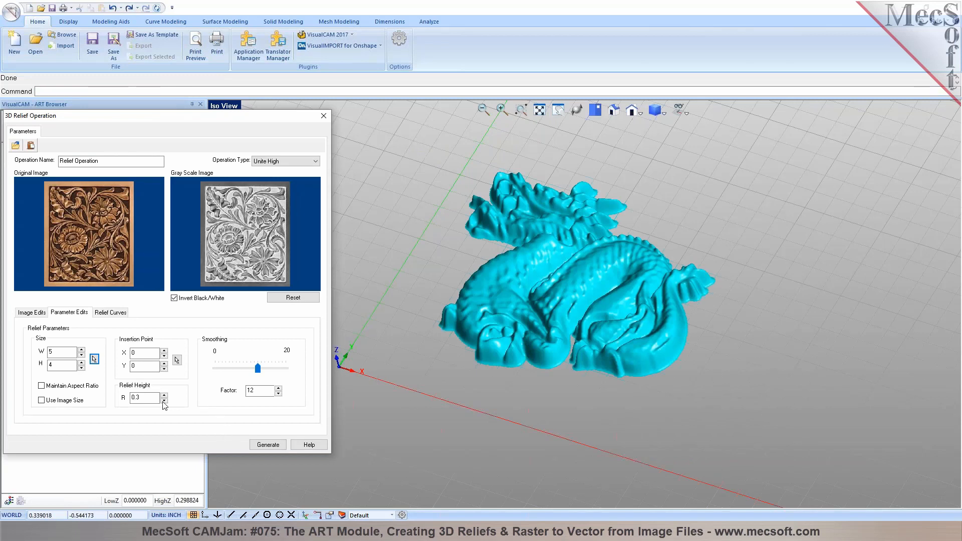
left_click_drag(136, 398, 141, 399)
type("015")
left_click(266, 445)
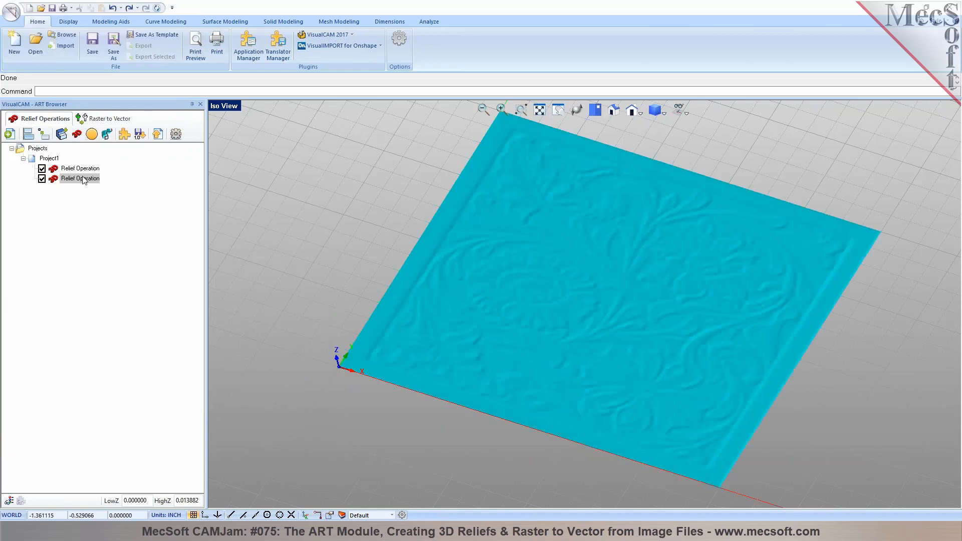
Show Project1 and orbit the view to inspect the dragon raised on the floral panel
left_click(48, 159)
middle_click_drag(601, 326, 733, 343)
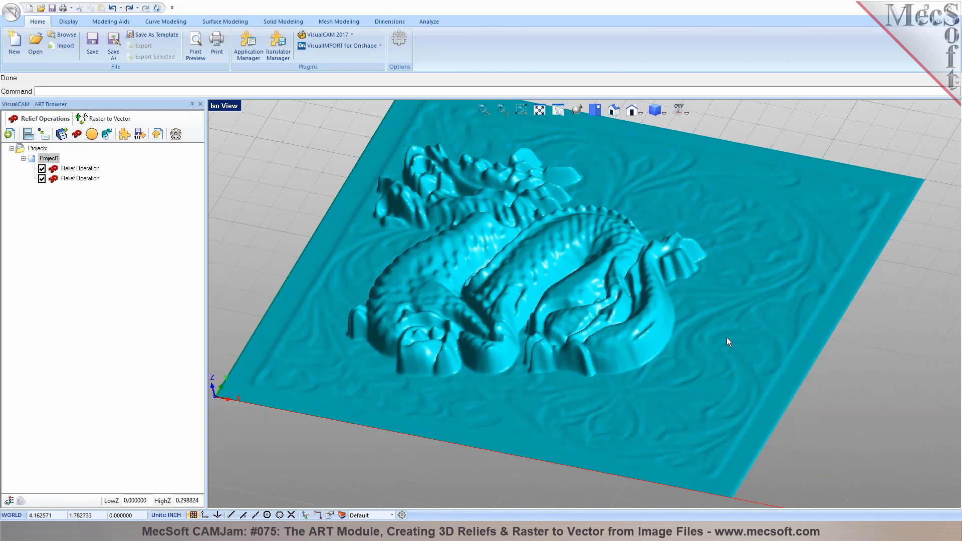
mouse_move(594, 305)
middle_mouse_down()
mouse_move(595, 356)
mouse_move(601, 307)
middle_mouse_up()
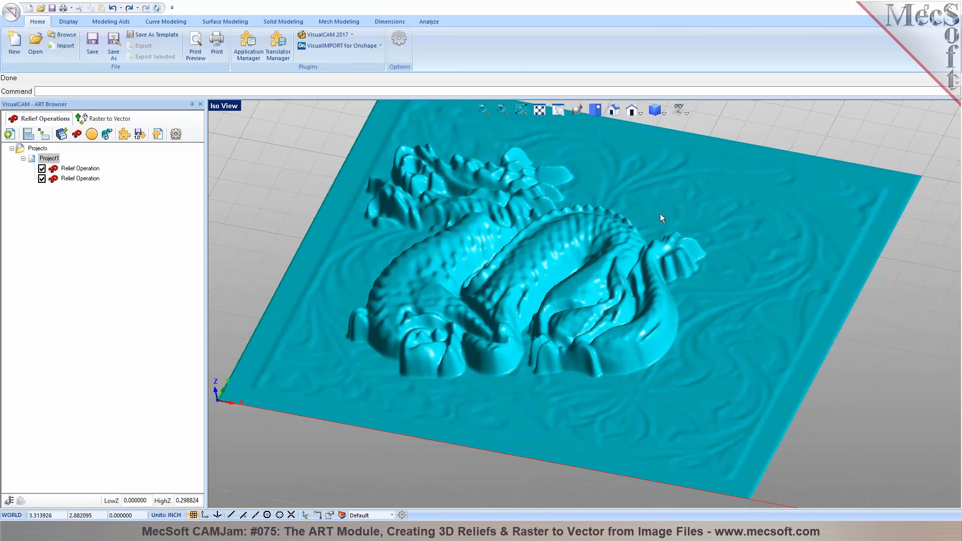
mouse_move(521, 270)
middle_mouse_down()
mouse_move(574, 325)
mouse_move(546, 289)
mouse_move(533, 302)
mouse_move(526, 253)
middle_mouse_up()
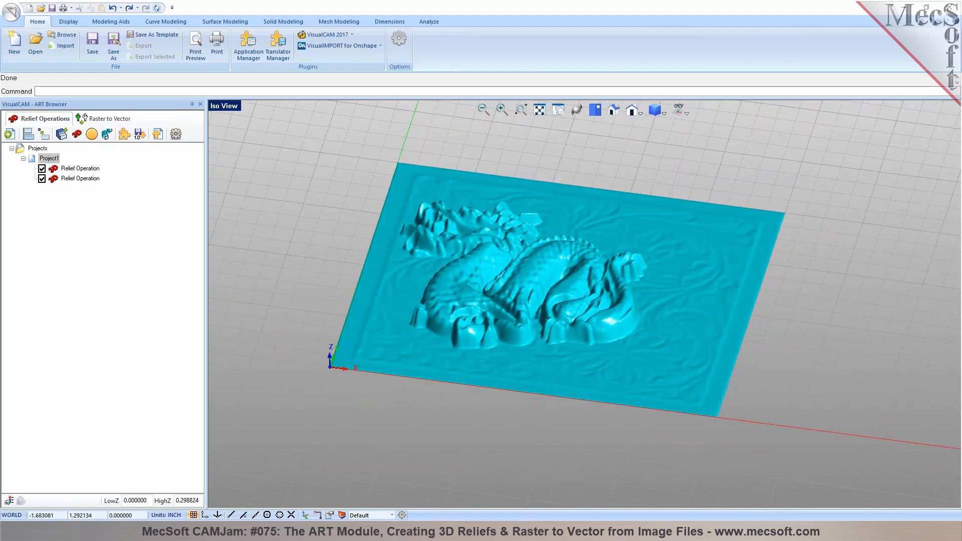
Edit the floral relief operation, change its height to 0.05, and regenerate it
left_click(83, 179)
right_click(83, 180)
left_click(95, 197)
left_click(70, 313)
left_click(141, 397)
left_click_drag(141, 401, 146, 397)
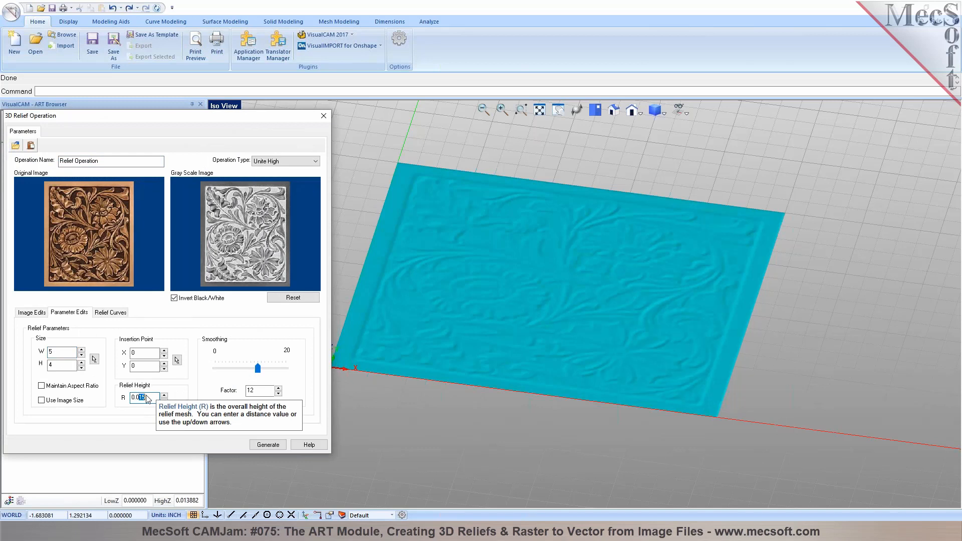
type("5")
left_click(270, 444)
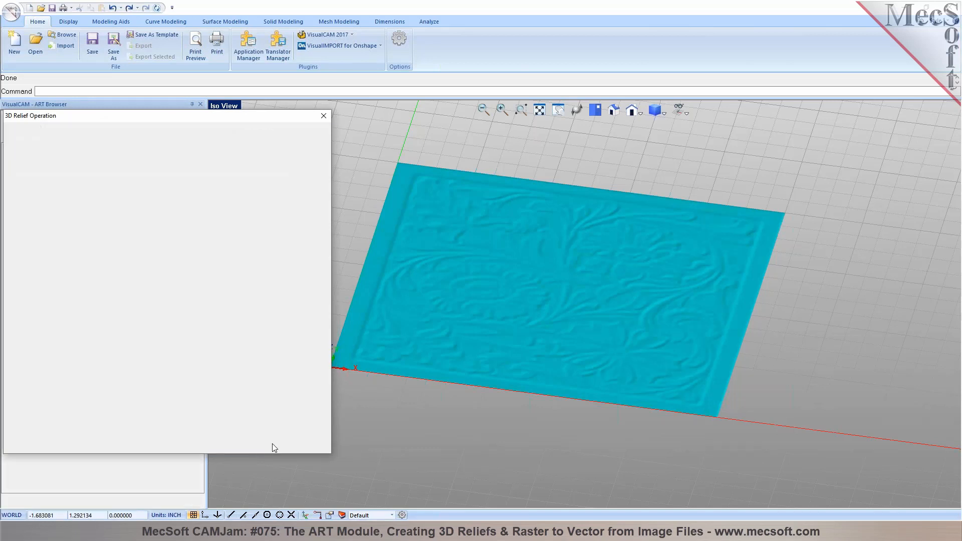
Display Project1 and orbit and zoom to inspect the regenerated dragon panel
left_click(49, 159)
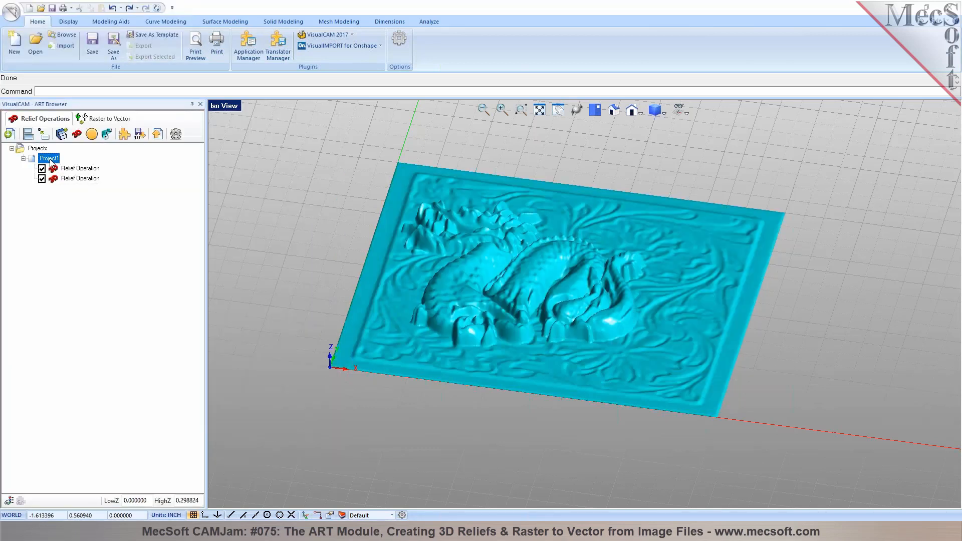
middle_click_drag(600, 318, 562, 321)
scroll(686, 204, "up", 2)
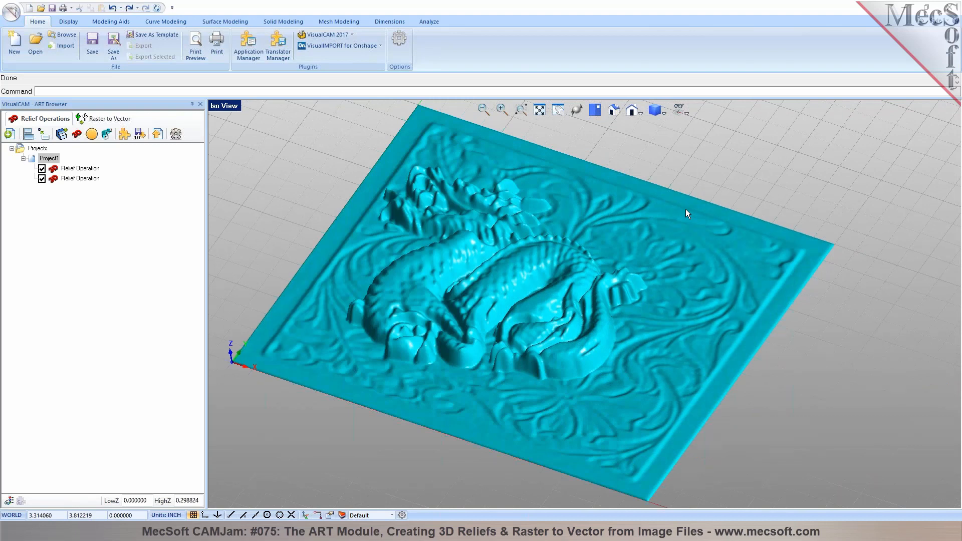
Export the combined dragon relief to CAD as a mesh and orbit to inspect it
left_click(158, 135)
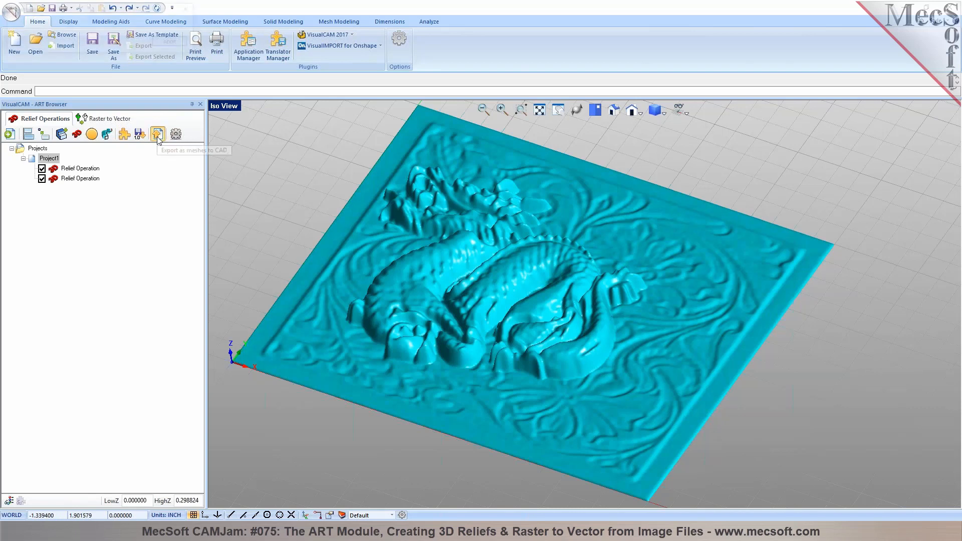
left_click(40, 149)
mouse_move(533, 307)
middle_mouse_down()
mouse_move(535, 333)
mouse_move(492, 325)
mouse_move(544, 286)
mouse_move(539, 321)
mouse_move(544, 289)
mouse_move(541, 321)
mouse_move(542, 308)
middle_mouse_up()
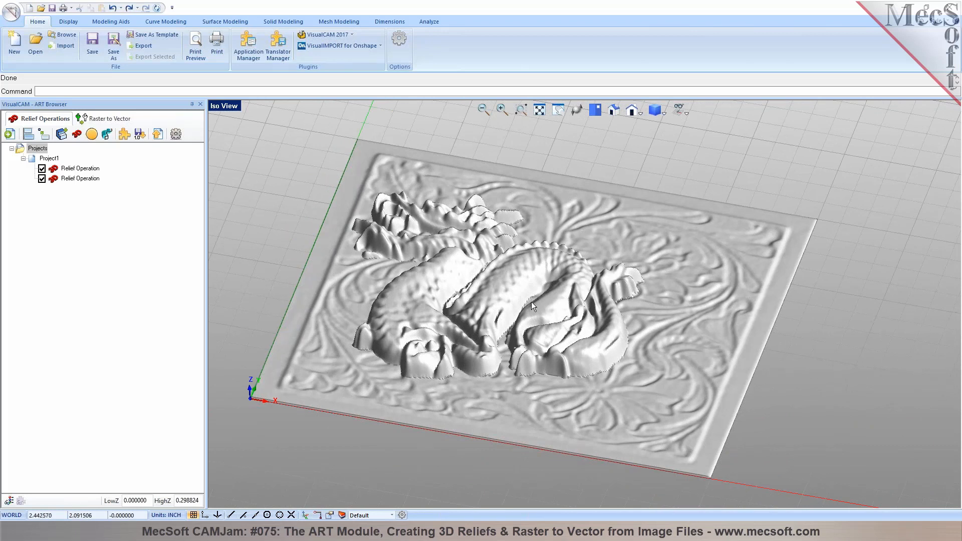
mouse_move(533, 303)
middle_mouse_down()
mouse_move(524, 290)
mouse_move(530, 297)
middle_mouse_up()
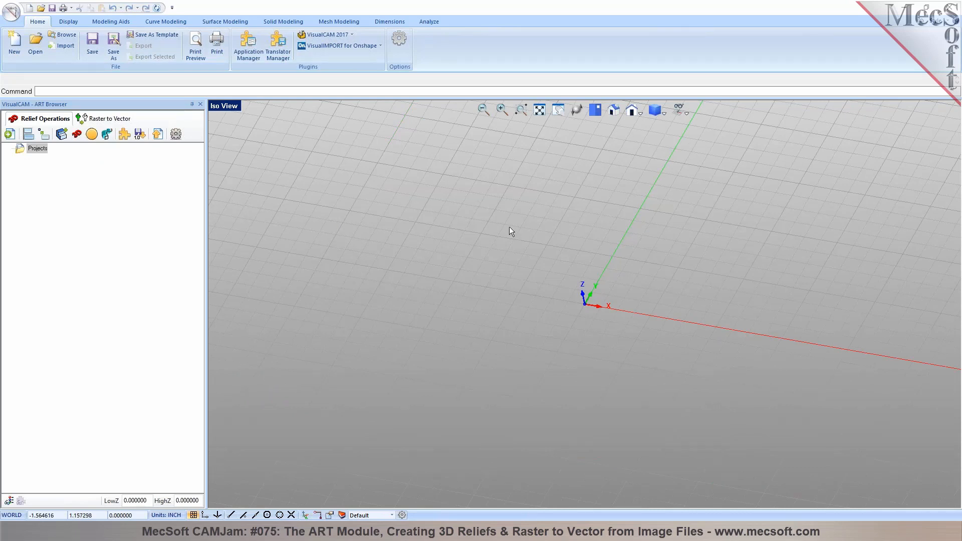
Switch the empty viewport to Top view
left_click(594, 110)
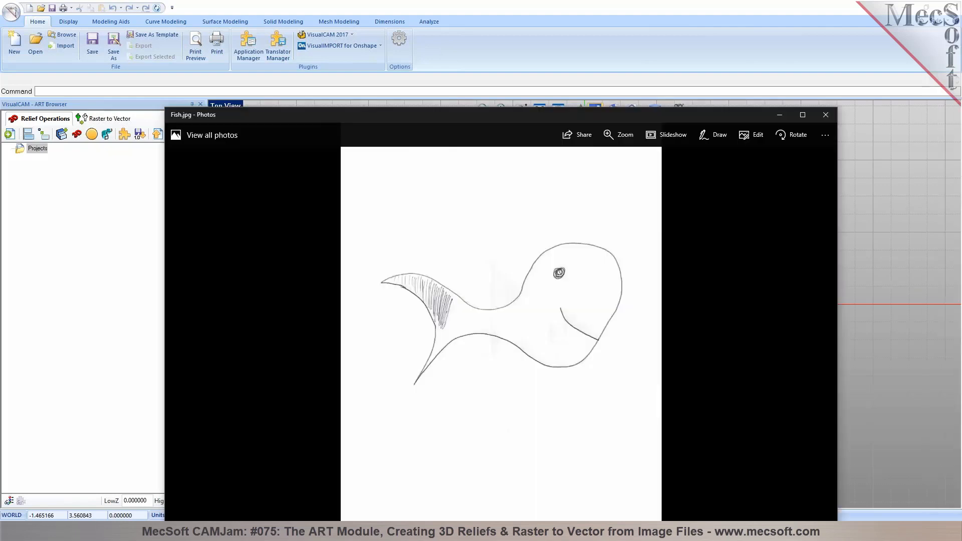
Maximize and zoom into the Fish.jpg photo, then capture a rectangle around the fish drawing
double_click(567, 84)
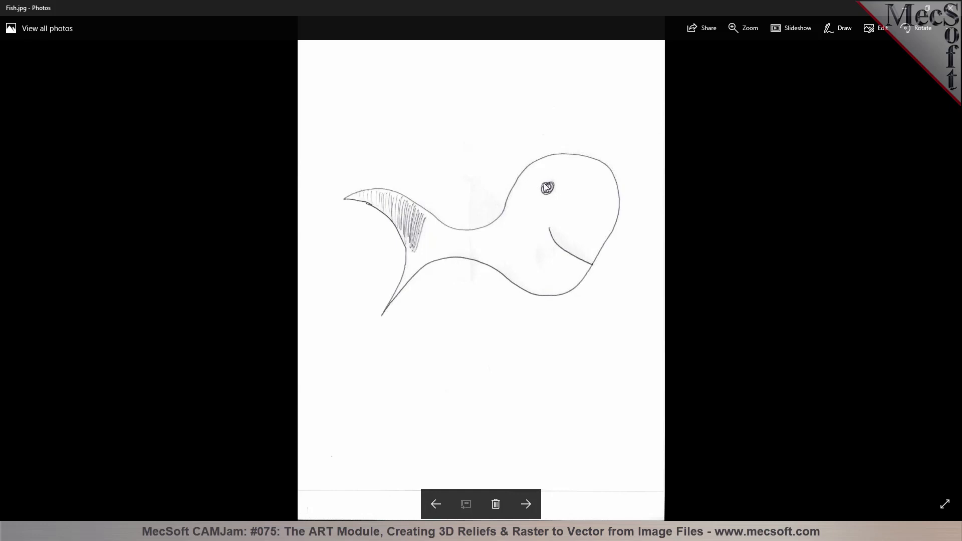
scroll(543, 182, "up", 1)
scroll(546, 187, "up", 1)
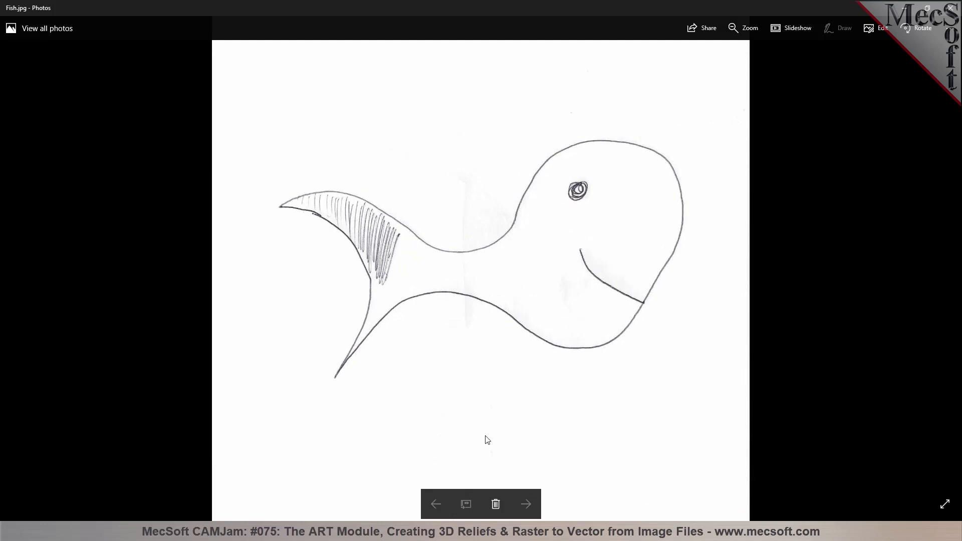
left_click(506, 531)
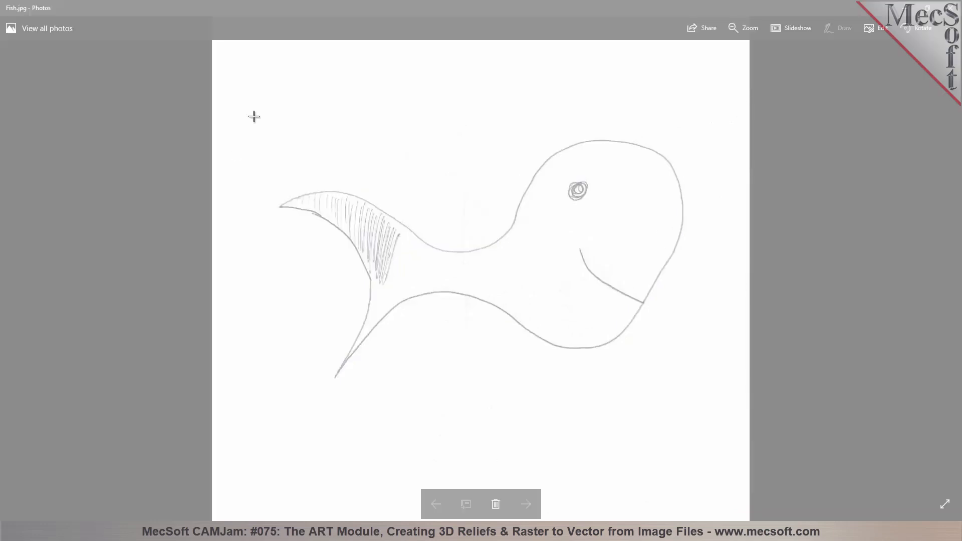
left_click_drag(254, 117, 683, 389)
left_click_drag(693, 398, 700, 403)
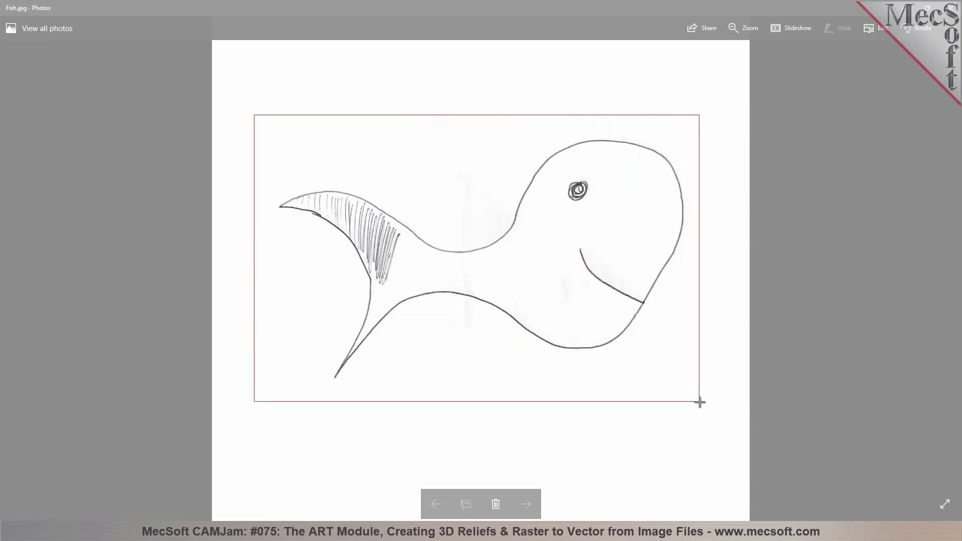
left_click_drag(700, 403, 700, 403)
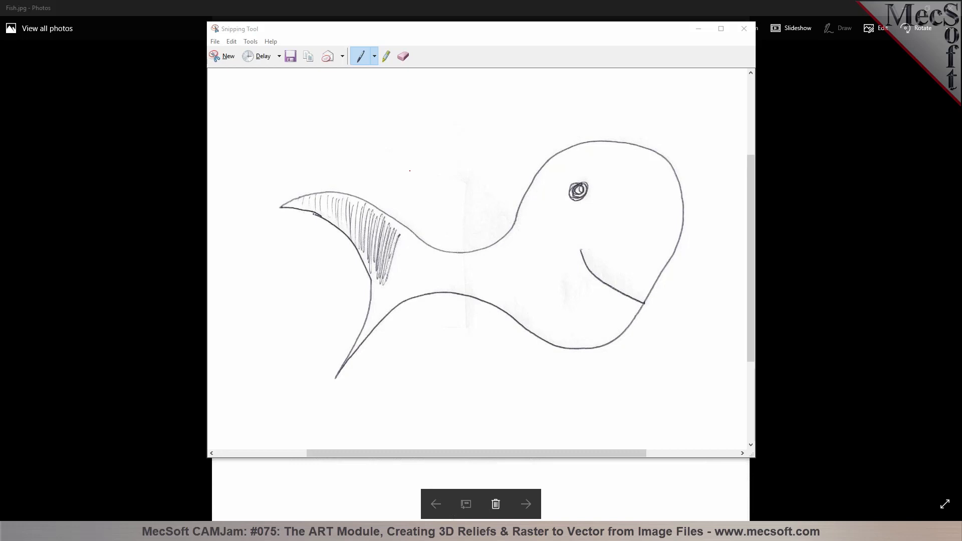
Save the fish capture as Fish-1 and close the Snipping Tool window
key("ctrl+s")
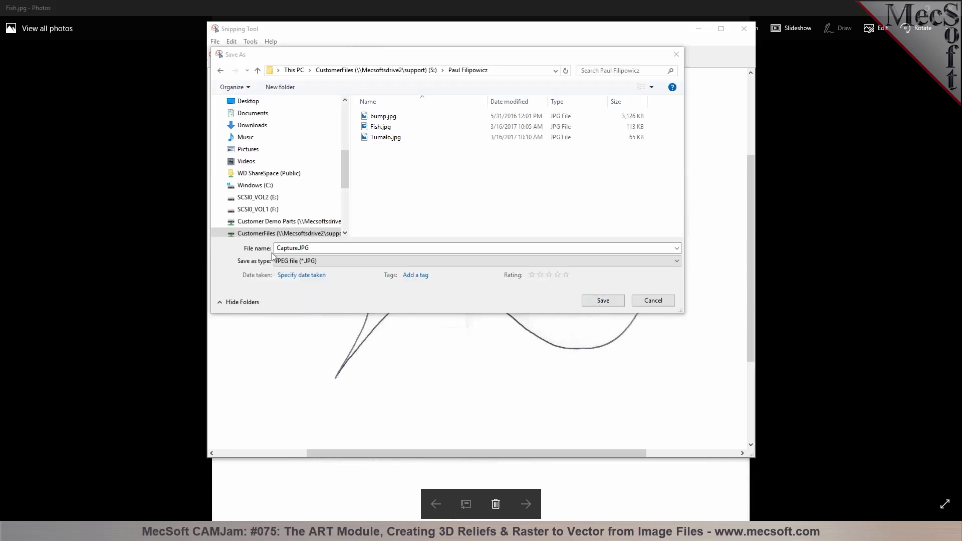
double_click(299, 249)
type("Fish-1")
key("Return")
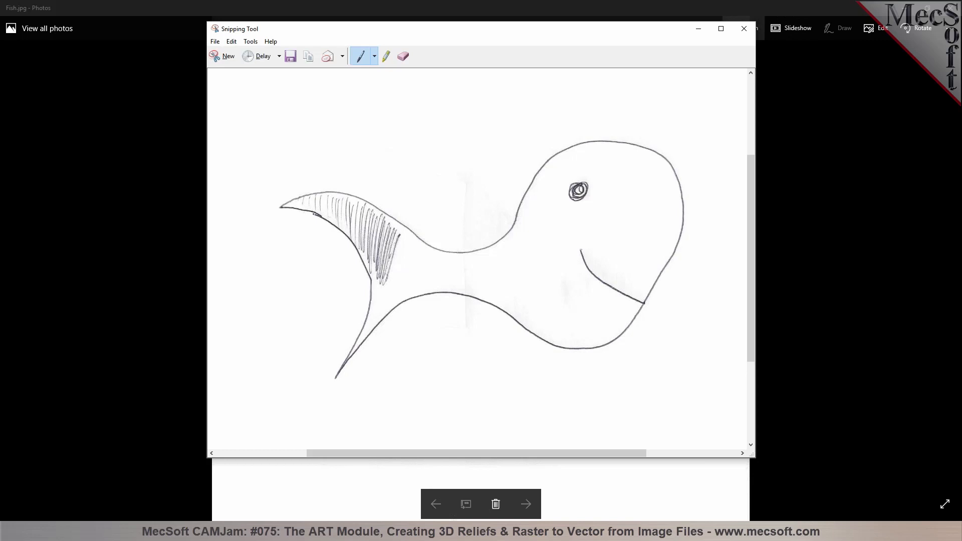
left_click(744, 28)
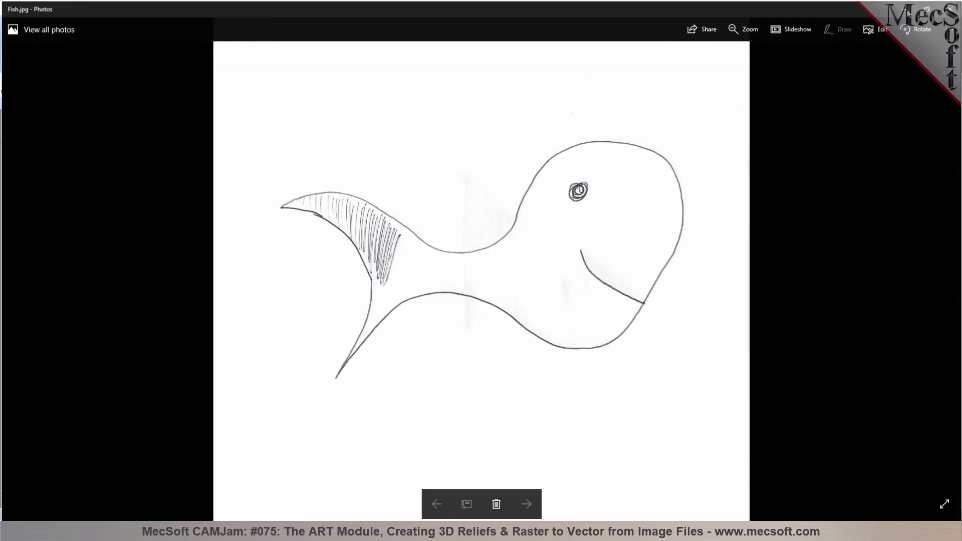
Return to VisualCAD/CAM and bring up the Raster to Vector operations
left_click(907, 10)
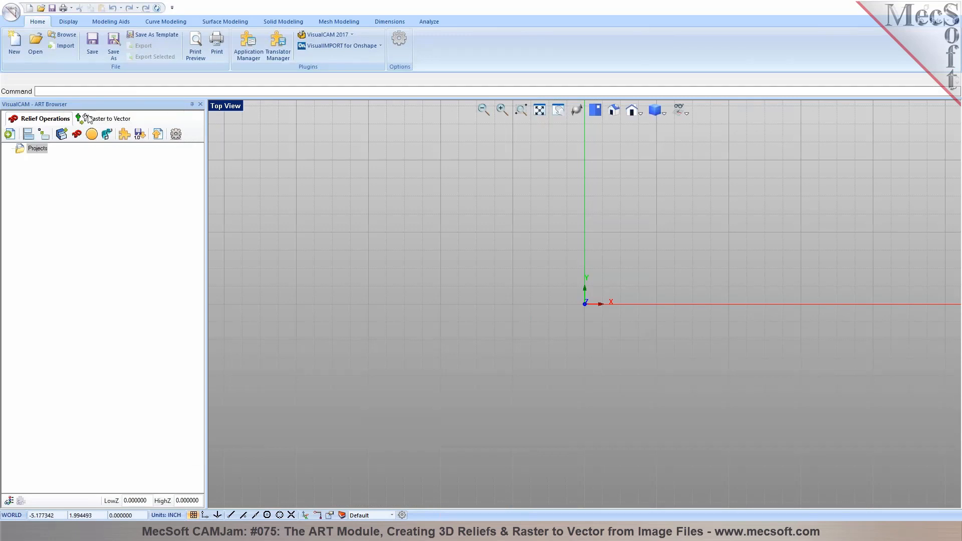
left_click(100, 119)
scroll(407, 355, "down", 4)
scroll(759, 219, "up", 4)
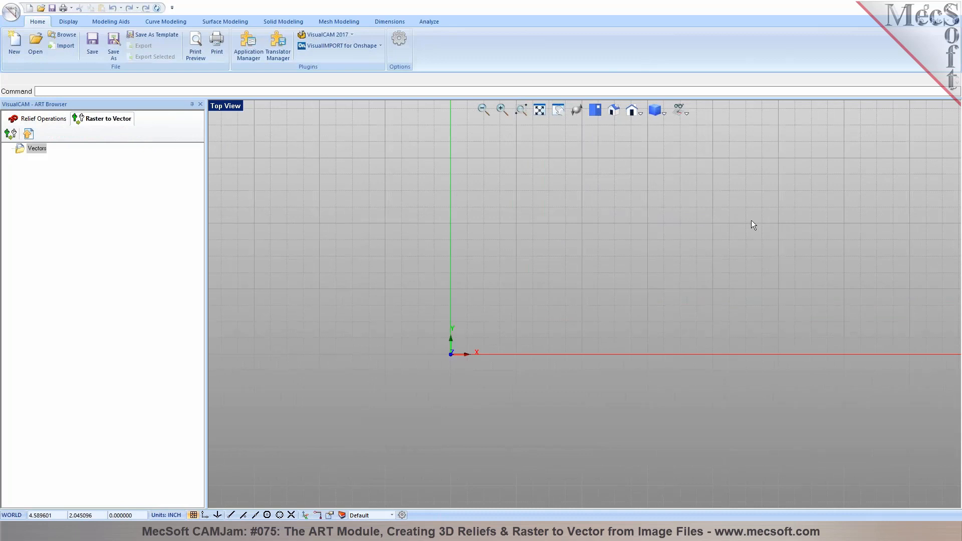
scroll(511, 225, "down", 3)
scroll(597, 202, "up", 1)
scroll(741, 177, "up", 1)
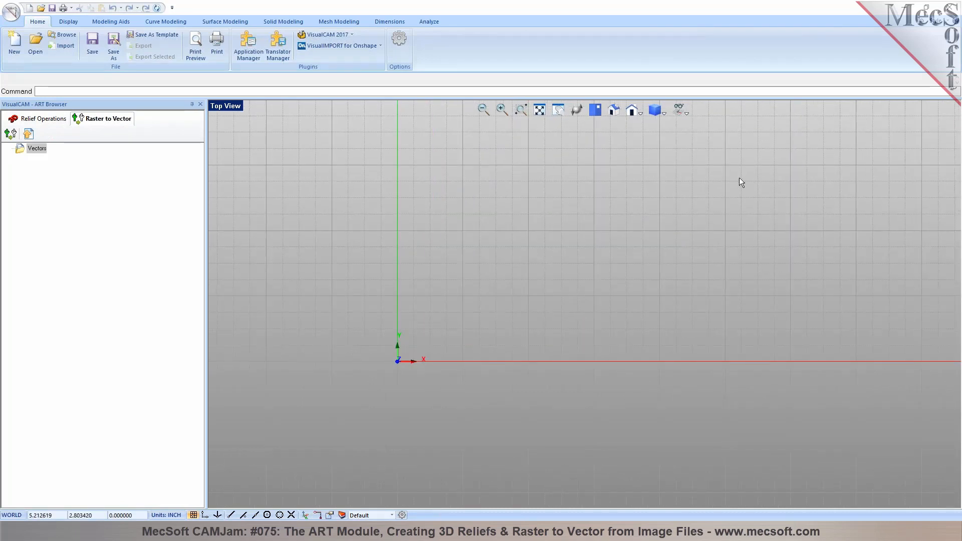
Create a raster-to-vector operation from Fish-1.JPG in its folder on the S: drive
left_click(10, 134)
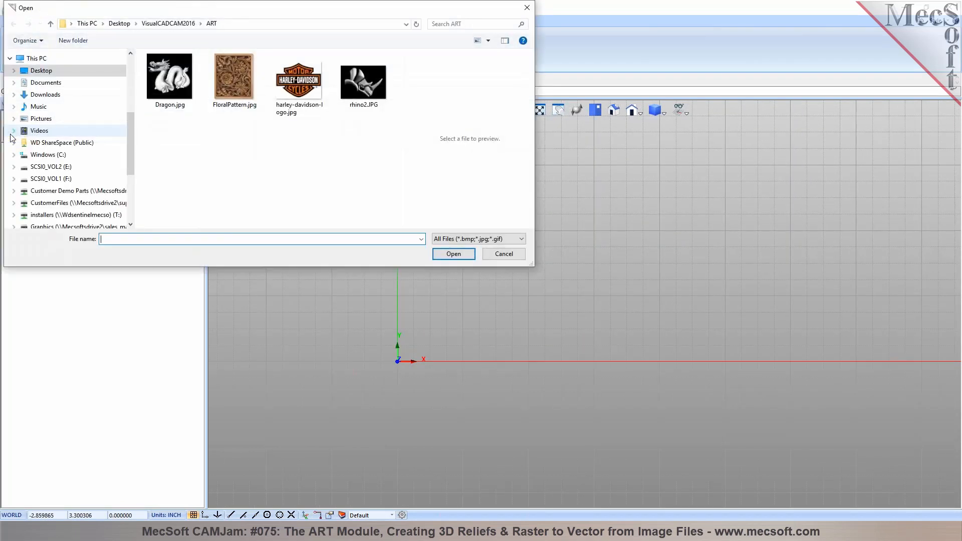
key("Return")
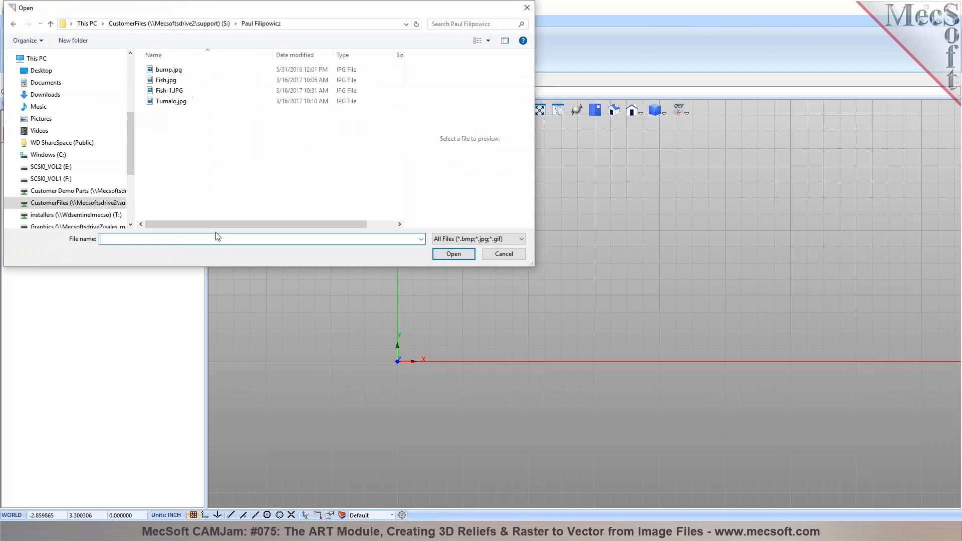
left_click(176, 92)
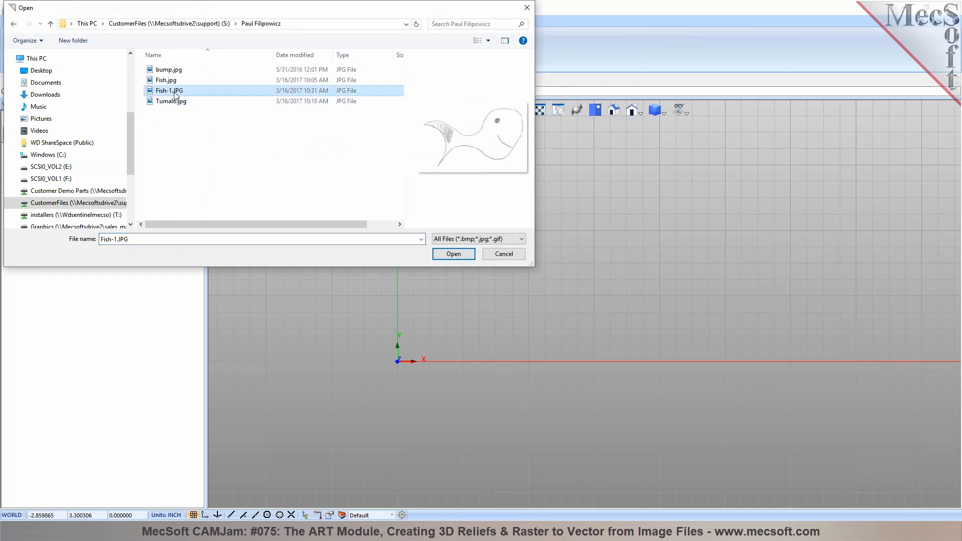
left_click(453, 254)
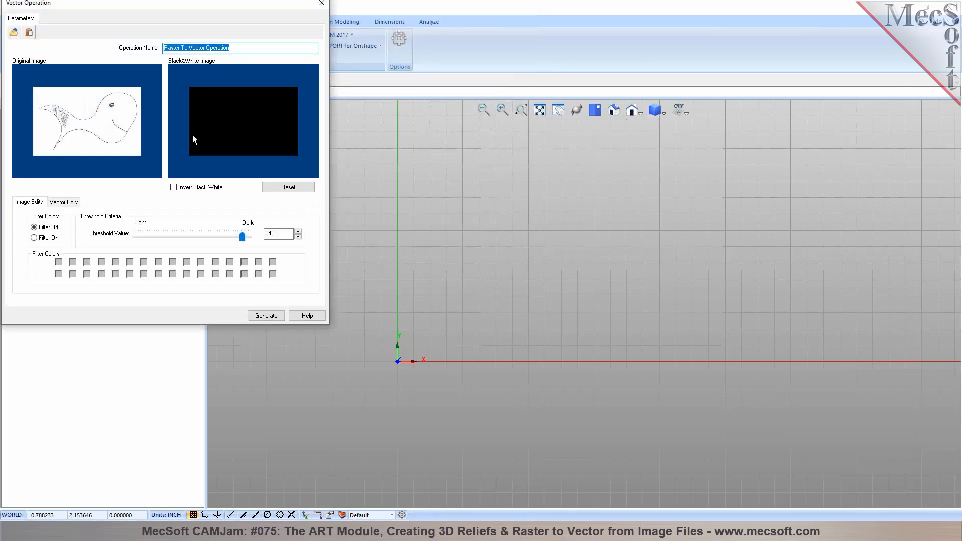
Invert the fish image's black and white and raise the threshold slightly
left_click(174, 187)
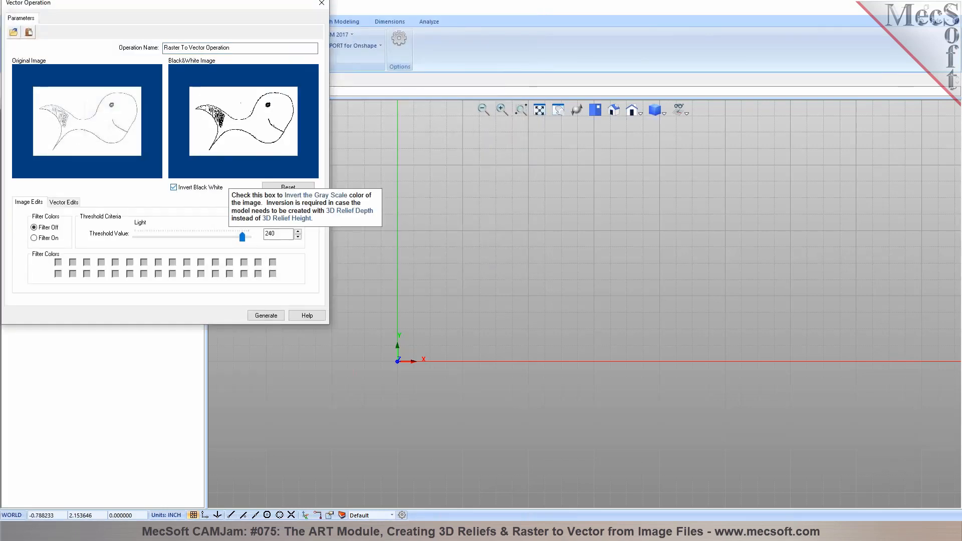
mouse_move(242, 234)
left_mouse_down()
mouse_move(211, 241)
mouse_move(252, 244)
mouse_move(138, 241)
mouse_move(242, 247)
left_mouse_up()
left_click(174, 188)
left_click(173, 187)
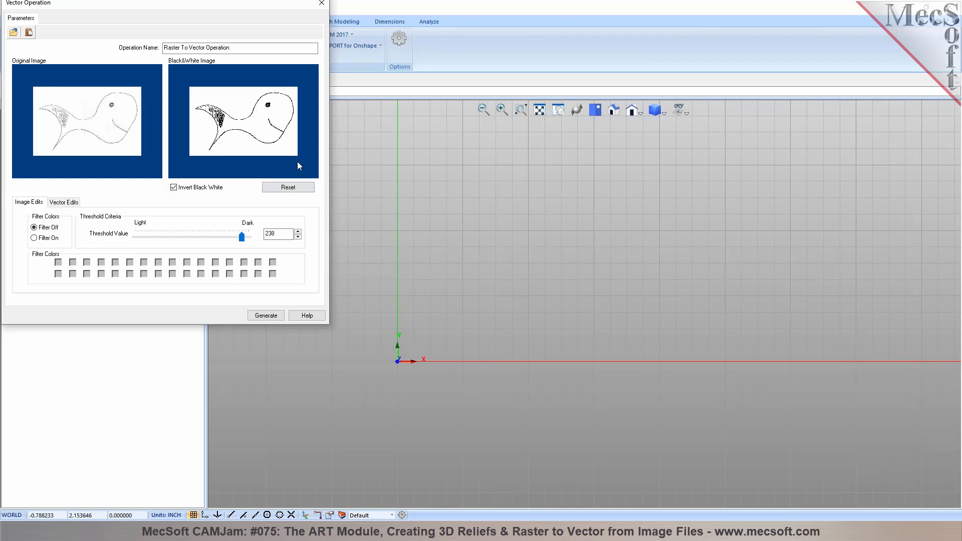
left_click_drag(241, 238, 243, 243)
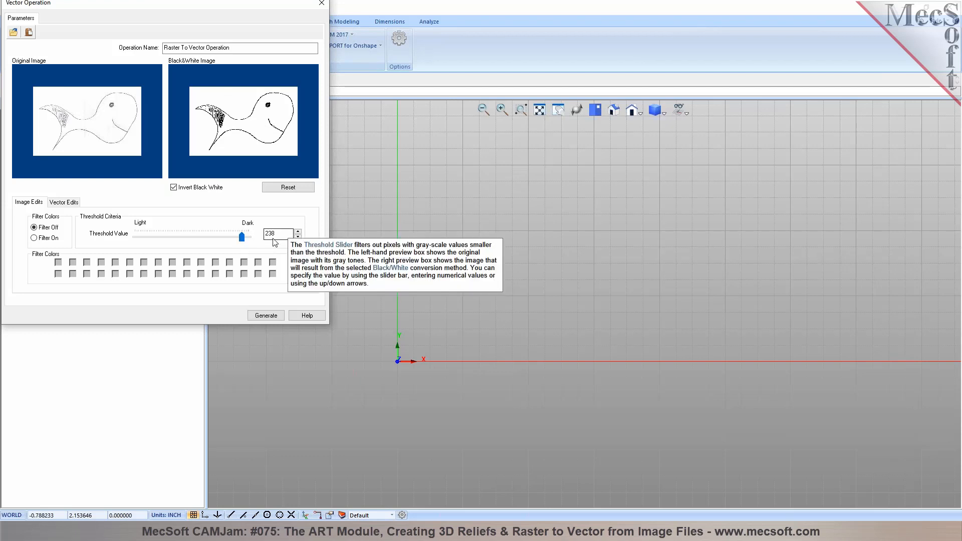
Size the vectors to an 8 by 5 rectangle from the origin, keep aspect ratio, and generate
left_click(76, 203)
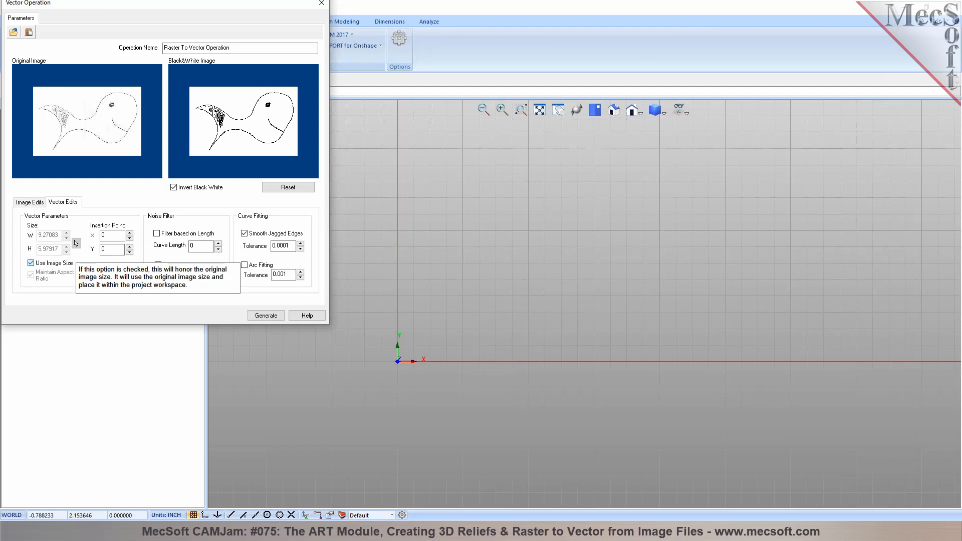
left_click(50, 263)
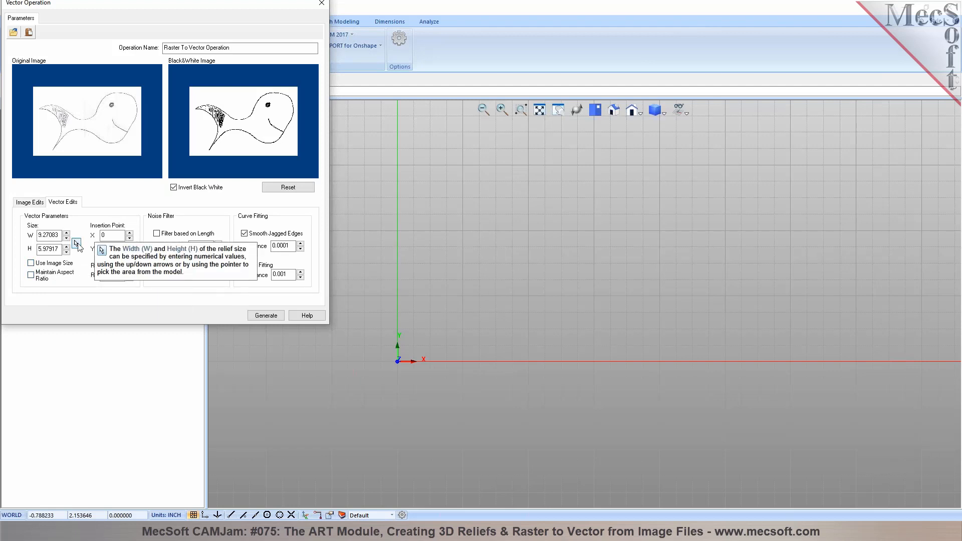
left_click(76, 244)
left_click(398, 361)
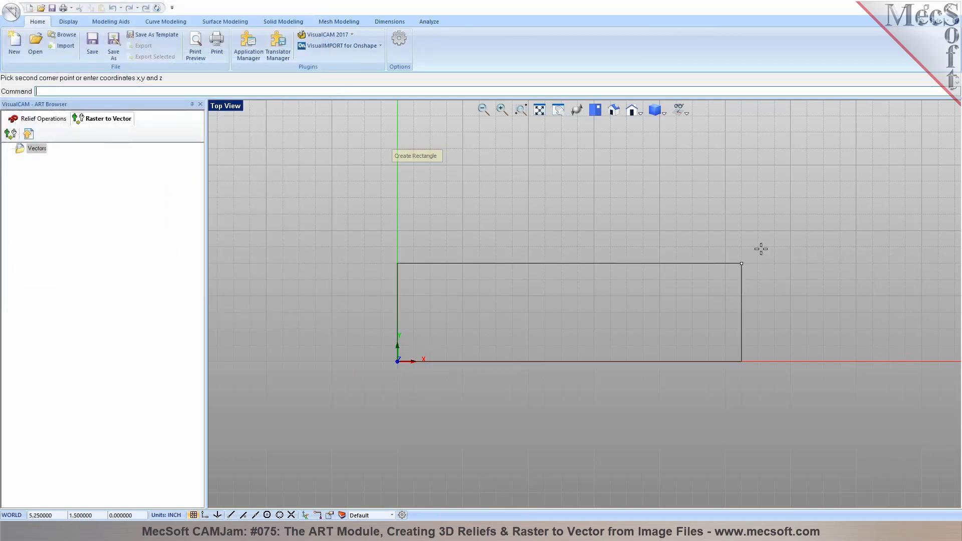
scroll(761, 251, "down", 1)
scroll(653, 293, "down", 1)
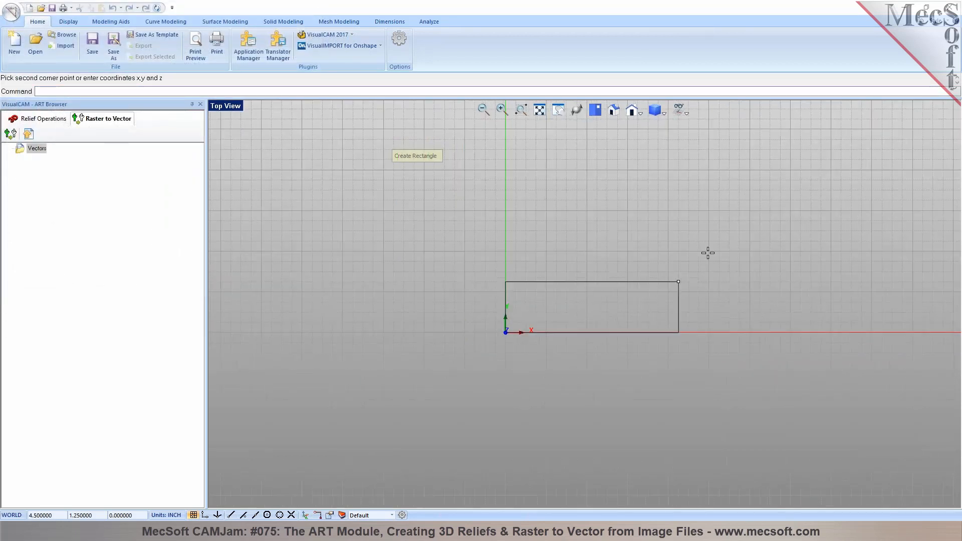
left_click(828, 130)
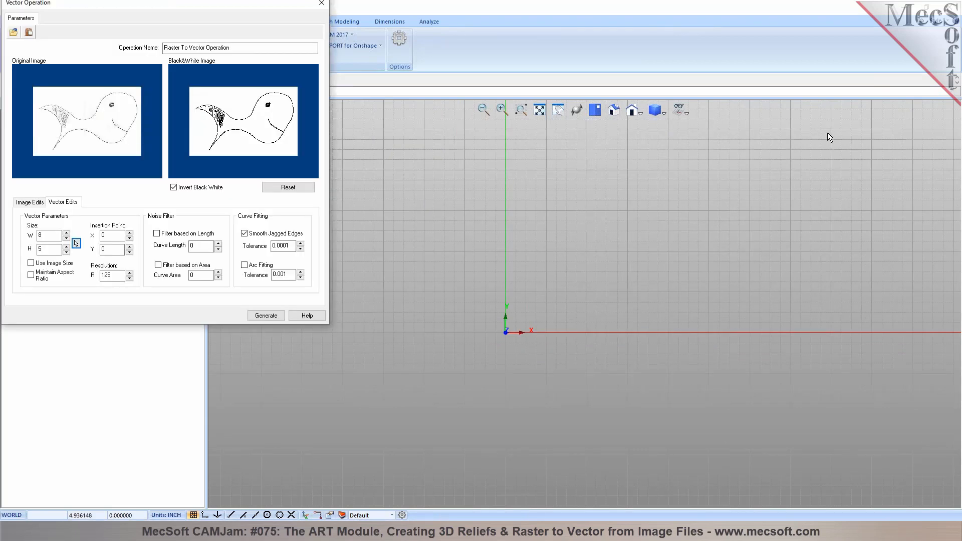
left_click(31, 276)
left_click(262, 316)
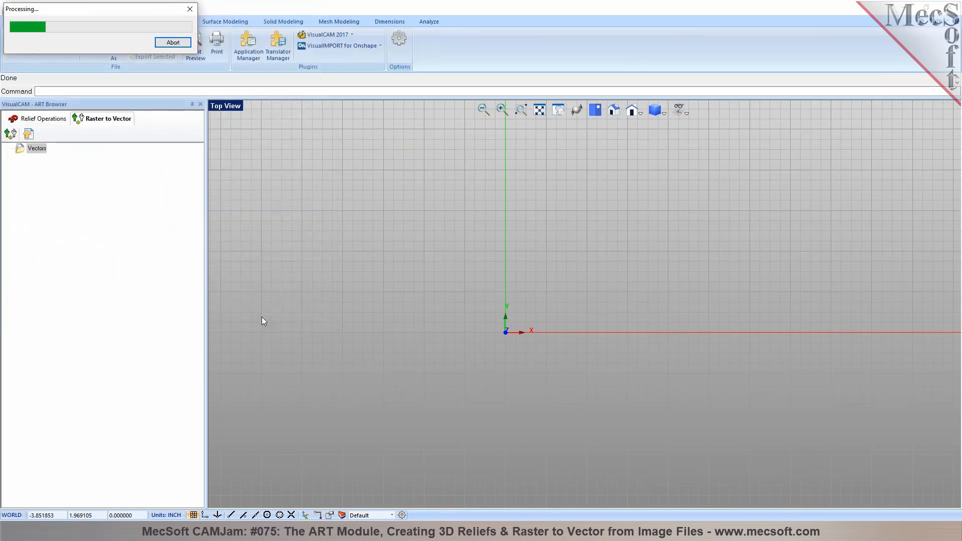
Zoom over the traced red fish curves, then bring up the original Fish.jpg in Photos
scroll(824, 170, "up", 3)
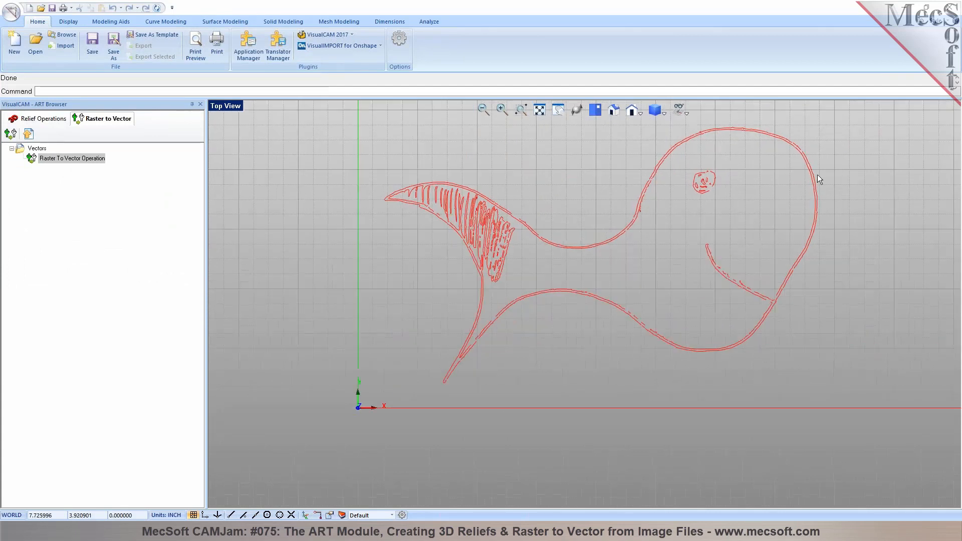
scroll(549, 284, "down", 1)
scroll(641, 226, "up", 5)
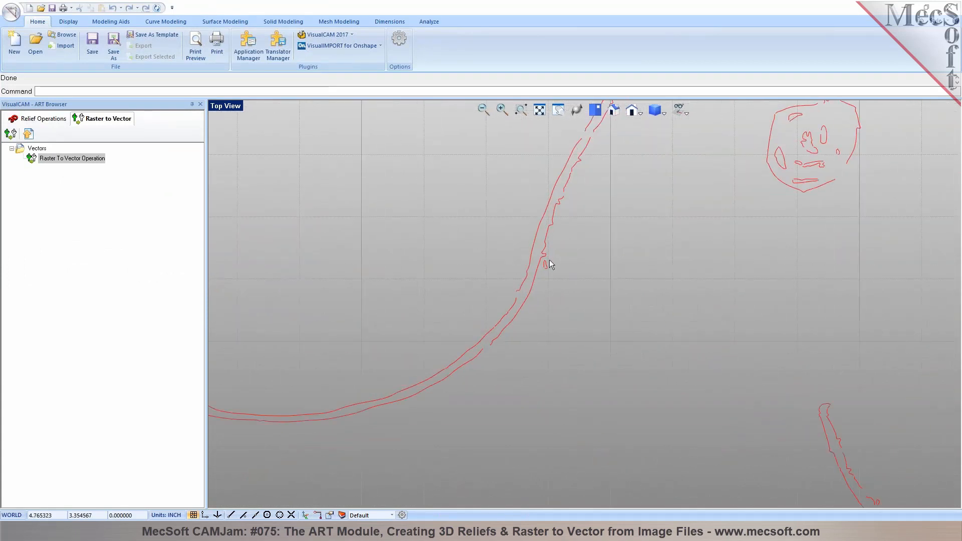
scroll(580, 255, "down", 3)
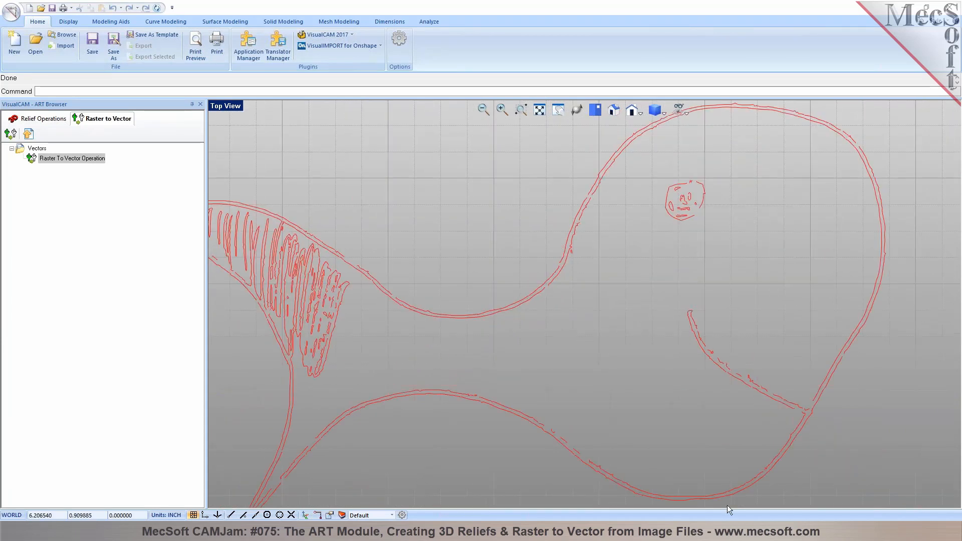
left_click(733, 531)
scroll(490, 221, "up", 5)
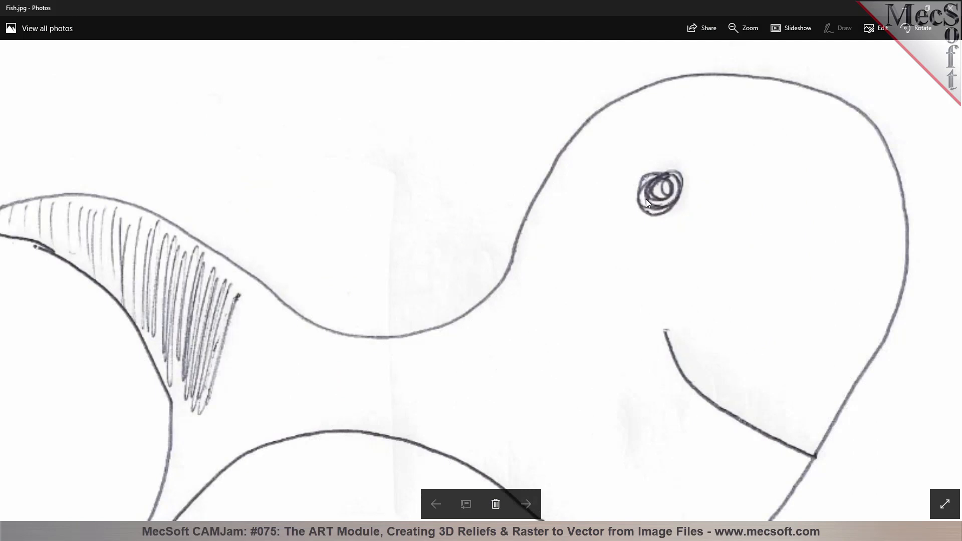
Zoom in and out on the Fish.jpg sketch in Photos to compare it with the traced curves
scroll(449, 298, "up", 1)
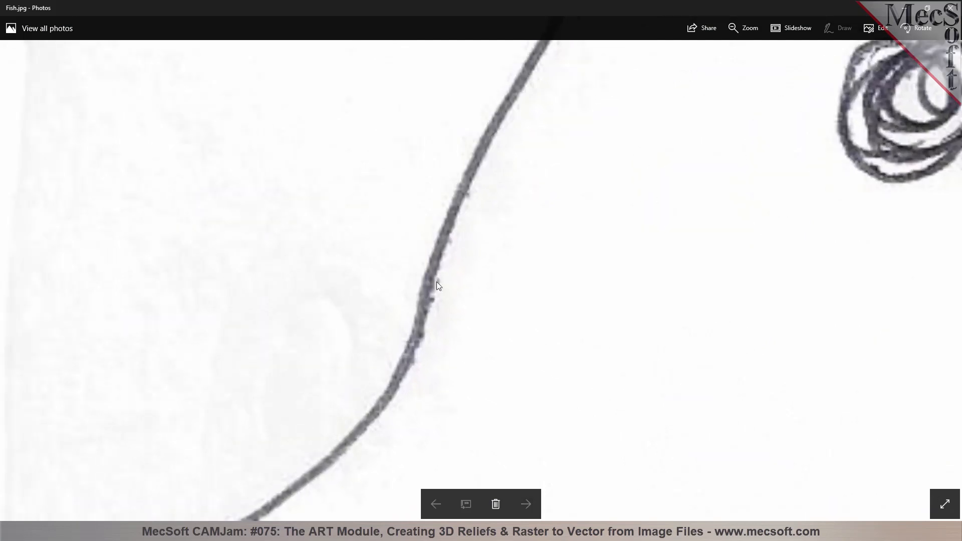
scroll(442, 266, "down", 1)
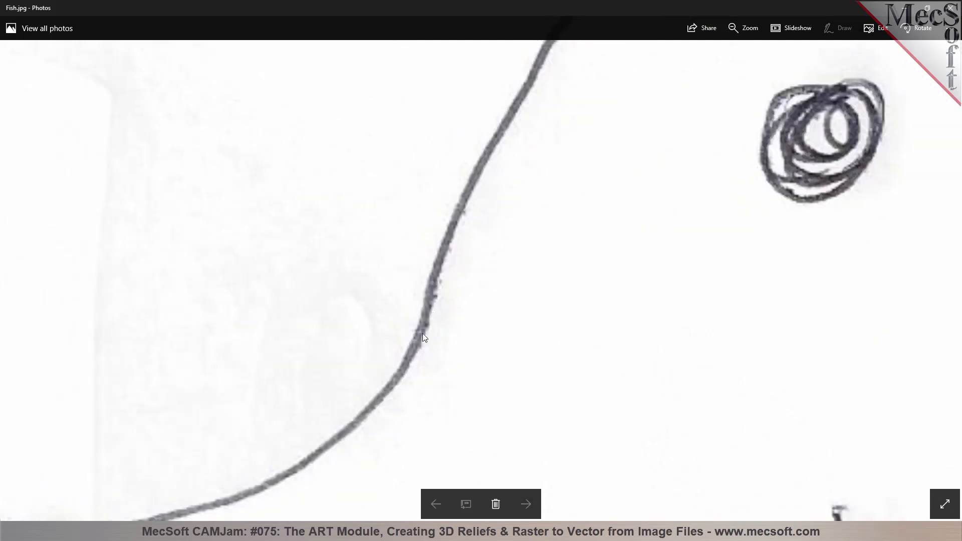
scroll(443, 298, "down", 3)
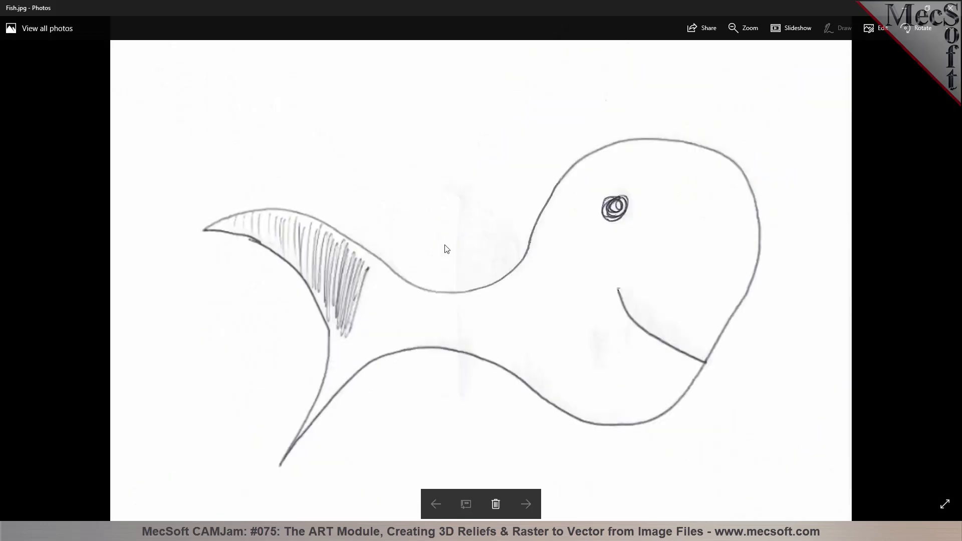
scroll(365, 293, "up", 3)
scroll(368, 287, "up", 2)
scroll(461, 215, "up", 1)
scroll(421, 230, "down", 2)
scroll(416, 233, "down", 1)
scroll(602, 303, "down", 3)
scroll(604, 302, "up", 1)
scroll(603, 302, "down", 1)
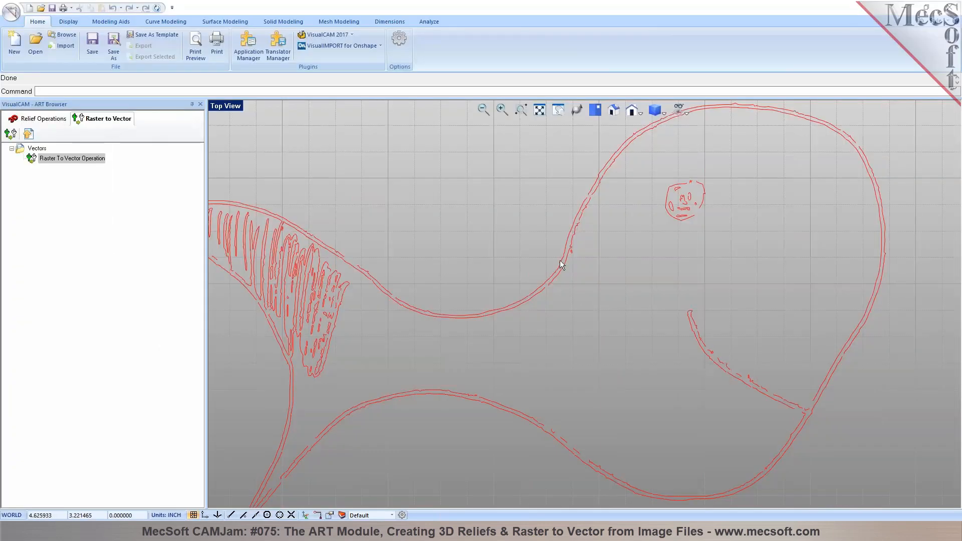
Edit the Raster To Vector Operation, change Resolution R from 125 to 150, and regenerate
scroll(559, 262, "up", 2)
right_click(40, 165)
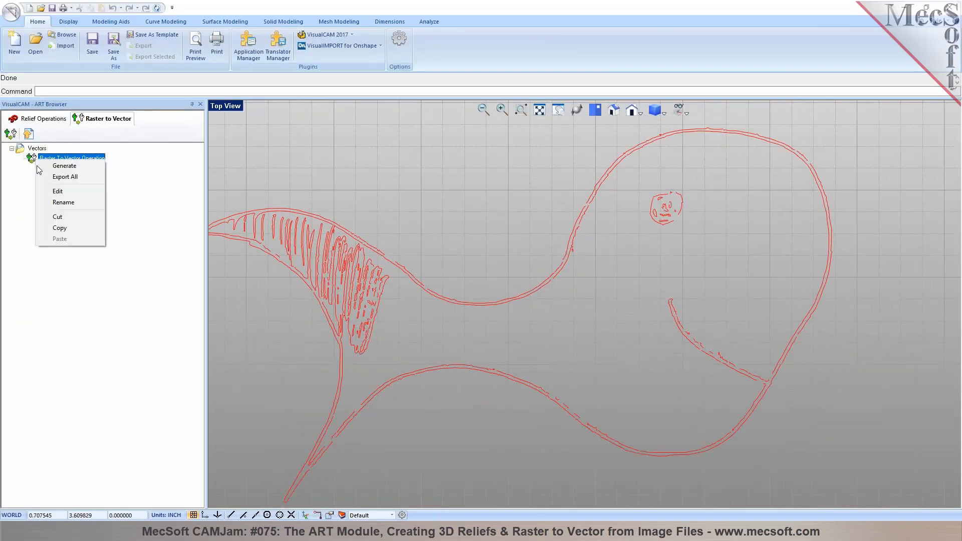
left_click(53, 189)
mouse_move(242, 236)
left_mouse_down()
mouse_move(199, 238)
mouse_move(242, 247)
left_mouse_up()
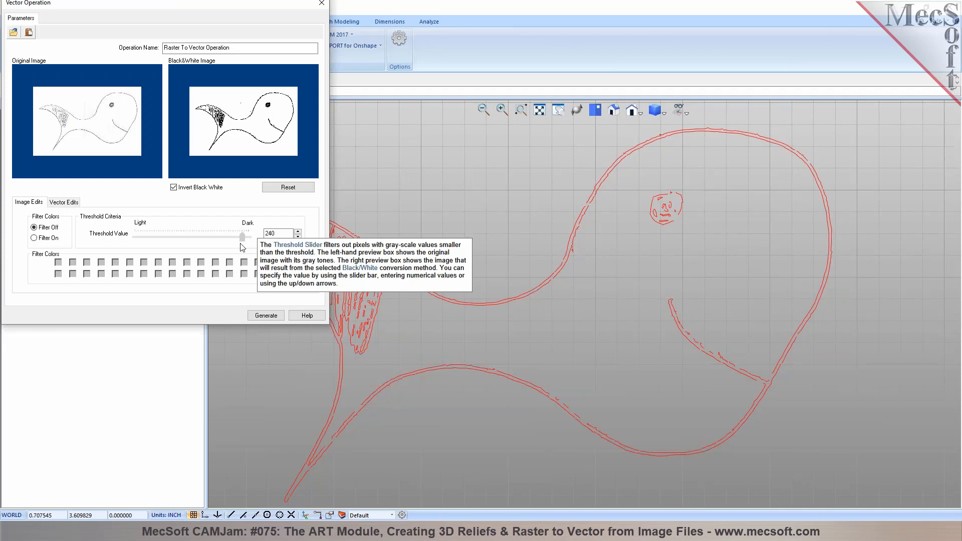
left_click(65, 202)
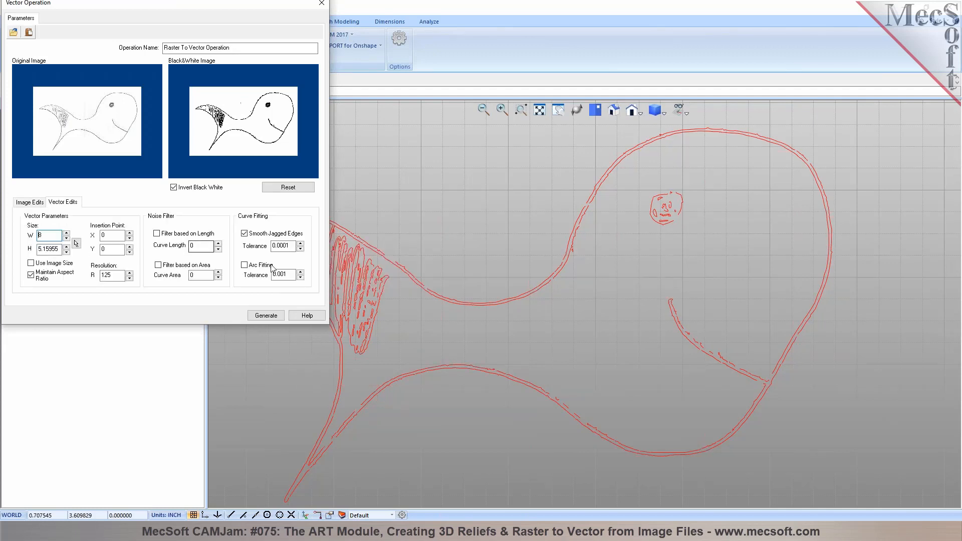
left_click(106, 277)
left_click_drag(104, 277, 113, 277)
type("50")
left_click(266, 315)
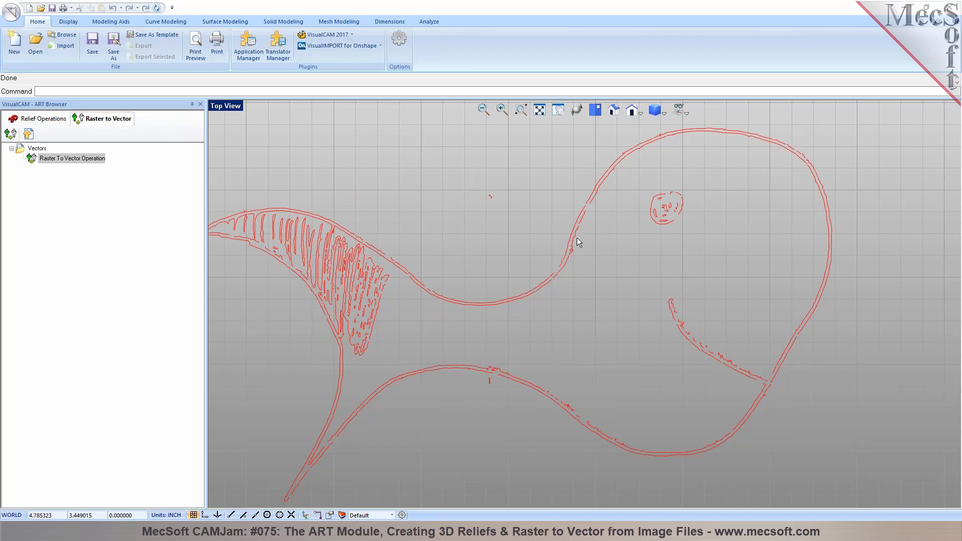
Zoom the Top View in on the tail hatching to inspect the finer resolution-150 loops
scroll(576, 238, "down", 3)
scroll(389, 266, "up", 5)
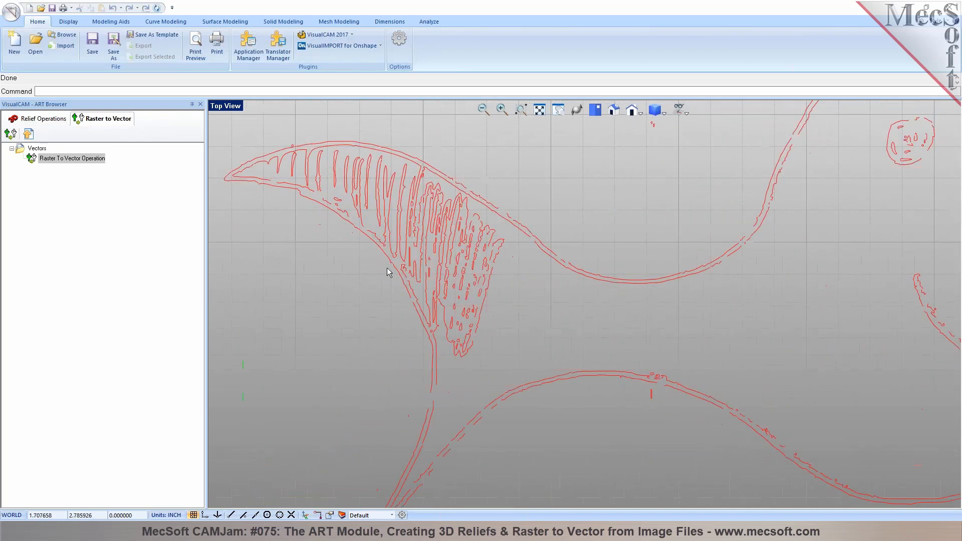
scroll(390, 266, "down", 4)
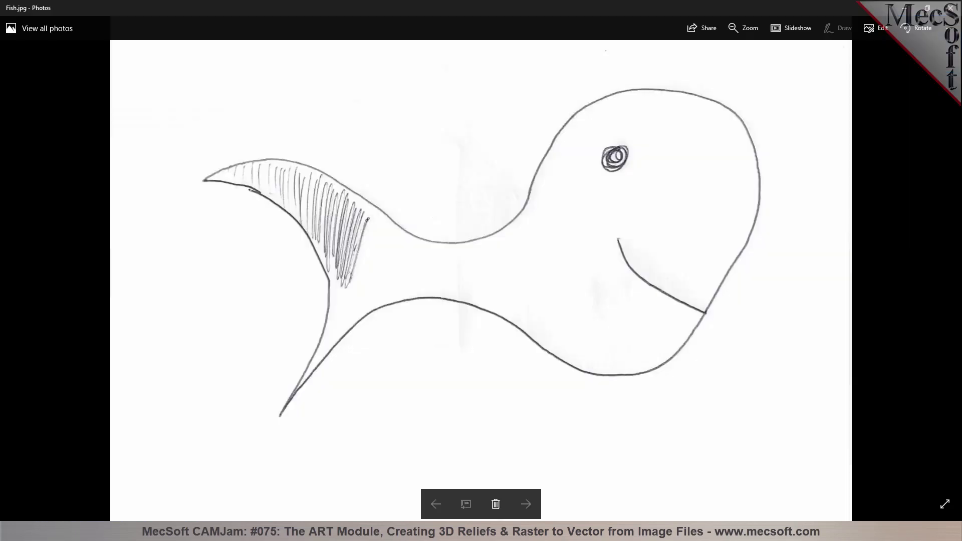
scroll(333, 216, "up", 5)
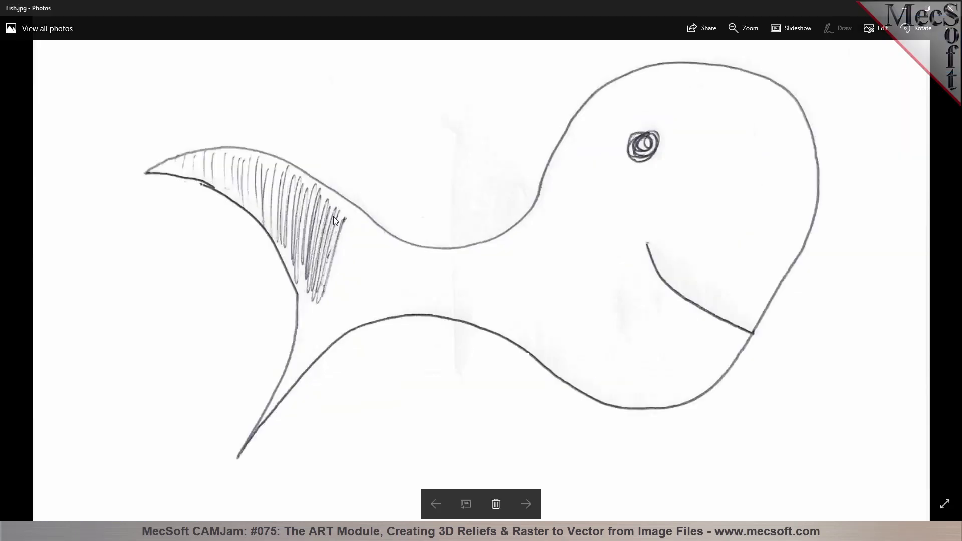
scroll(303, 238, "down", 1)
scroll(304, 239, "up", 1)
scroll(317, 245, "down", 1)
scroll(318, 248, "up", 1)
scroll(324, 236, "down", 6)
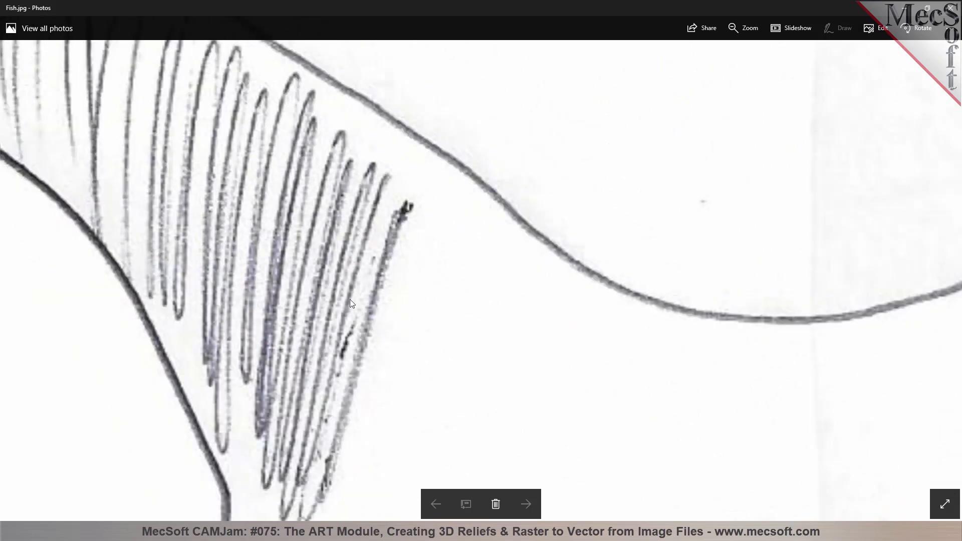
scroll(328, 234, "down", 2)
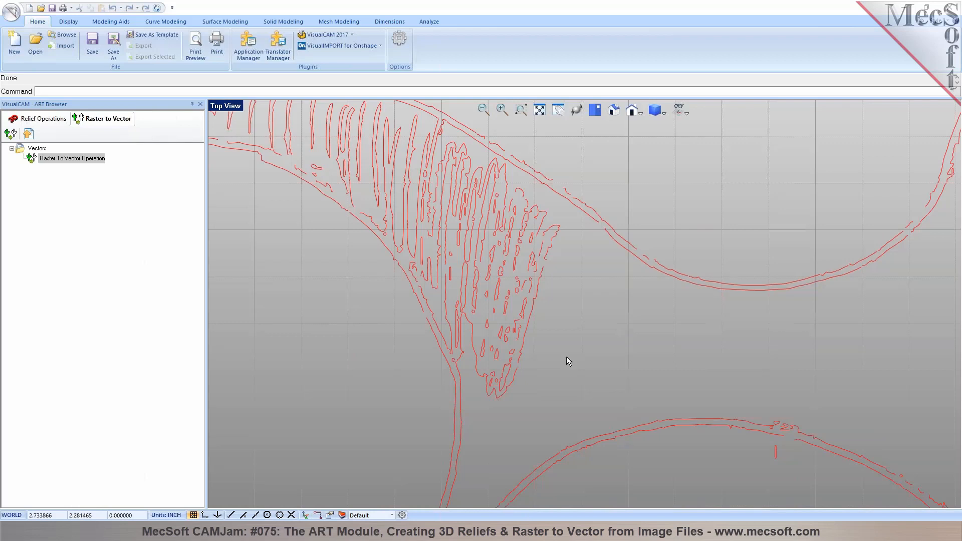
scroll(494, 299, "down", 2)
Regenerate the fish vectors at Resolution 50 with Smooth Jagged Edges turned off
scroll(664, 284, "down", 2)
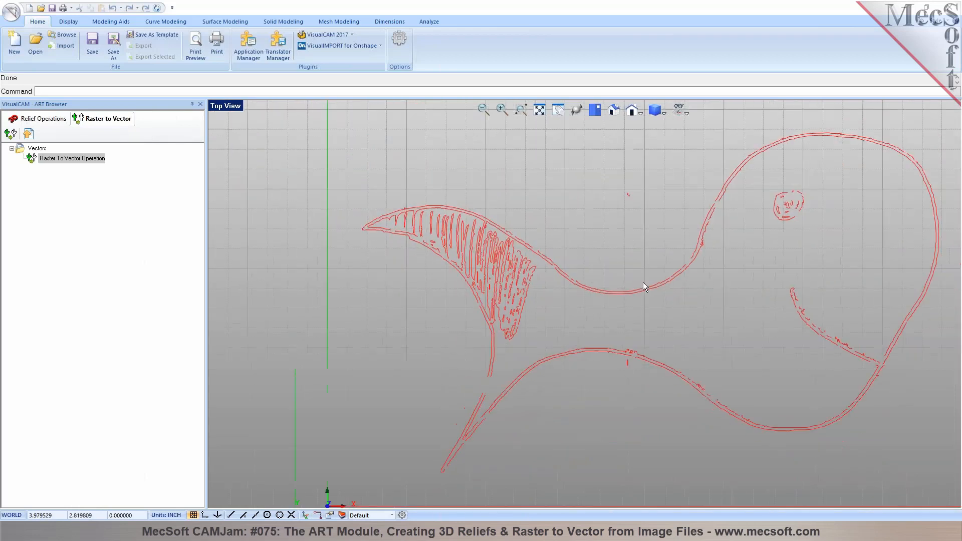
scroll(730, 346, "up", 4)
scroll(524, 340, "down", 2)
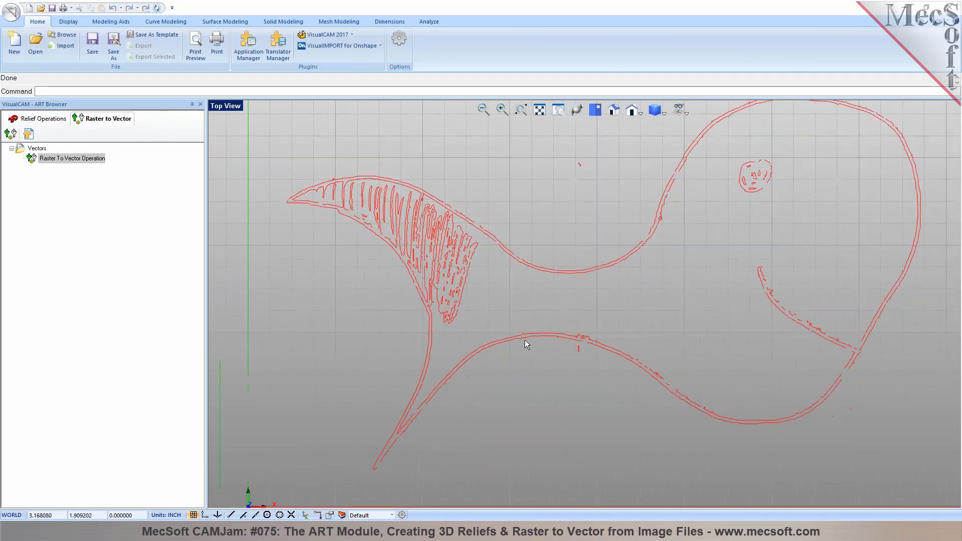
left_click(33, 161)
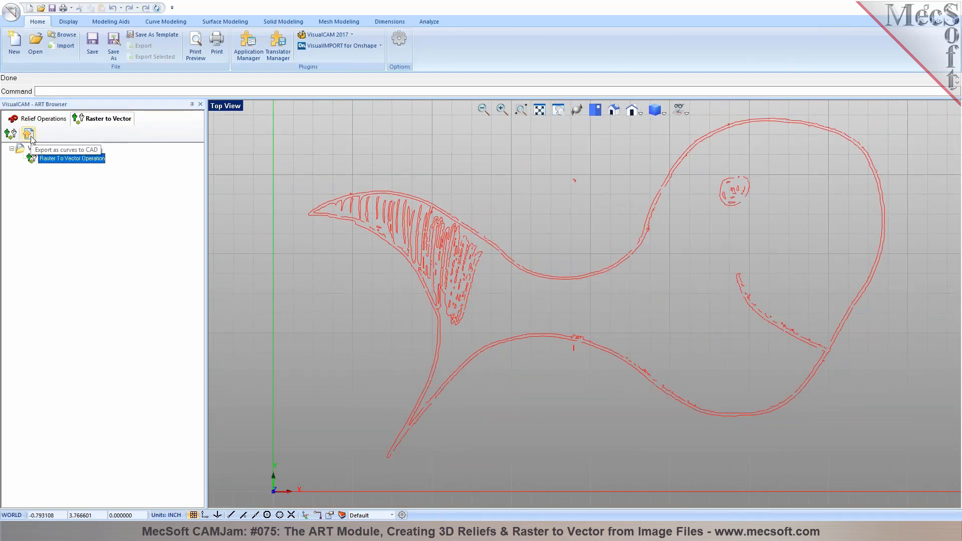
double_click(34, 158)
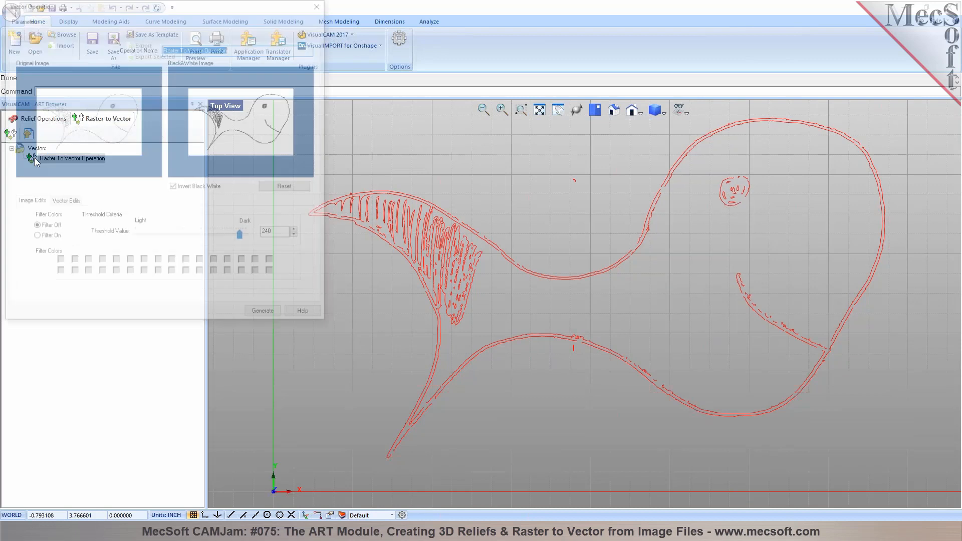
left_click(57, 202)
double_click(116, 275)
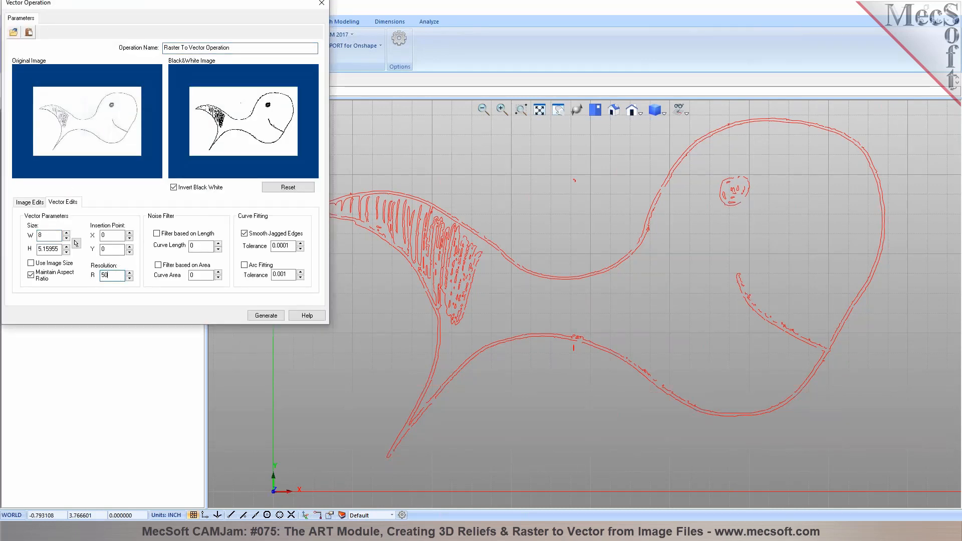
left_click(268, 235)
left_click(266, 316)
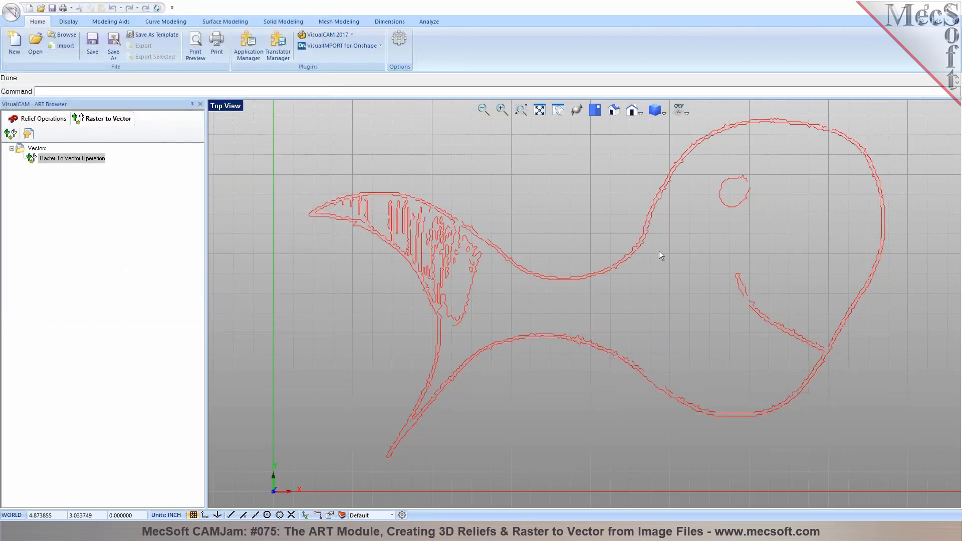
scroll(612, 259, "up", 2)
scroll(640, 201, "down", 2)
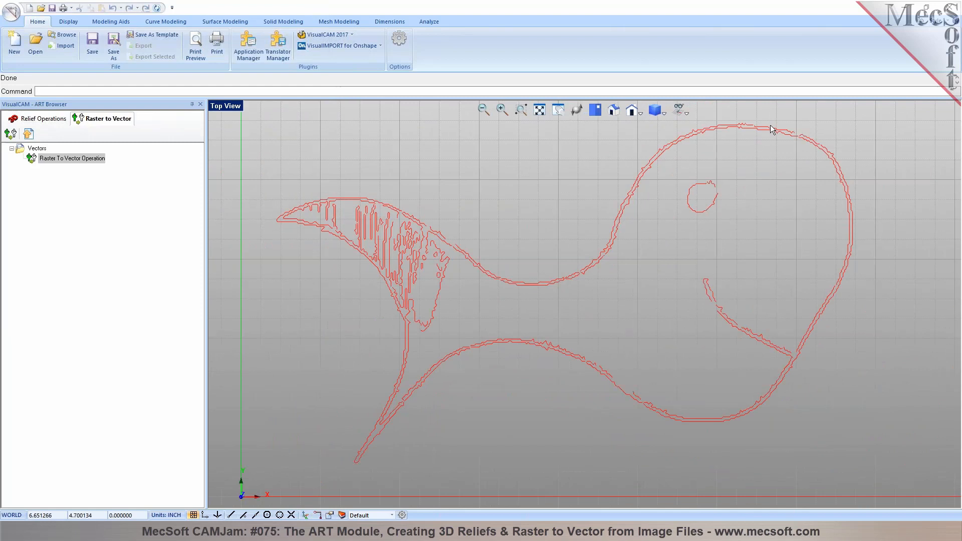
Turn Smooth Jagged Edges back on and regenerate the resolution-50 vectors
double_click(31, 160)
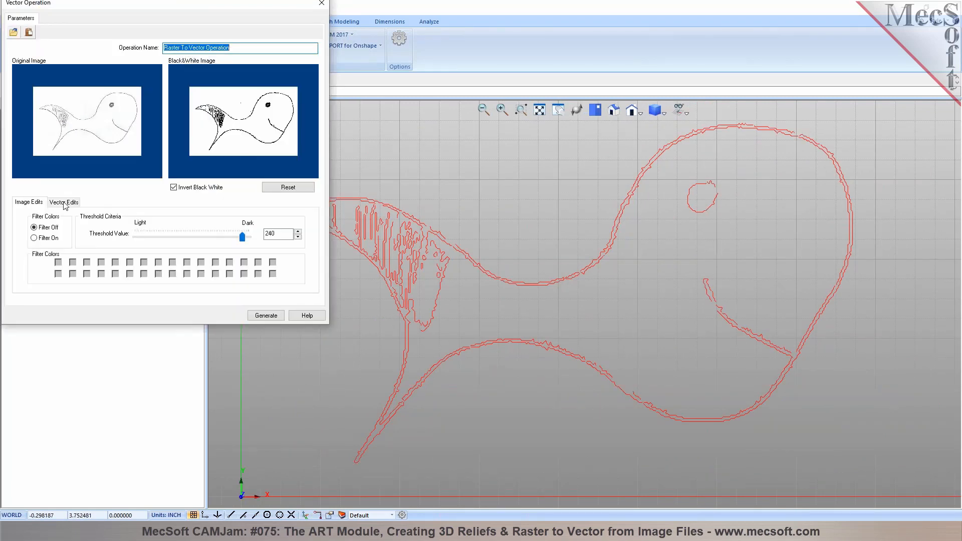
left_click(64, 202)
left_click(244, 233)
left_click(263, 317)
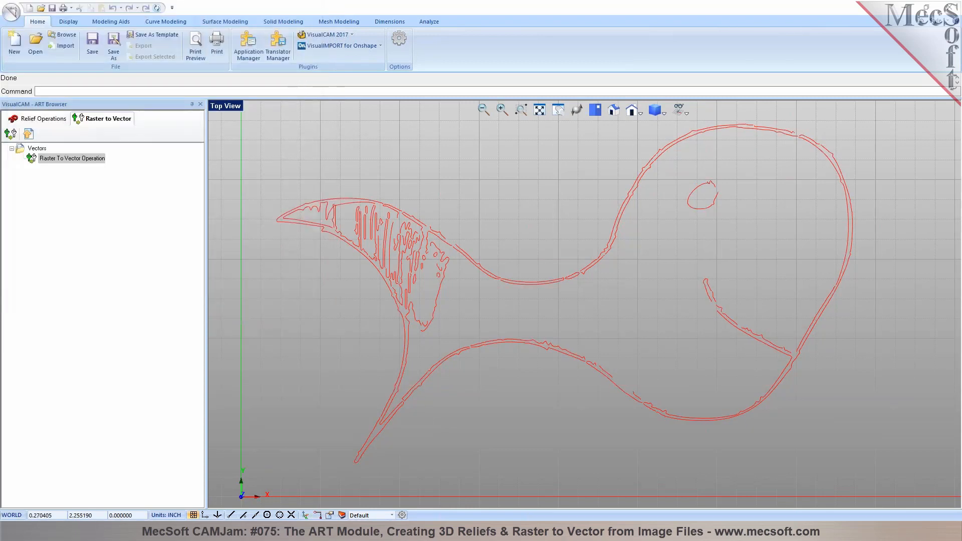
scroll(575, 266, "up", 2)
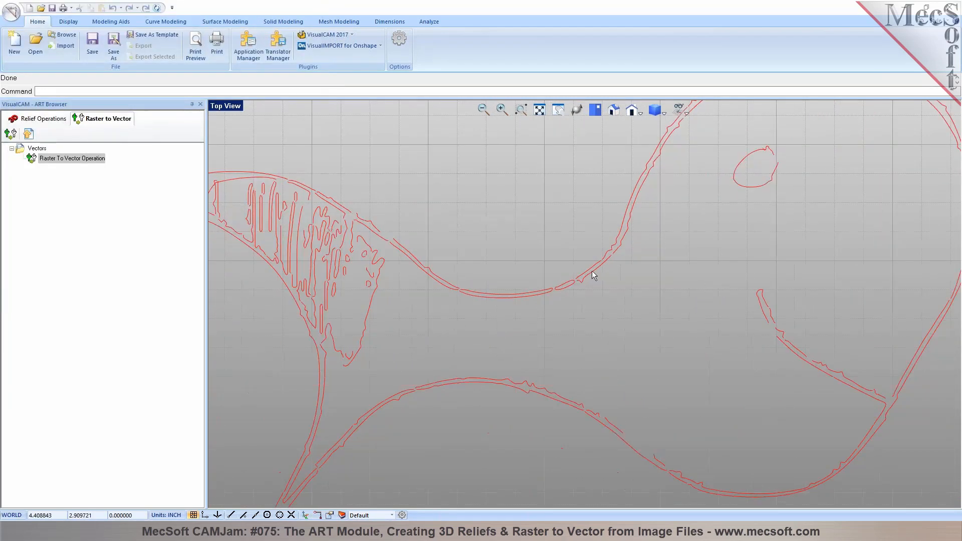
Raise the Raster To Vector Resolution R from 50 to 250 and regenerate the vectors
double_click(35, 159)
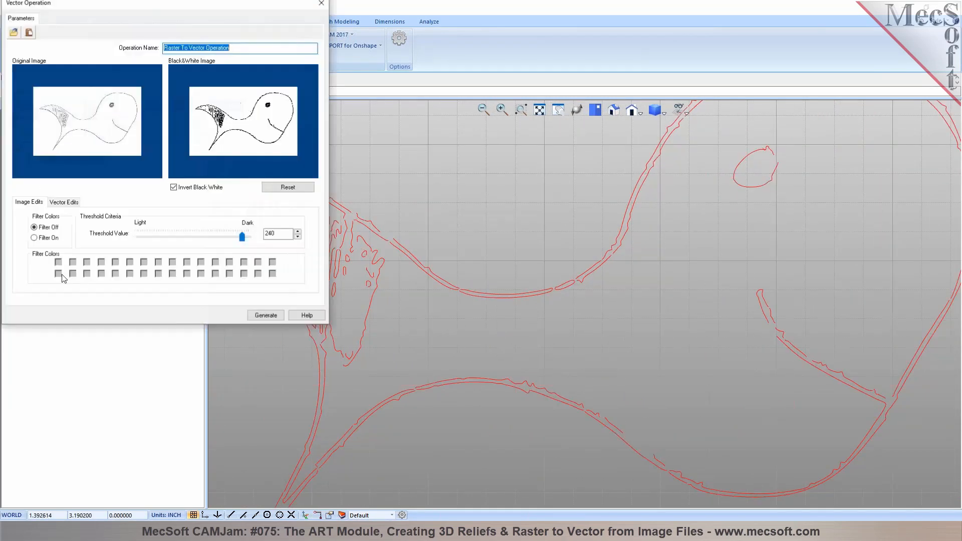
left_click(63, 202)
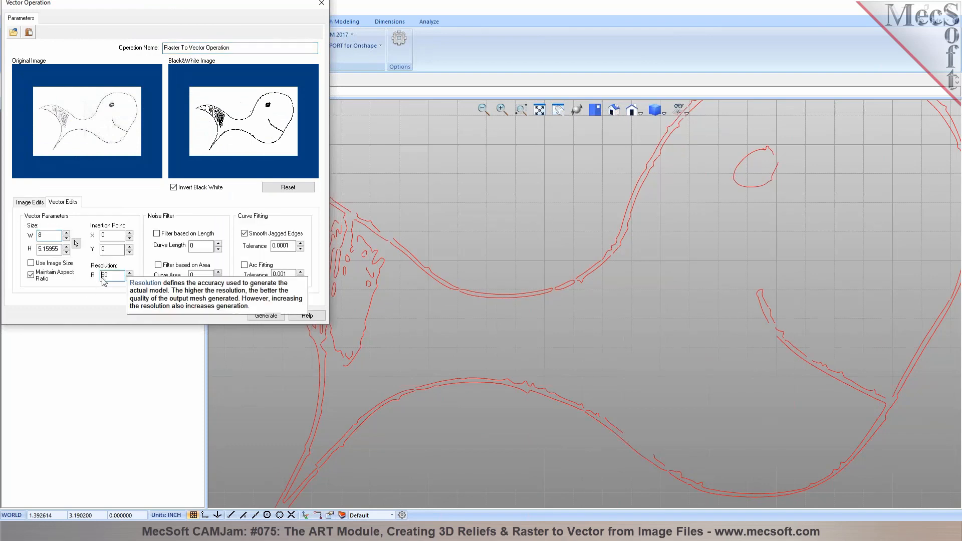
left_click(102, 276)
type("2")
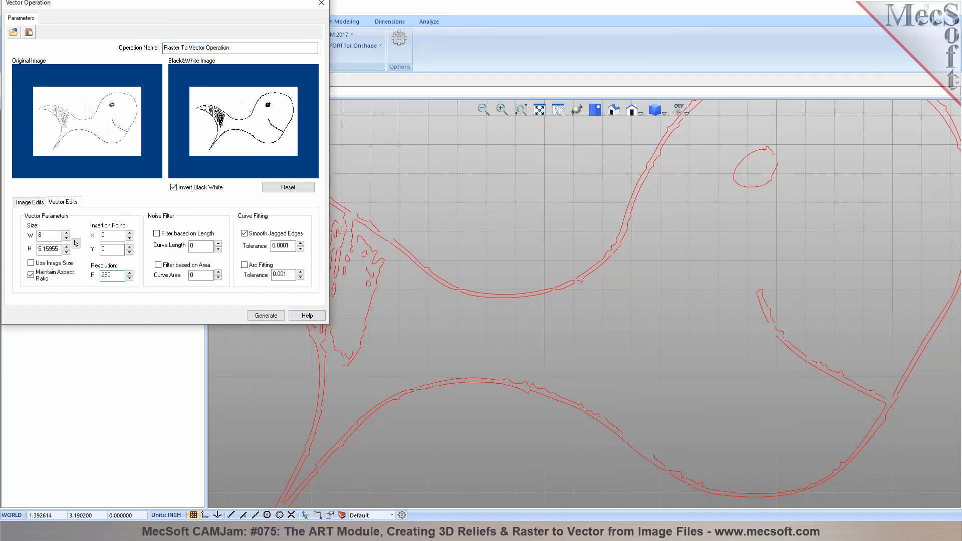
left_click(275, 315)
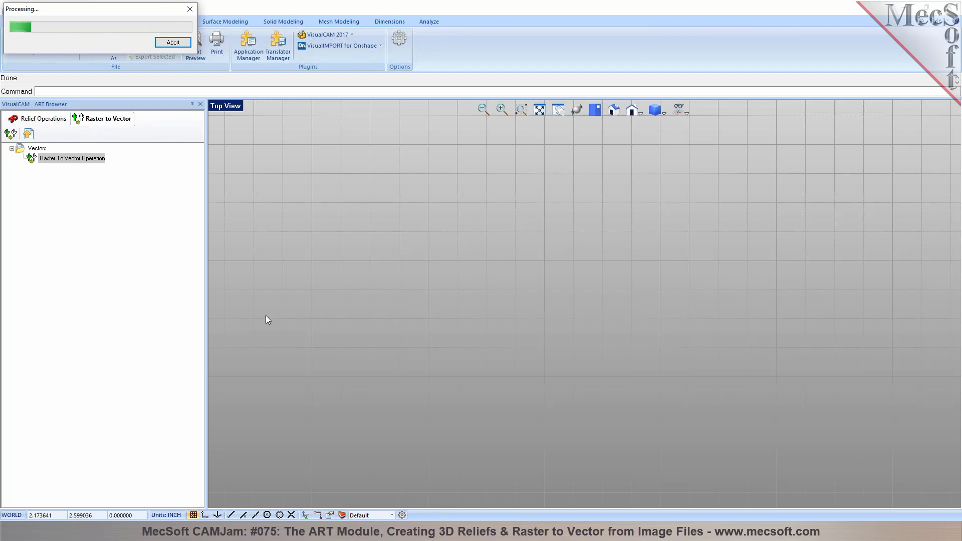
Once the resolution-250 curves finish, export them to the CAD model as curves
scroll(476, 296, "down", 2)
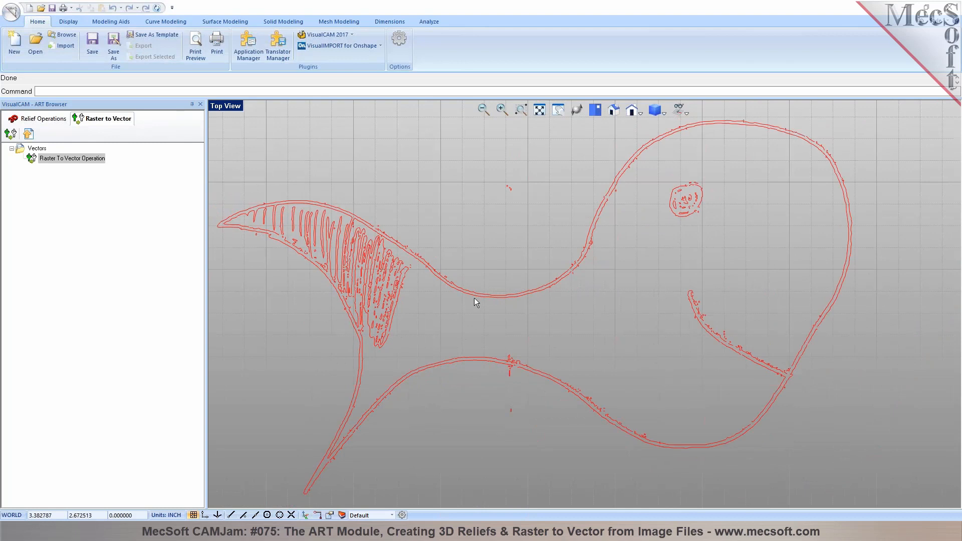
scroll(474, 298, "down", 1)
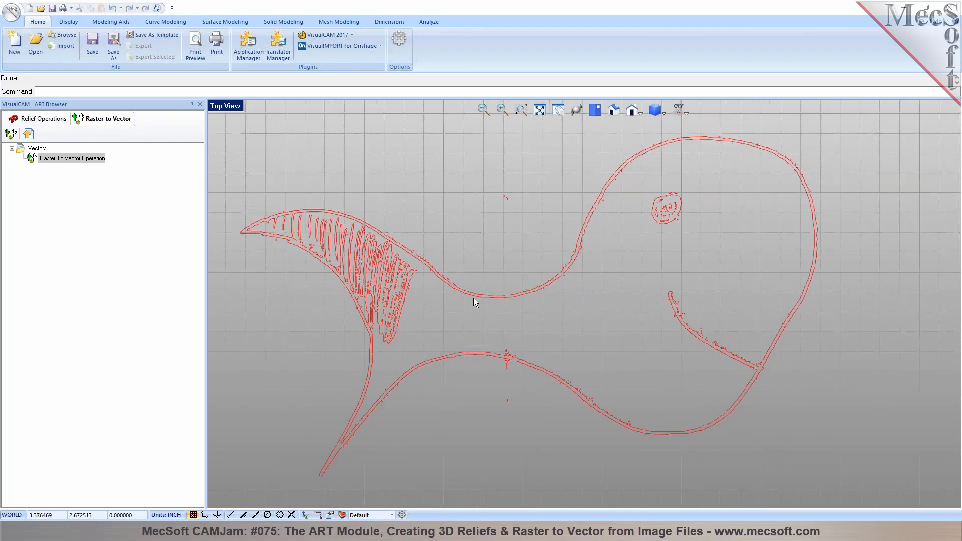
scroll(474, 299, "up", 1)
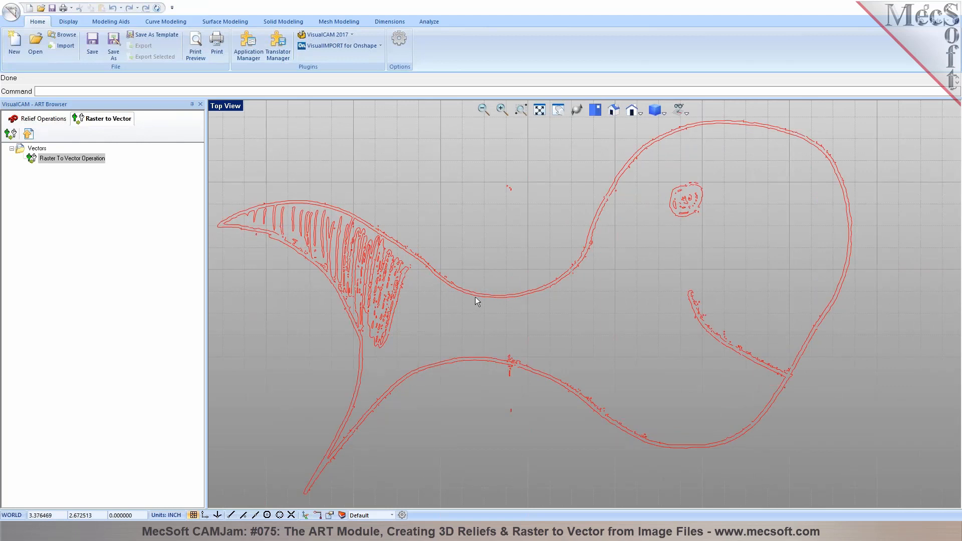
left_click(28, 133)
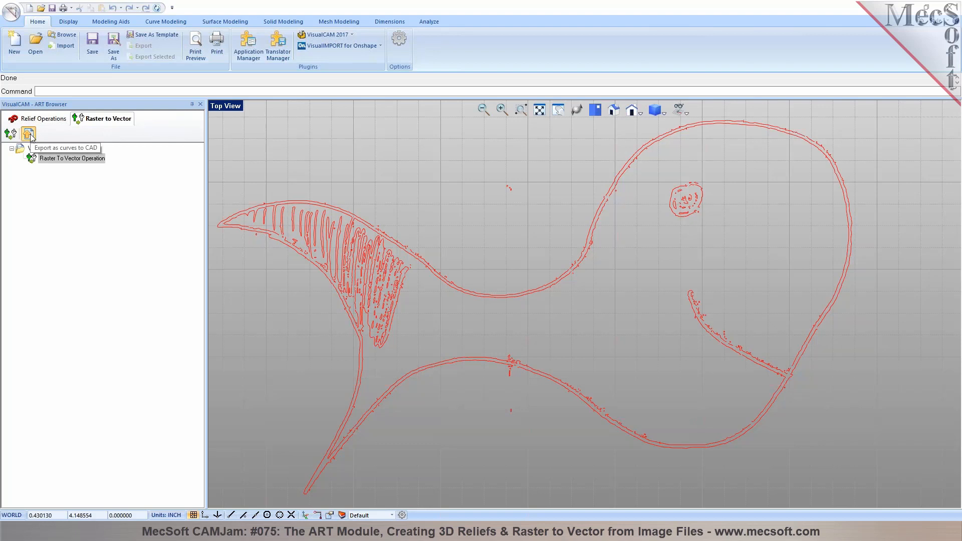
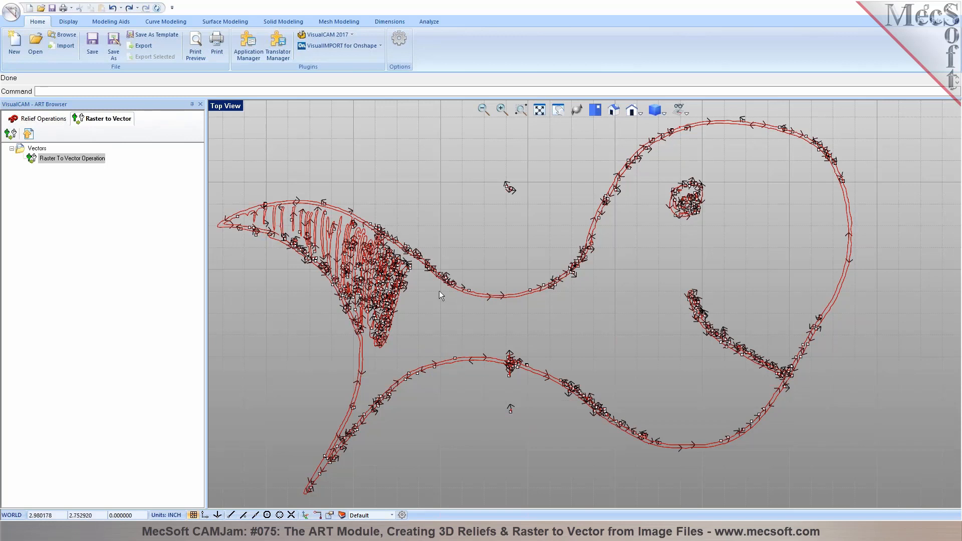
Deselect the traced vector curves using the Vectors folder in the ART Browser
left_click(36, 149)
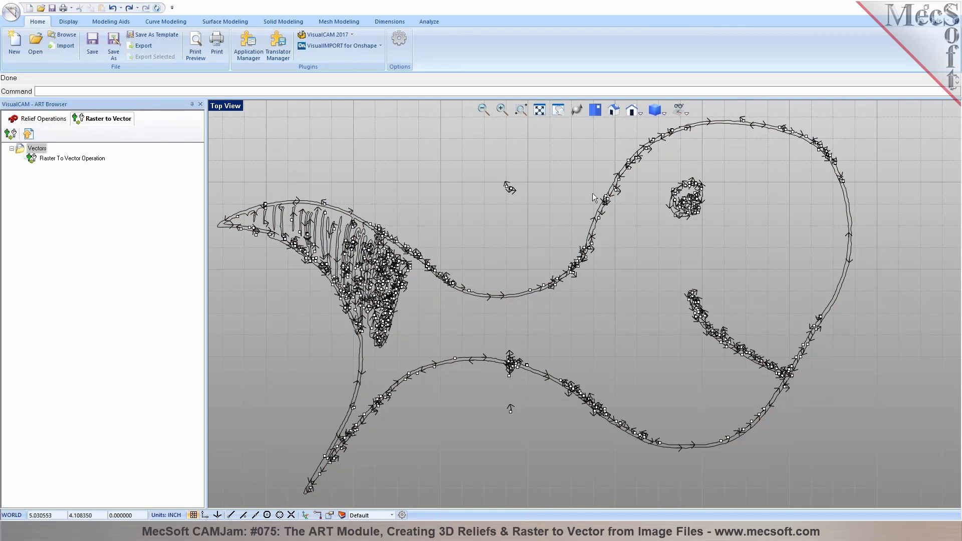
Hide curve start points and direction arrows in the Display options
left_click(399, 45)
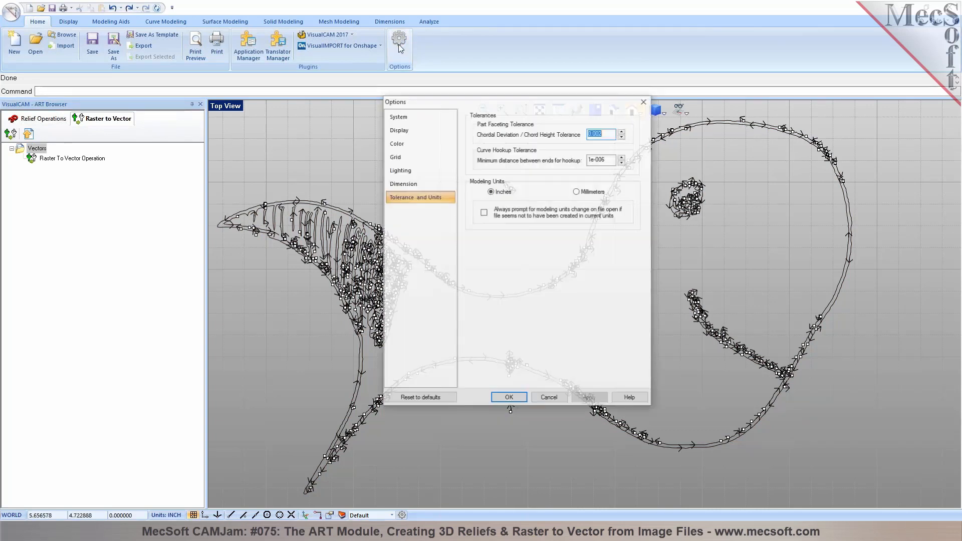
left_click(398, 129)
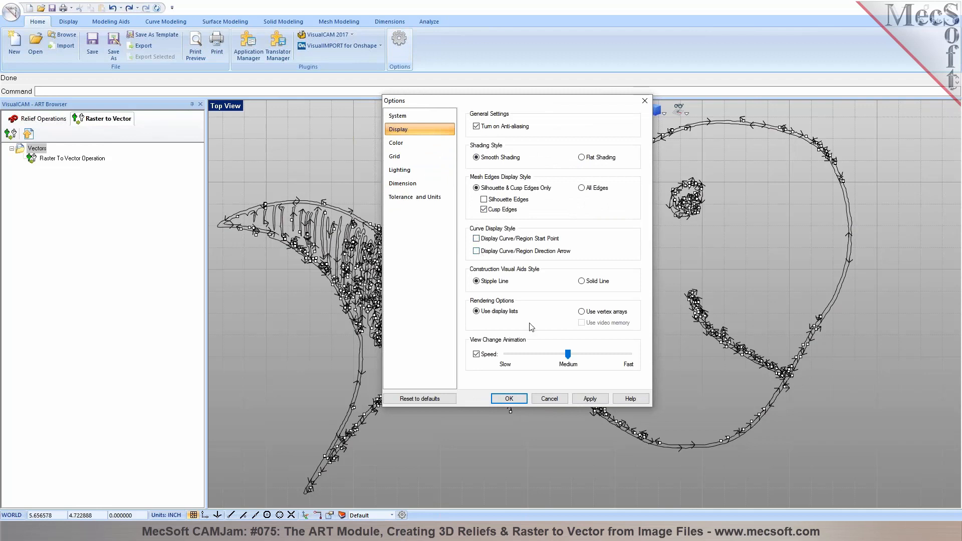
left_click(591, 398)
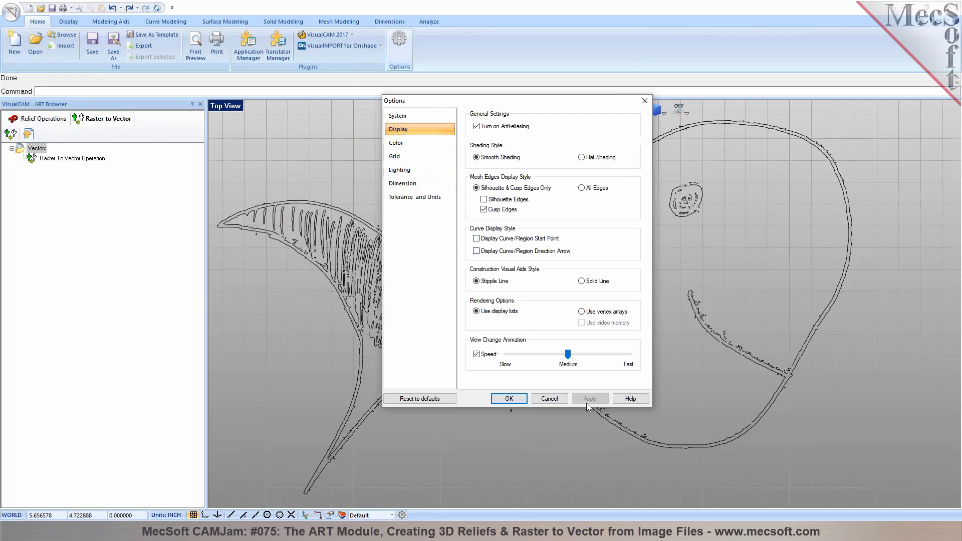
left_click(518, 401)
Delete the small stray curve fragments above the whale's back
scroll(583, 287, "up", 4)
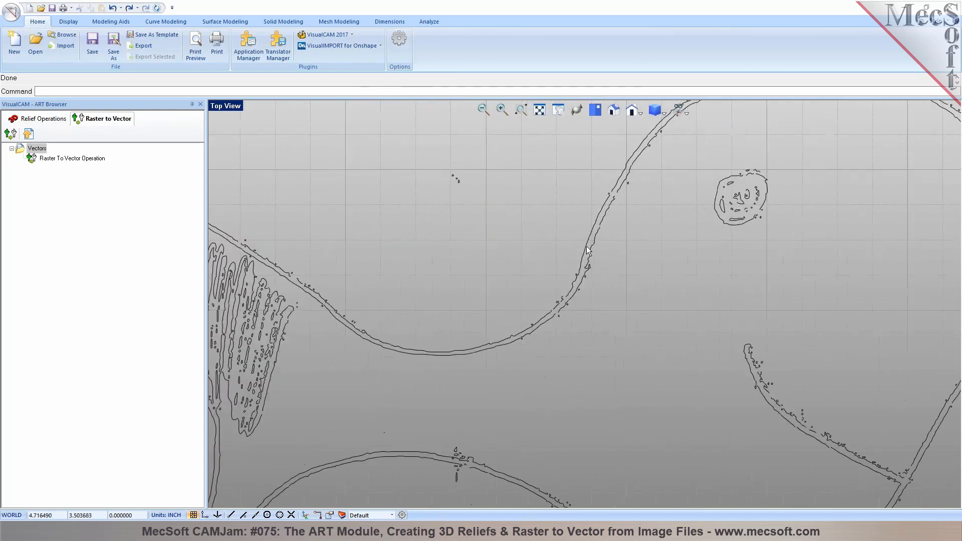
left_click(580, 287)
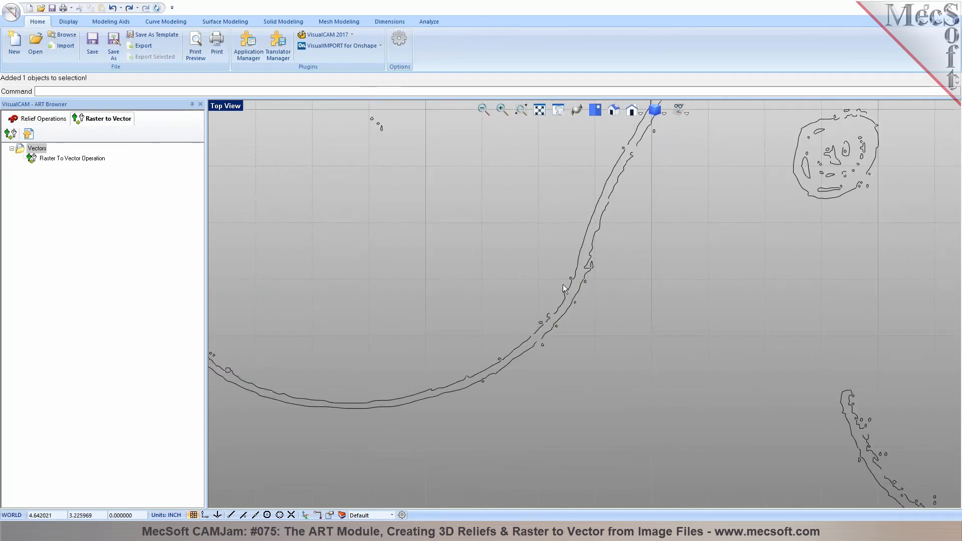
scroll(390, 143, "up", 1)
scroll(397, 151, "down", 2)
left_click_drag(360, 123, 400, 155)
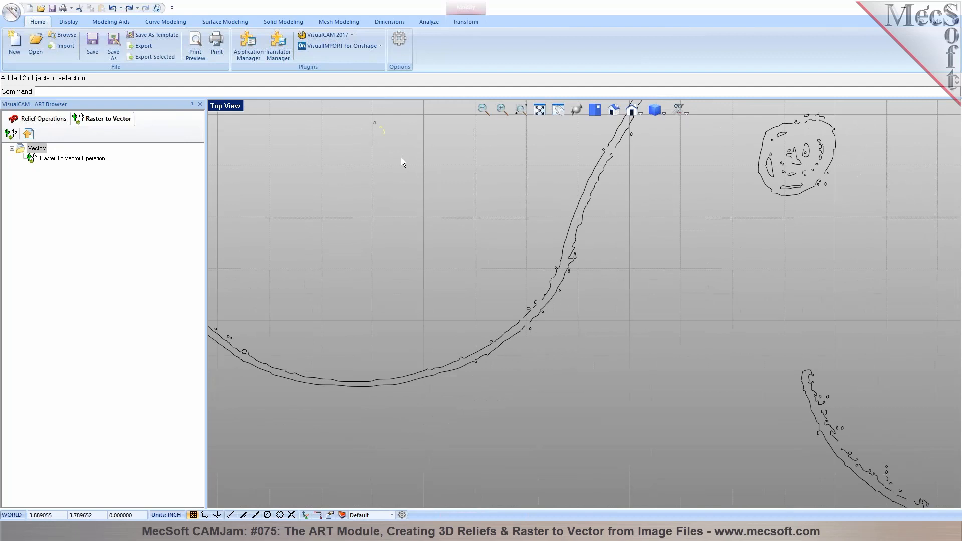
key("Delete")
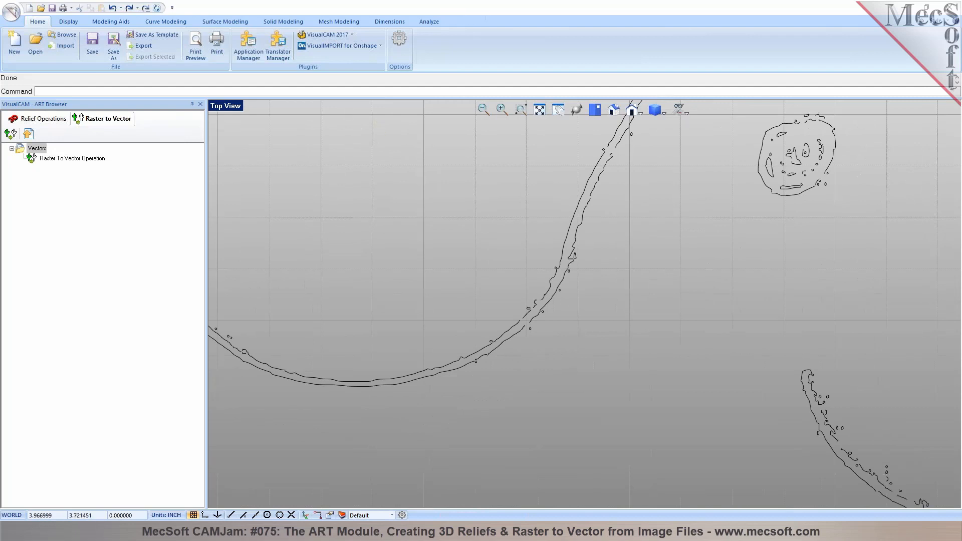
scroll(539, 232, "down", 3)
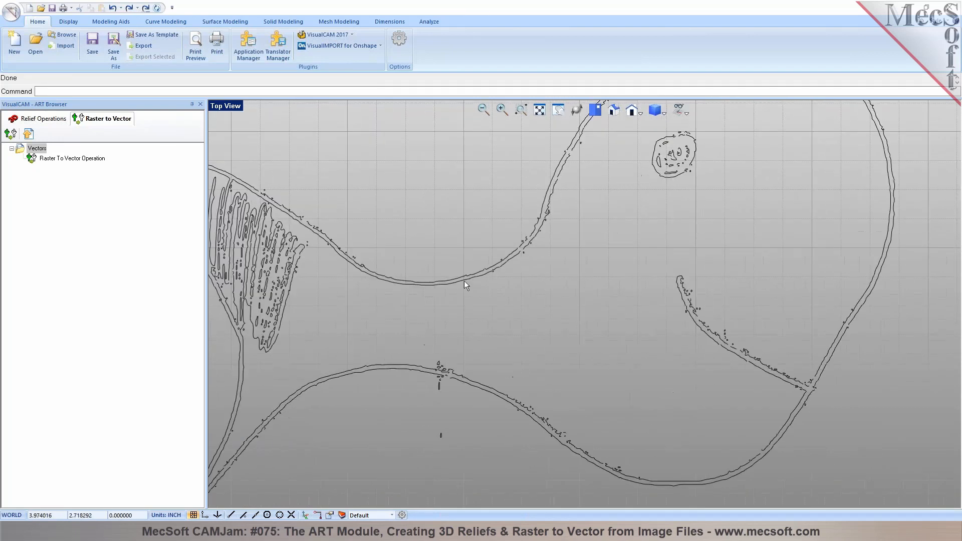
scroll(482, 362, "down", 3)
scroll(512, 259, "up", 2)
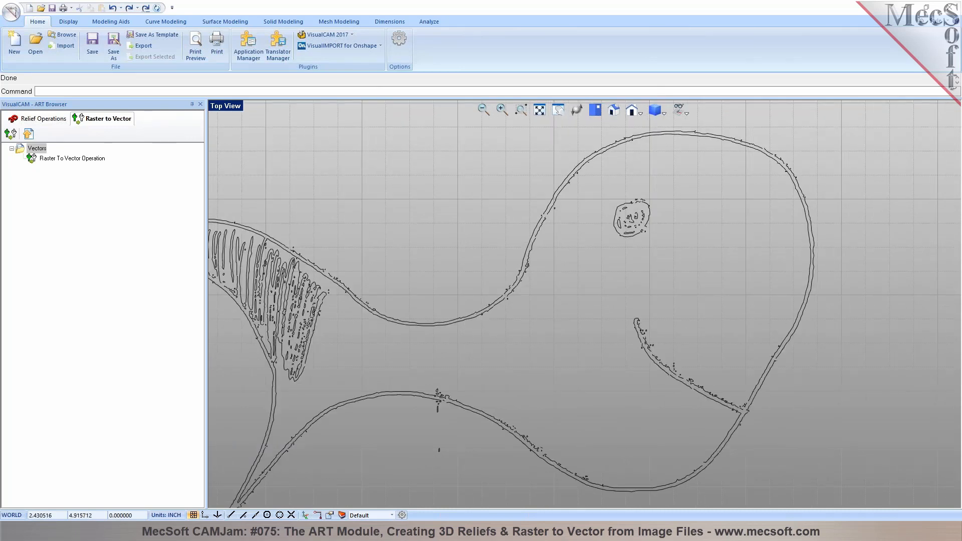
Start a default-degree NURBS curve and place points up the whale's back outline
left_click(166, 22)
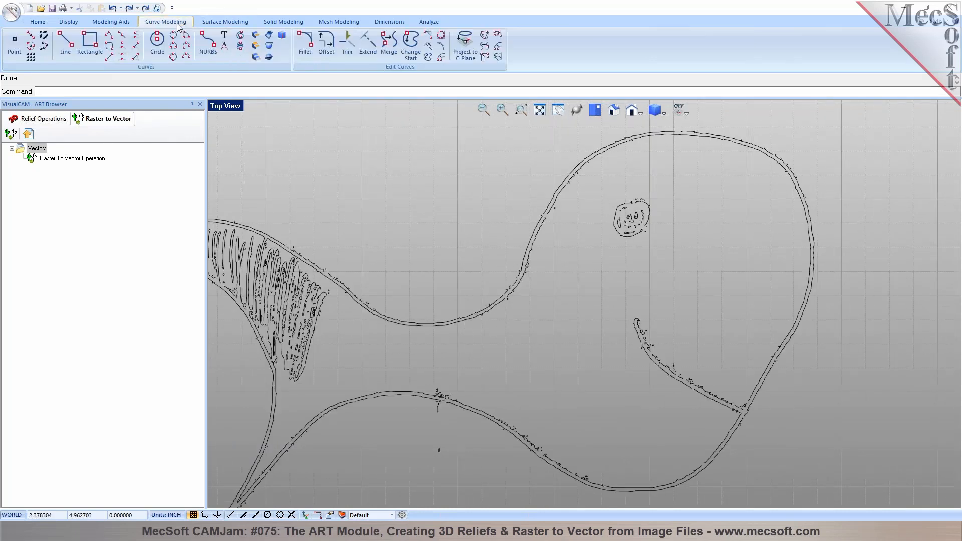
left_click(205, 45)
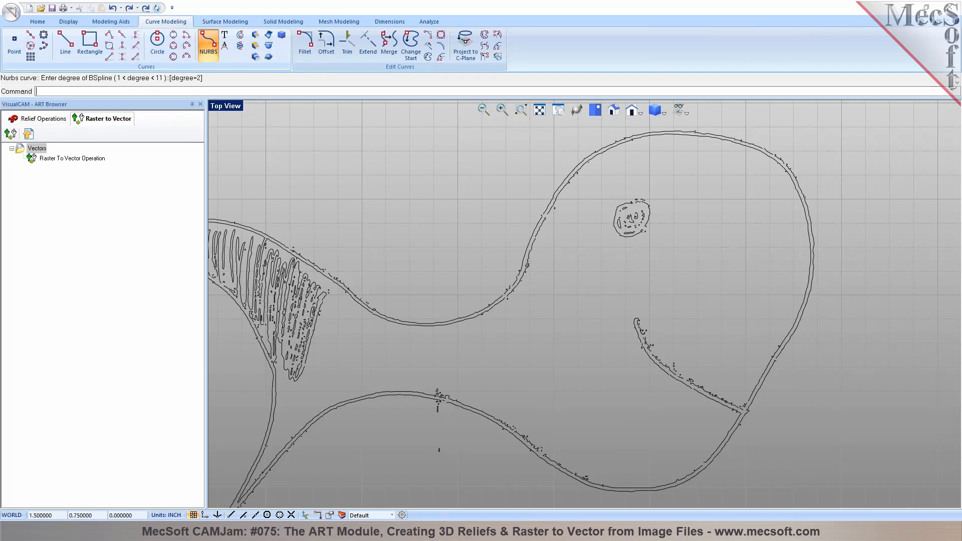
scroll(535, 307, "up", 2)
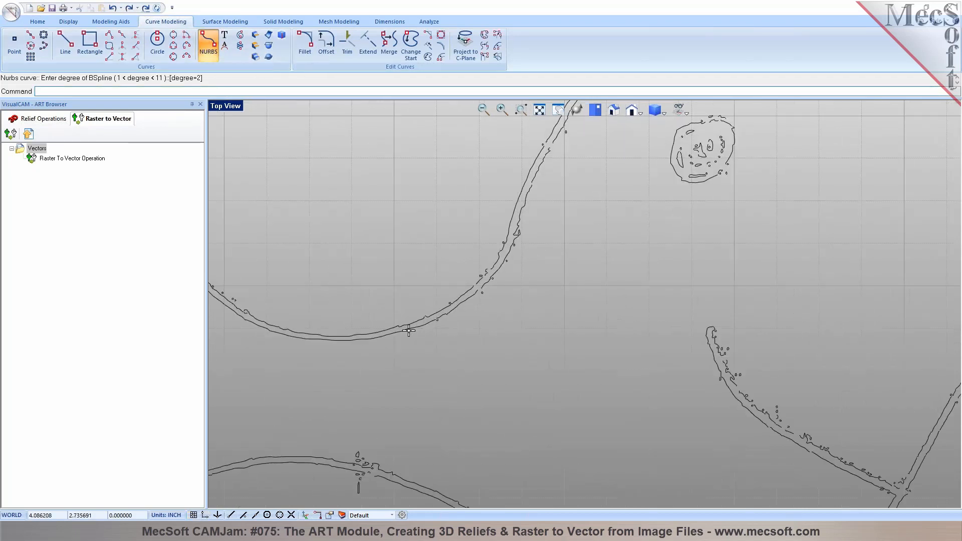
key("Return")
left_click(409, 329)
left_click(439, 319)
left_click(498, 272)
left_click(517, 236)
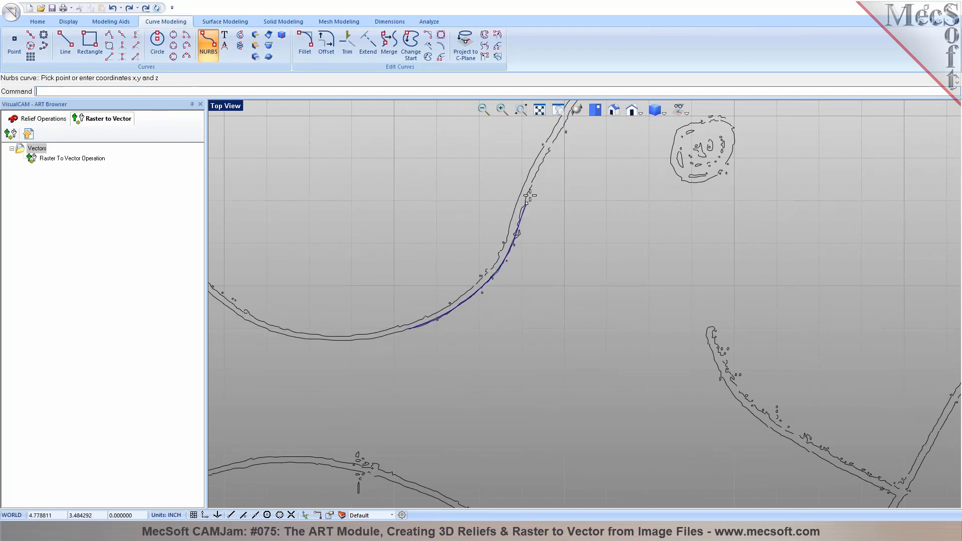
left_click(551, 134)
scroll(474, 307, "down", 1)
scroll(469, 325, "down", 1)
scroll(620, 119, "up", 4)
Continue the curve over the top of the head to where the outline descends
left_click(510, 190)
left_click(544, 146)
scroll(476, 250, "down", 4)
scroll(559, 187, "up", 4)
scroll(541, 181, "up", 1)
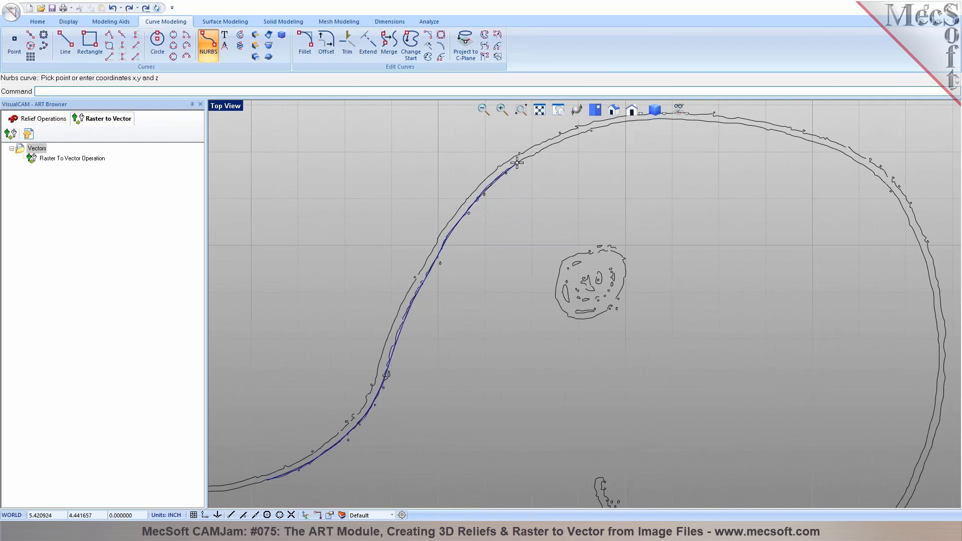
left_click(558, 142)
left_click(602, 127)
left_click(639, 120)
left_click(680, 119)
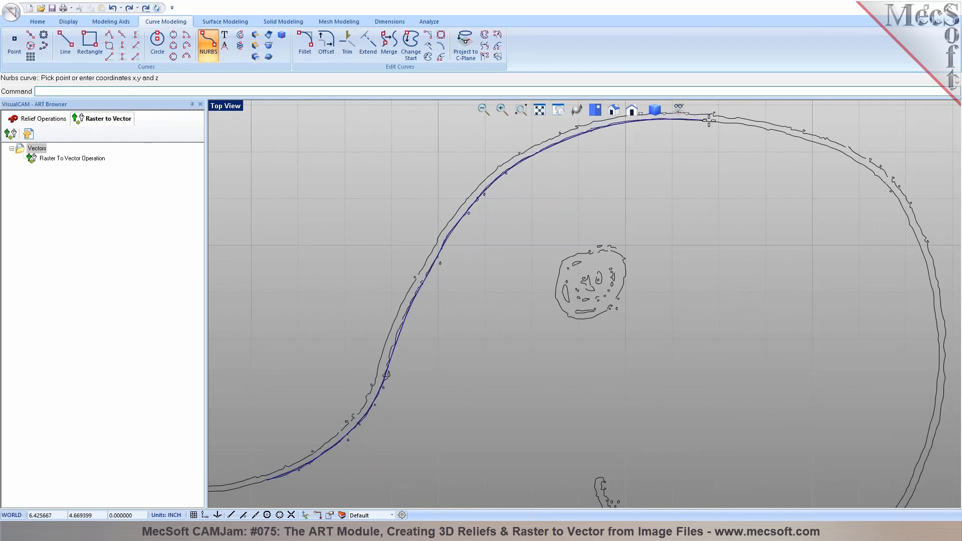
left_click(767, 128)
left_click(811, 141)
left_click(849, 154)
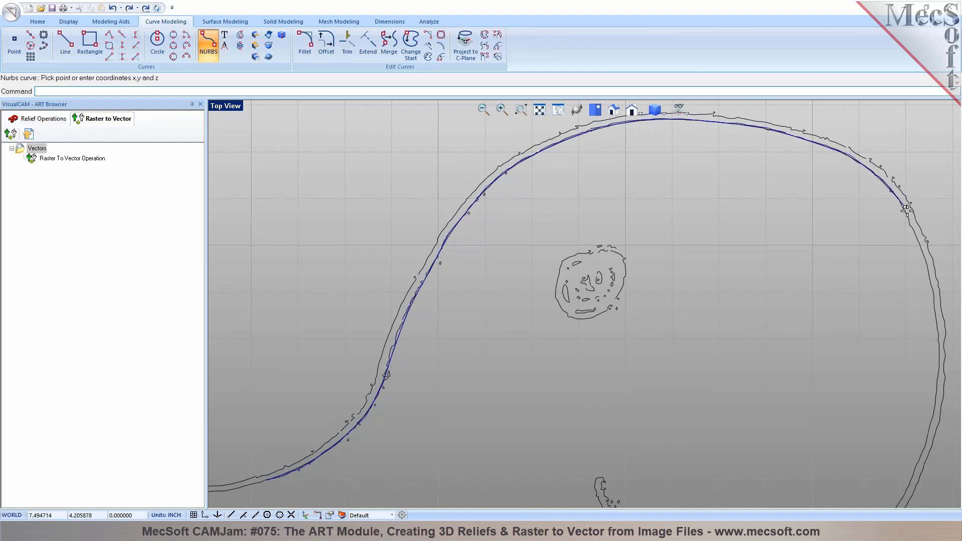
Extend the curve down the head's right side
left_click(925, 255)
scroll(775, 180, "down", 2)
scroll(890, 268, "up", 2)
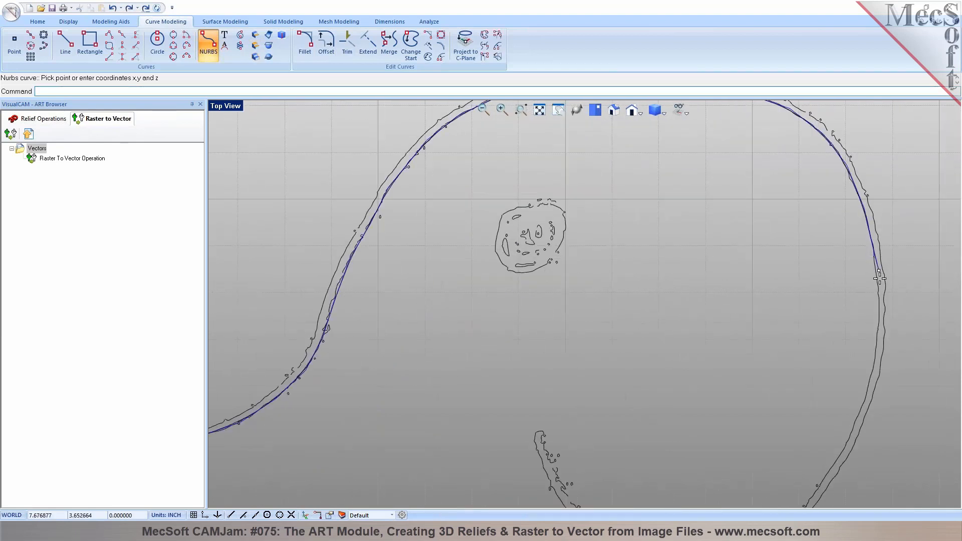
left_click(875, 369)
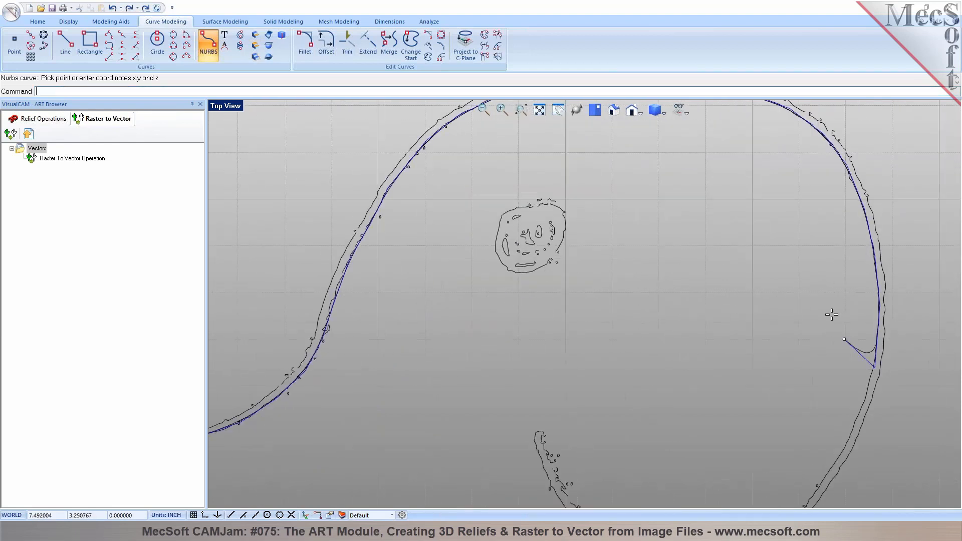
scroll(831, 314, "down", 2)
scroll(832, 363, "up", 3)
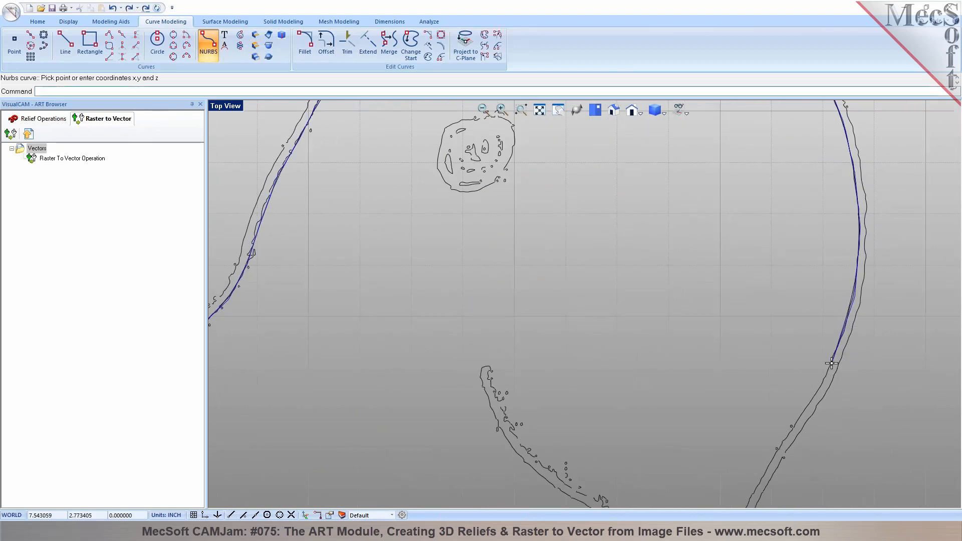
Trace the curve along the bottom outline and up the belly toward the tail
scroll(775, 358, "down", 3)
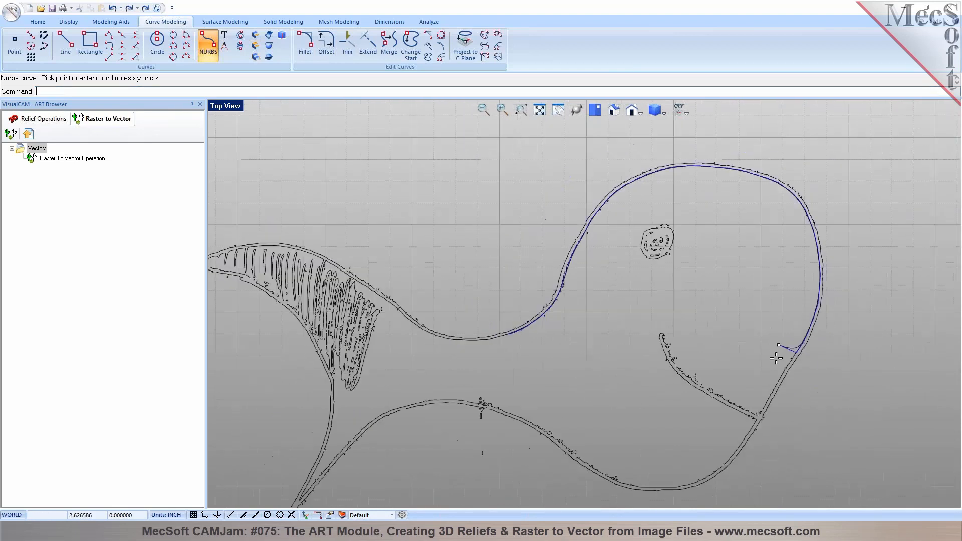
scroll(772, 391, "up", 3)
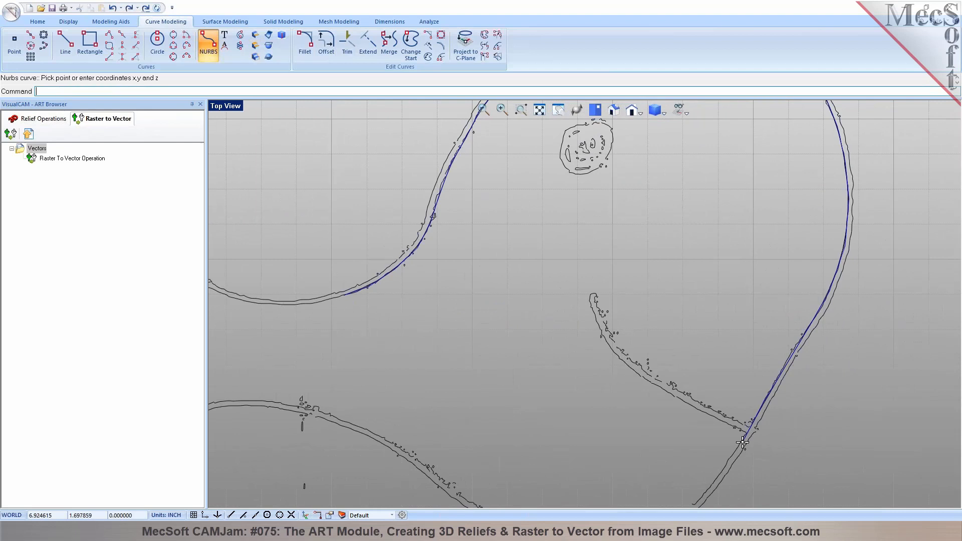
scroll(740, 430, "down", 3)
scroll(720, 236, "up", 3)
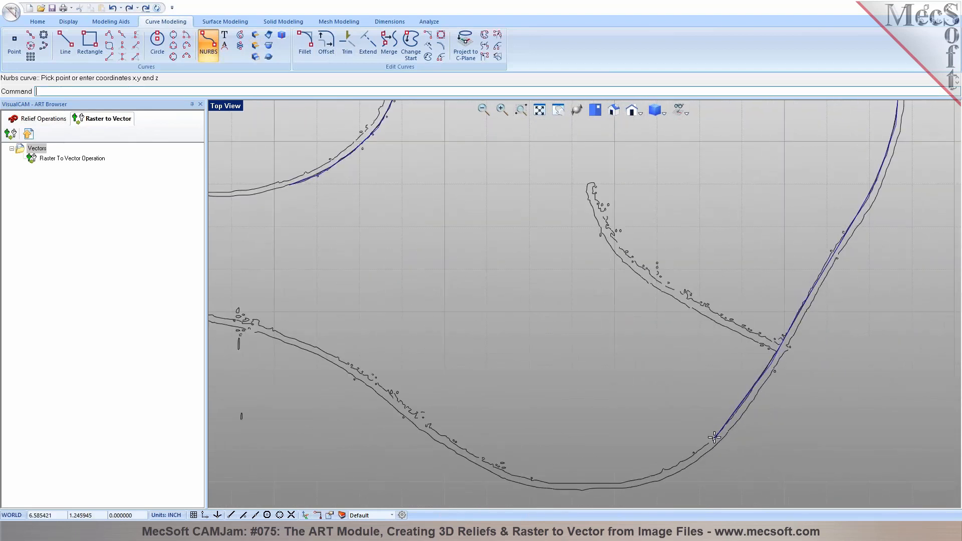
left_click(647, 480)
left_click(580, 484)
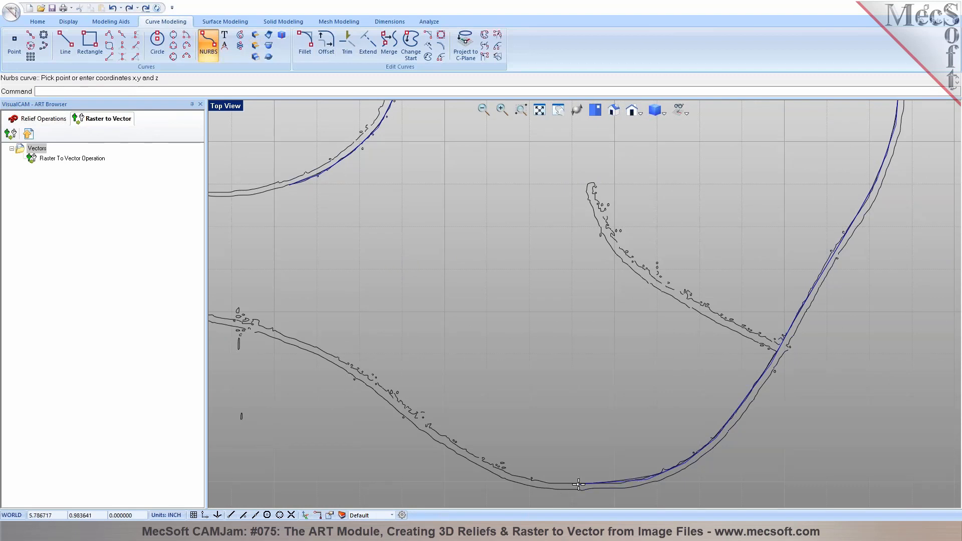
left_click(524, 481)
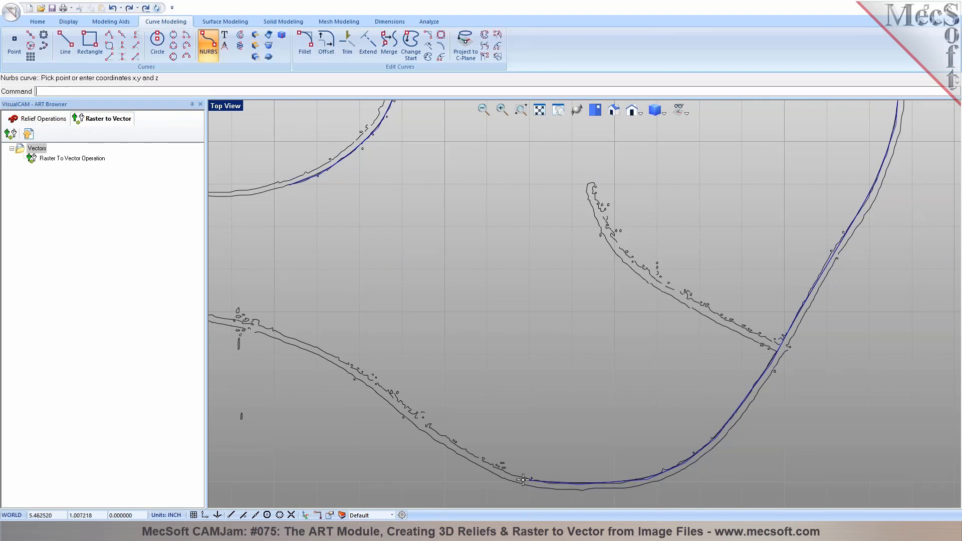
left_click(483, 461)
left_click(436, 430)
left_click(390, 393)
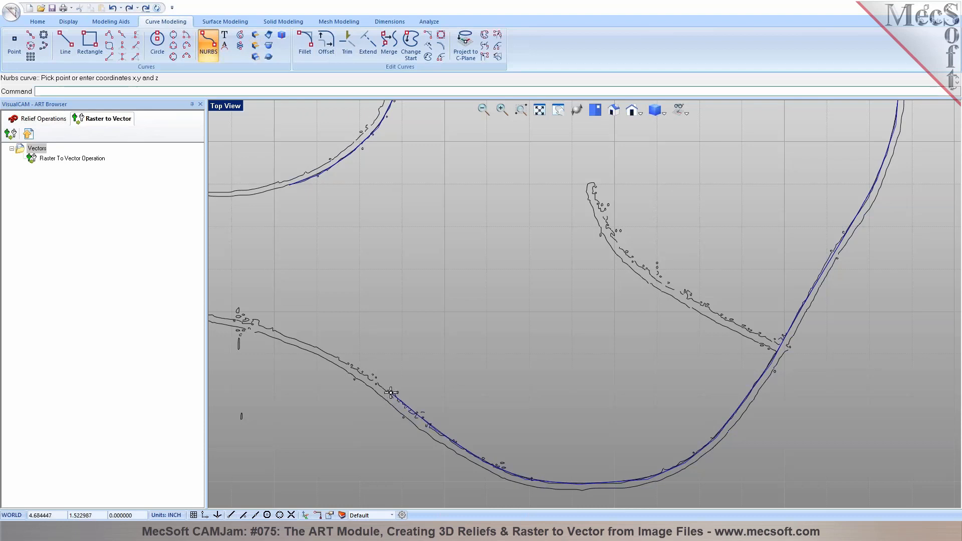
left_click(323, 350)
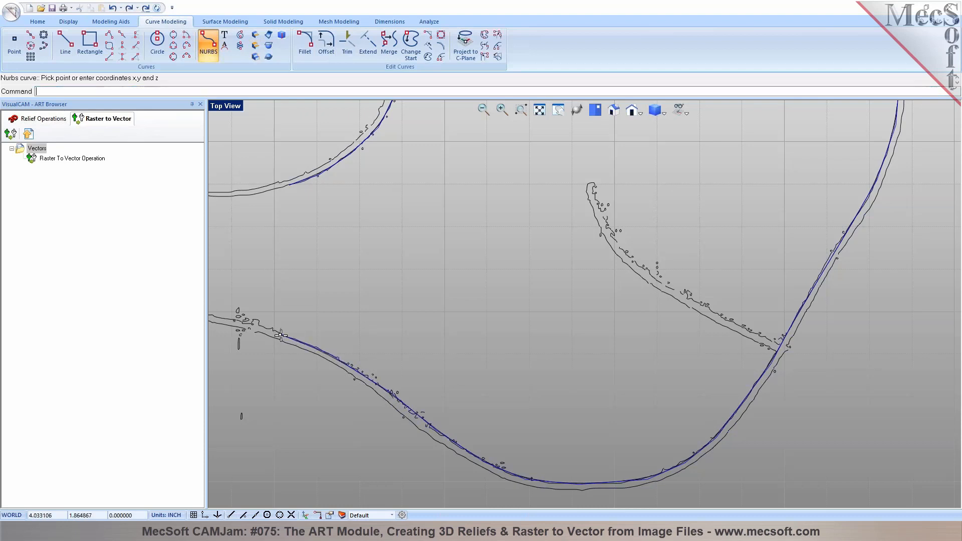
Add points near the tail end of the belly and along the underside curve
scroll(551, 297, "down", 3)
scroll(440, 321, "up", 5)
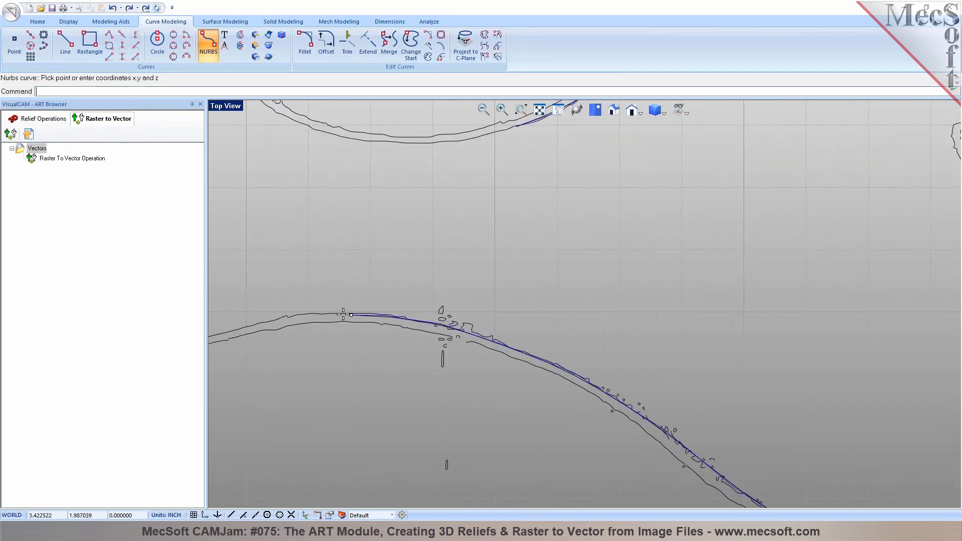
left_click(287, 317)
scroll(401, 286, "down", 2)
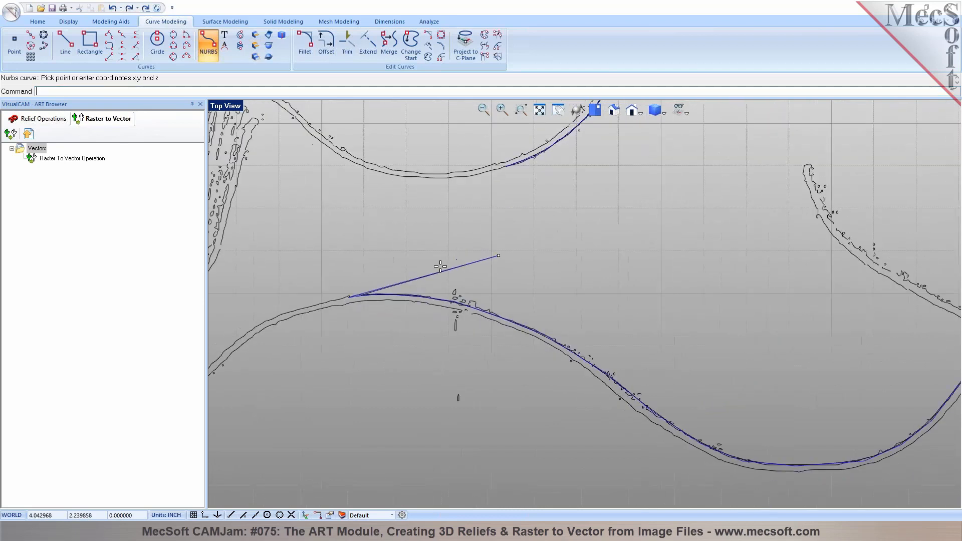
scroll(451, 261, "up", 2)
left_click(283, 316)
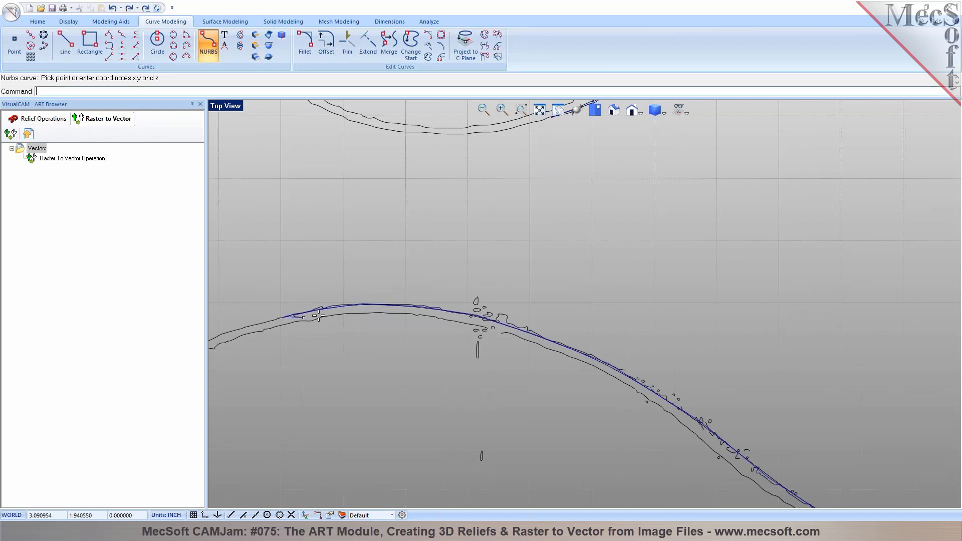
scroll(481, 246, "down", 5)
scroll(409, 278, "up", 3)
scroll(408, 278, "up", 2)
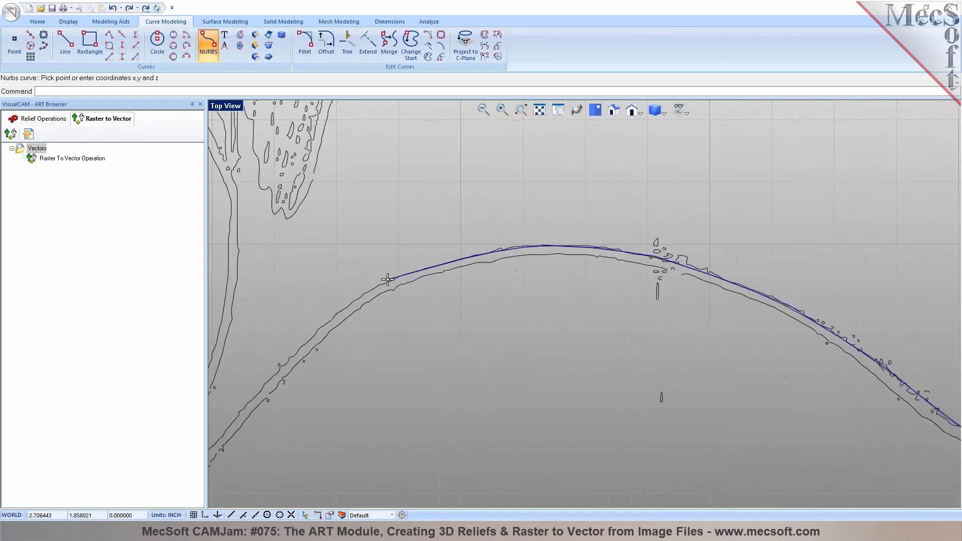
left_click(344, 304)
left_click(303, 346)
scroll(431, 269, "down", 2)
scroll(453, 256, "down", 3)
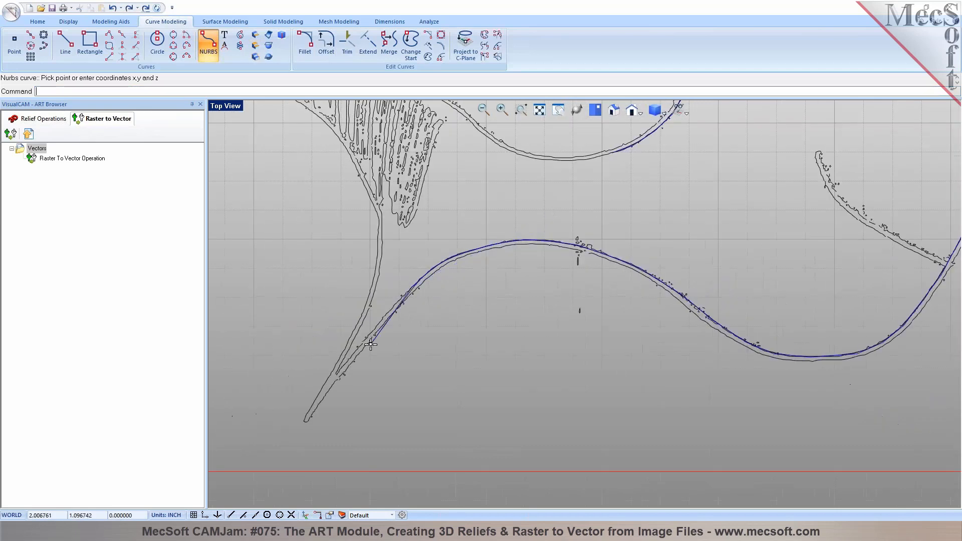
scroll(321, 353, "up", 2)
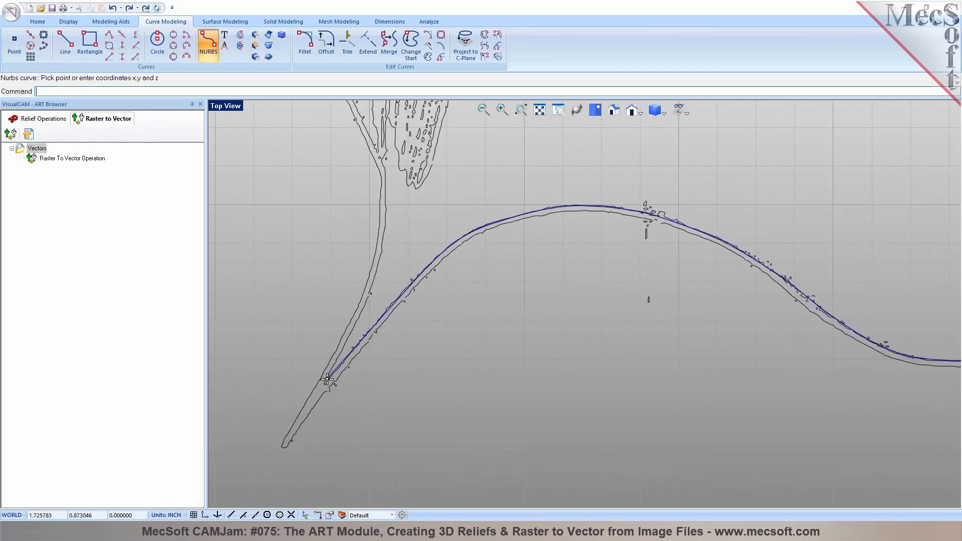
Trace the tail tip and stem back to the start point and finish the closed curve
left_click(290, 434)
left_click(380, 245)
scroll(353, 374, "down", 7)
scroll(381, 260, "up", 4)
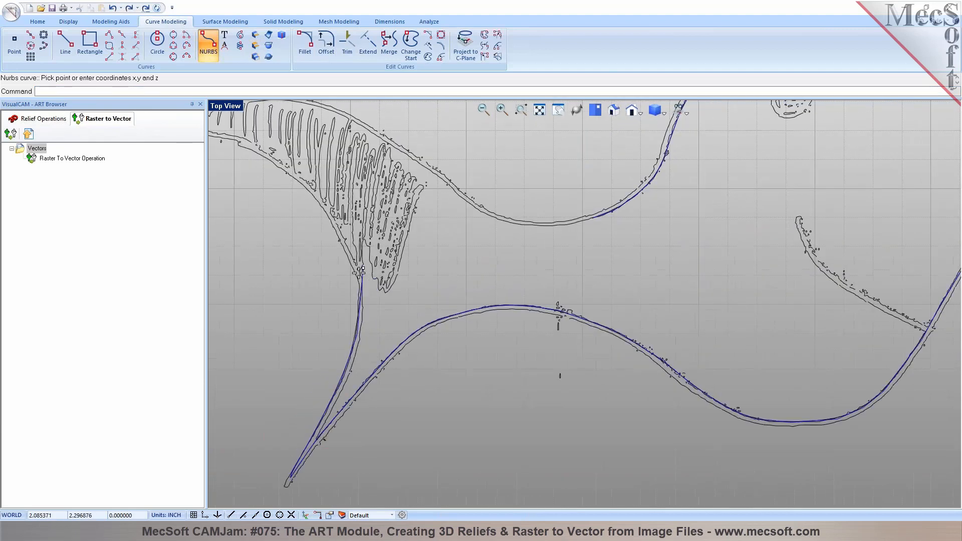
scroll(346, 241, "down", 3)
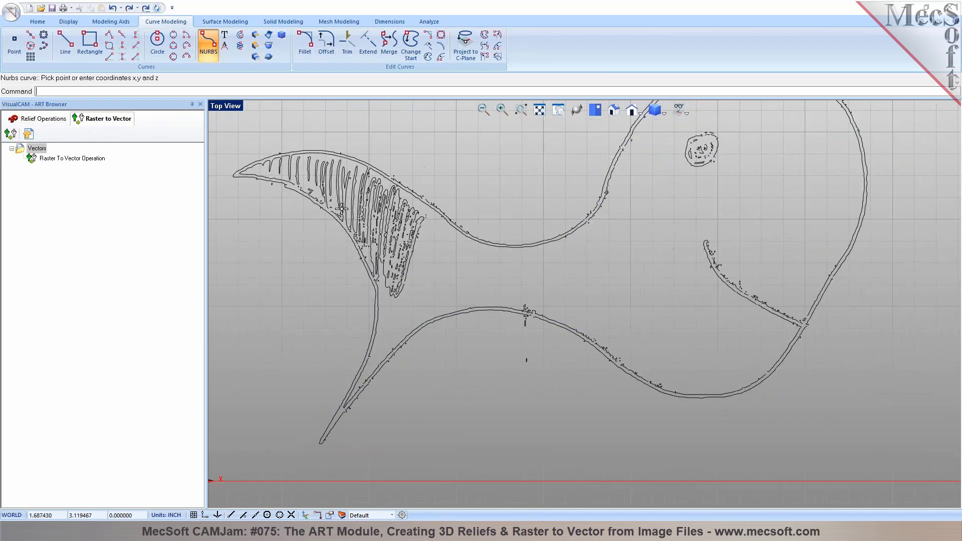
scroll(343, 210, "up", 1)
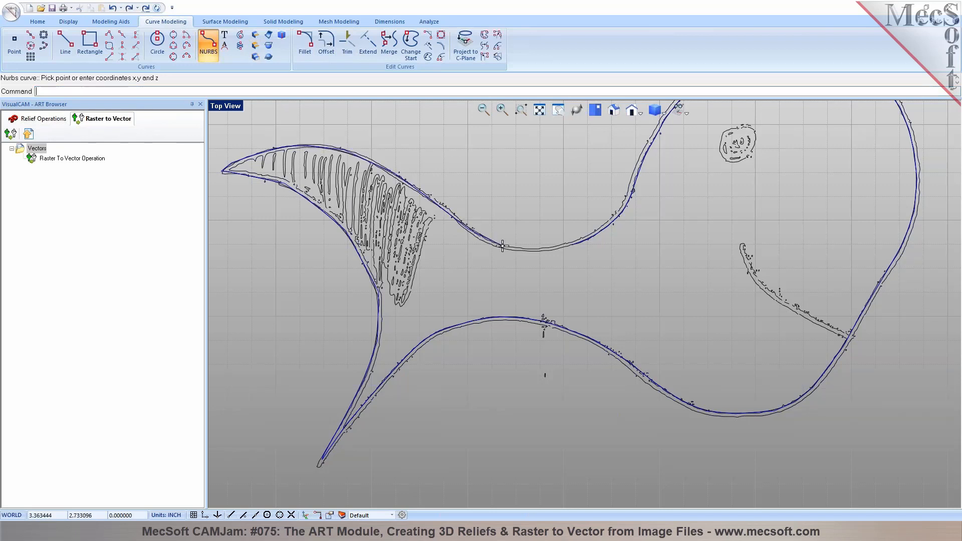
left_click(543, 250)
left_click(571, 246)
right_click(570, 246)
scroll(546, 283, "down", 2)
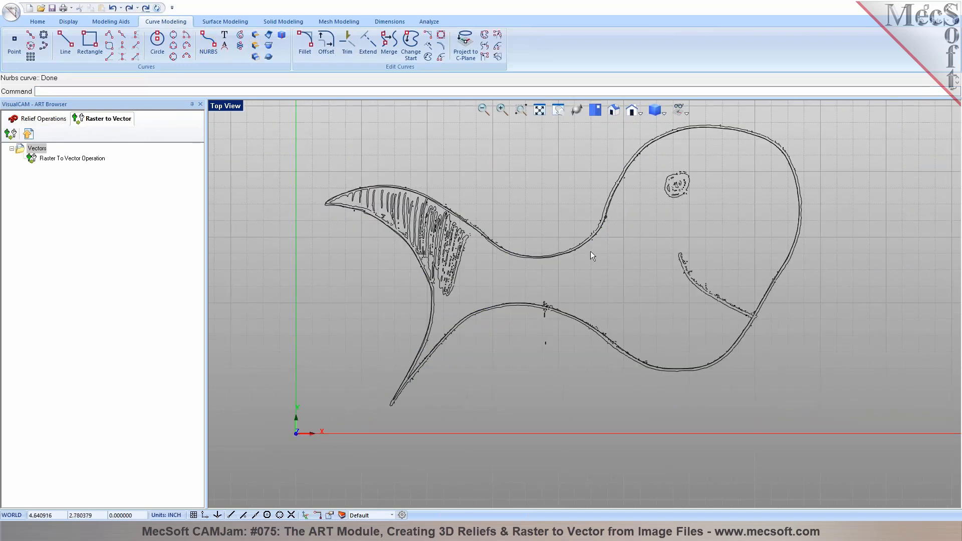
Create a new layer and move the traced whale outline onto it
left_click(342, 515)
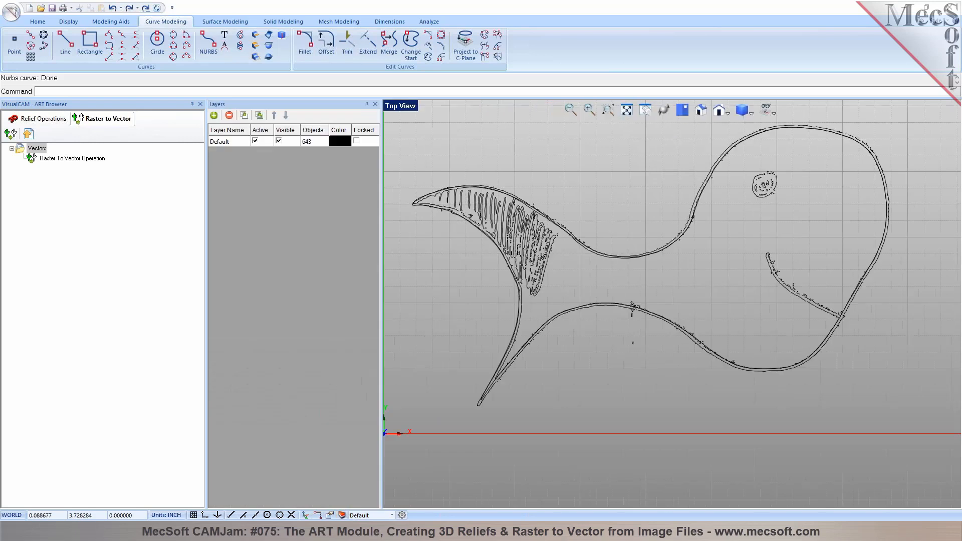
left_click(214, 116)
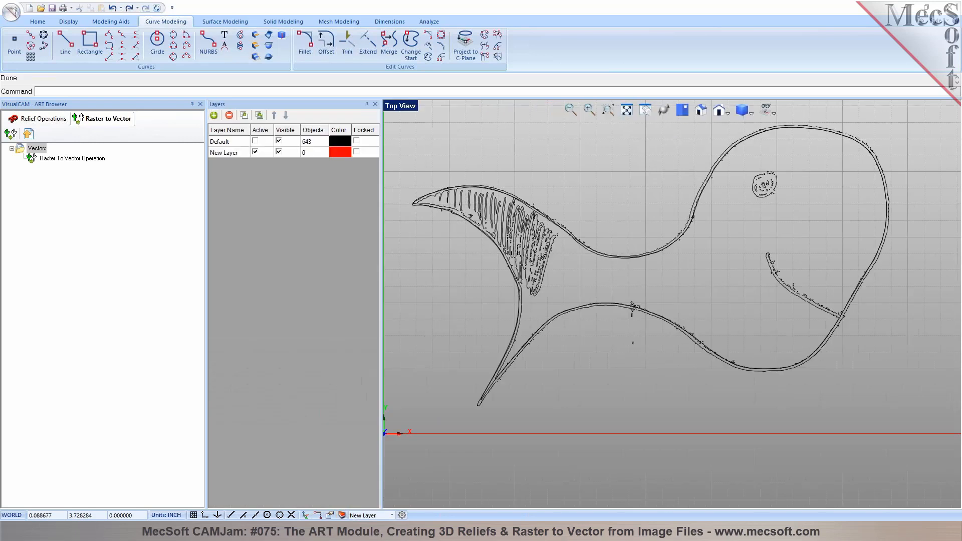
left_click(605, 265)
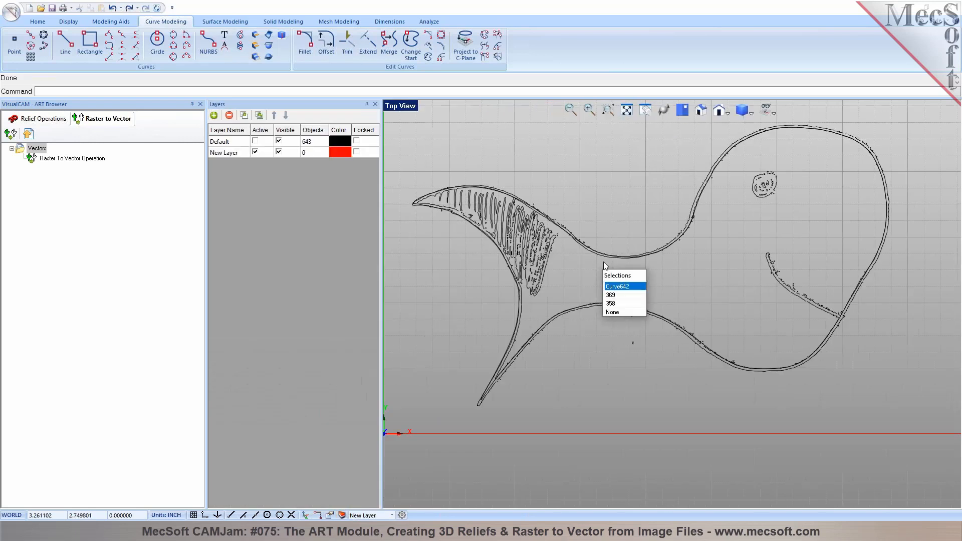
left_click(616, 296)
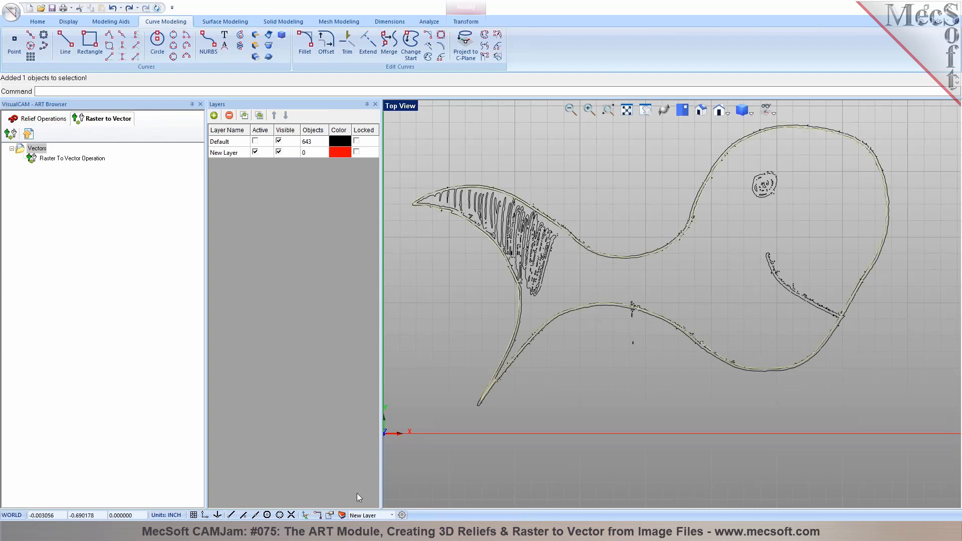
left_click(330, 515)
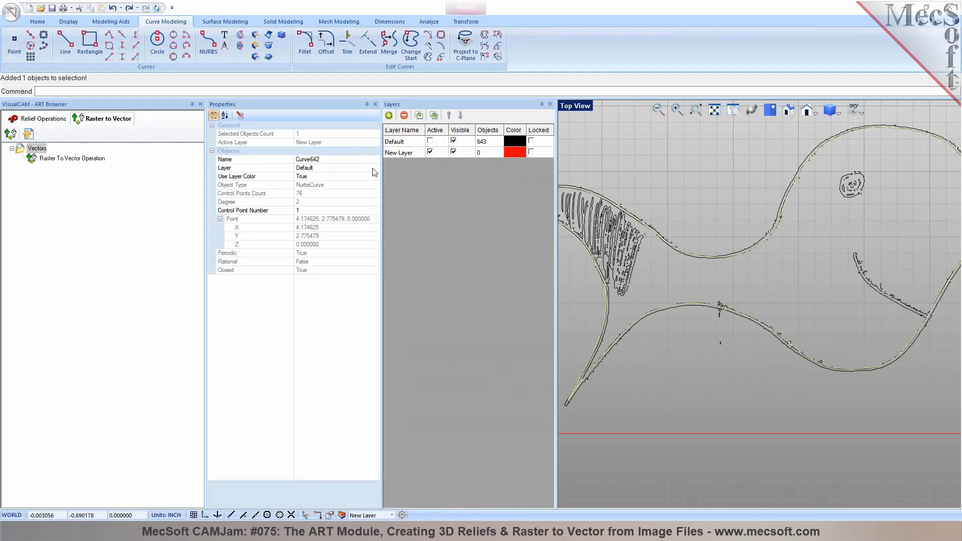
left_click(375, 169)
left_click(369, 185)
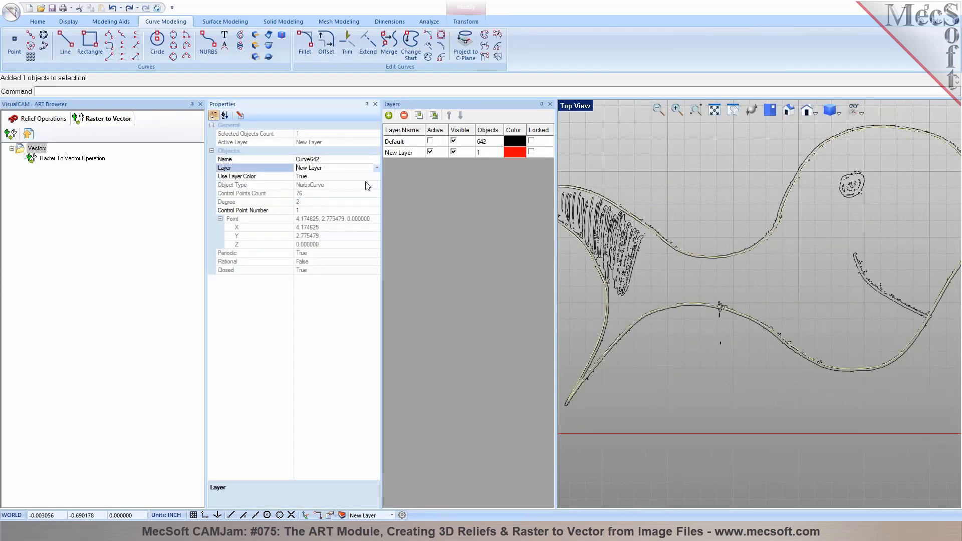
Hide the Default layer's original black vector curves
left_click(652, 165)
left_click(454, 141)
scroll(688, 254, "down", 3)
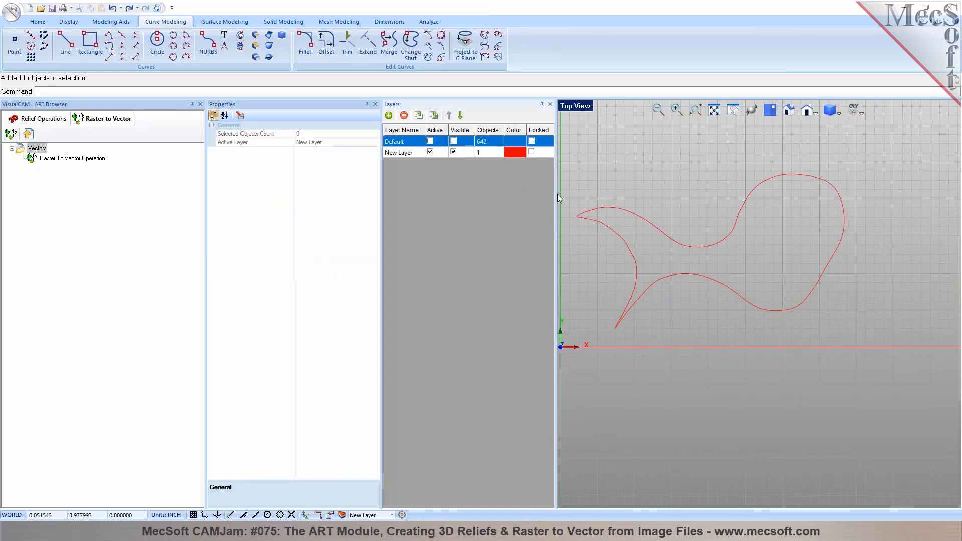
scroll(763, 230, "up", 1)
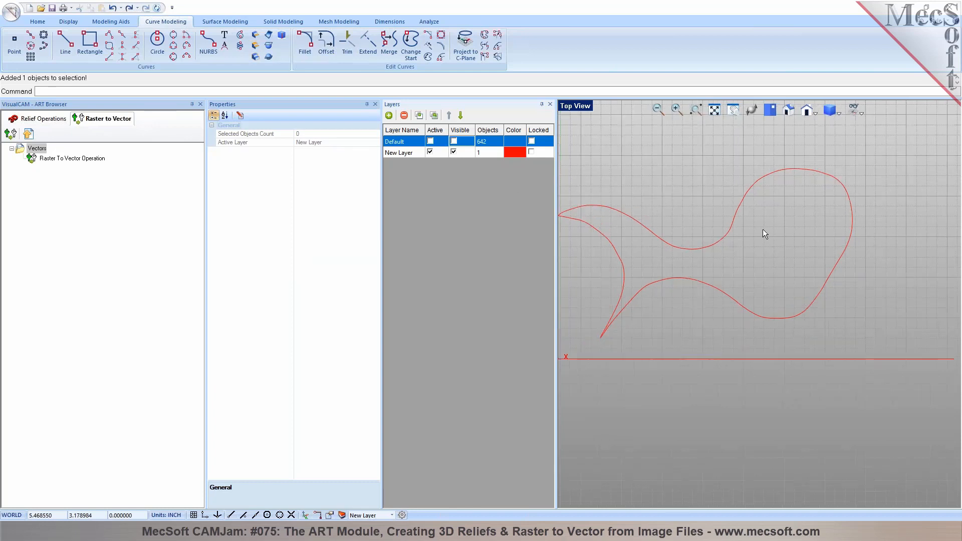
Make the Default layer's vector curves visible again
left_click(454, 142)
scroll(730, 195, "up", 10)
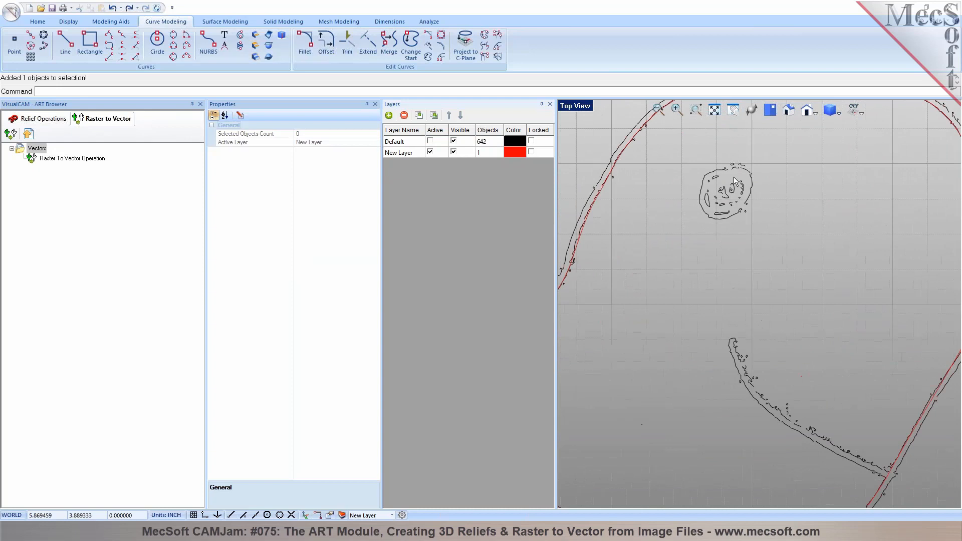
scroll(735, 171, "up", 5)
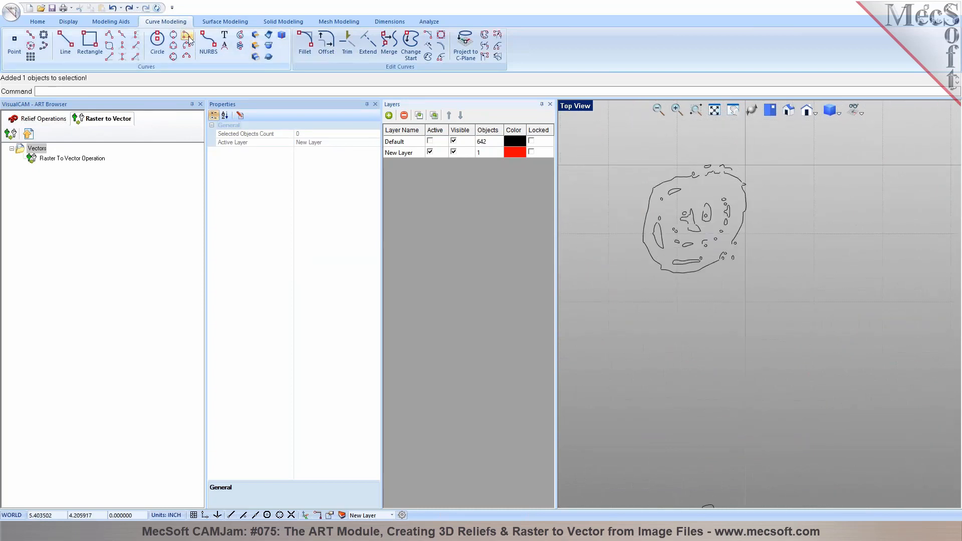
Trace a closed NURBS curve around the whale's eye
left_click(209, 44)
key("Return")
left_click(679, 176)
left_click(652, 185)
left_click(644, 242)
left_click(664, 271)
left_click(695, 272)
left_click(718, 260)
left_click(739, 244)
left_click(751, 191)
left_click(745, 168)
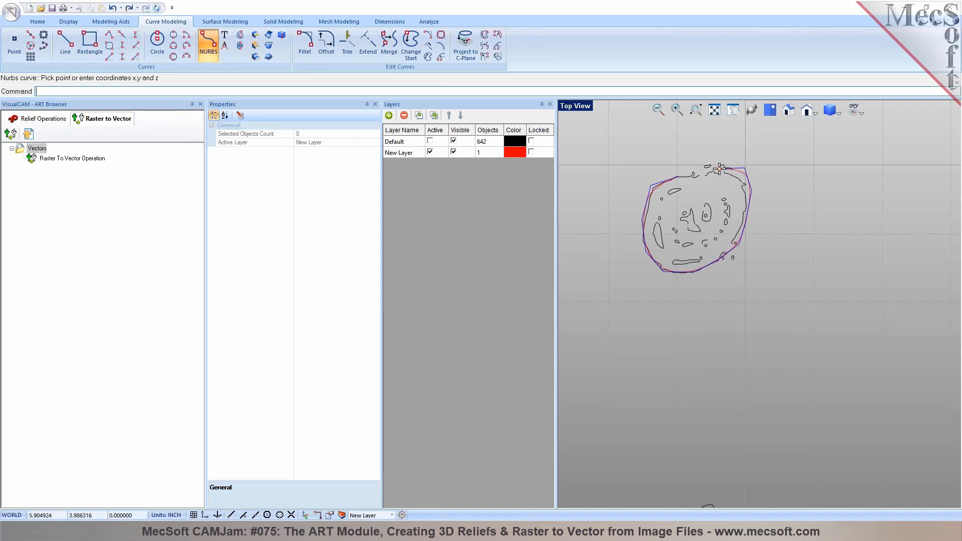
left_click(679, 176)
scroll(701, 181, "down", 5)
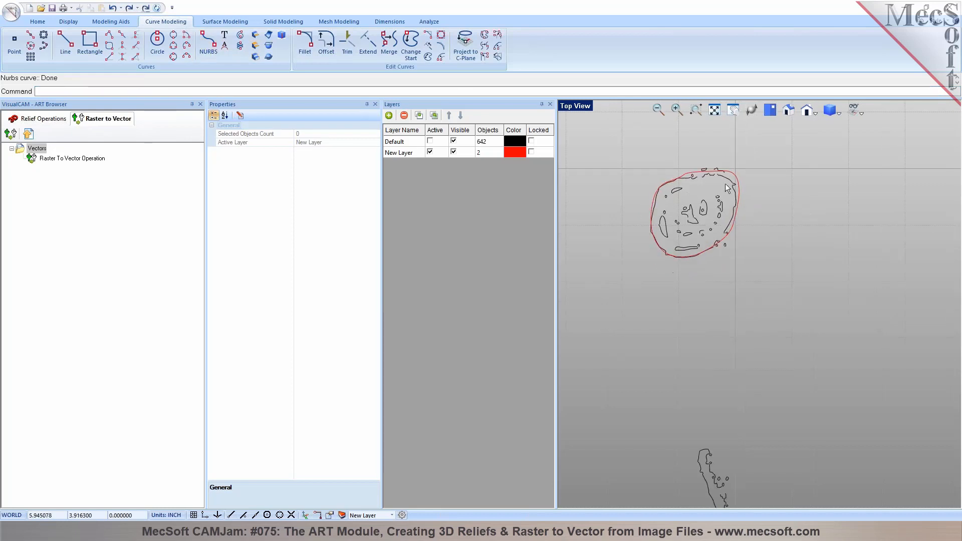
scroll(751, 309, "up", 1)
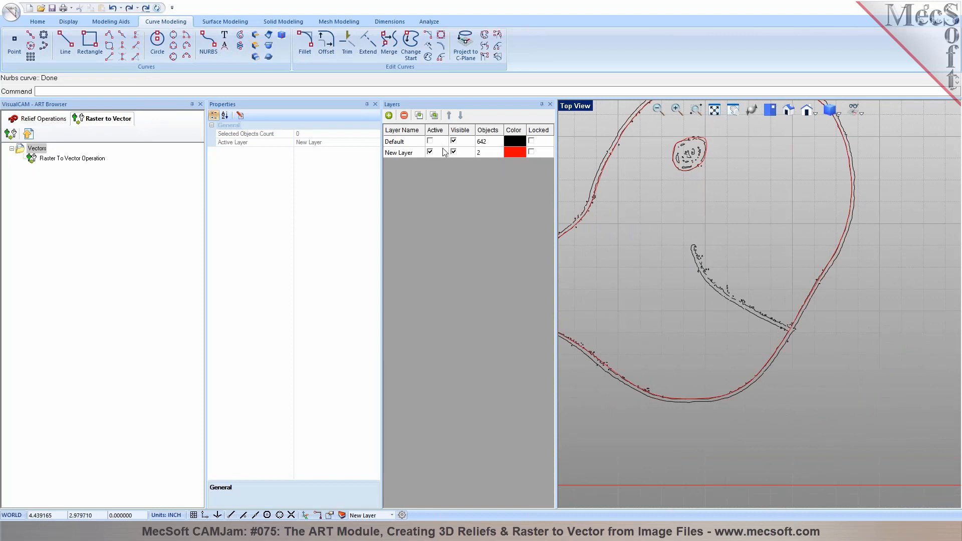
Trace an open NURBS curve along the inner head line
left_click(208, 44)
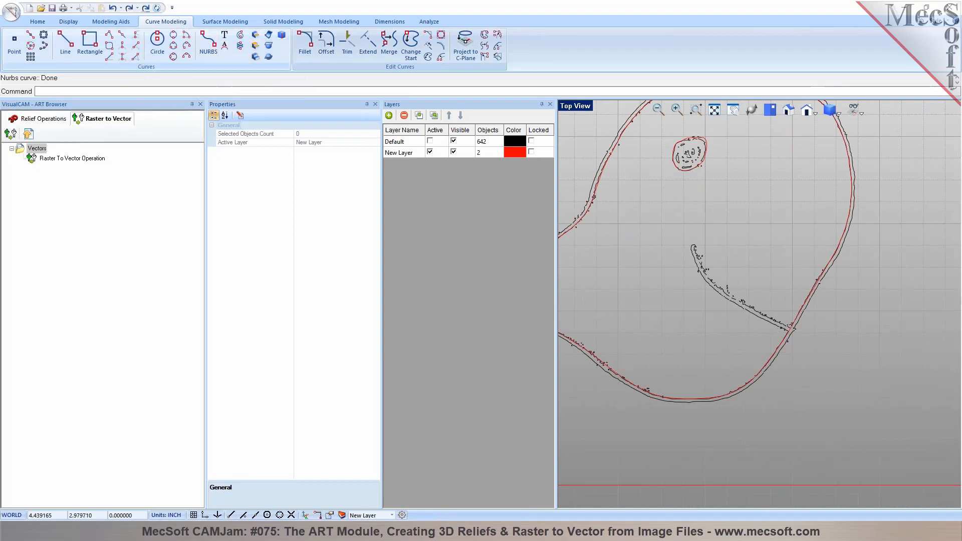
key("Return")
left_click(788, 327)
left_click(734, 301)
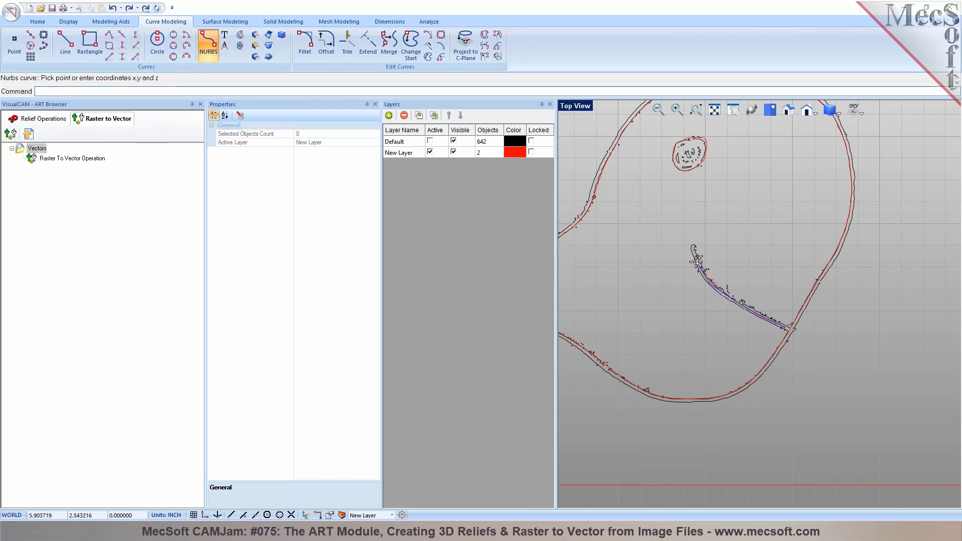
right_click(692, 246)
scroll(780, 247, "down", 7)
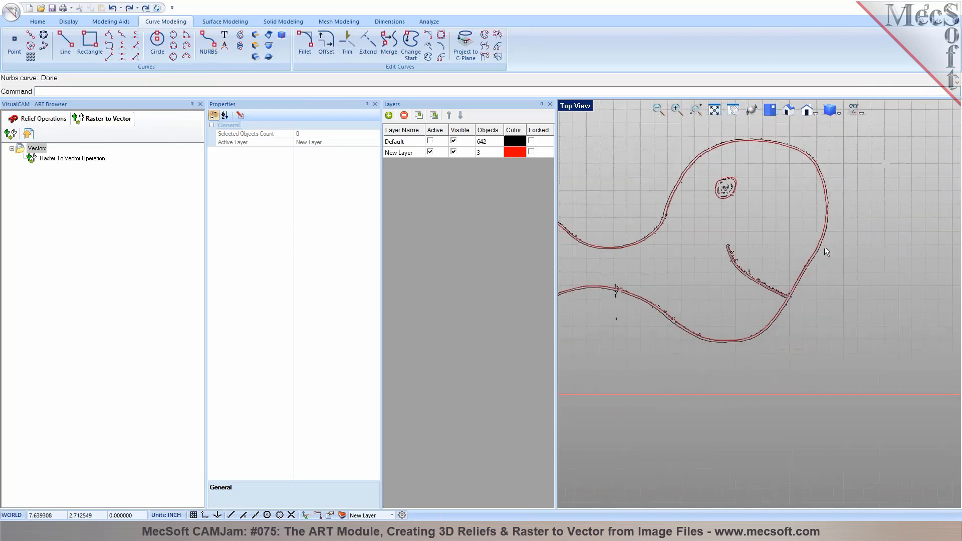
scroll(753, 244, "up", 2)
scroll(693, 234, "up", 4)
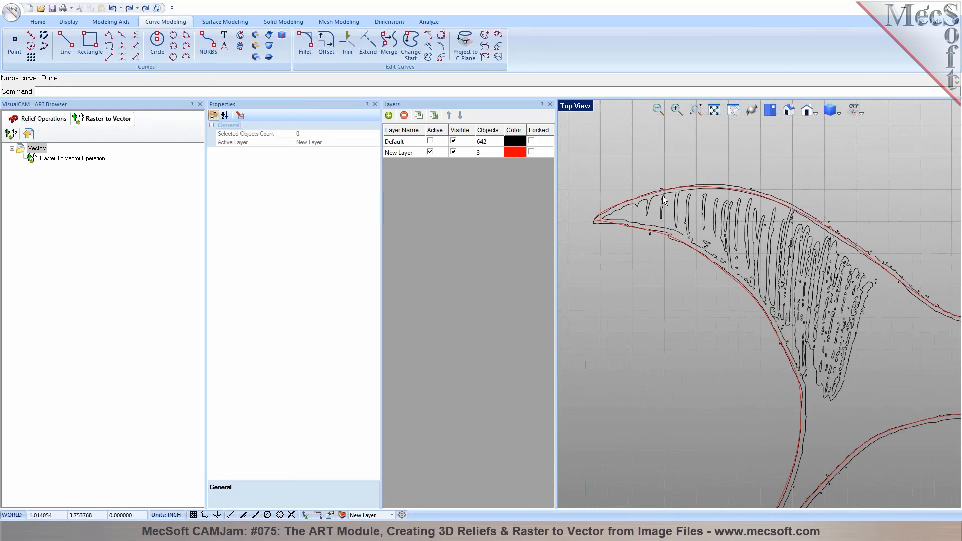
scroll(615, 221, "down", 1)
scroll(616, 220, "down", 3)
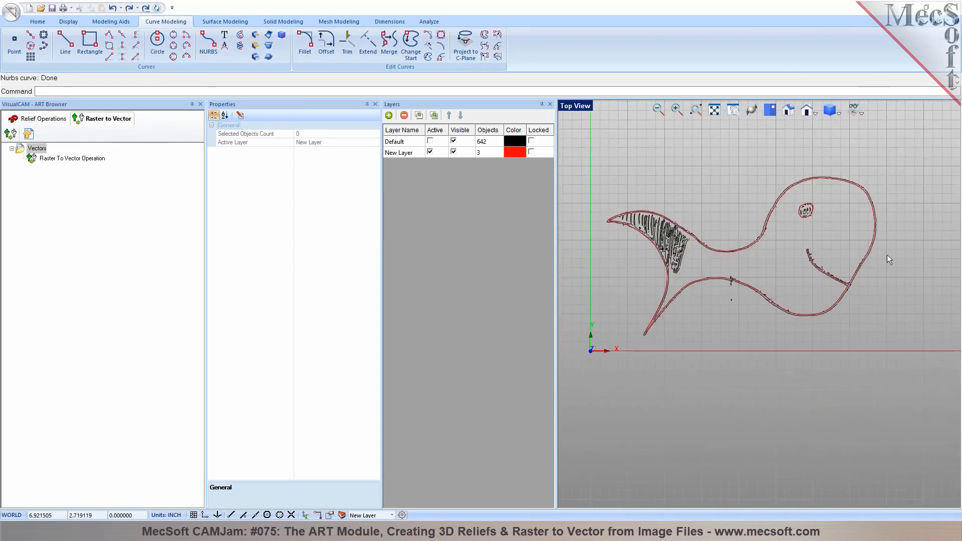
scroll(879, 265, "up", 3)
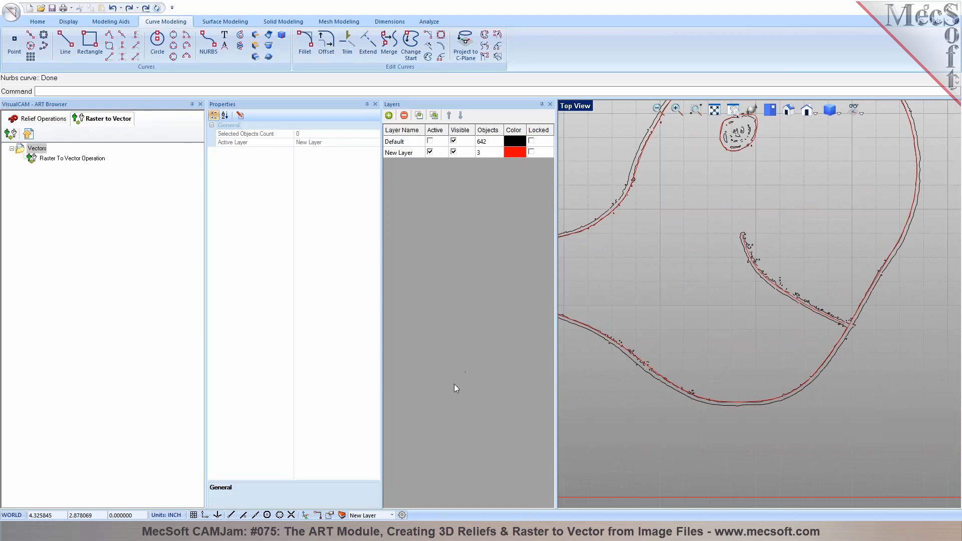
left_click(343, 515)
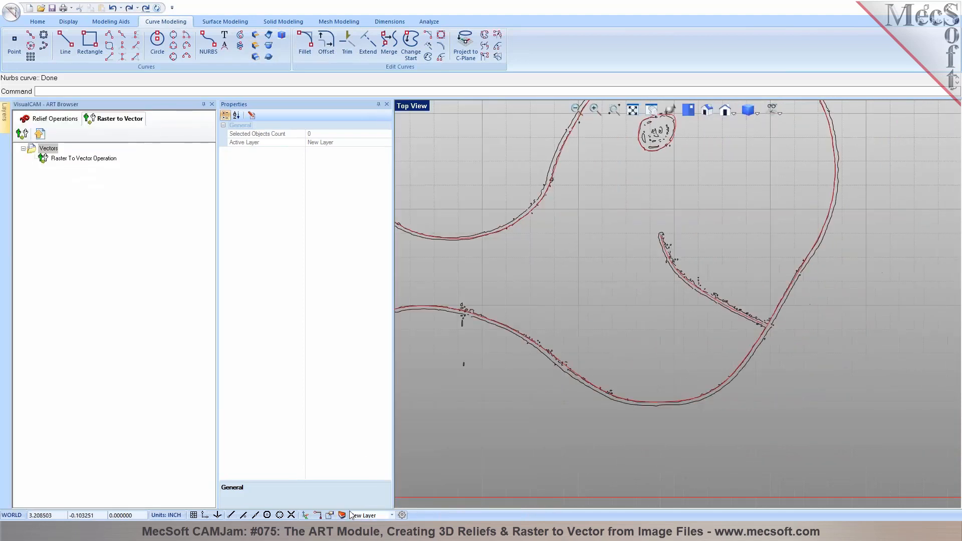
left_click(342, 515)
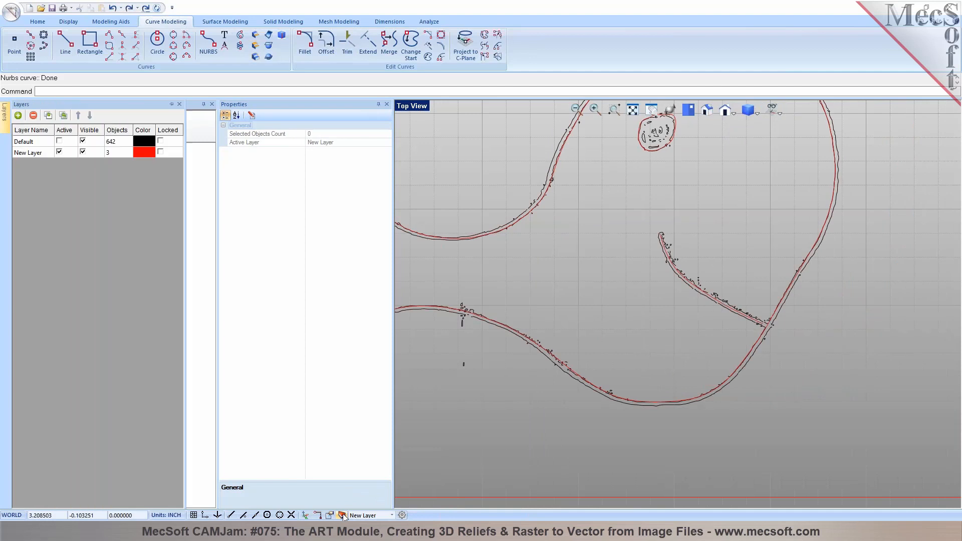
mouse_move(3, 126)
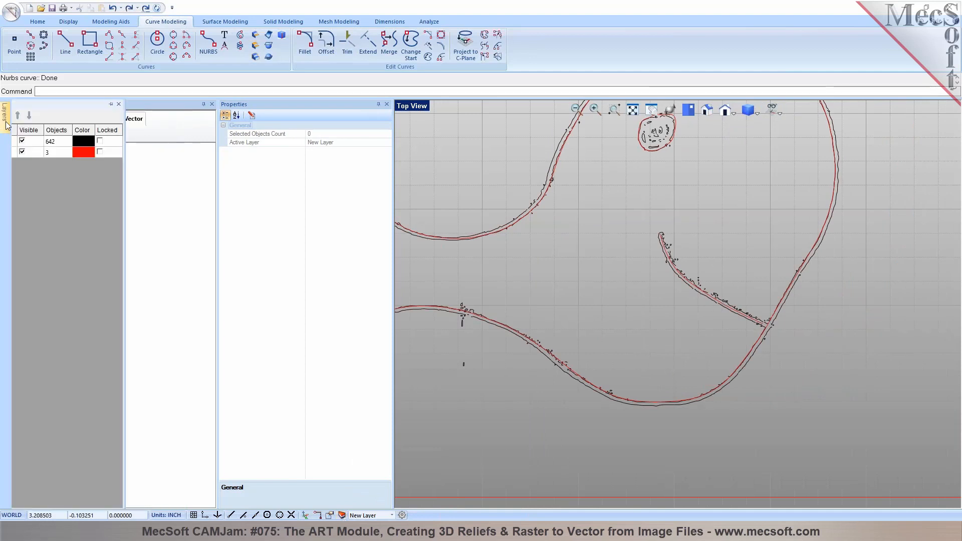
left_click(171, 104)
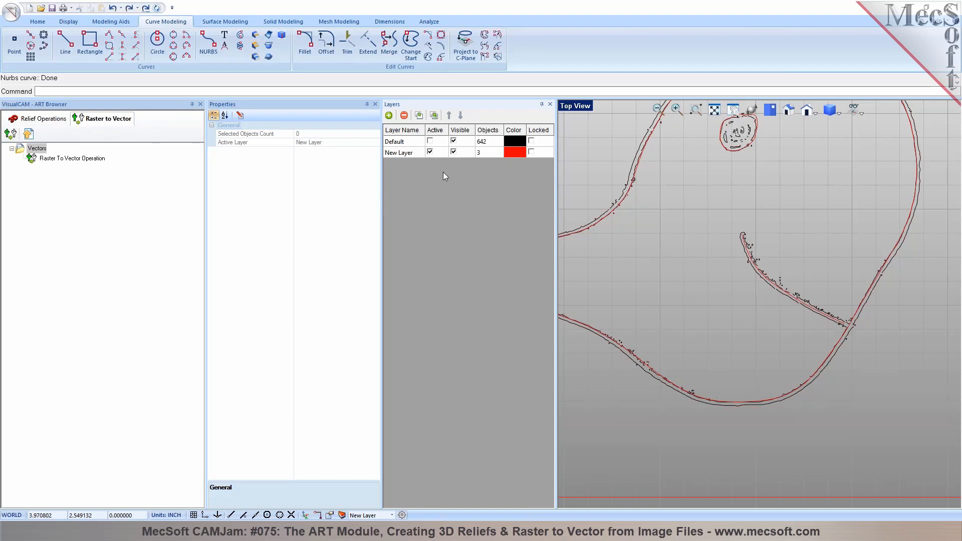
Pick the traced curve Curve642 from the overlapping head curves
left_click(625, 205)
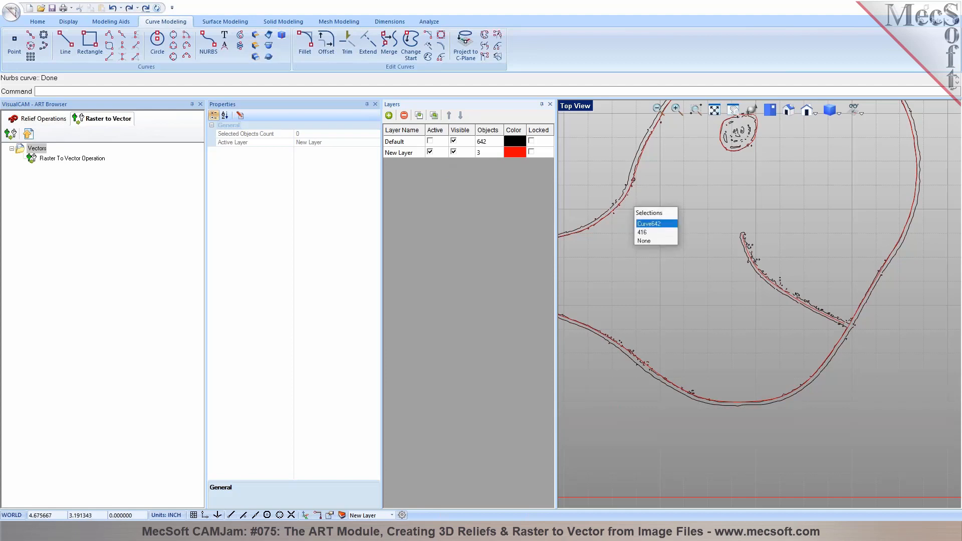
left_click(649, 224)
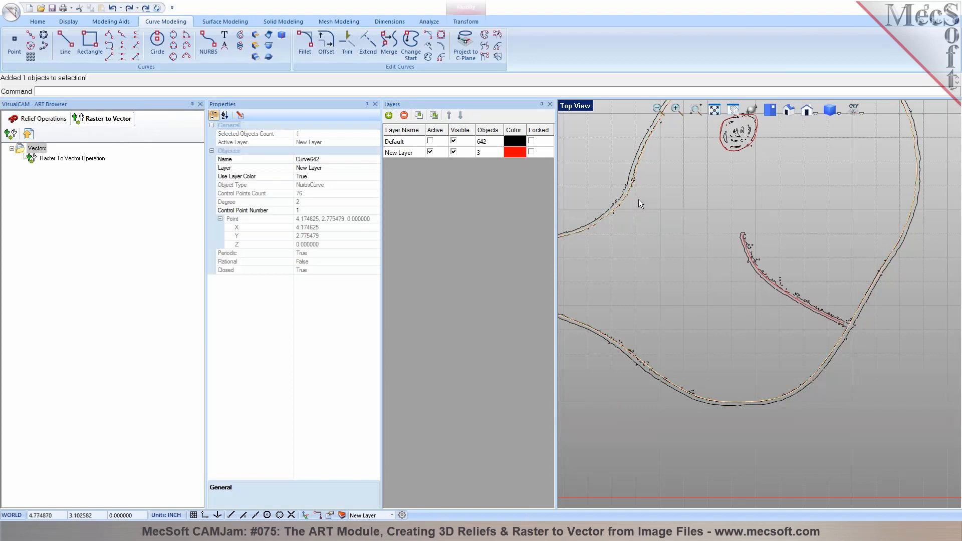
left_click(375, 104)
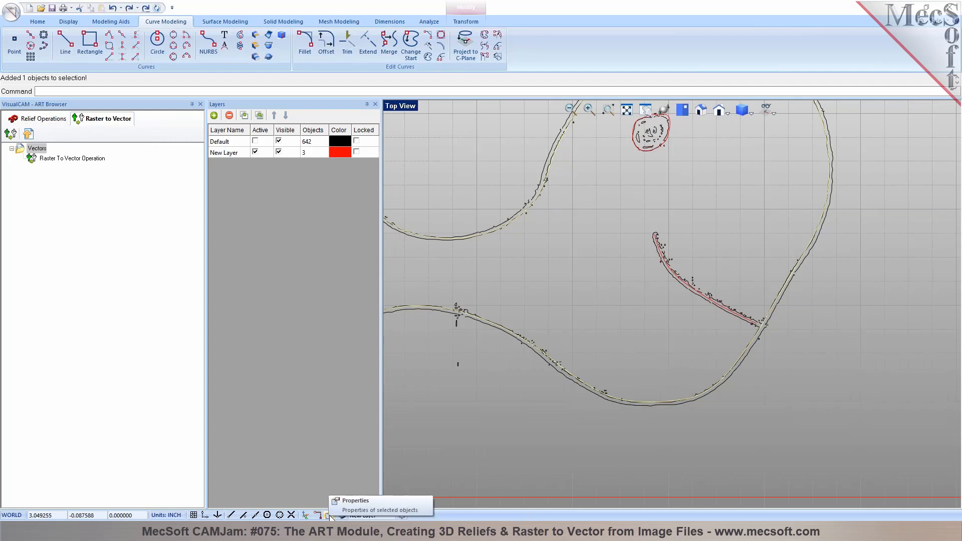
Move Curve642 to New Layer and hide the Default layer
right_click(548, 243)
left_click(581, 344)
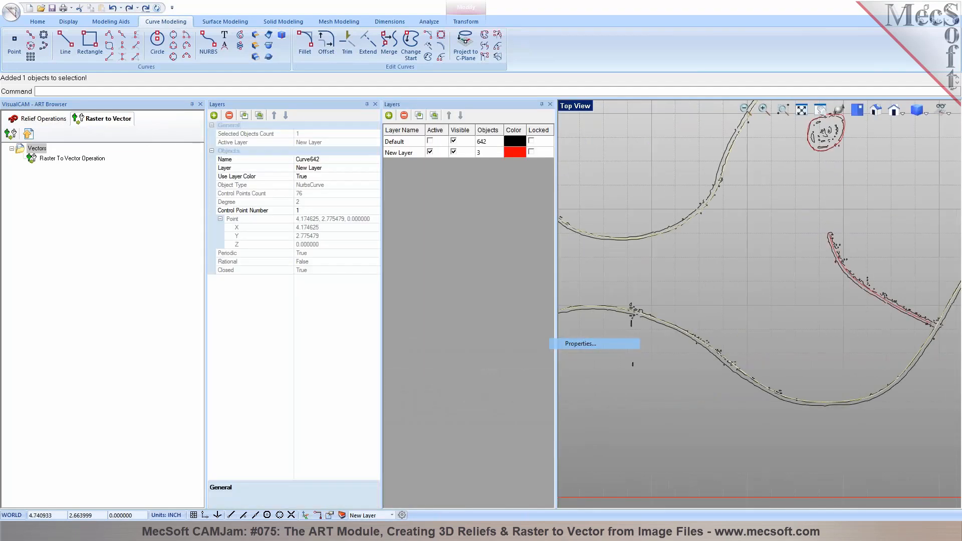
left_click(375, 168)
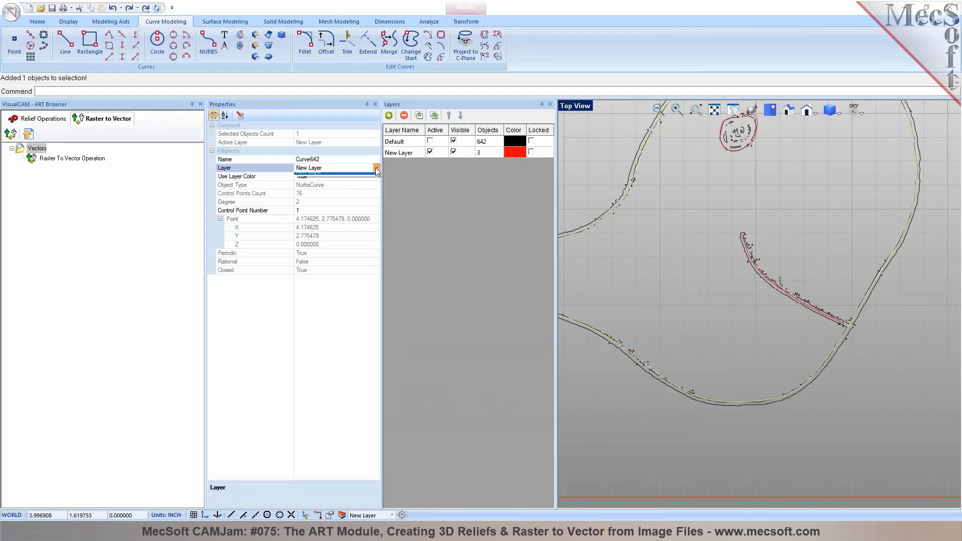
left_click(377, 167)
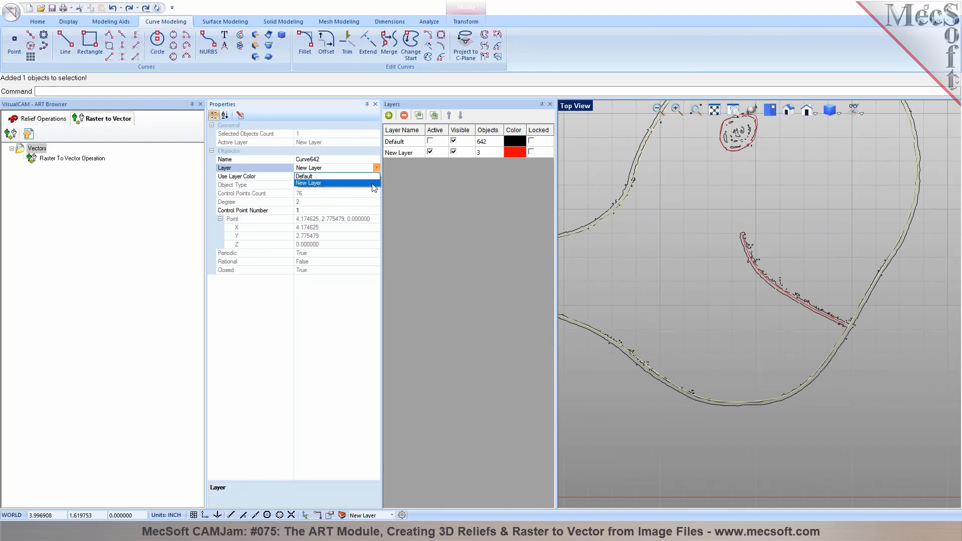
left_click(374, 184)
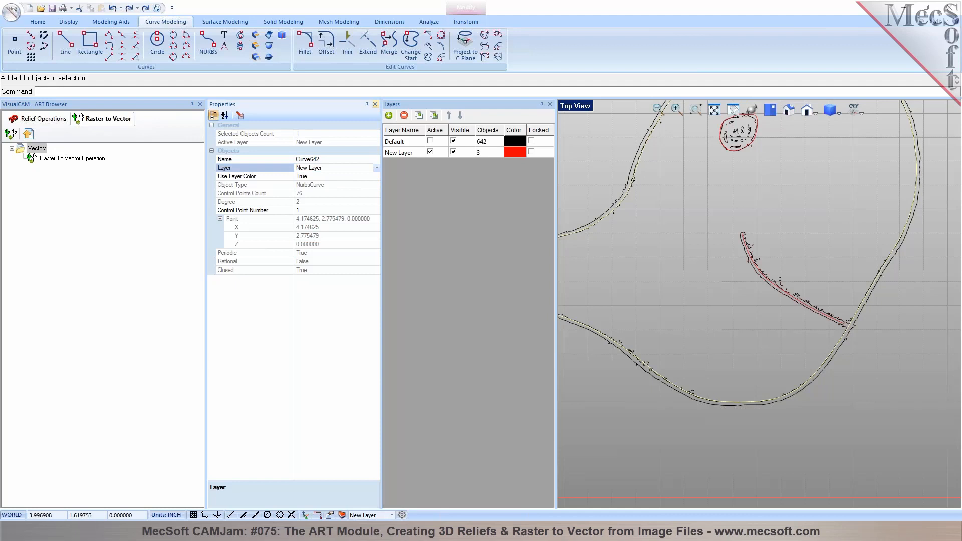
left_click(375, 105)
left_click(551, 261)
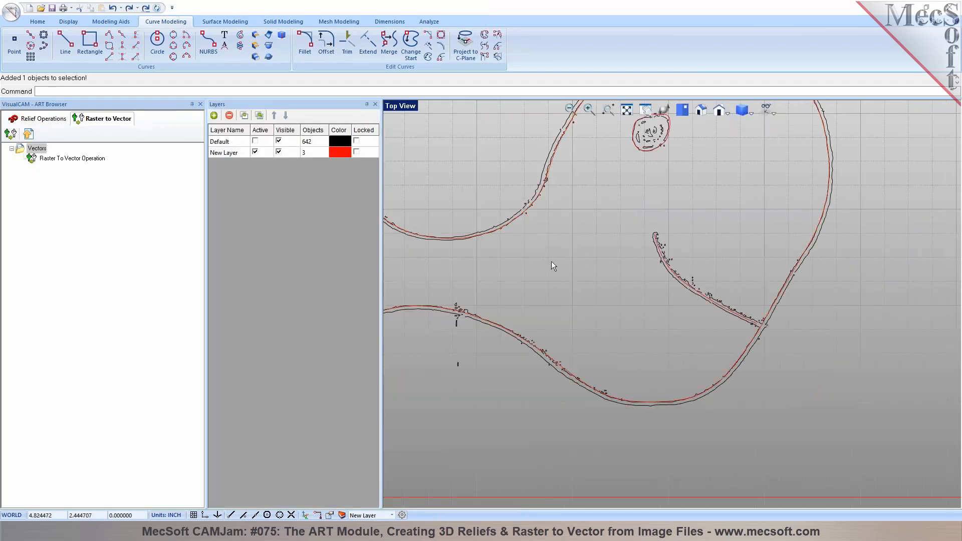
left_click(279, 141)
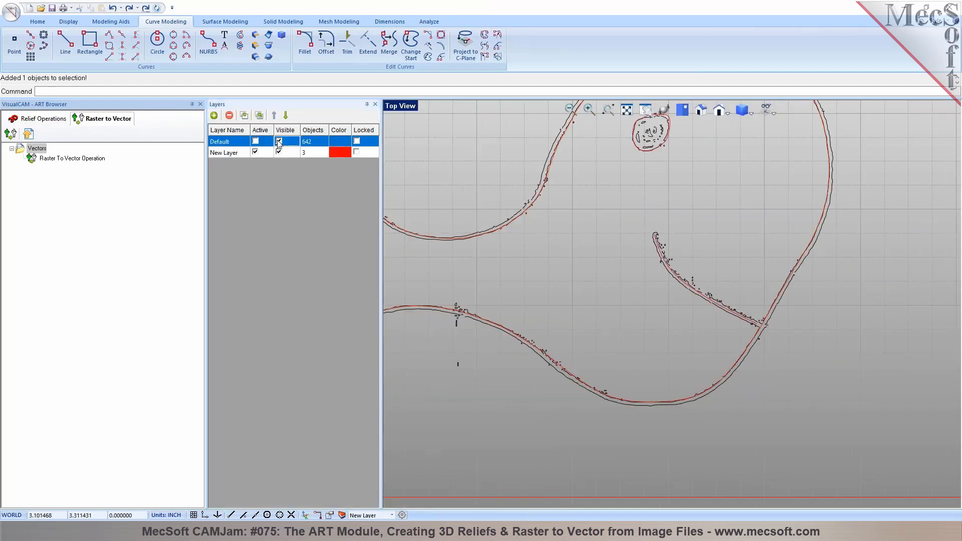
scroll(687, 280, "down", 3)
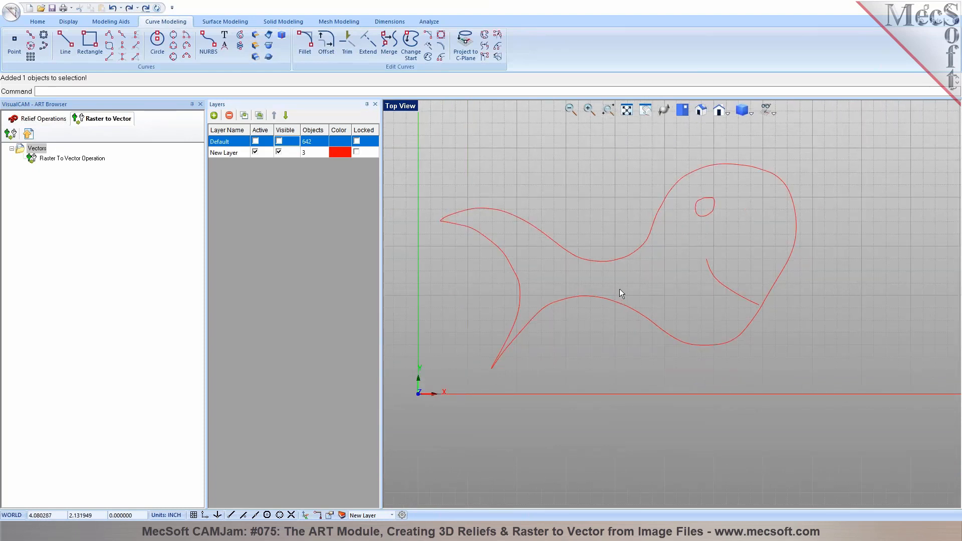
Switch VisualCAM 2017 to the MILL module
left_click(37, 22)
left_click(351, 36)
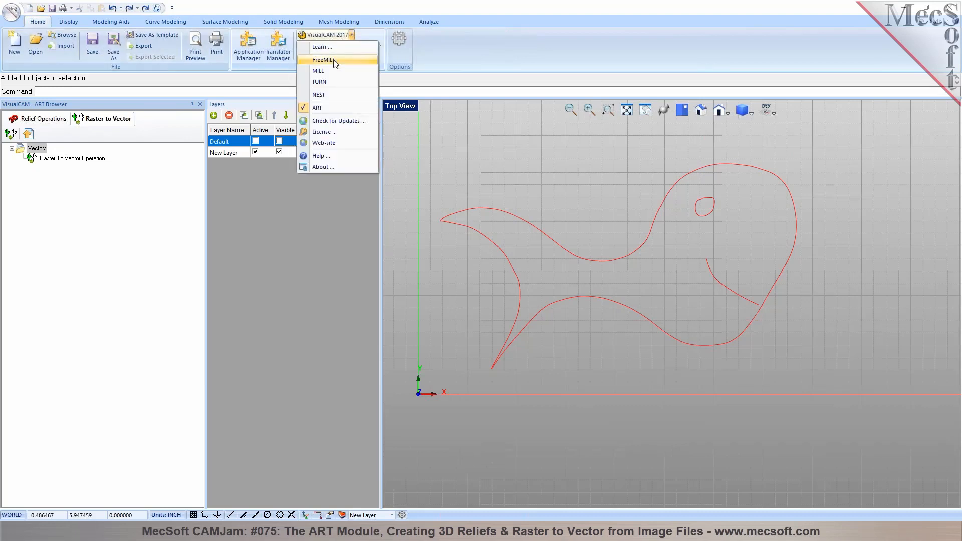
left_click(333, 71)
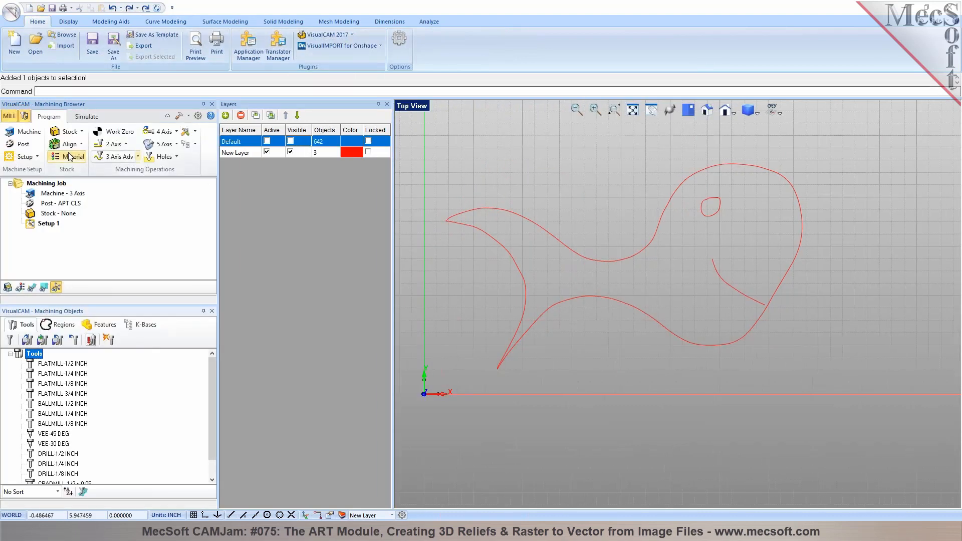
Draw a 9 by 6 rectangle from the origin around the fish
left_click(166, 21)
left_click(90, 44)
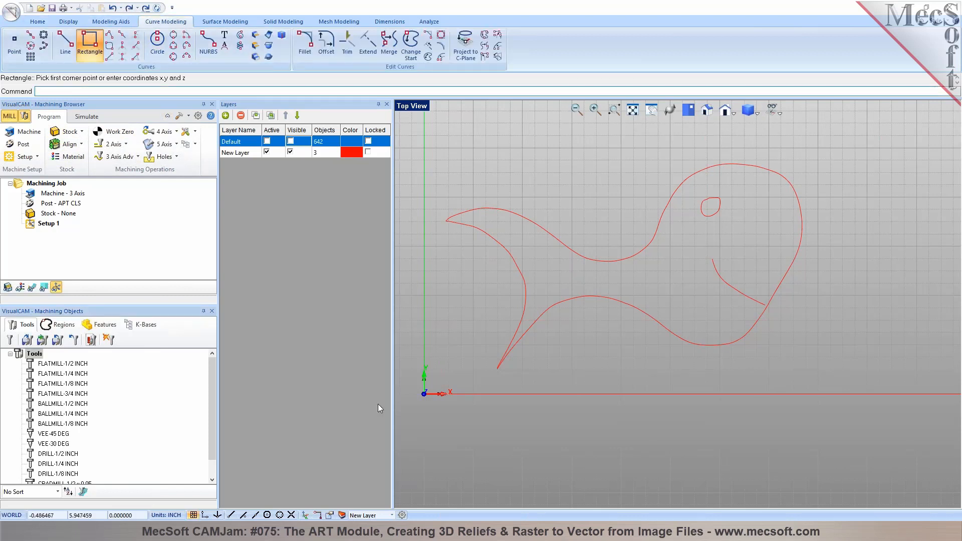
left_click(425, 393)
scroll(797, 201, "down", 2)
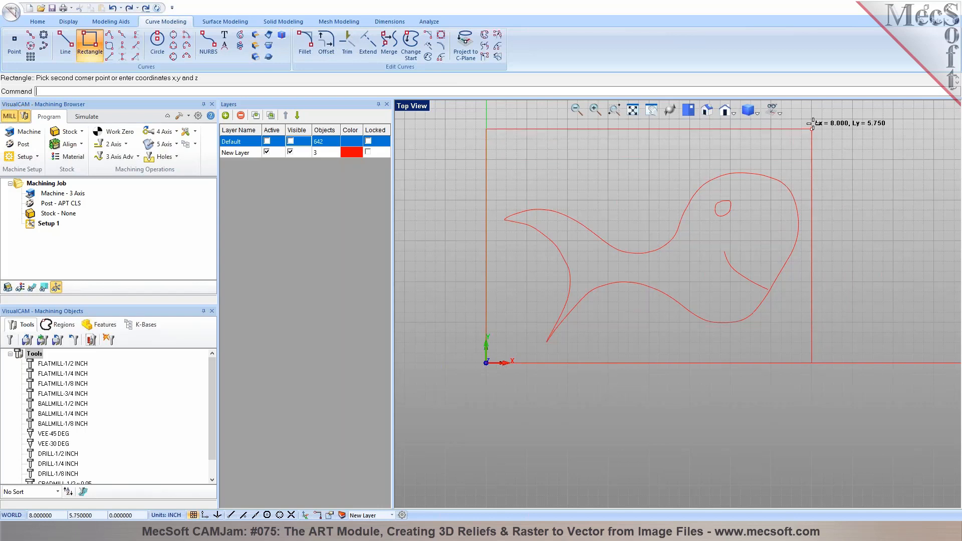
left_click(853, 123)
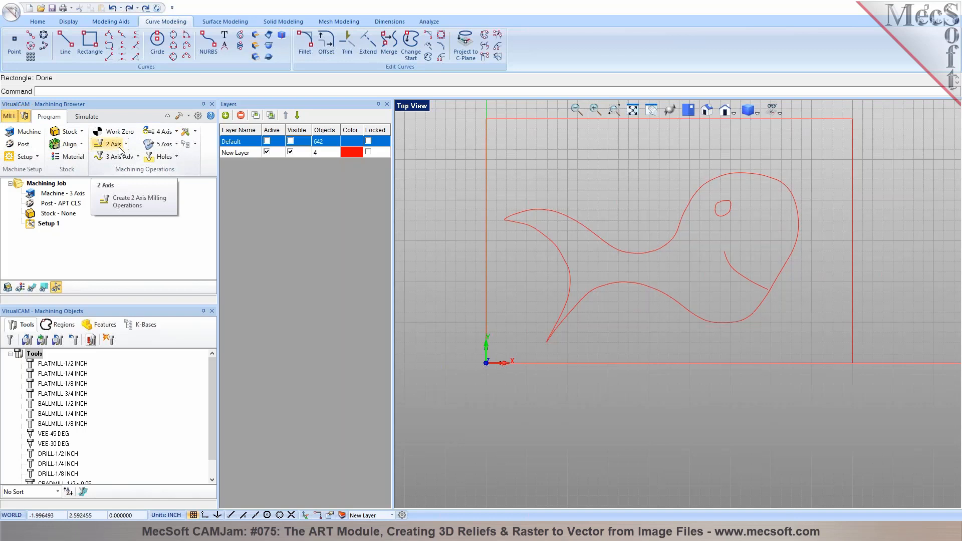
Add box stock from the model bounding box with height 0.75
left_click(70, 131)
left_click(82, 151)
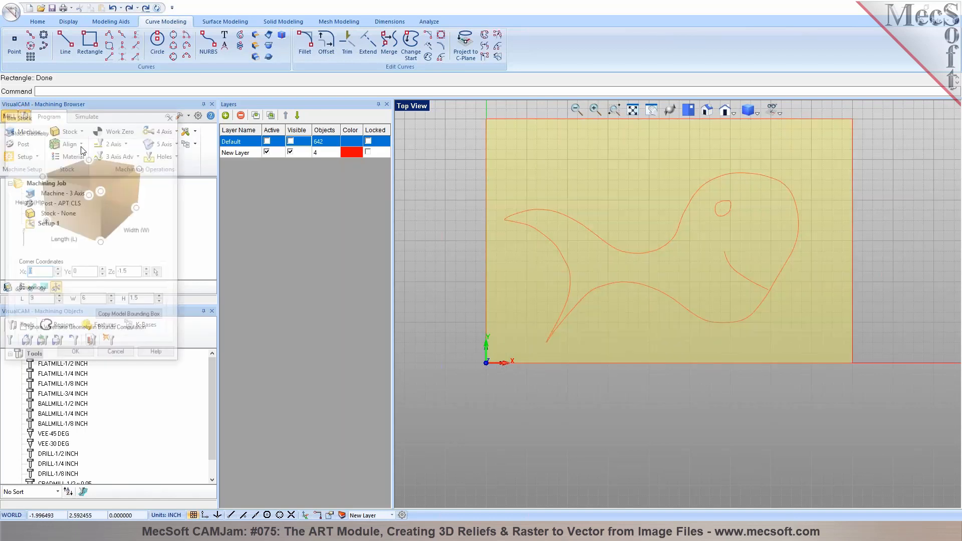
left_click(119, 318)
left_click_drag(143, 300, 106, 299)
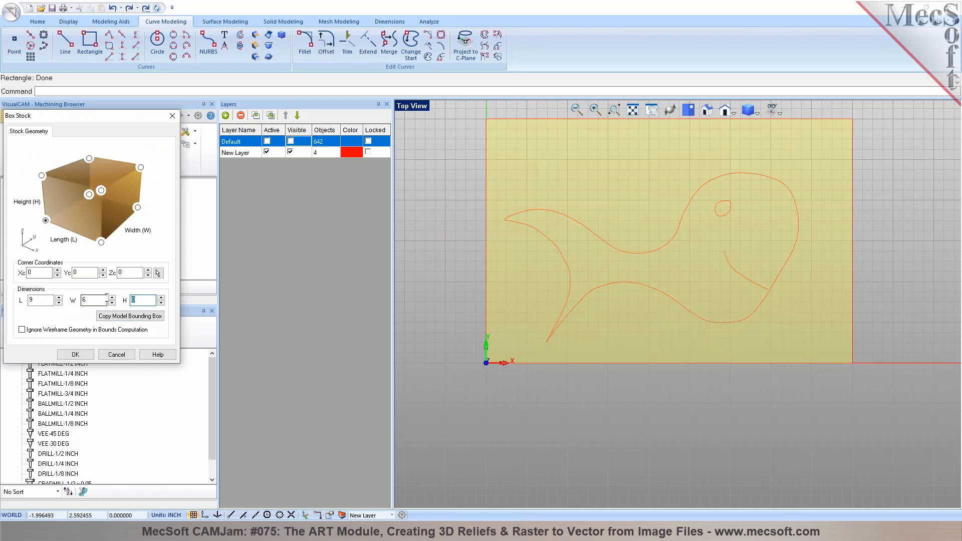
type("0.75")
left_click(62, 356)
Start an Engraving operation and box-select the fish curves as its regions
left_click(119, 147)
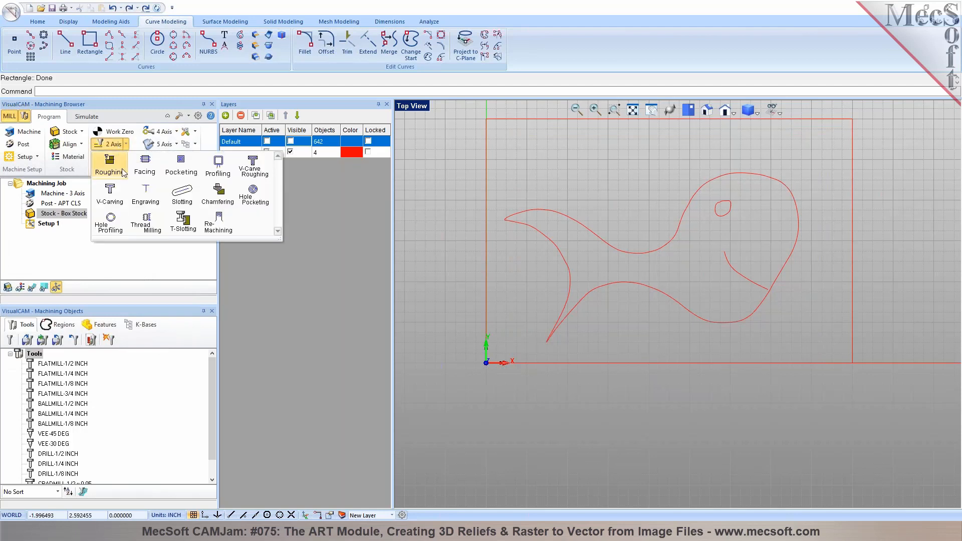
left_click(145, 191)
left_click(71, 335)
left_click_drag(499, 150, 811, 359)
right_click(811, 360)
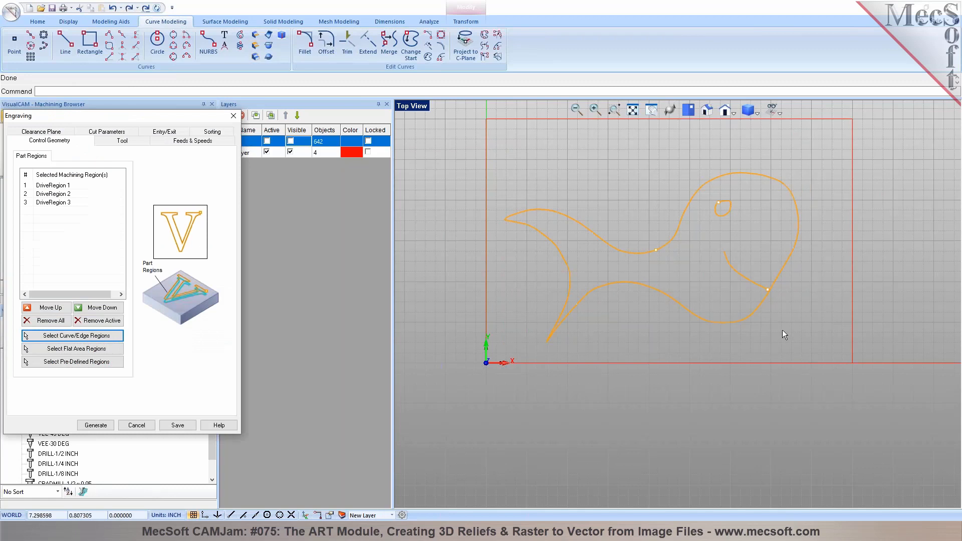
Use the VEE-45 DEG tool, set a 0.1 cut depth, and generate the toolpath
left_click(120, 142)
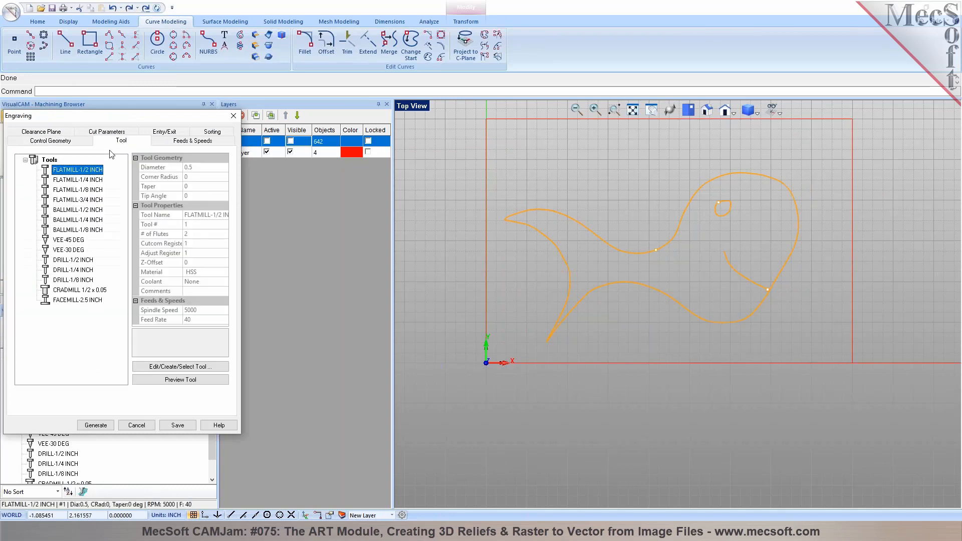
left_click(63, 241)
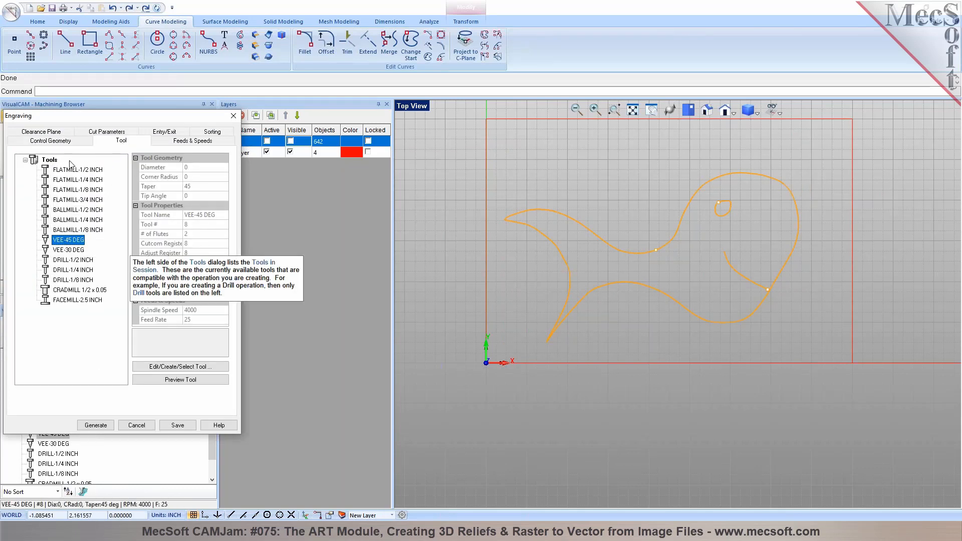
left_click(101, 133)
left_click(80, 265)
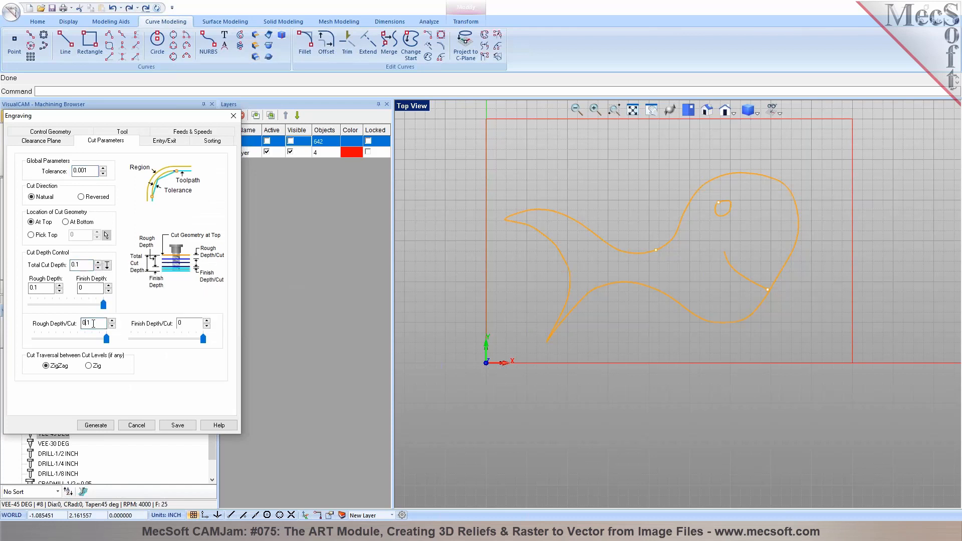
left_click(94, 426)
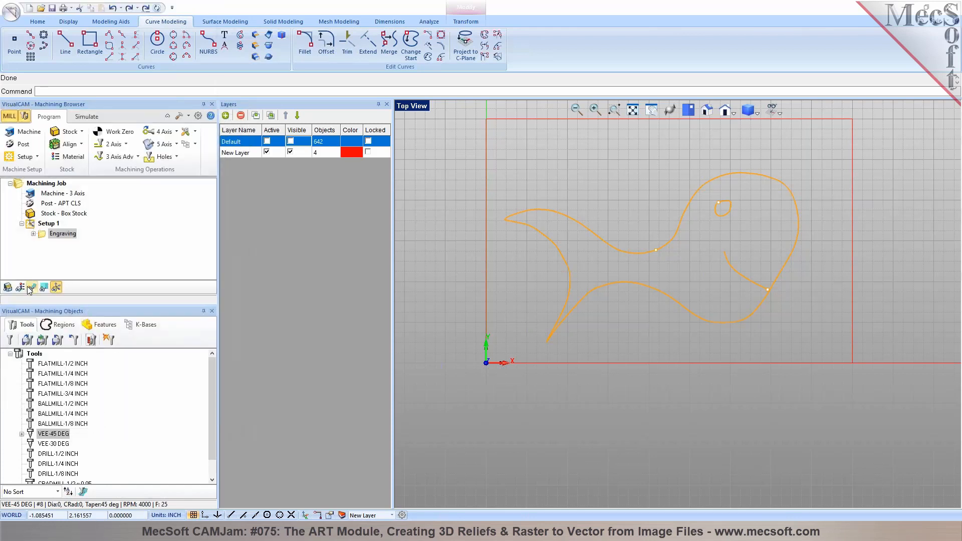
Simulate the Engraving operation cutting the fish into the stock
middle_click_drag(621, 390, 607, 362)
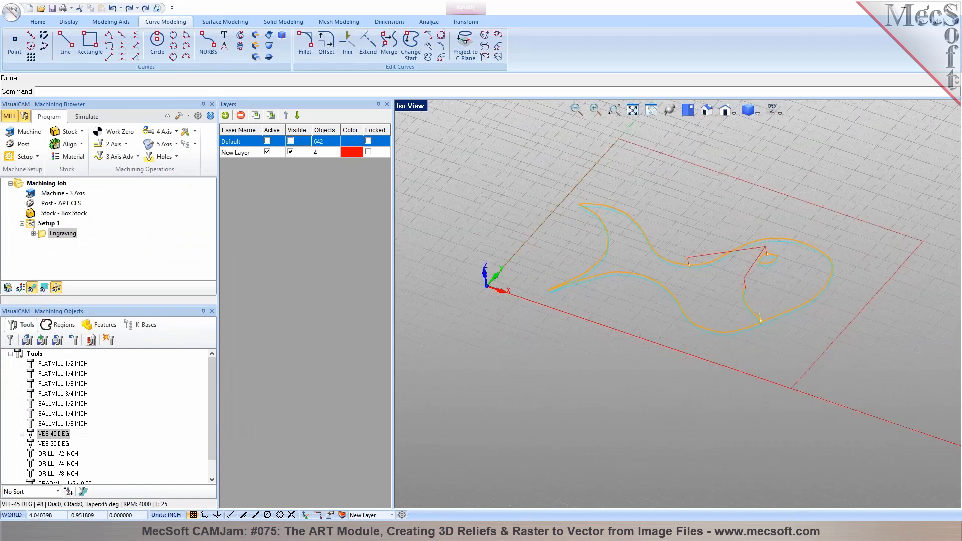
left_click(86, 117)
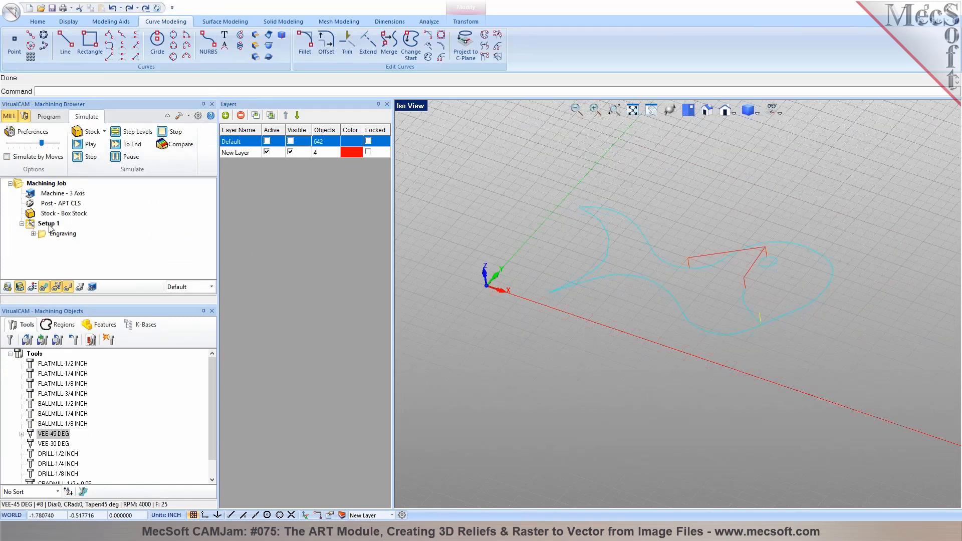
left_click(63, 234)
left_click(85, 144)
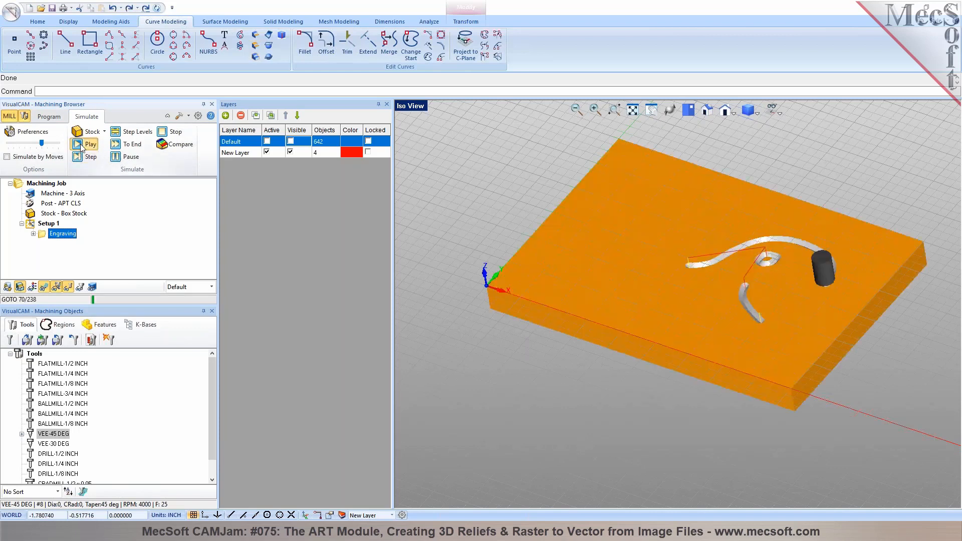
Inspect the engraved grooves, then exit simulation back to the machining Program
scroll(631, 285, "up", 2)
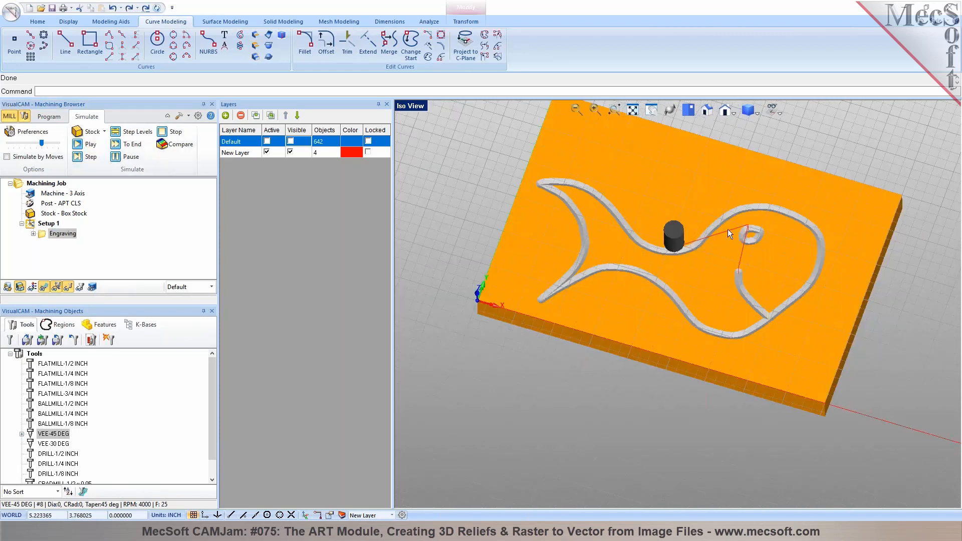
scroll(728, 229, "up", 3)
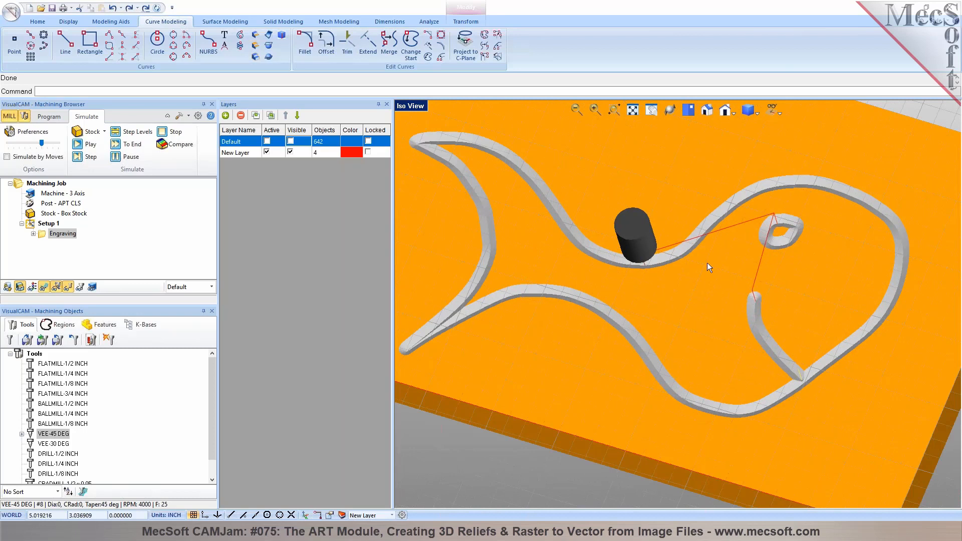
mouse_move(714, 272)
middle_mouse_down()
mouse_move(718, 296)
mouse_move(724, 268)
middle_mouse_up()
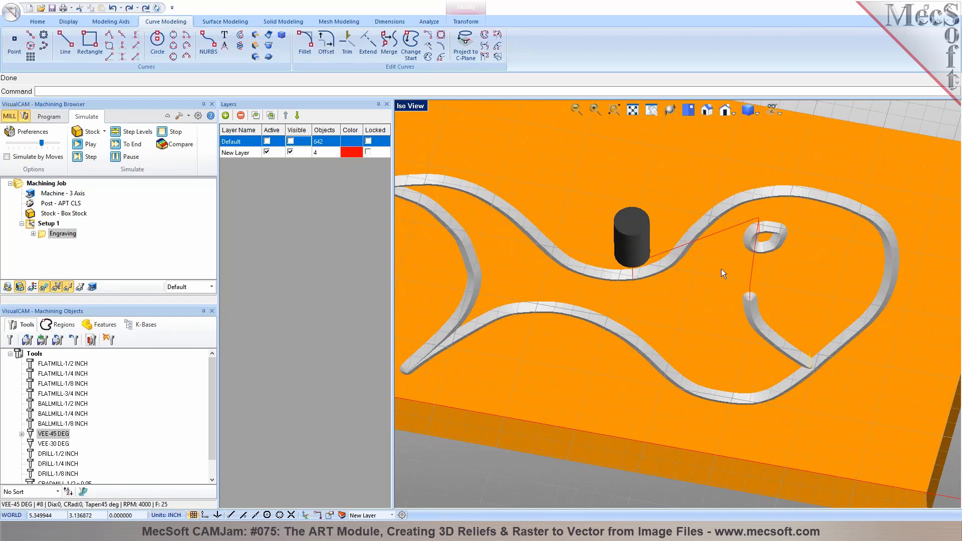
left_click(387, 104)
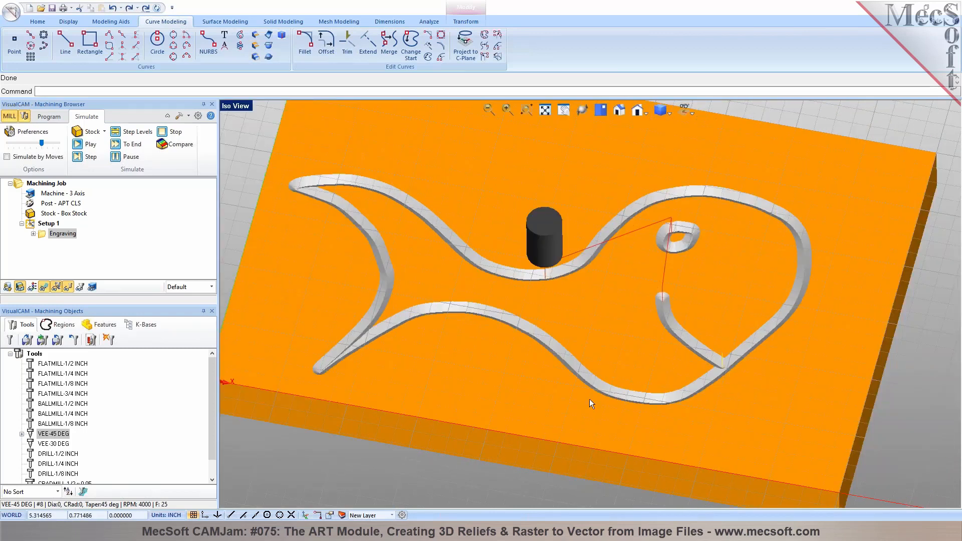
left_click(49, 116)
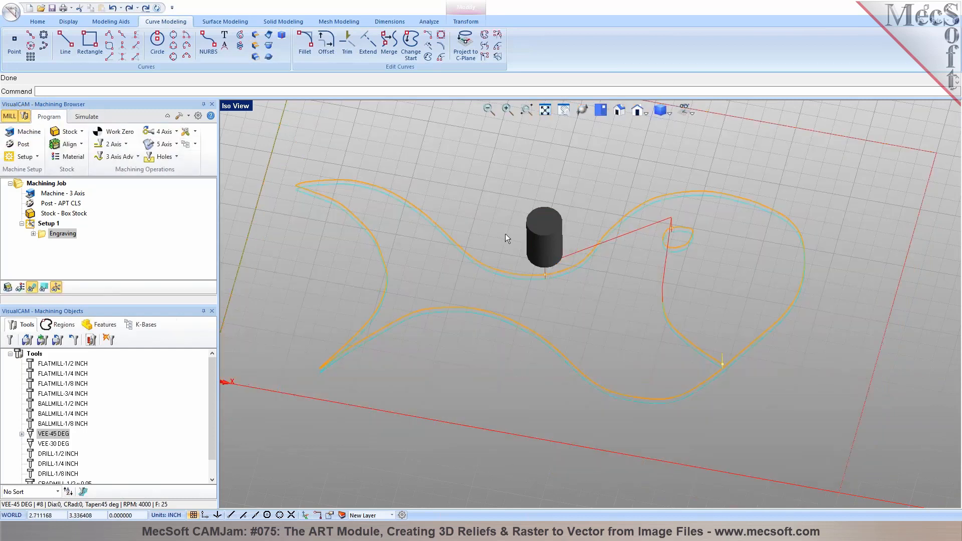
Switch to Top view of the fish toolpaths and request a New file
left_click(598, 114)
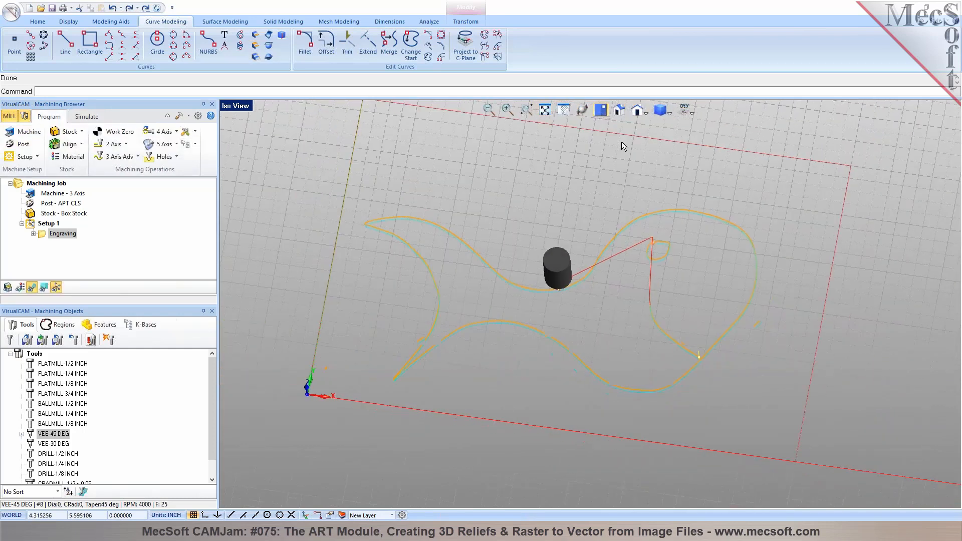
scroll(740, 329, "up", 3)
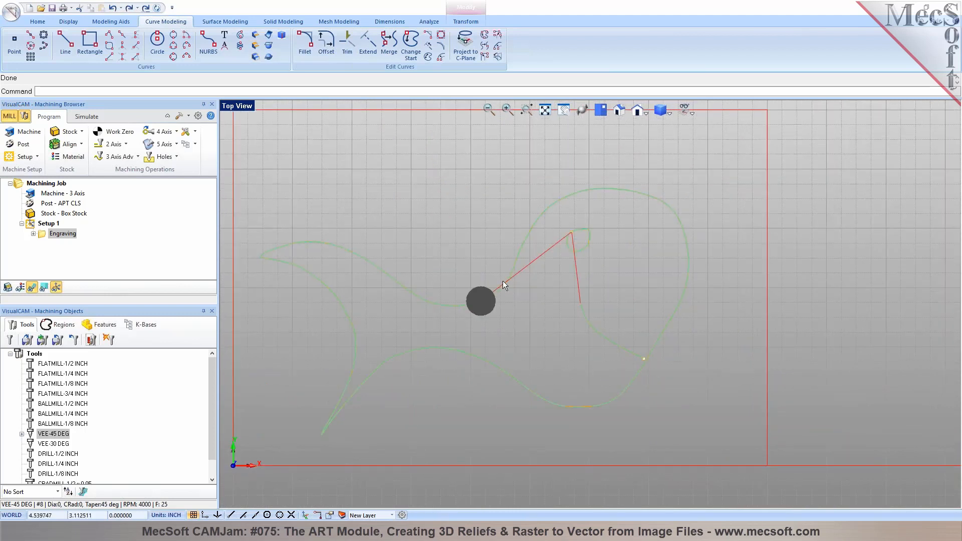
left_click(35, 22)
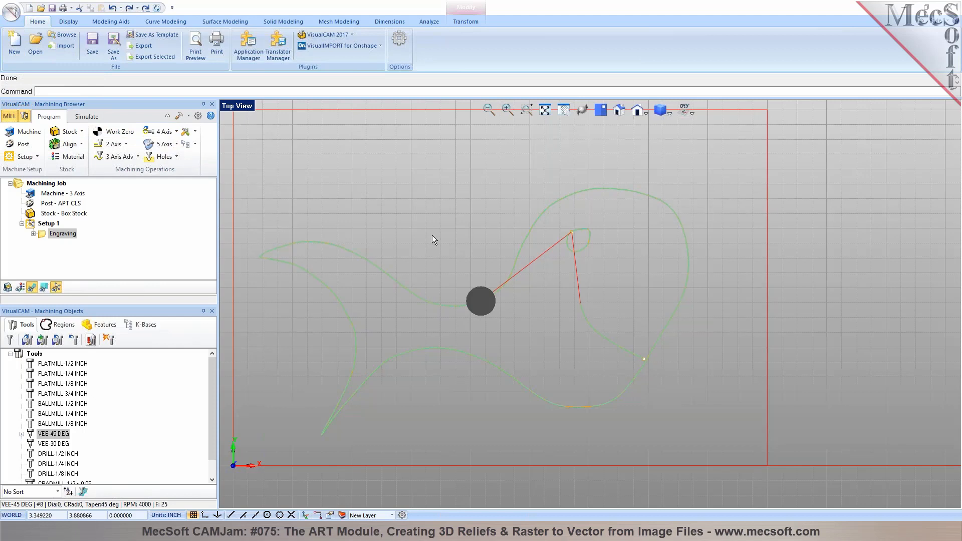
scroll(635, 282, "down", 1)
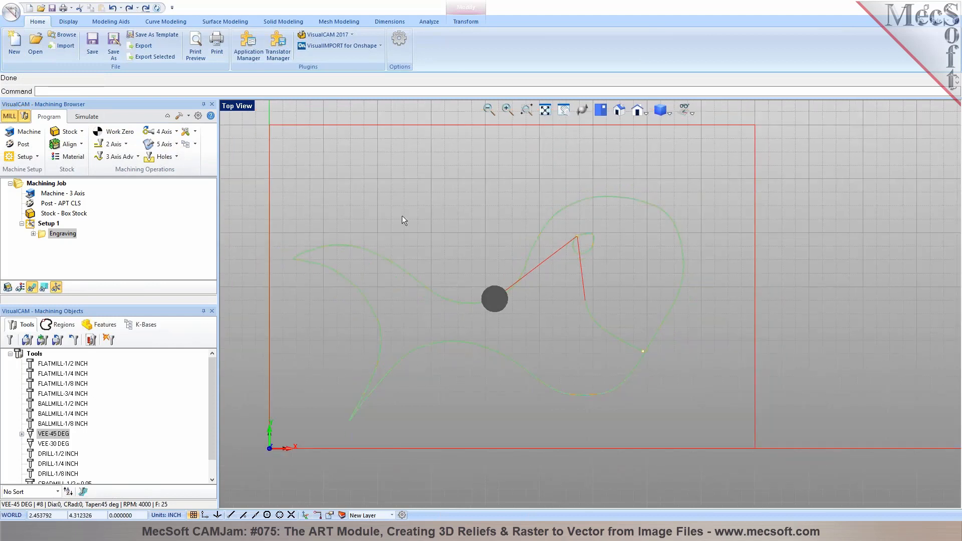
left_click(15, 51)
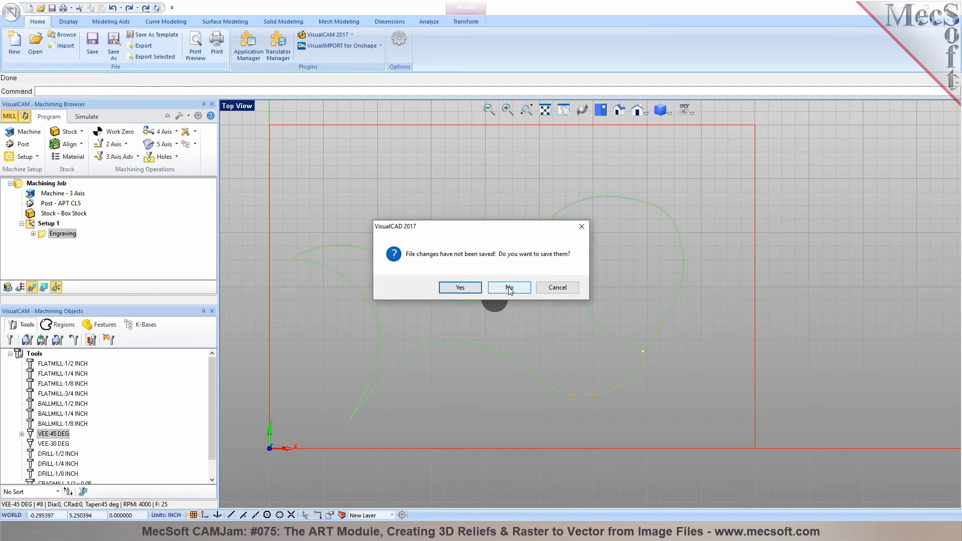
Discard the fish job changes, view Tumalo.jpg zoomed in Photos, then return to VisualCAD
left_click(560, 287)
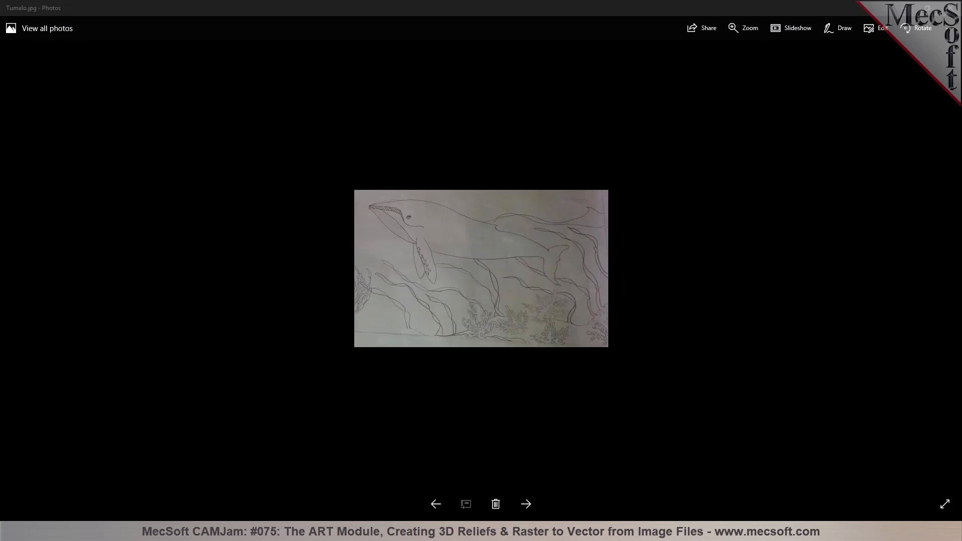
scroll(461, 261, "up", 4)
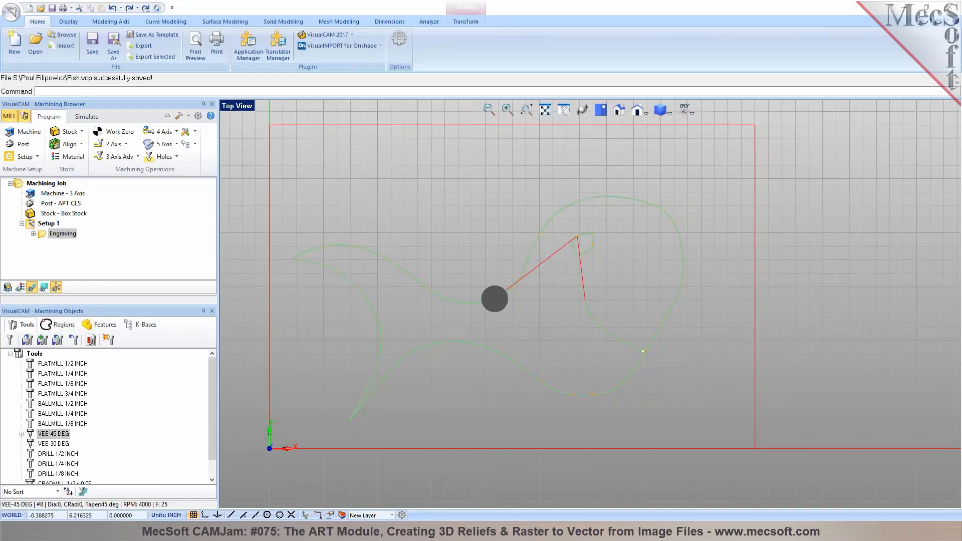
key("ctrl+n")
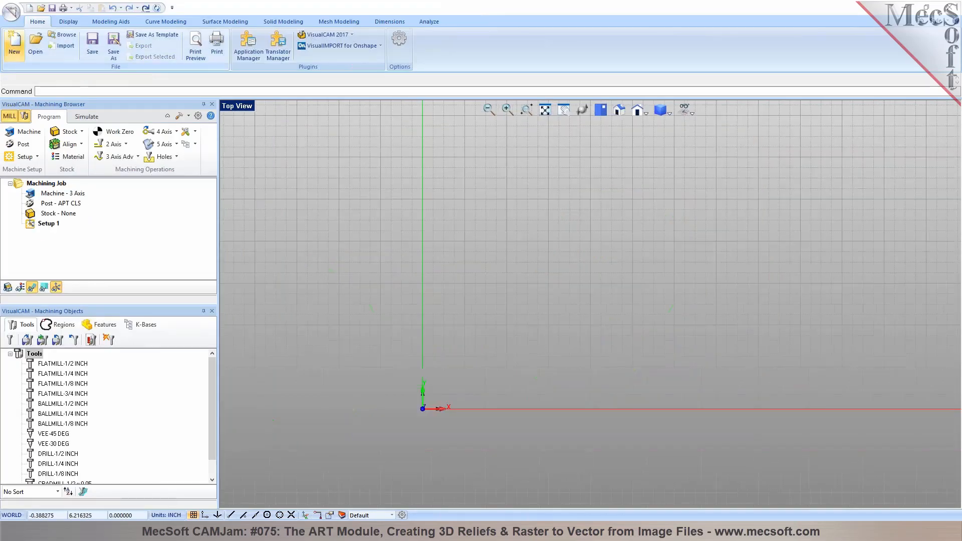
Switch to the ART module and load Tumalo.jpg into Raster to Vector
left_click(352, 34)
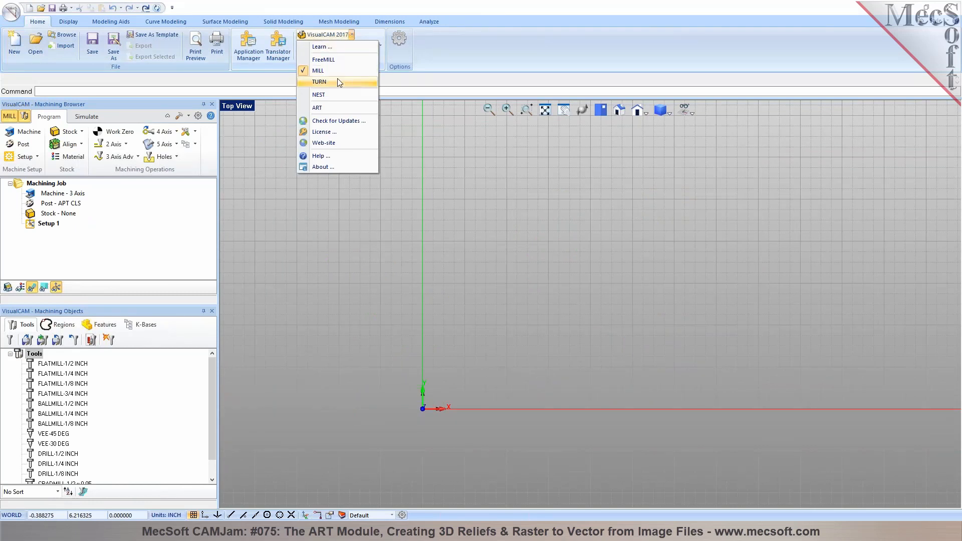
left_click(334, 107)
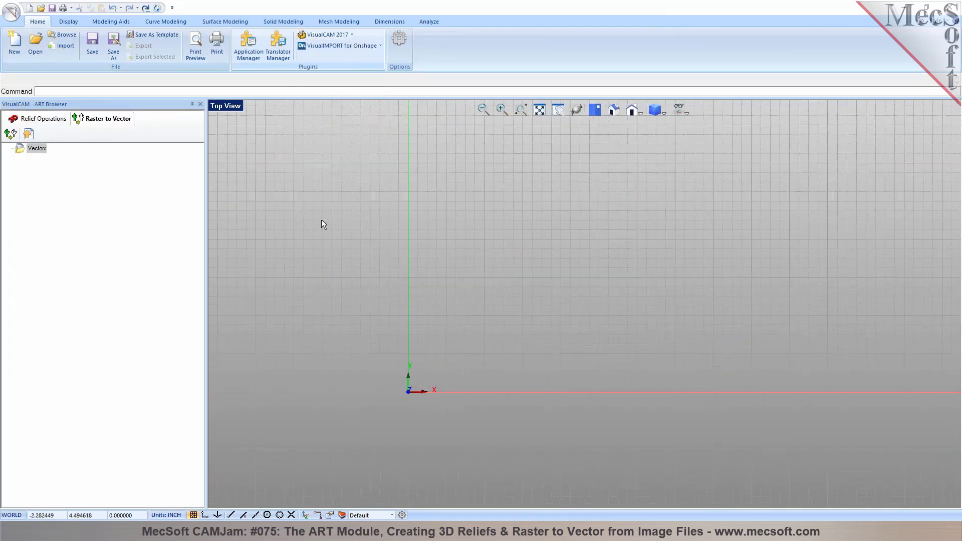
left_click(10, 133)
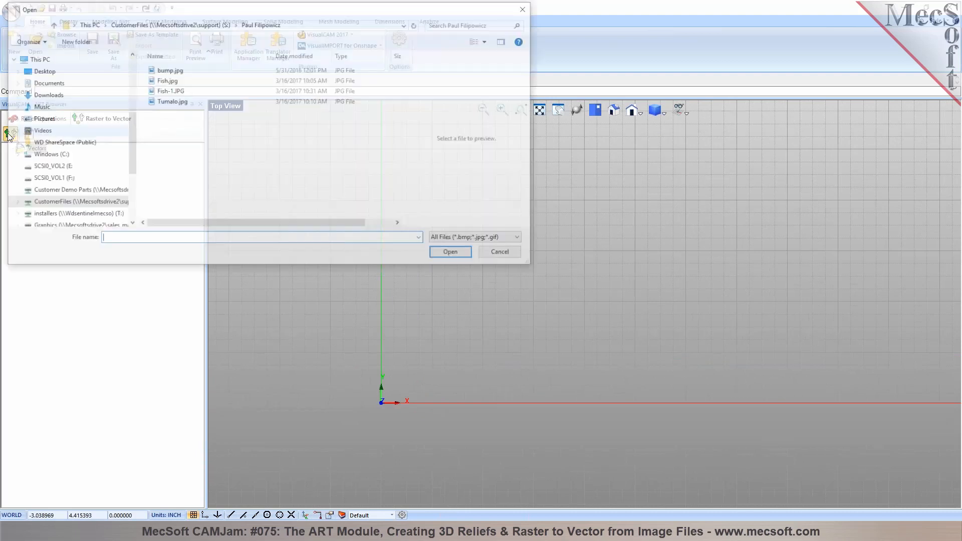
left_click(173, 101)
left_click(454, 253)
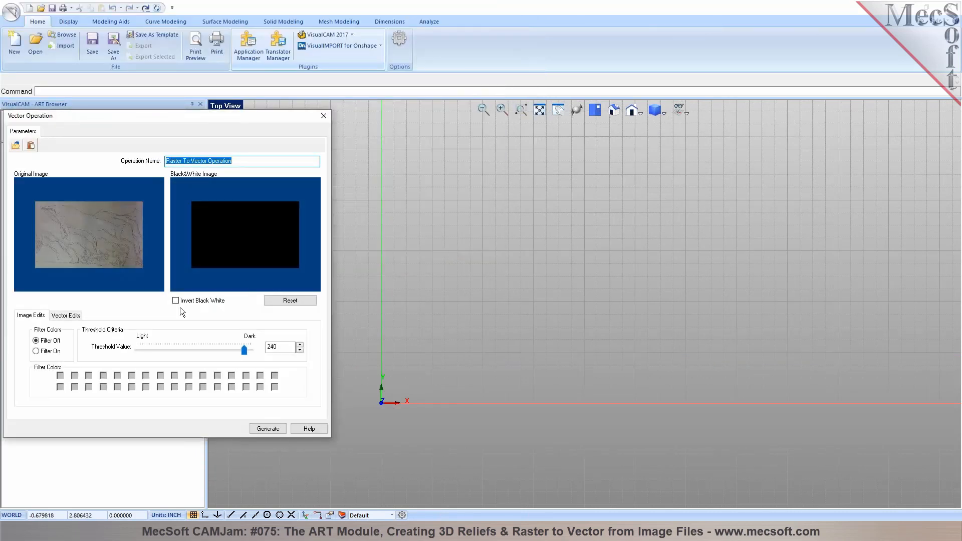
Turn on Invert Black White and tune the Threshold to 101
left_click(181, 301)
left_click_drag(219, 357, 137, 349)
left_click(175, 301)
left_click(176, 301)
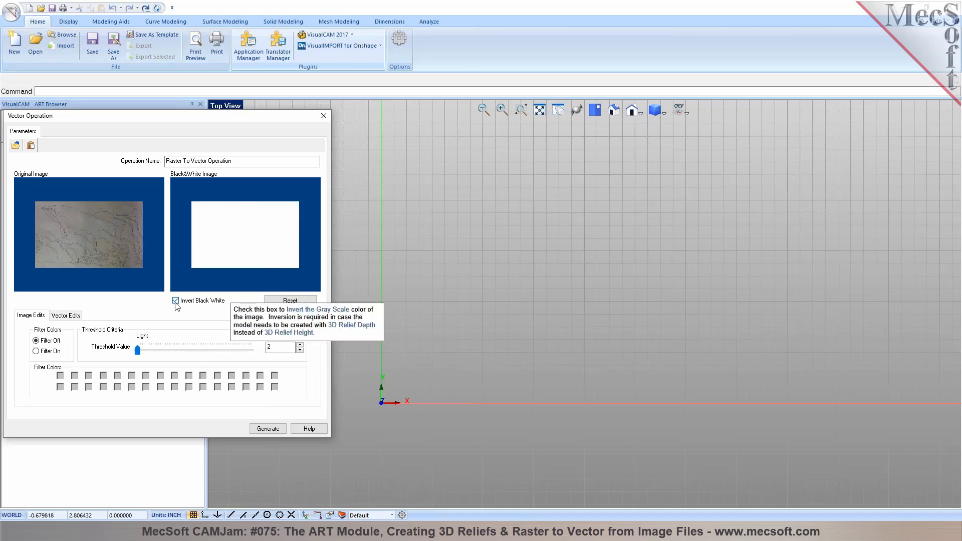
left_click_drag(139, 356, 190, 356)
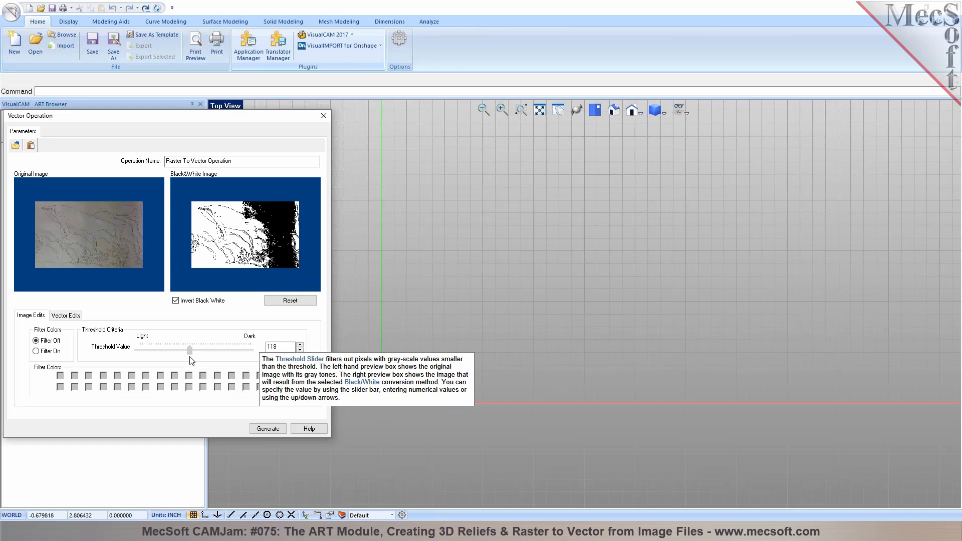
left_click_drag(192, 361, 183, 357)
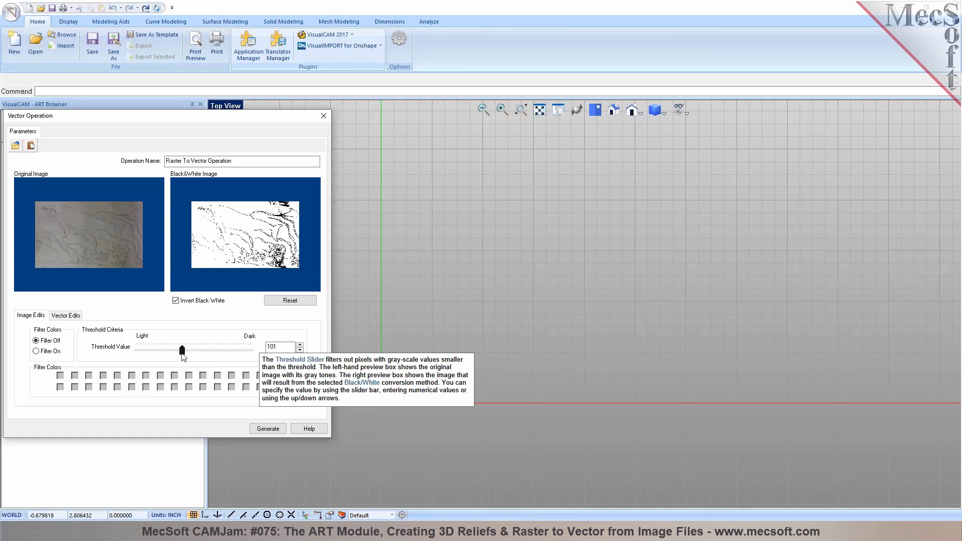
Set the vector Resolution to 150 and generate vectors from the whale image
left_click(74, 319)
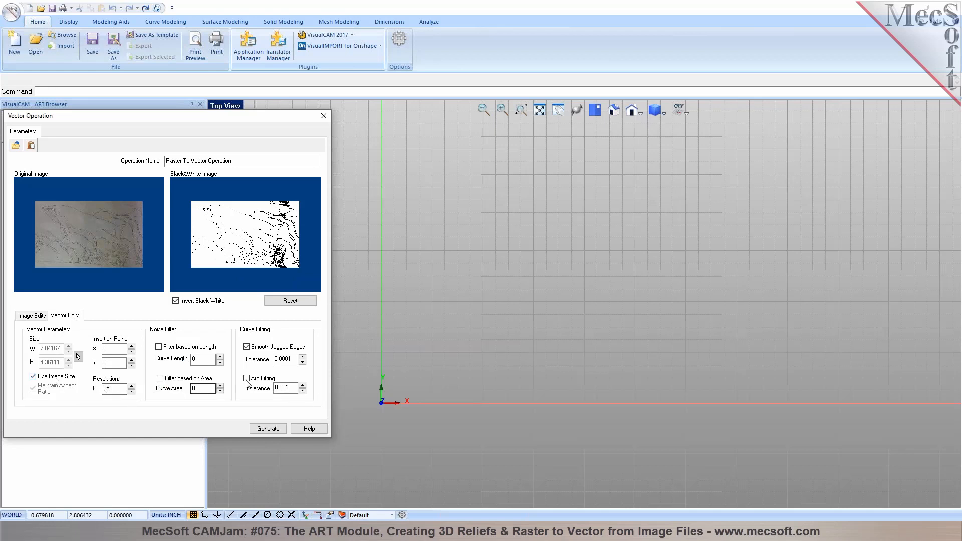
left_click_drag(109, 390, 103, 390)
type("15")
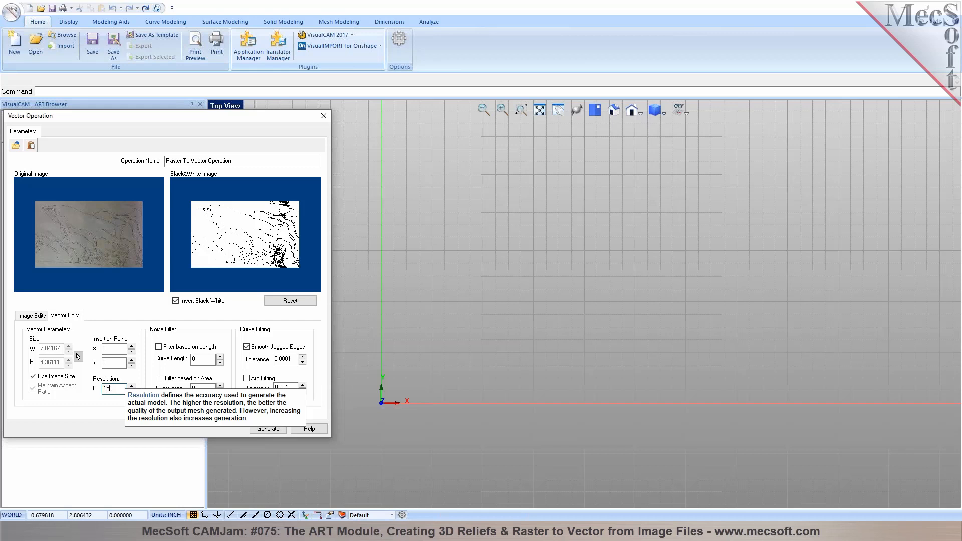
left_click(268, 429)
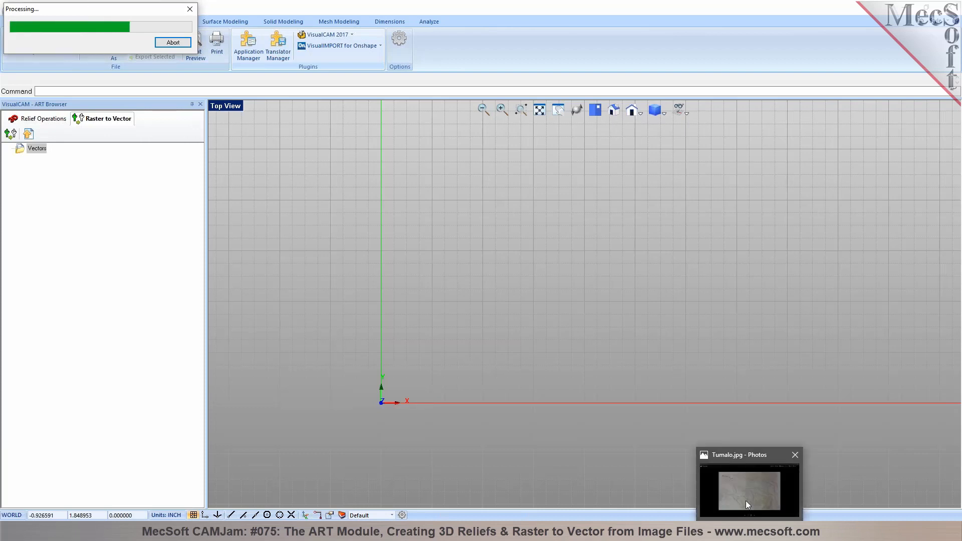
left_click(746, 501)
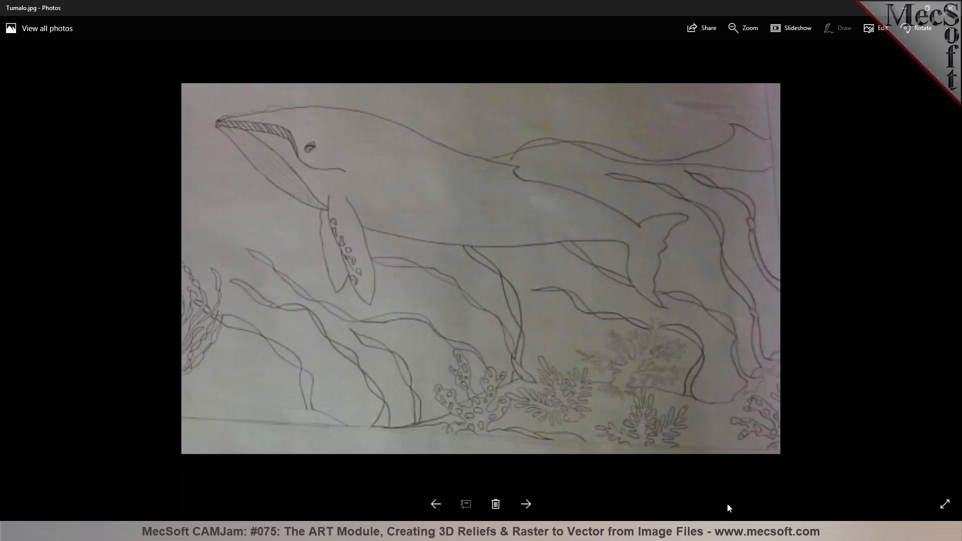
Go back to VisualCAD, where the red traced whale vectors now appear
left_click(624, 487)
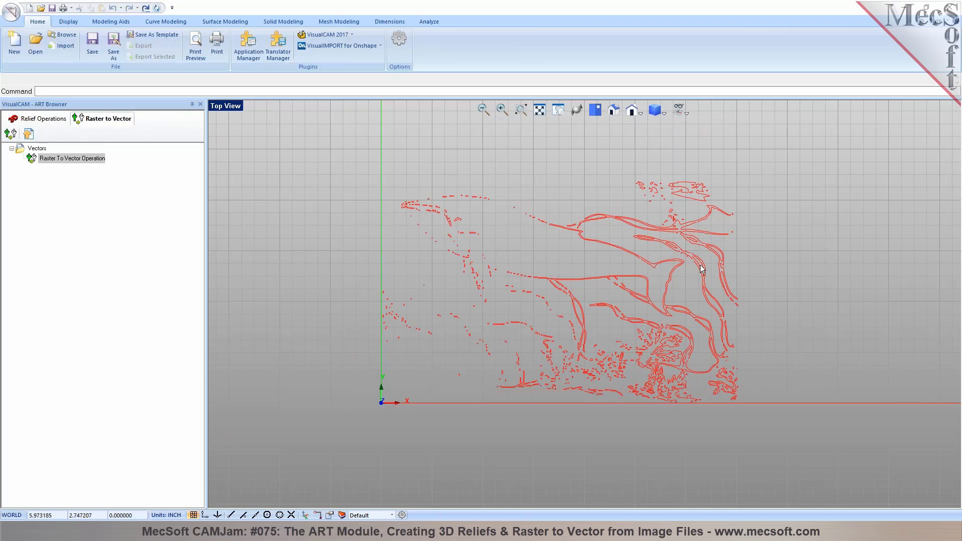
Select the Raster To Vector Operation under Vectors and export its whale vectors as CAD curves
scroll(704, 260, "up", 4)
scroll(705, 260, "down", 2)
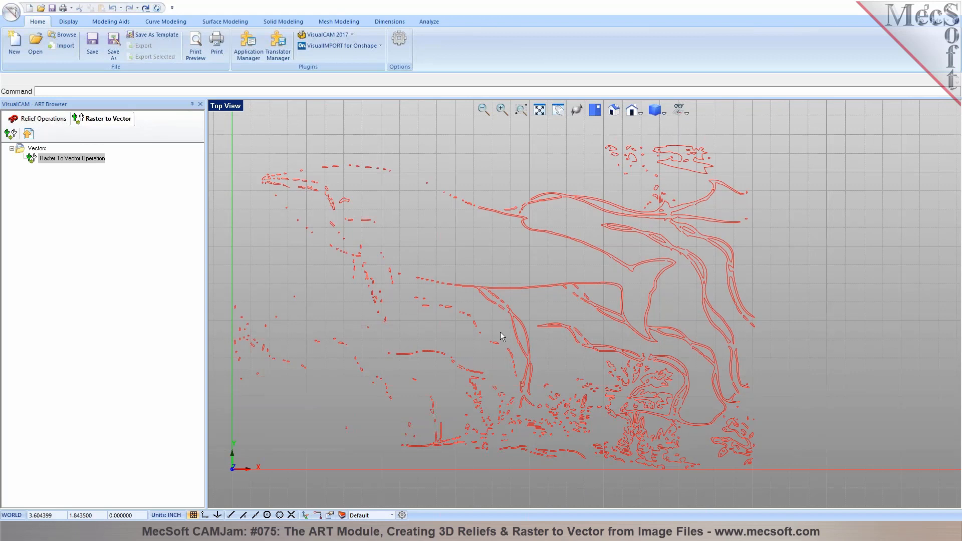
scroll(520, 321, "down", 2)
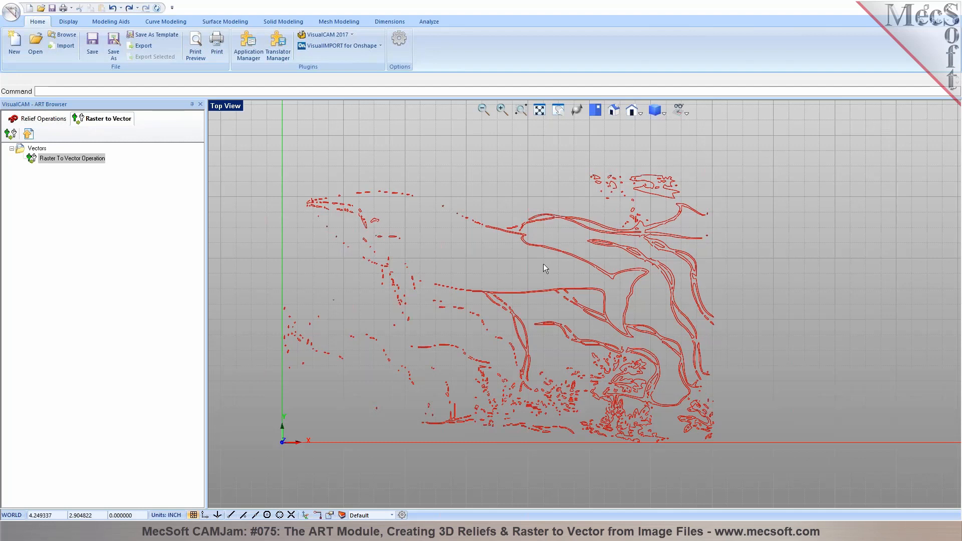
scroll(518, 288, "up", 2)
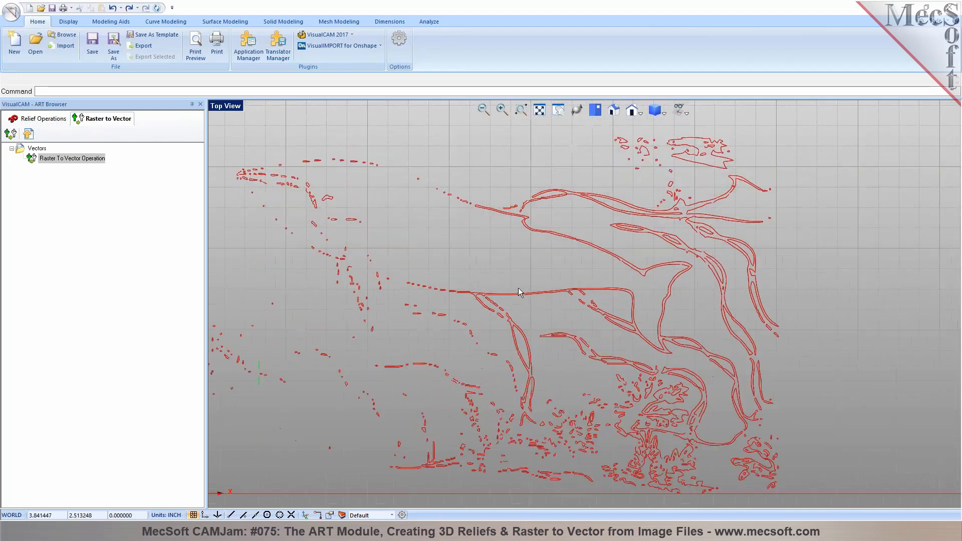
left_click(34, 150)
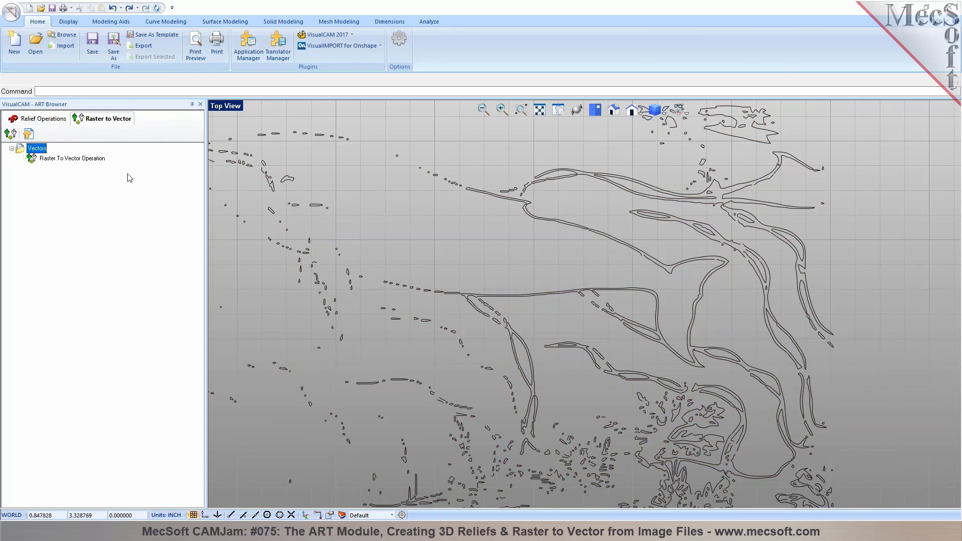
left_click(70, 158)
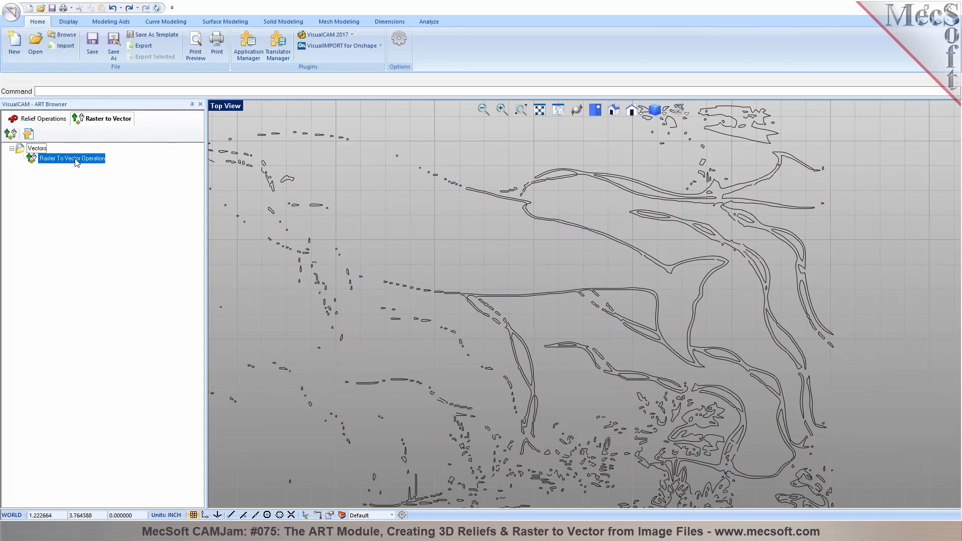
left_click(28, 134)
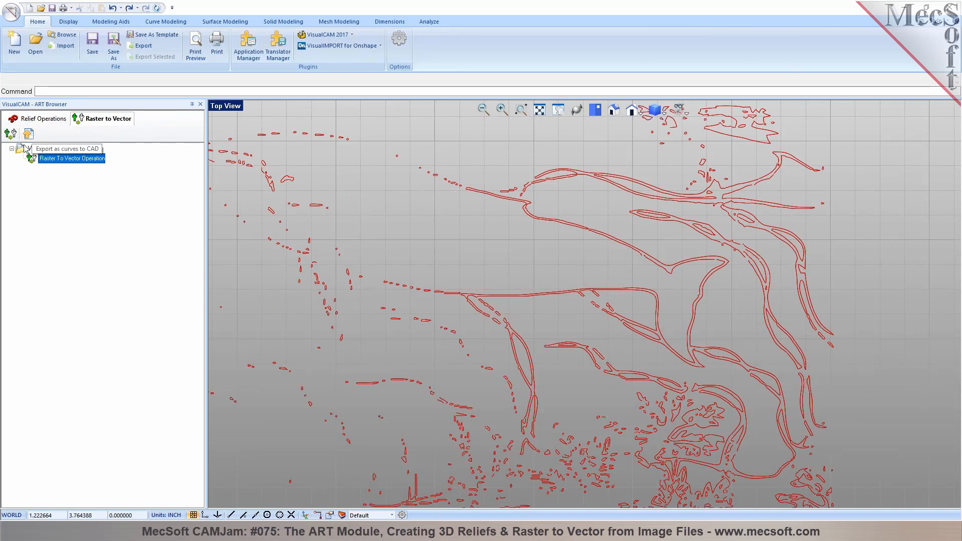
scroll(553, 227, "down", 2)
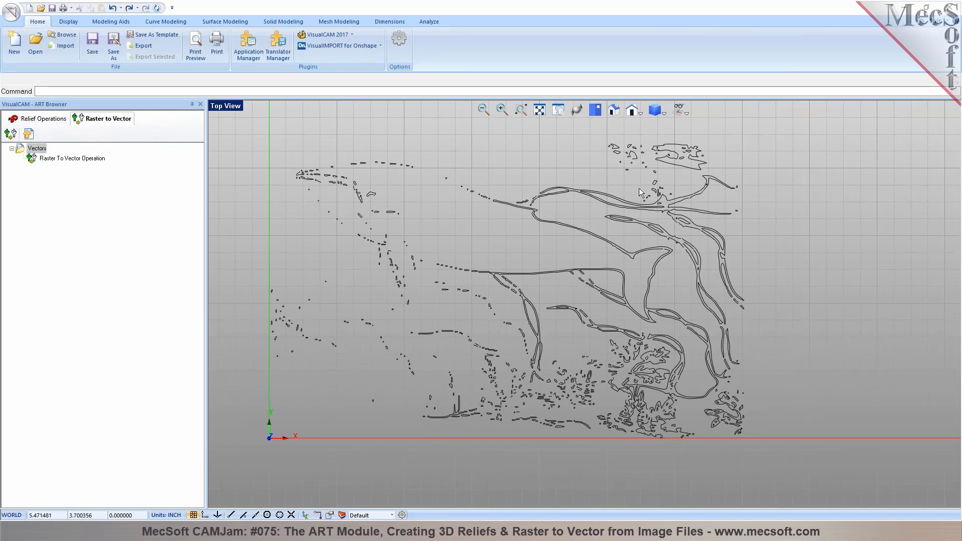
left_click(58, 159)
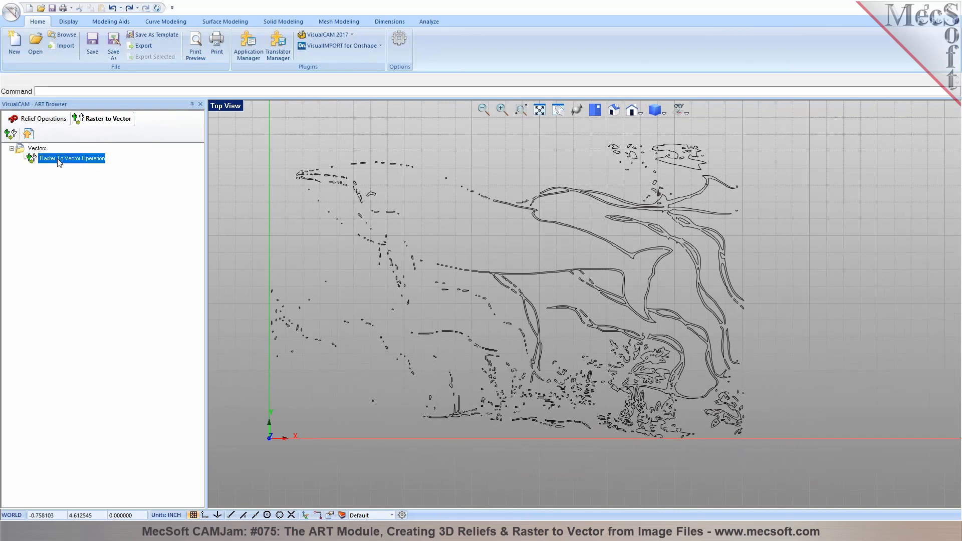